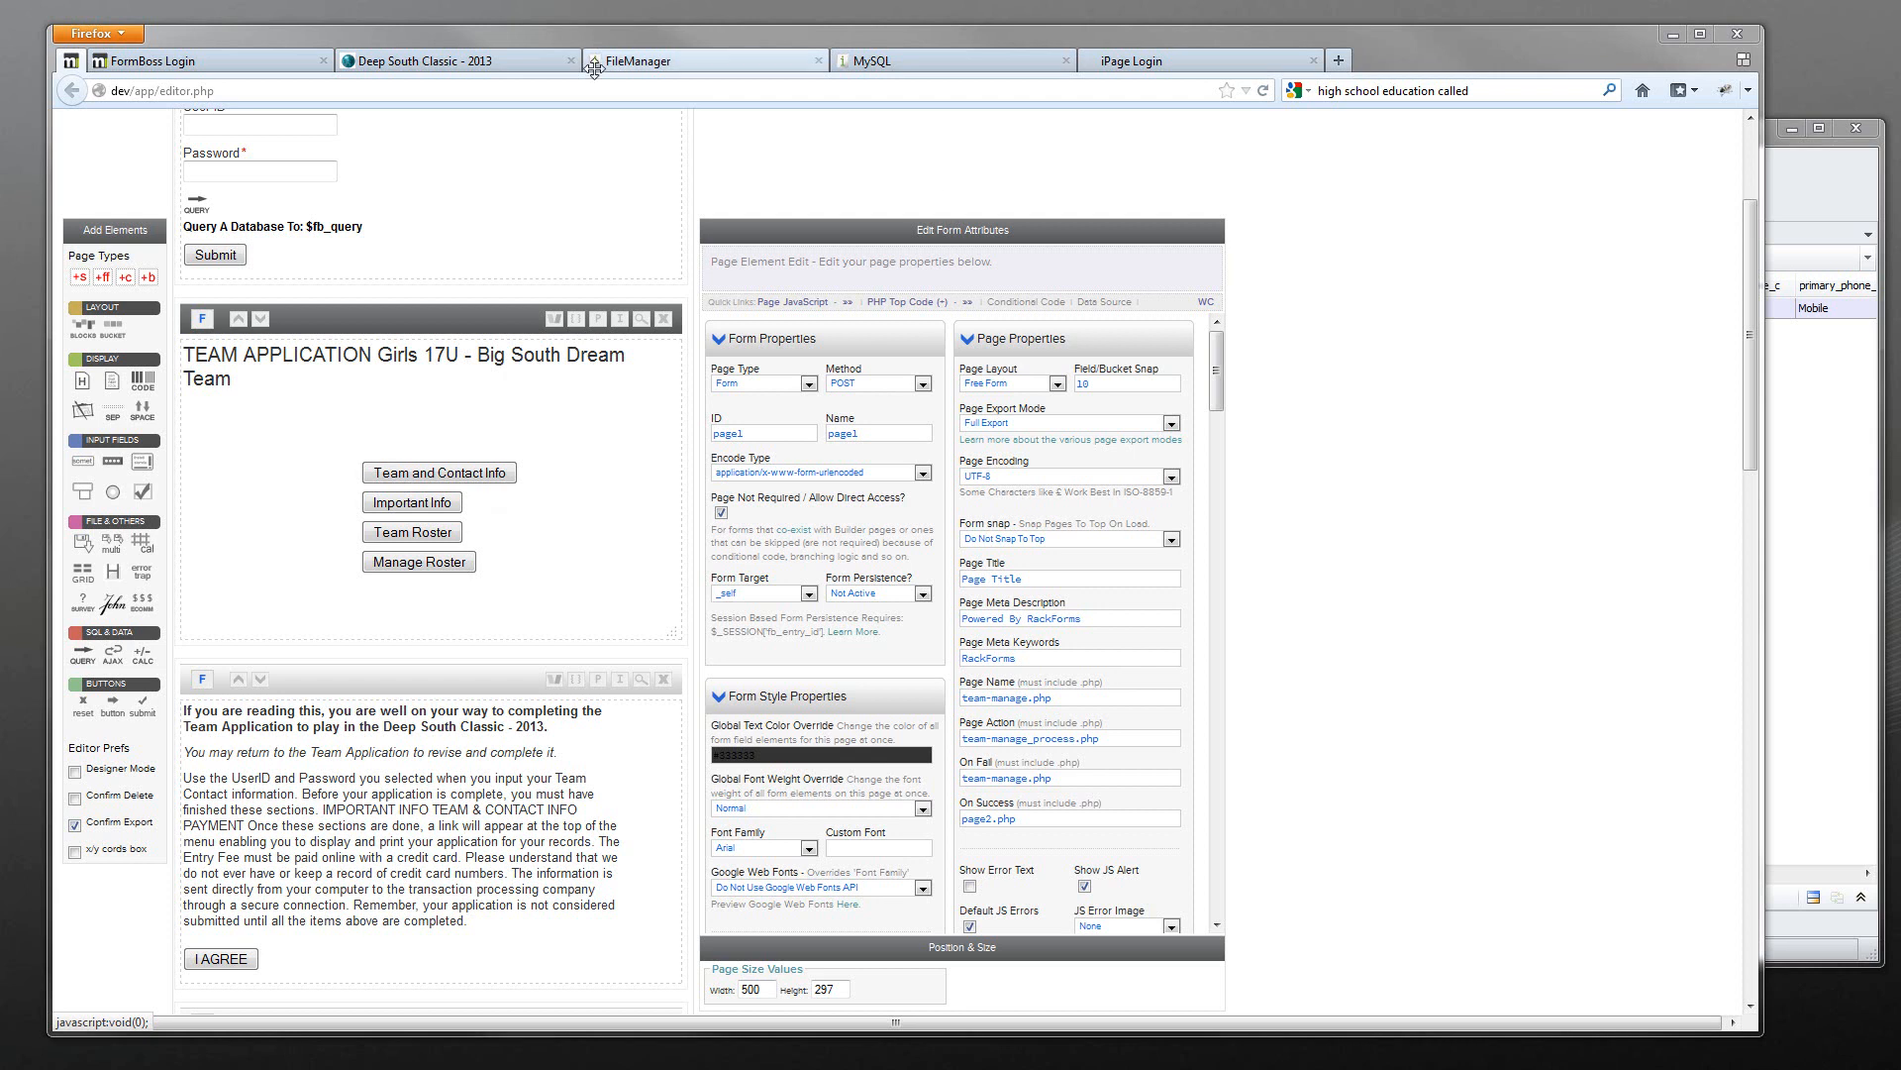
# - Check the live form, then show the Team and Contact Info button's submit2 route to team_and_contact_info.php
pyautogui.click(396, 61)
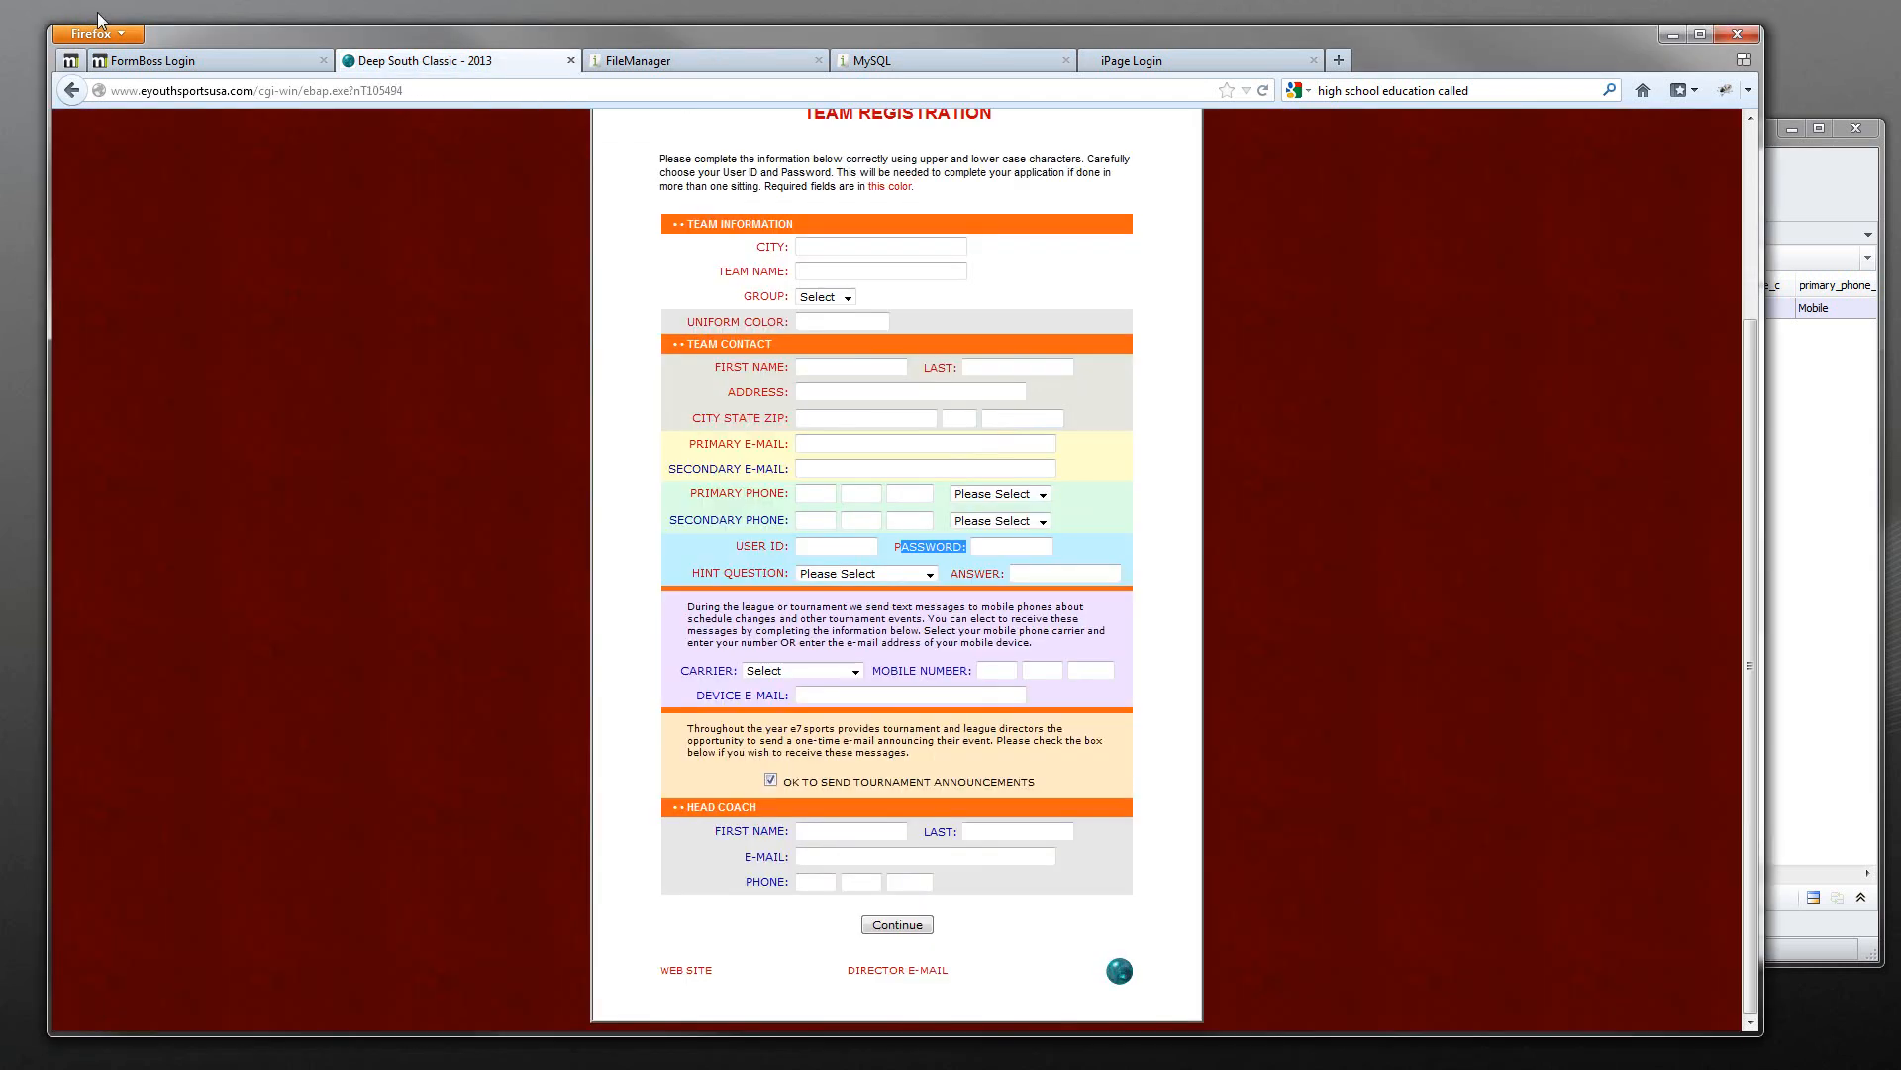
pyautogui.click(70, 62)
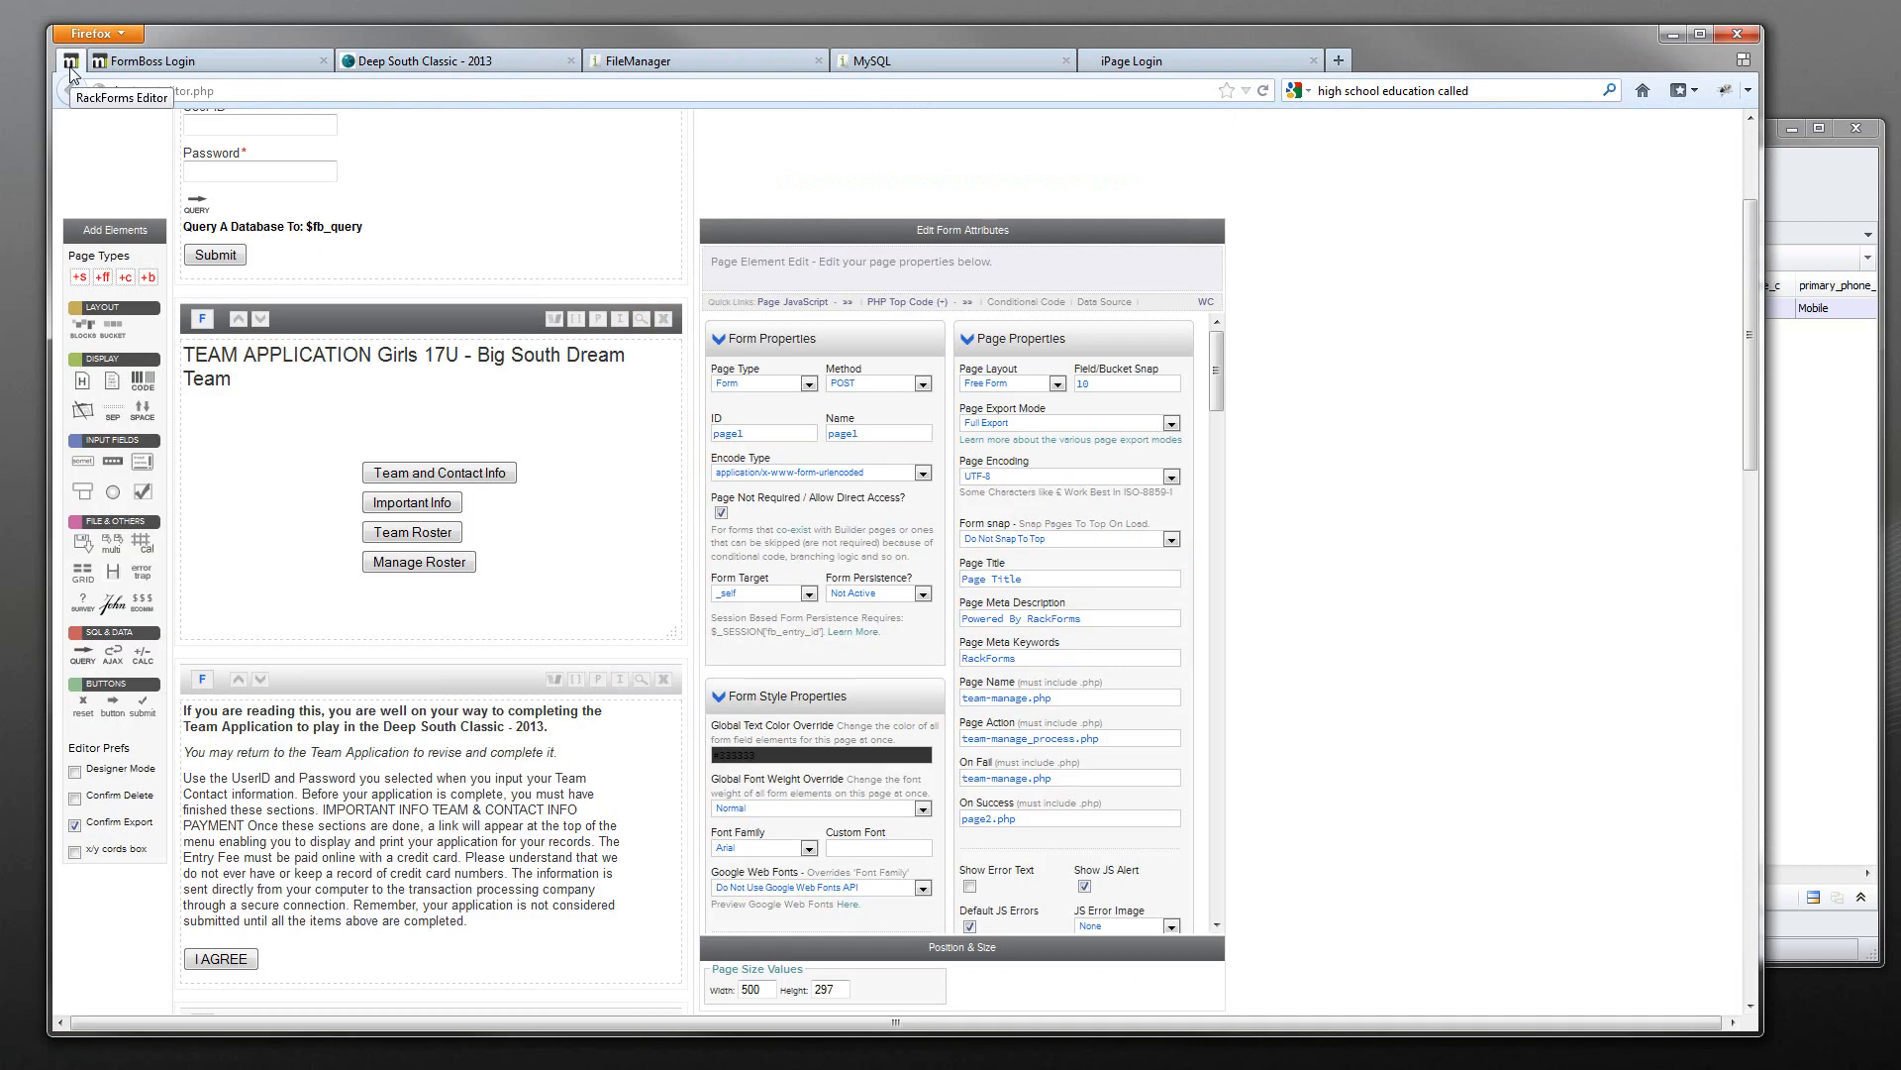
pyautogui.click(363, 474)
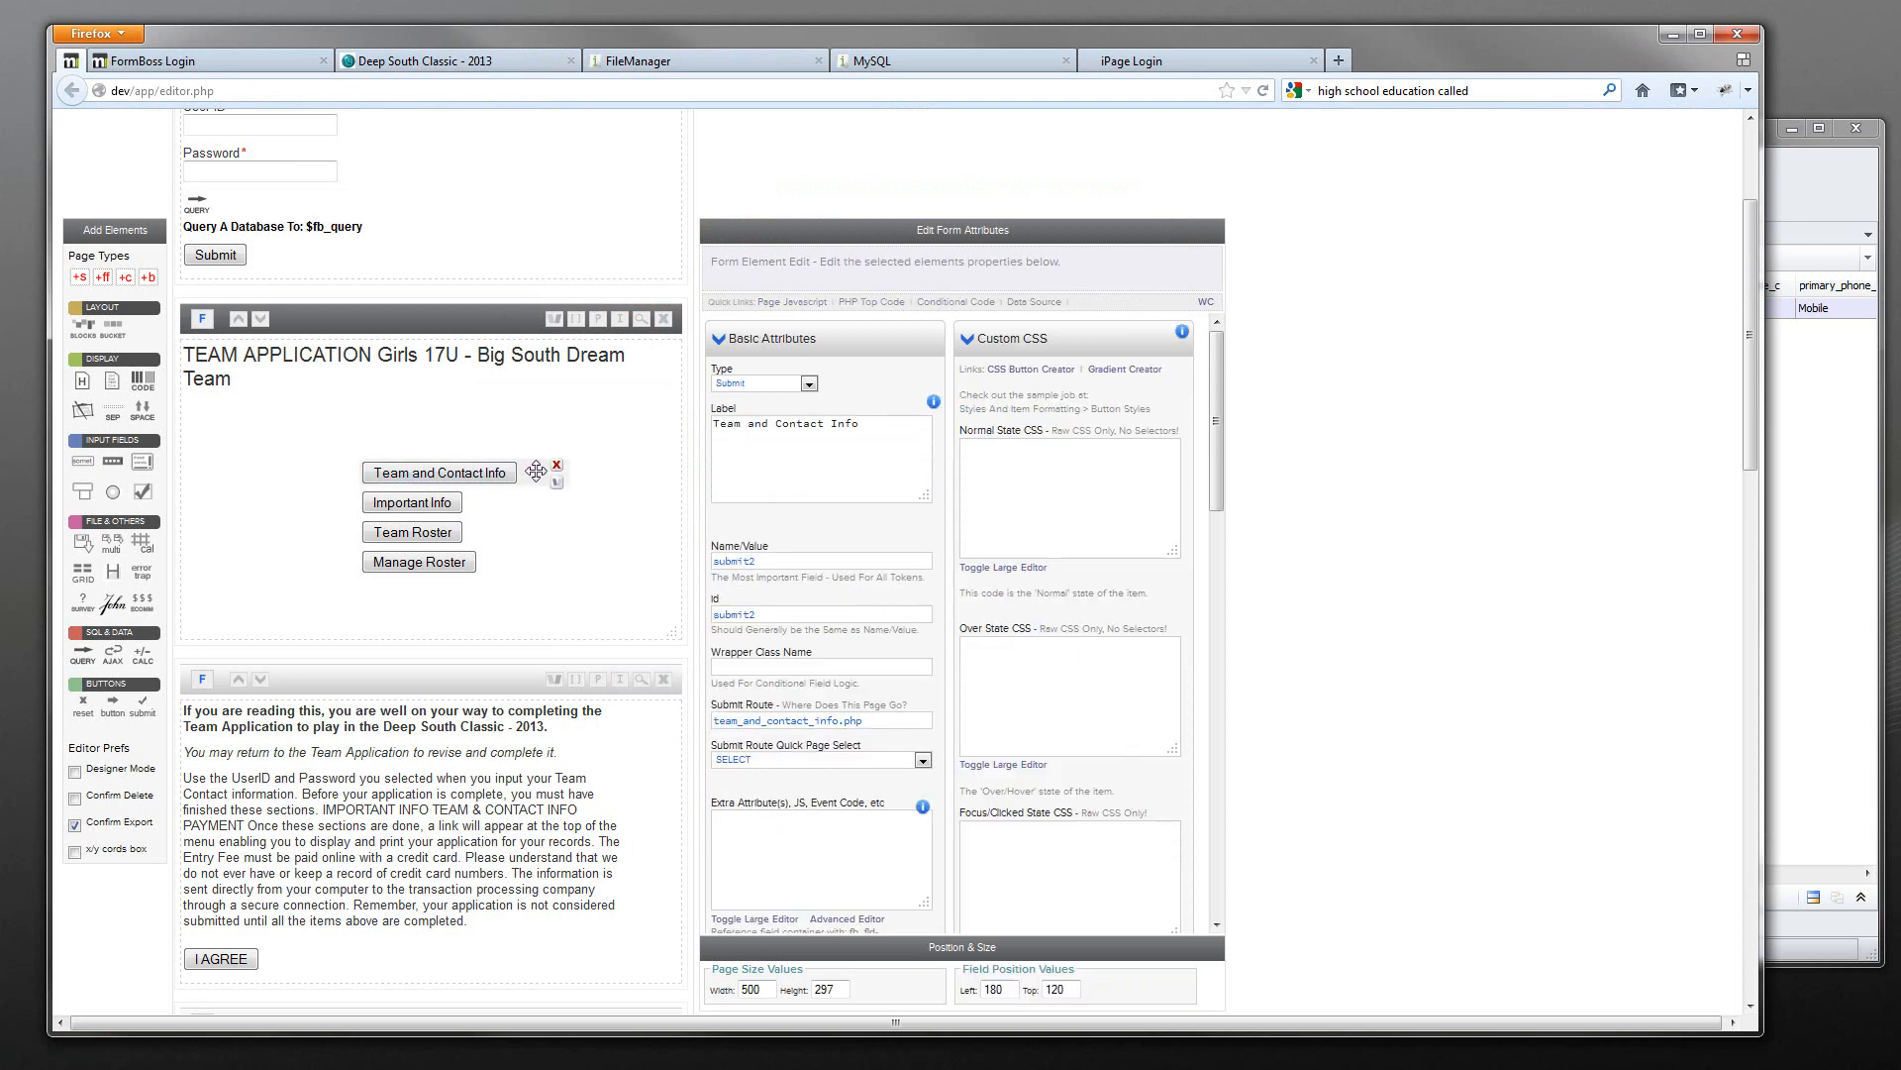
pyautogui.click(1797, 187)
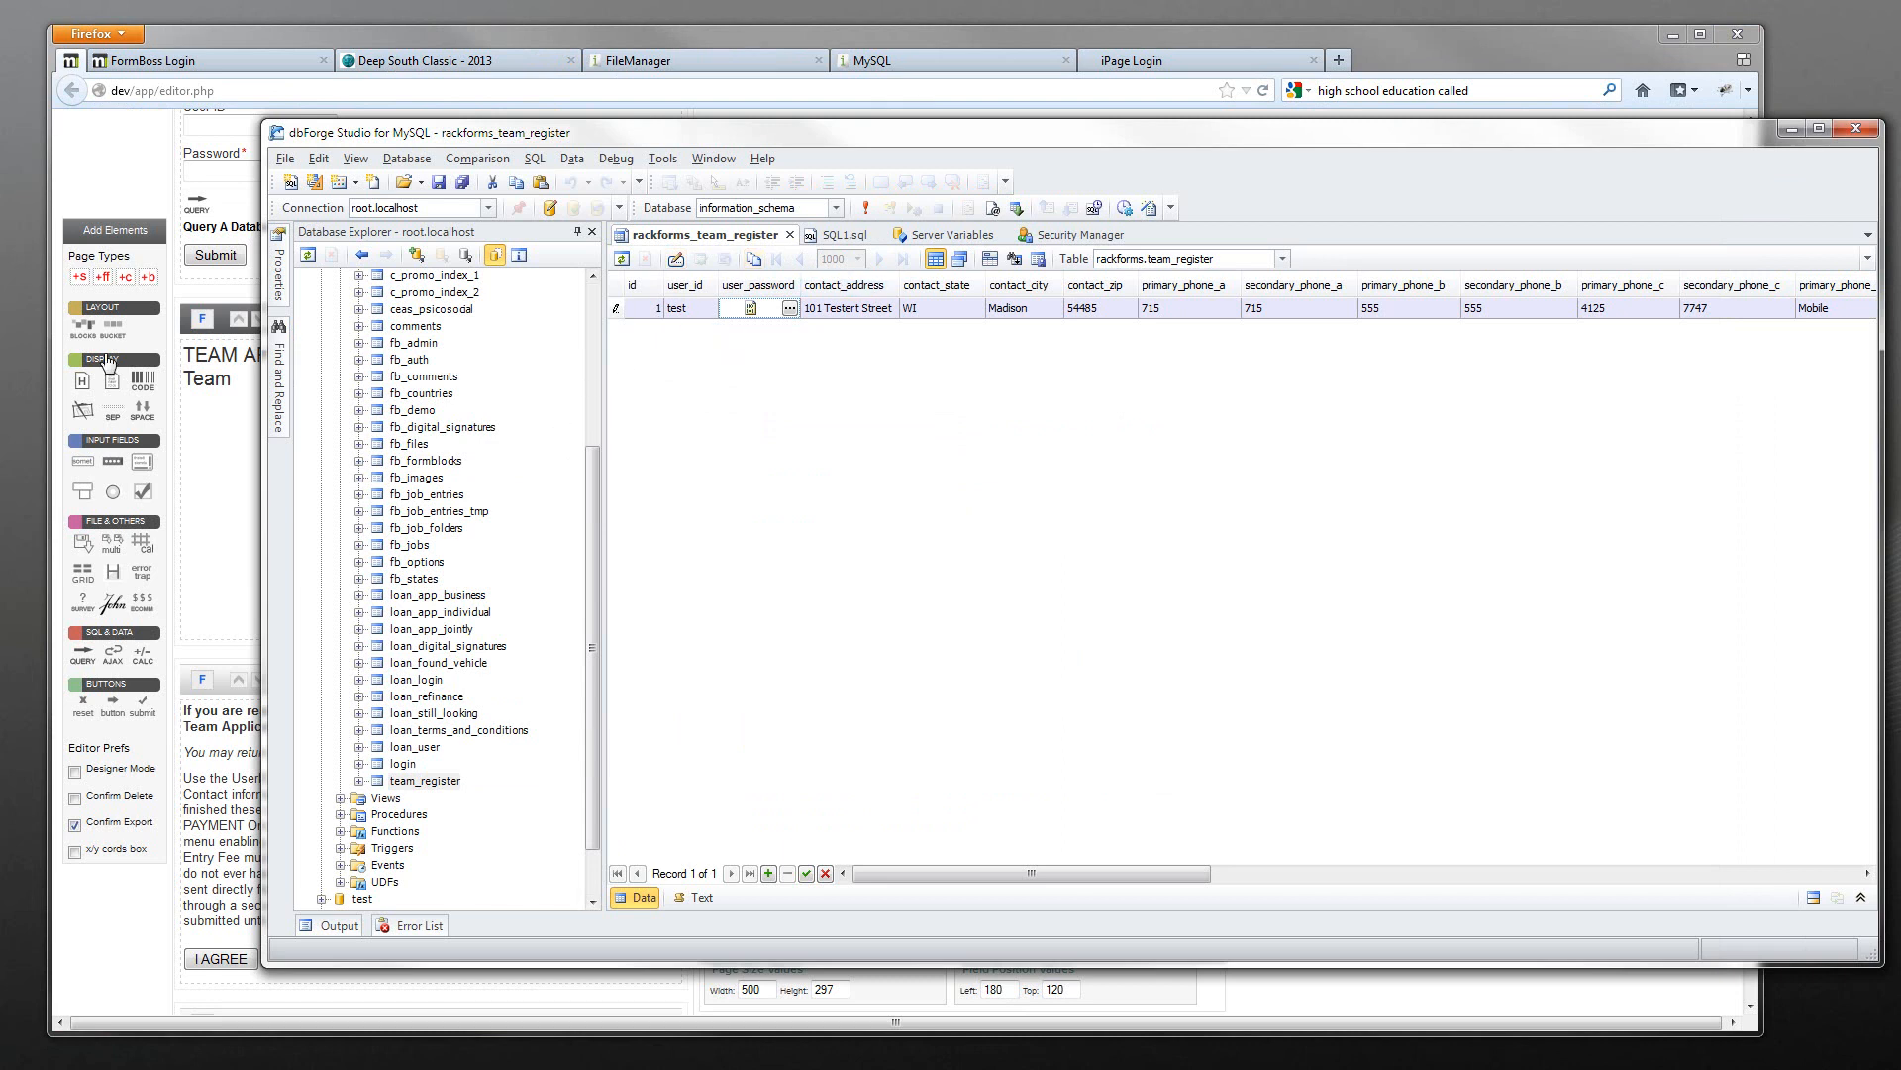
pyautogui.click(224, 446)
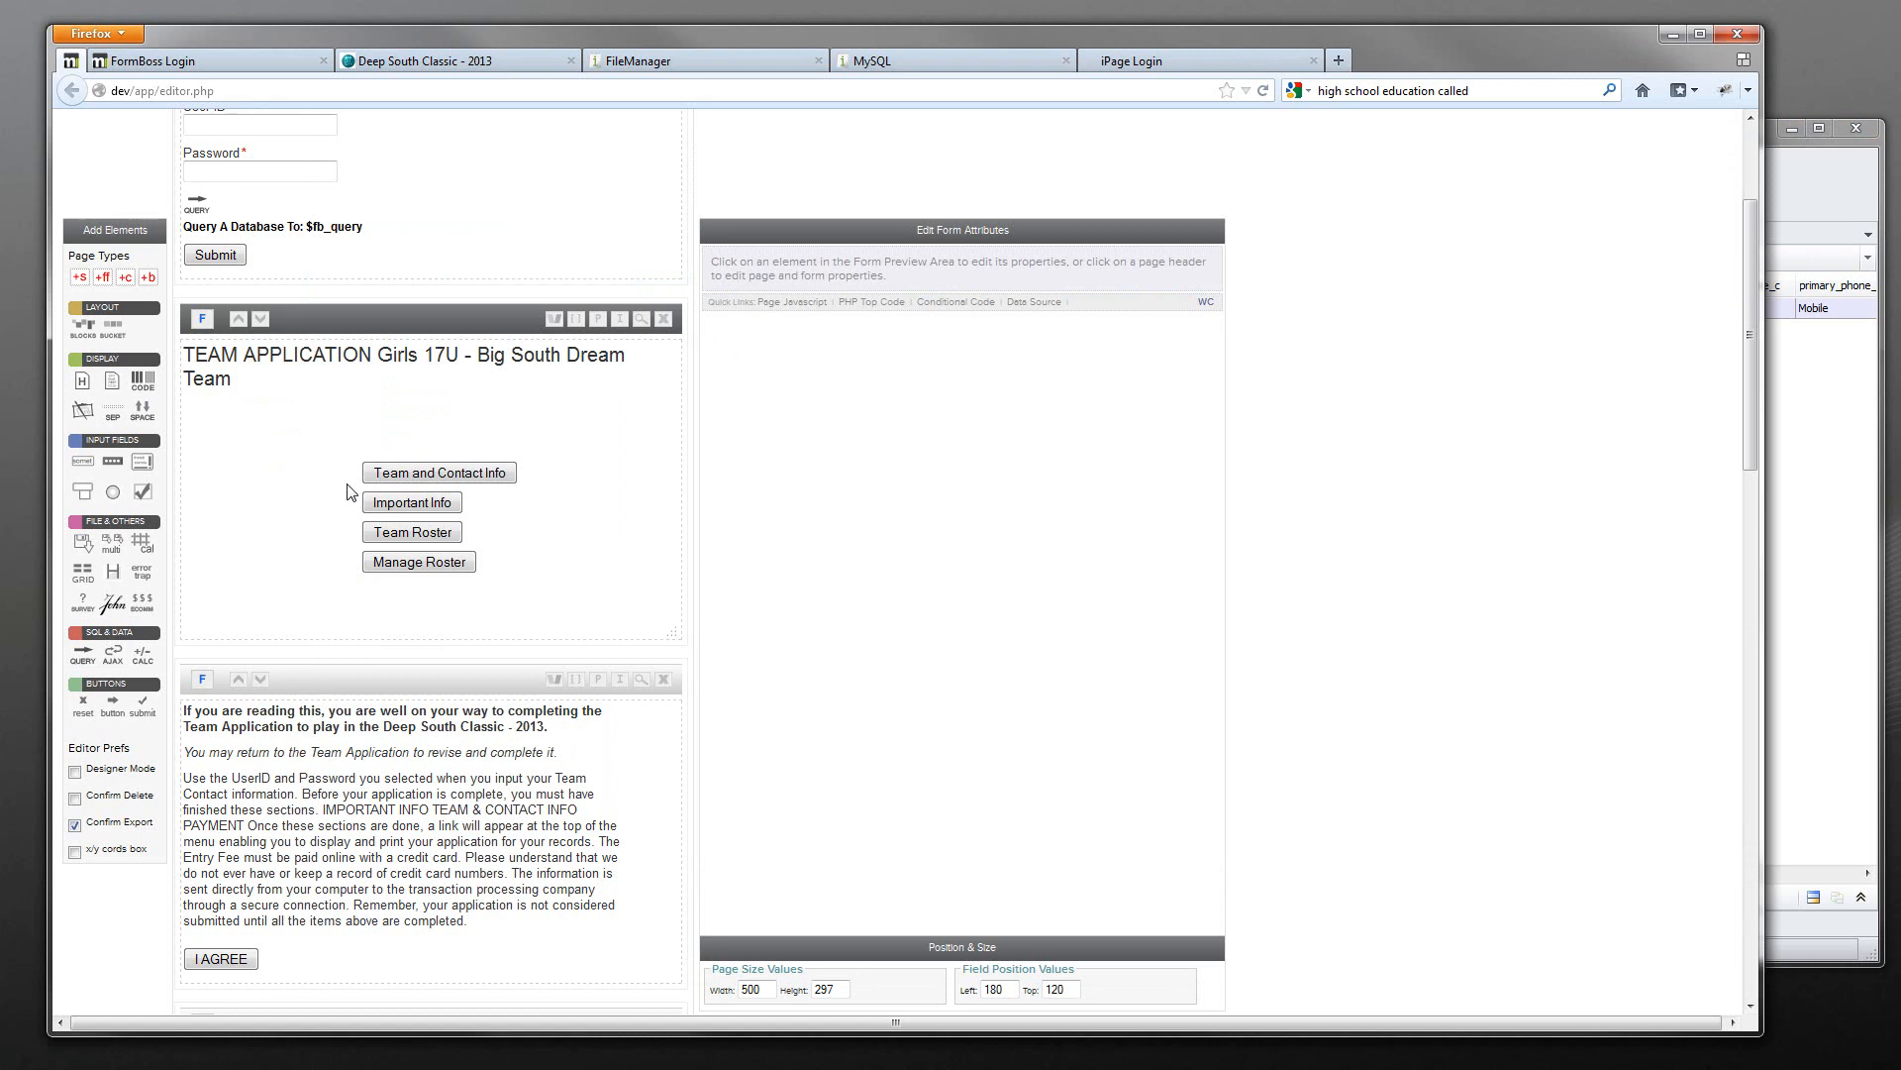
pyautogui.moveTo(366, 481)
pyautogui.click(416, 62)
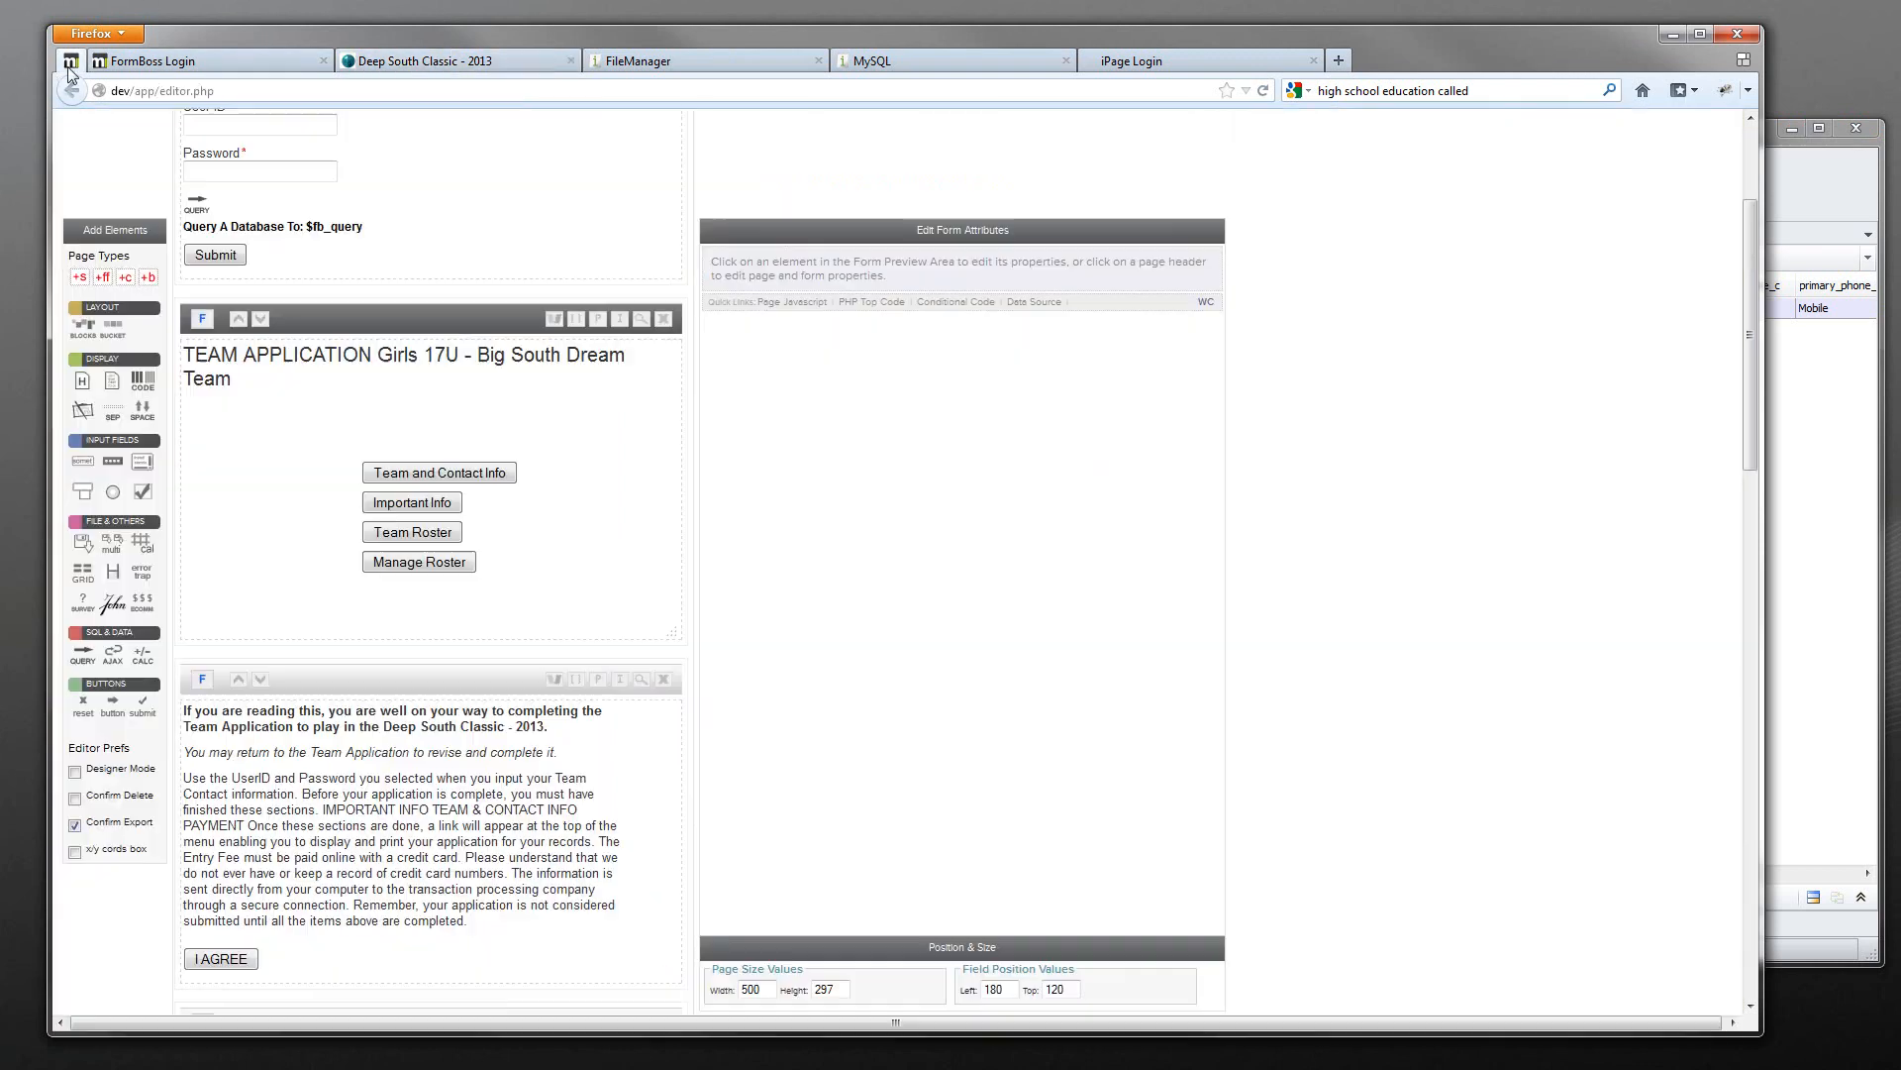
pyautogui.click(67, 65)
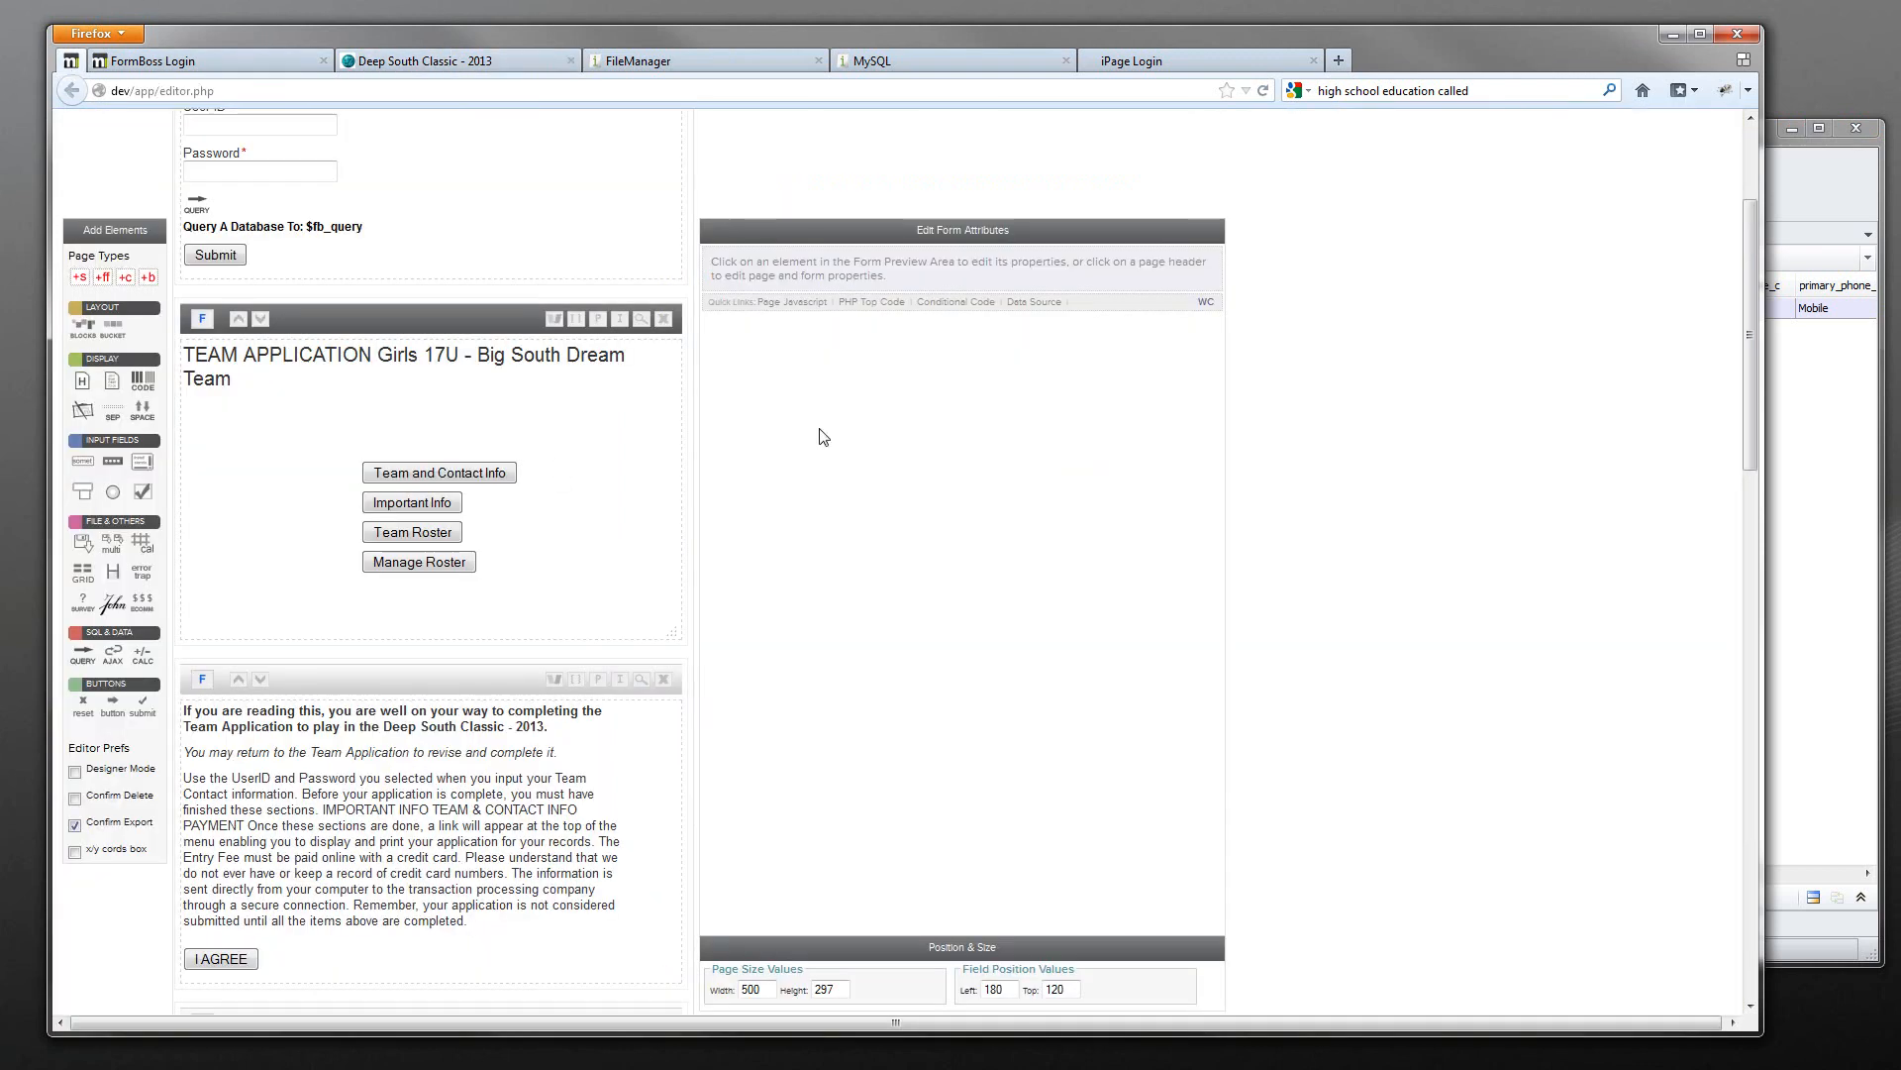
pyautogui.click(480, 472)
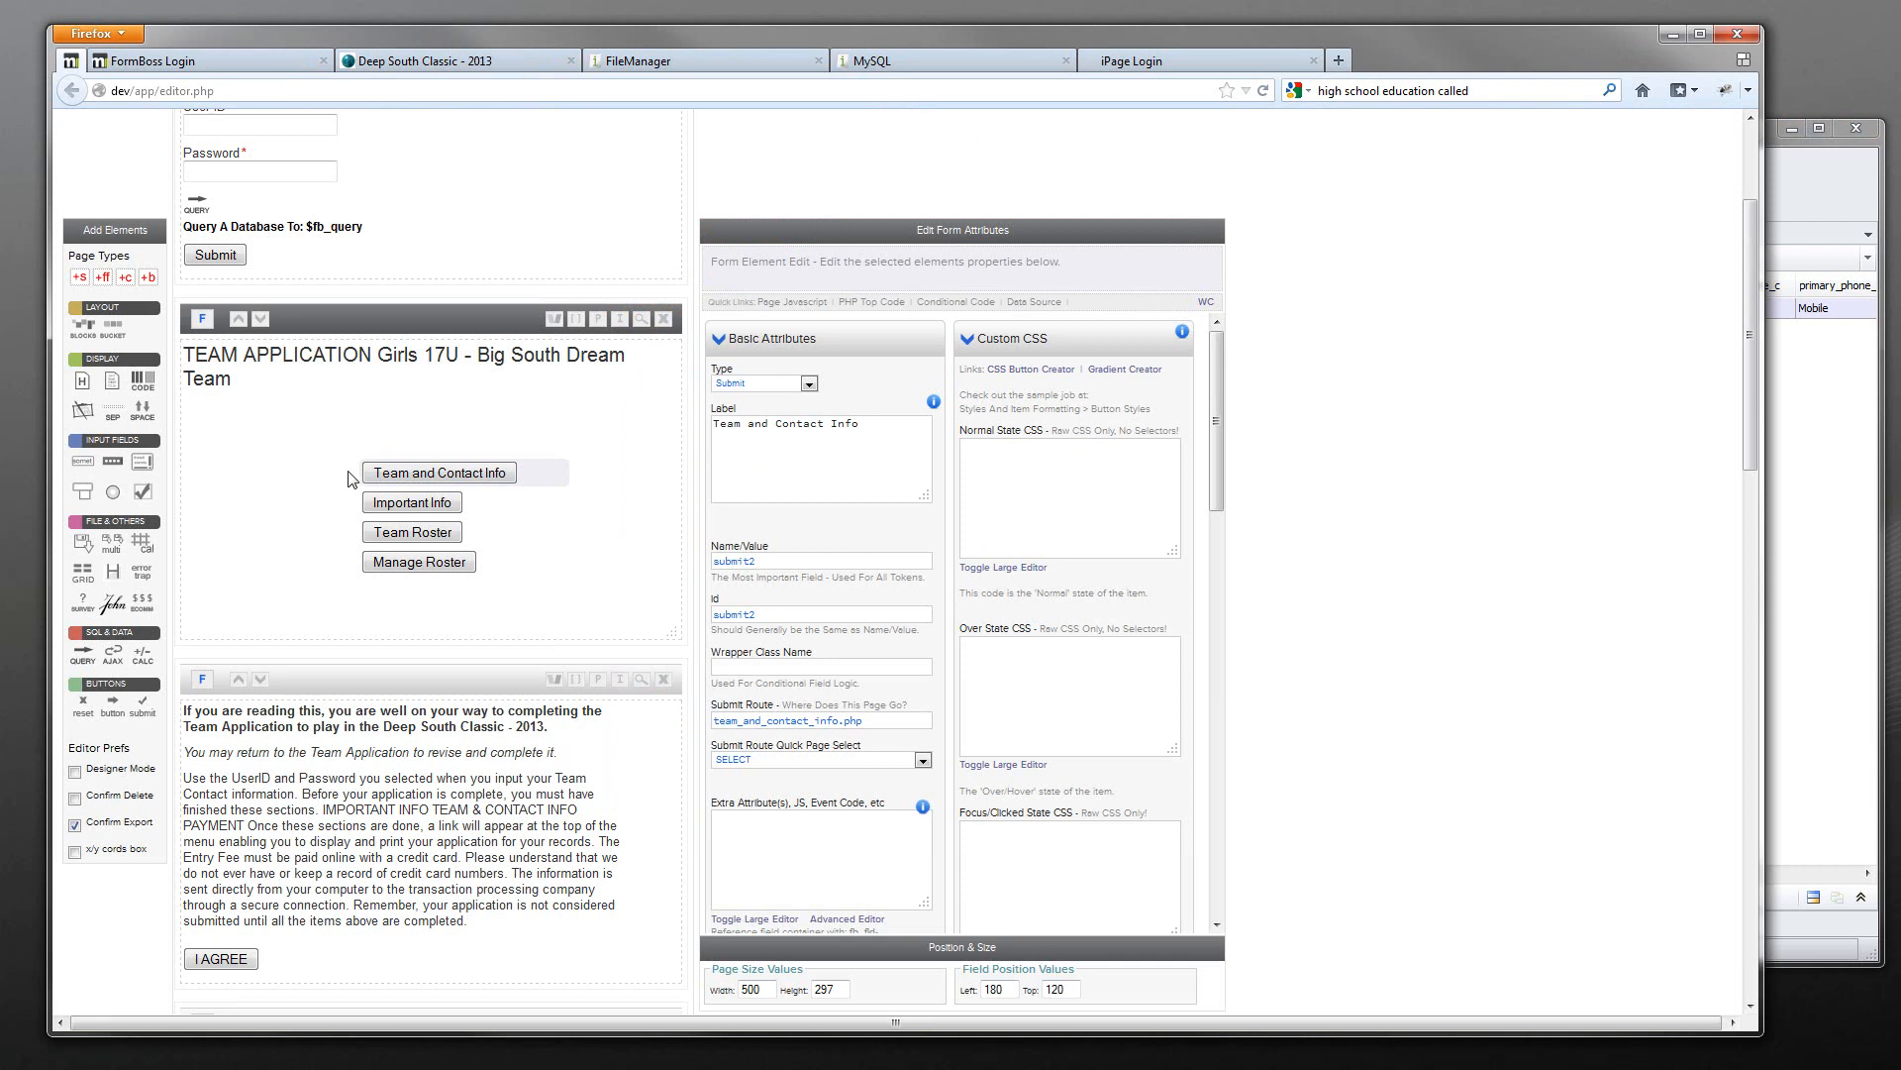
pyautogui.scroll(2, 238, 198)
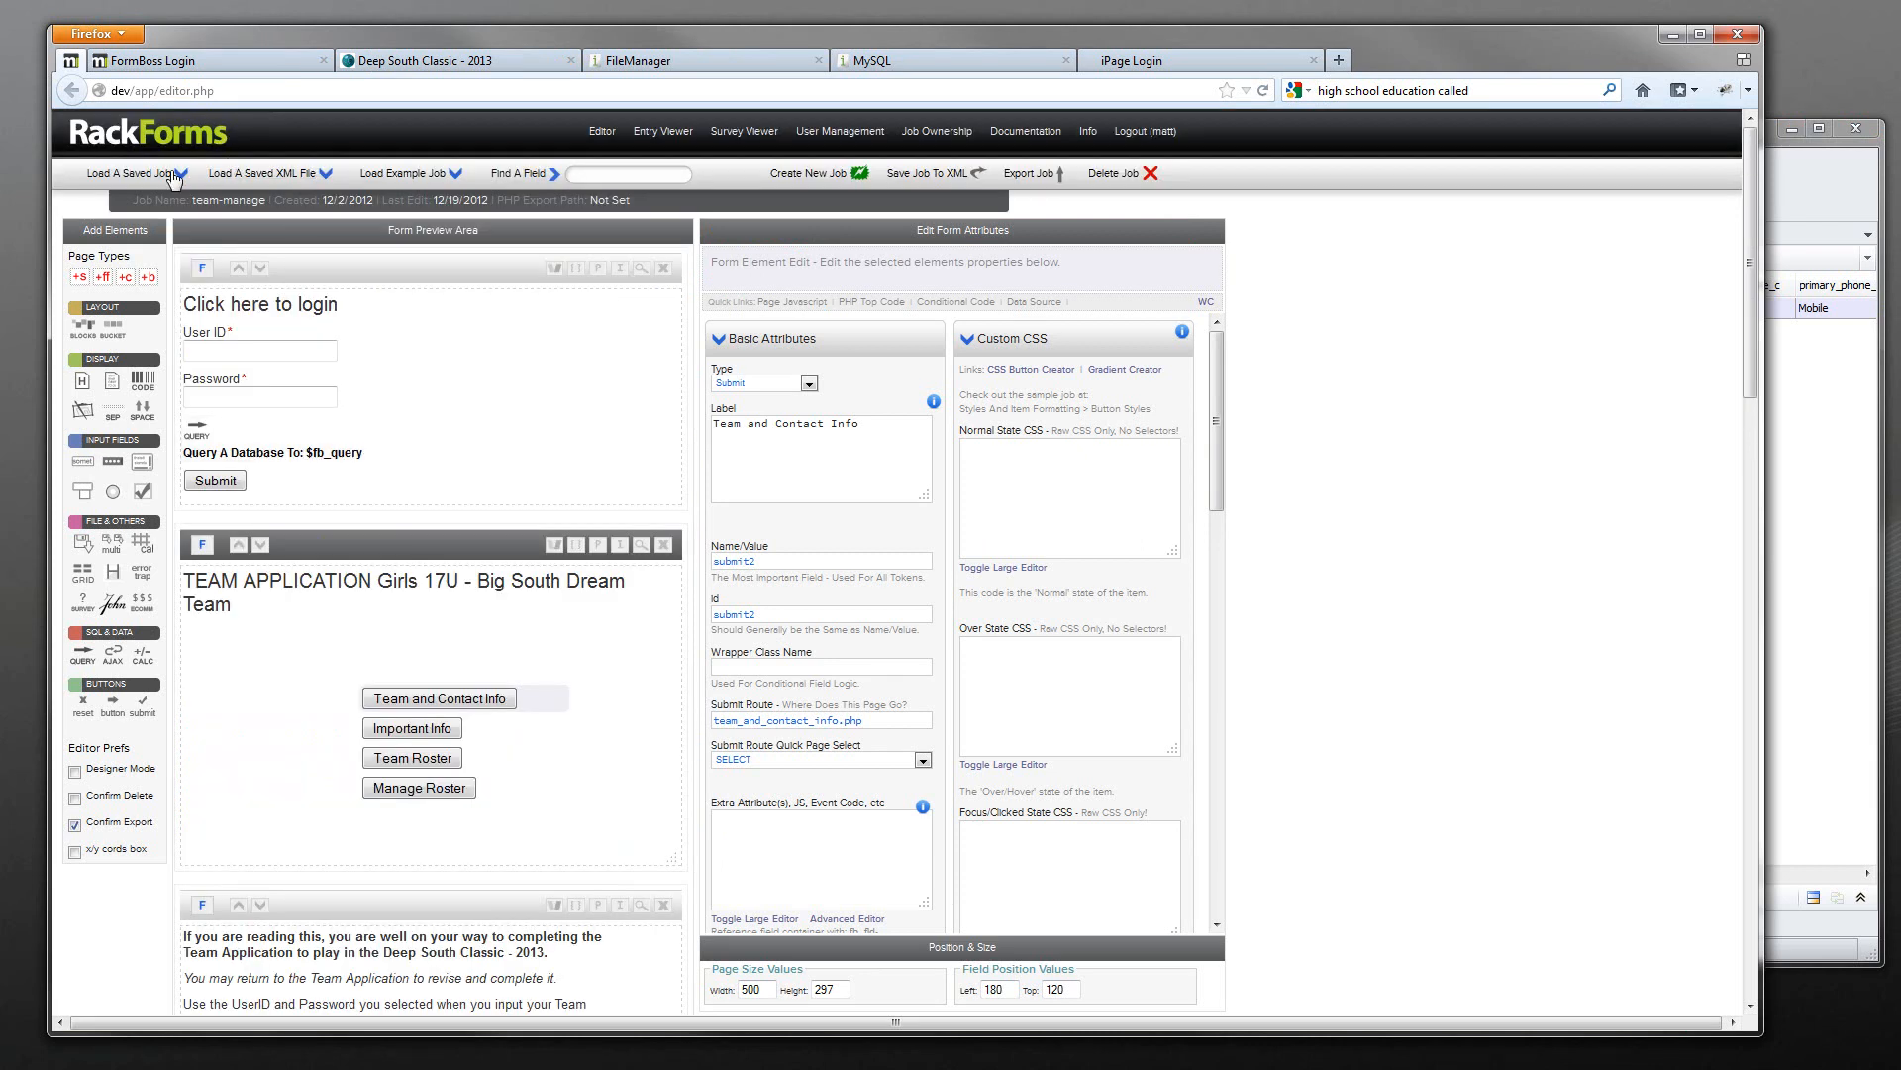
# - Load the saved team-register job and scroll to its page elements
pyautogui.click(130, 174)
pyautogui.click(158, 284)
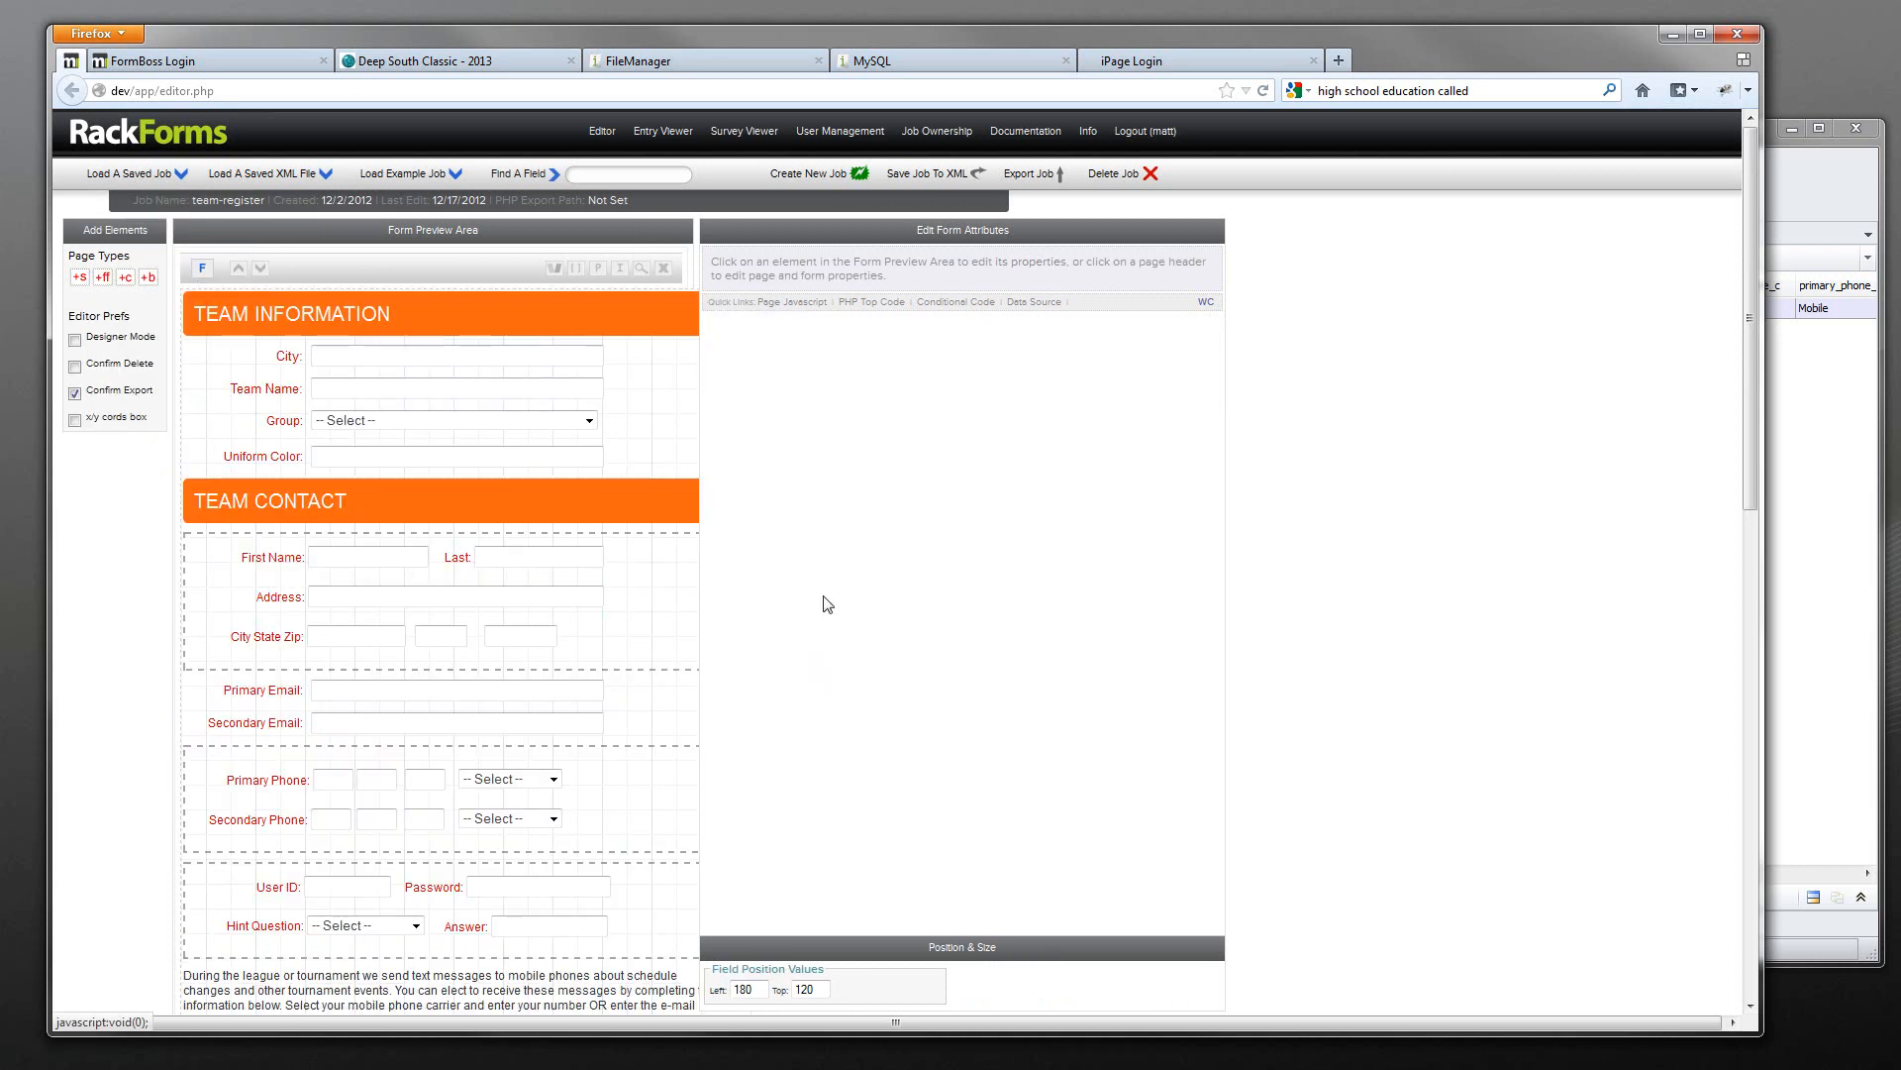
pyautogui.click(440, 271)
pyautogui.scroll(-10, 476, 564)
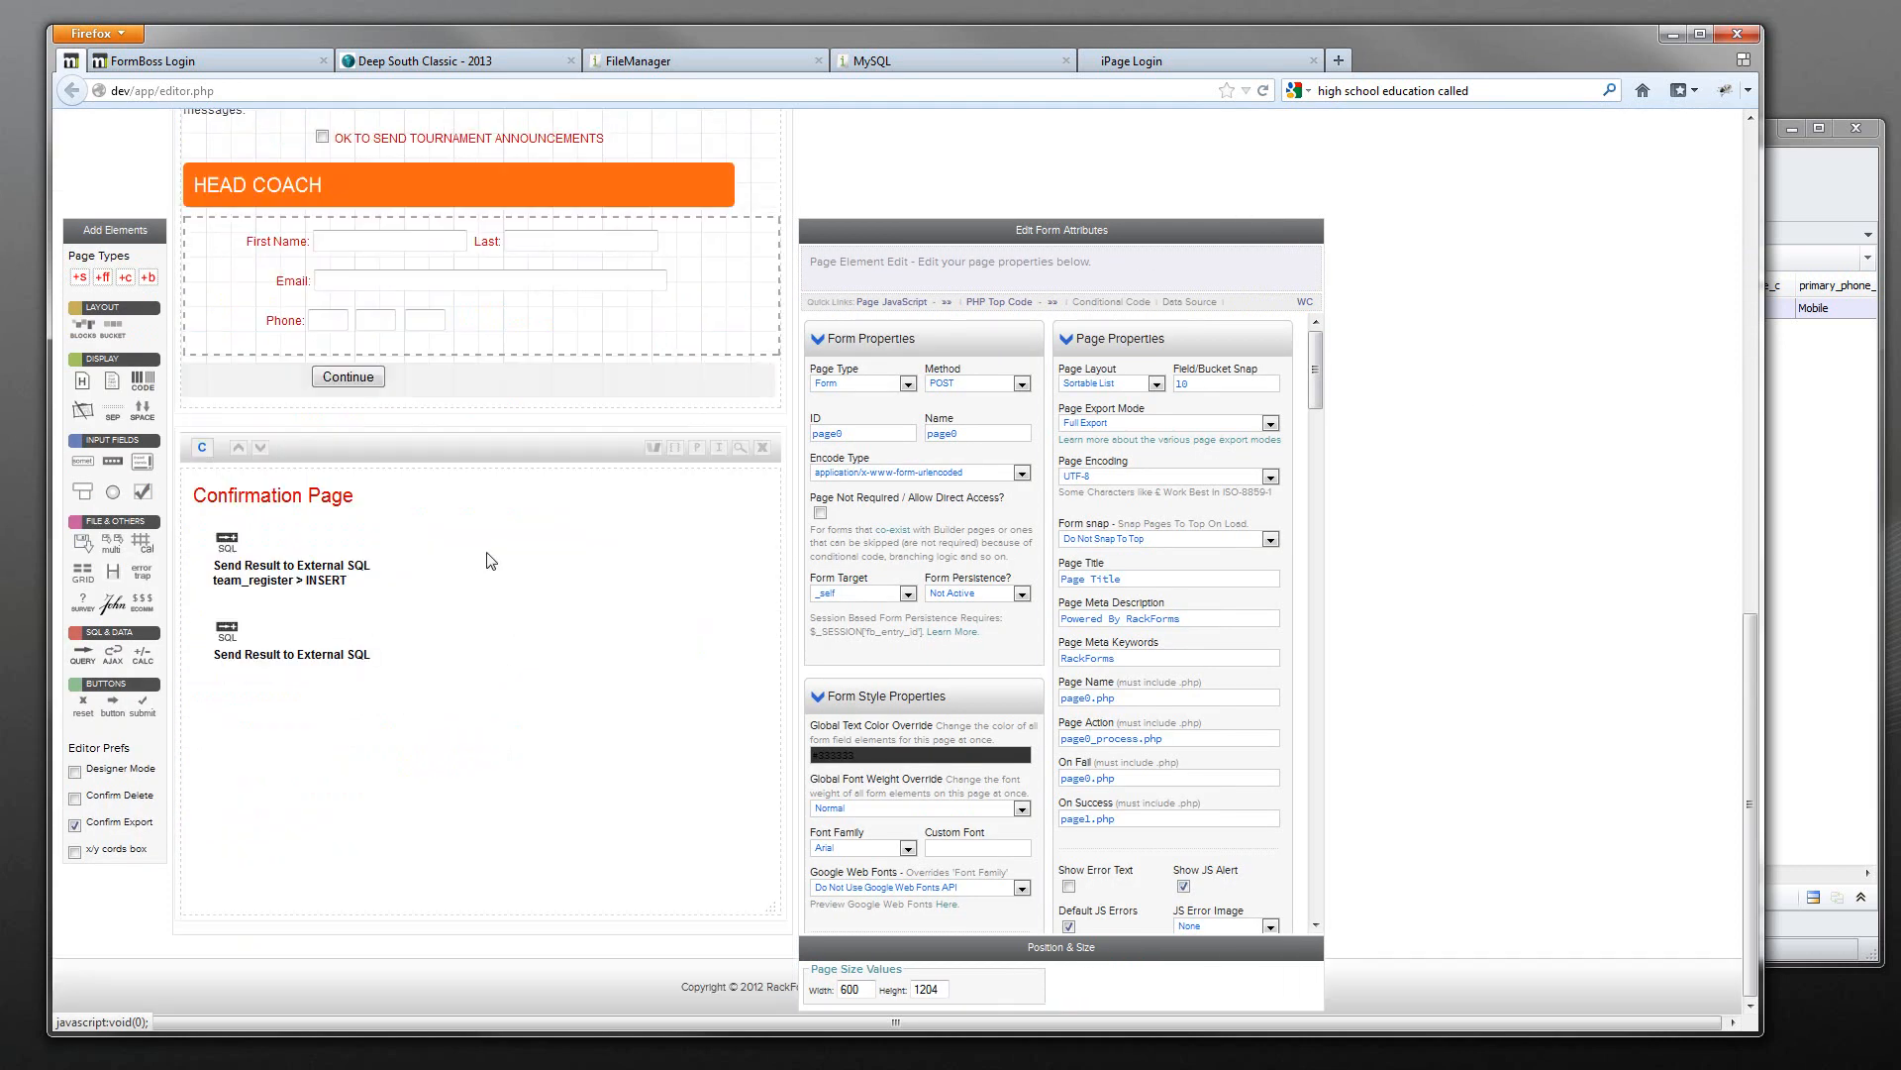
# - Review the second external SQL step's user_id insert into team_status, selecting the table name
pyautogui.click(284, 635)
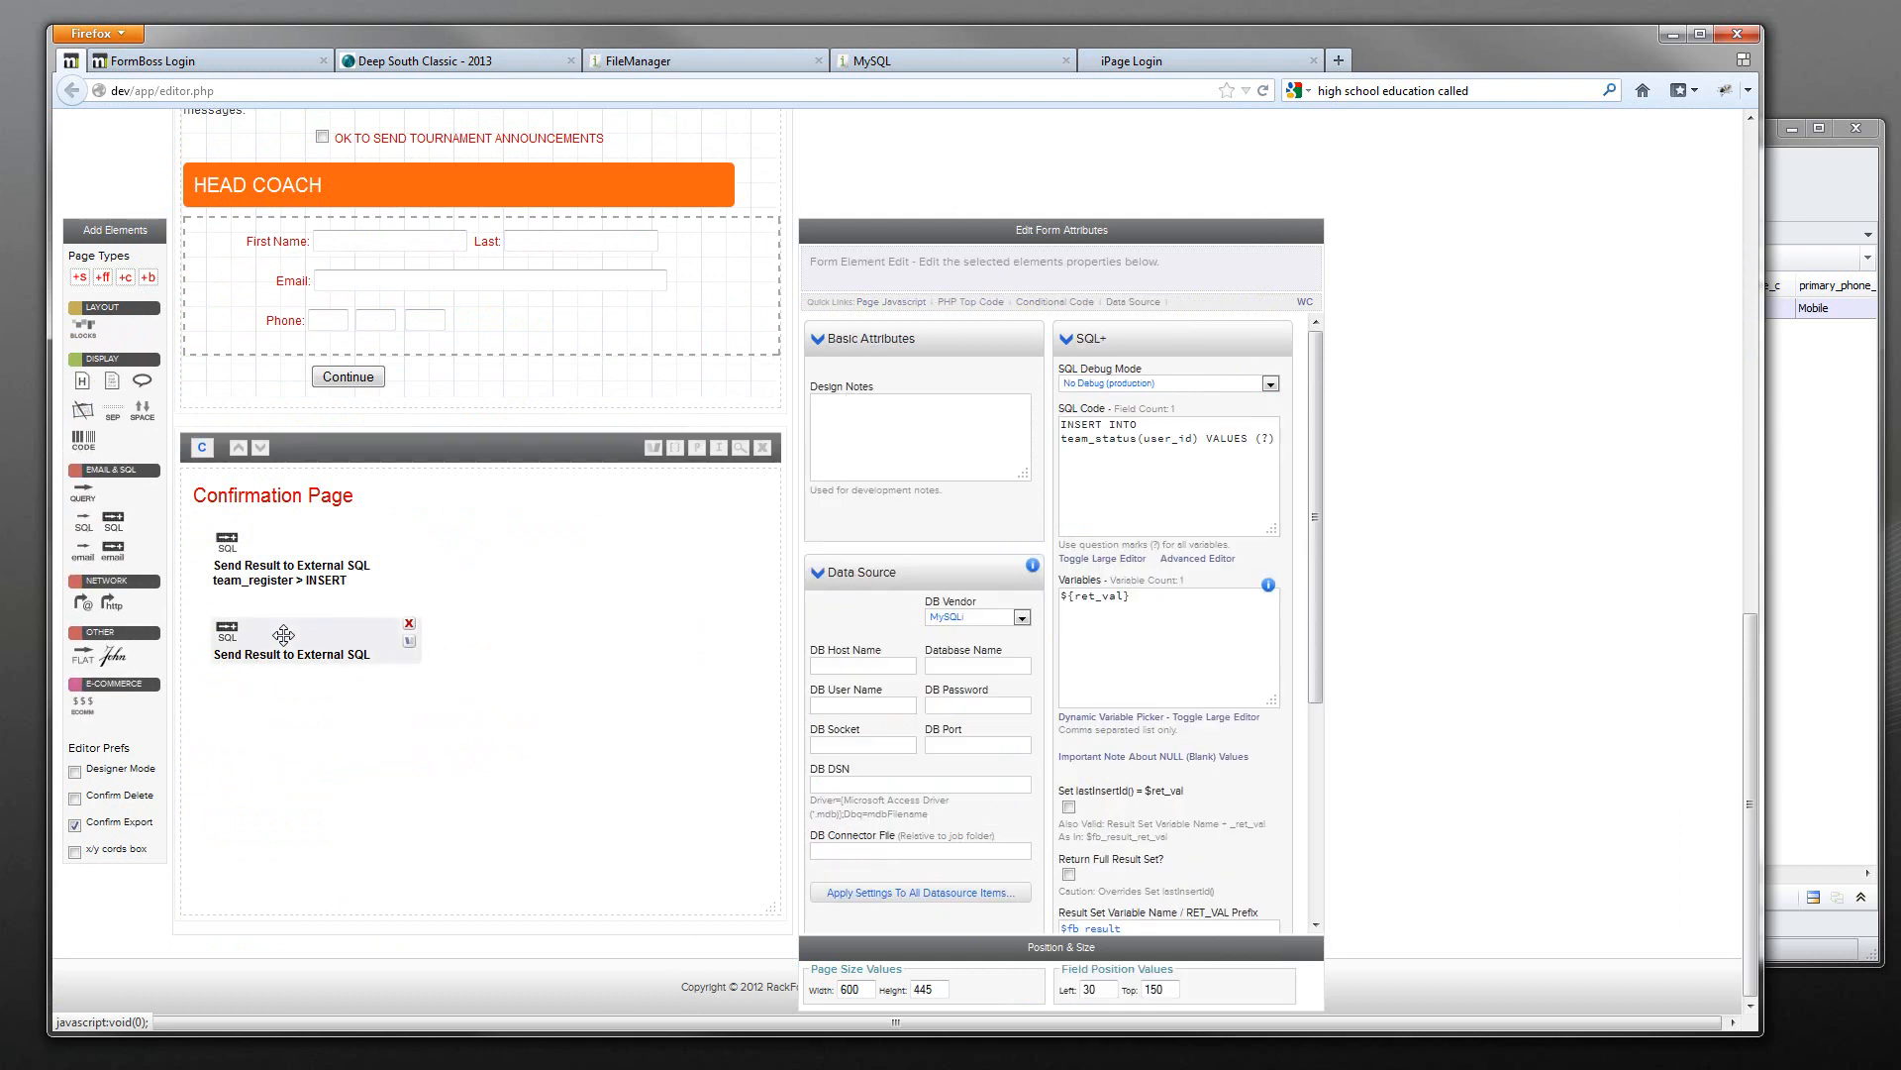
pyautogui.tripleClick(1141, 440)
pyautogui.moveTo(1141, 440); pyautogui.dragTo(1000, 436)
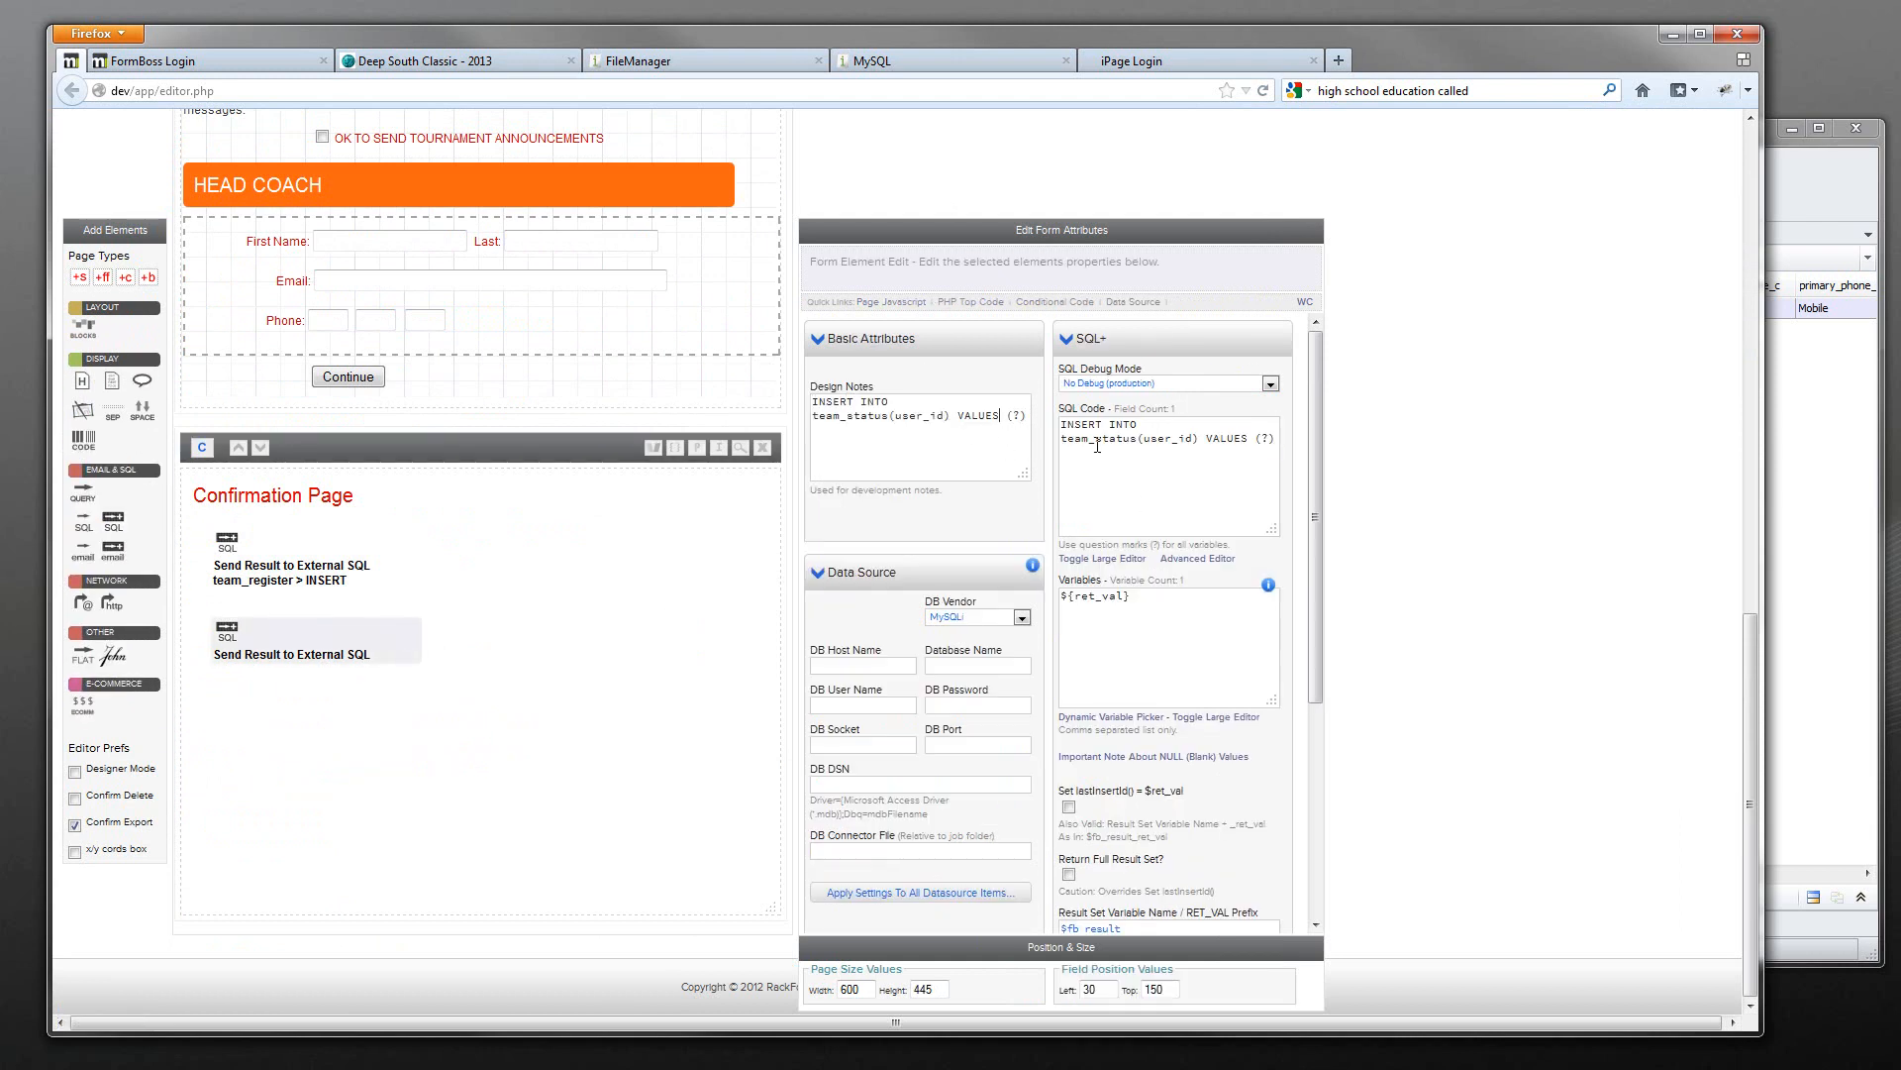
pyautogui.hotkey('ctrl', 'a')
pyautogui.press('BackSpace')
pyautogui.moveTo(1139, 438); pyautogui.dragTo(1030, 438)
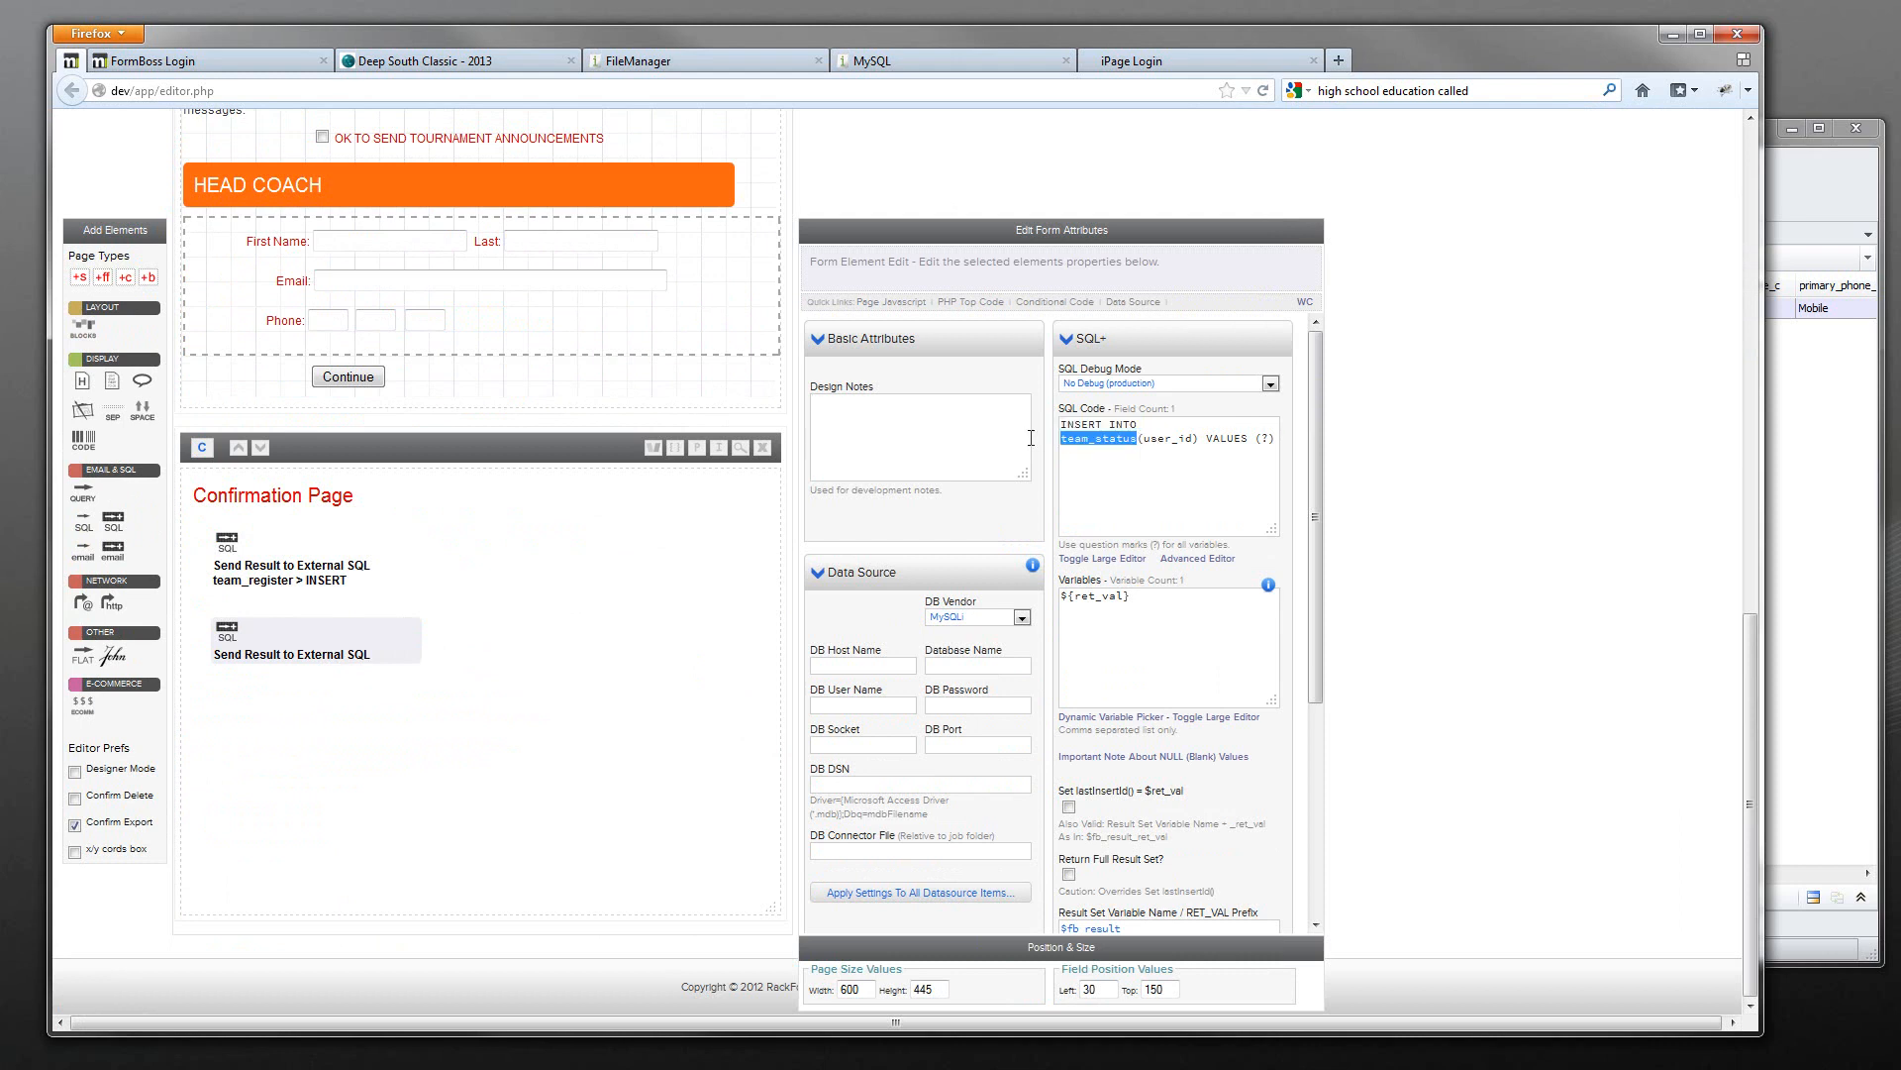
pyautogui.click(1823, 181)
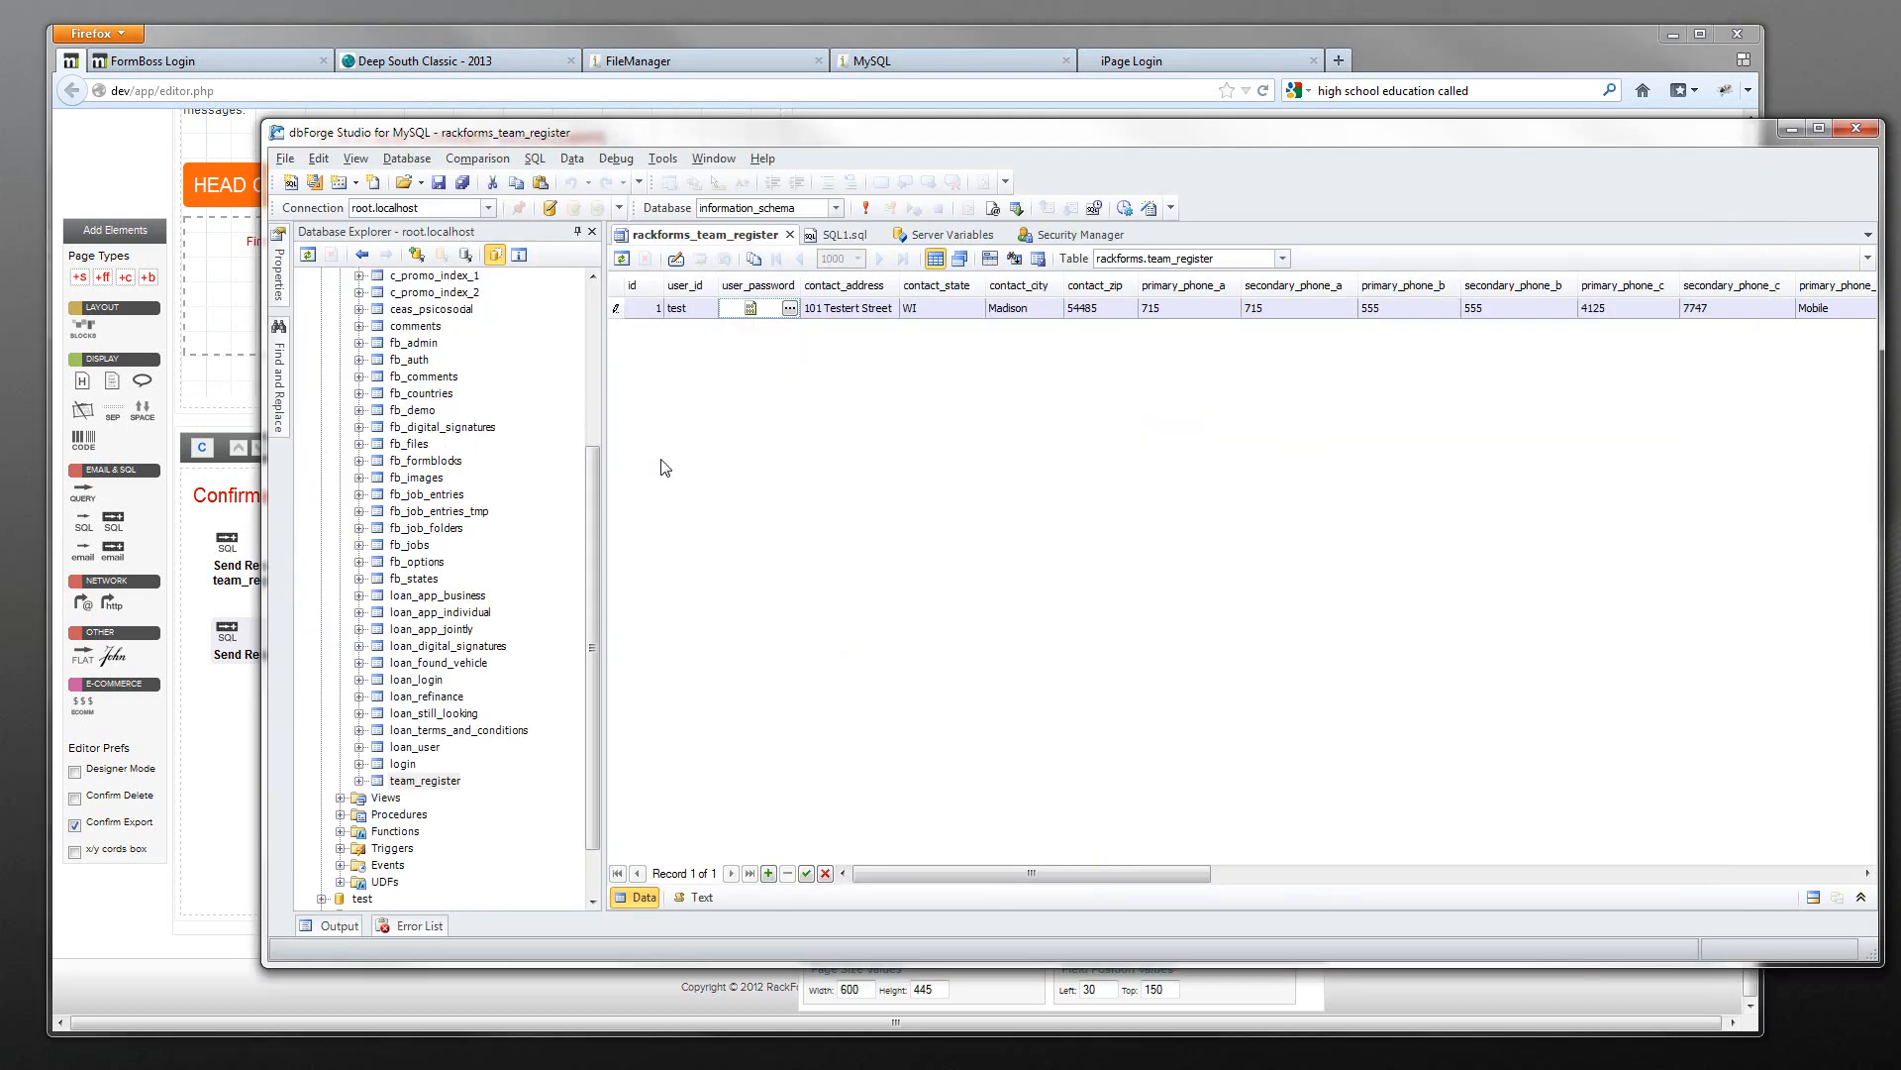
# - Start a new table named team_status in the rackforms database
pyautogui.scroll(10, 588, 532)
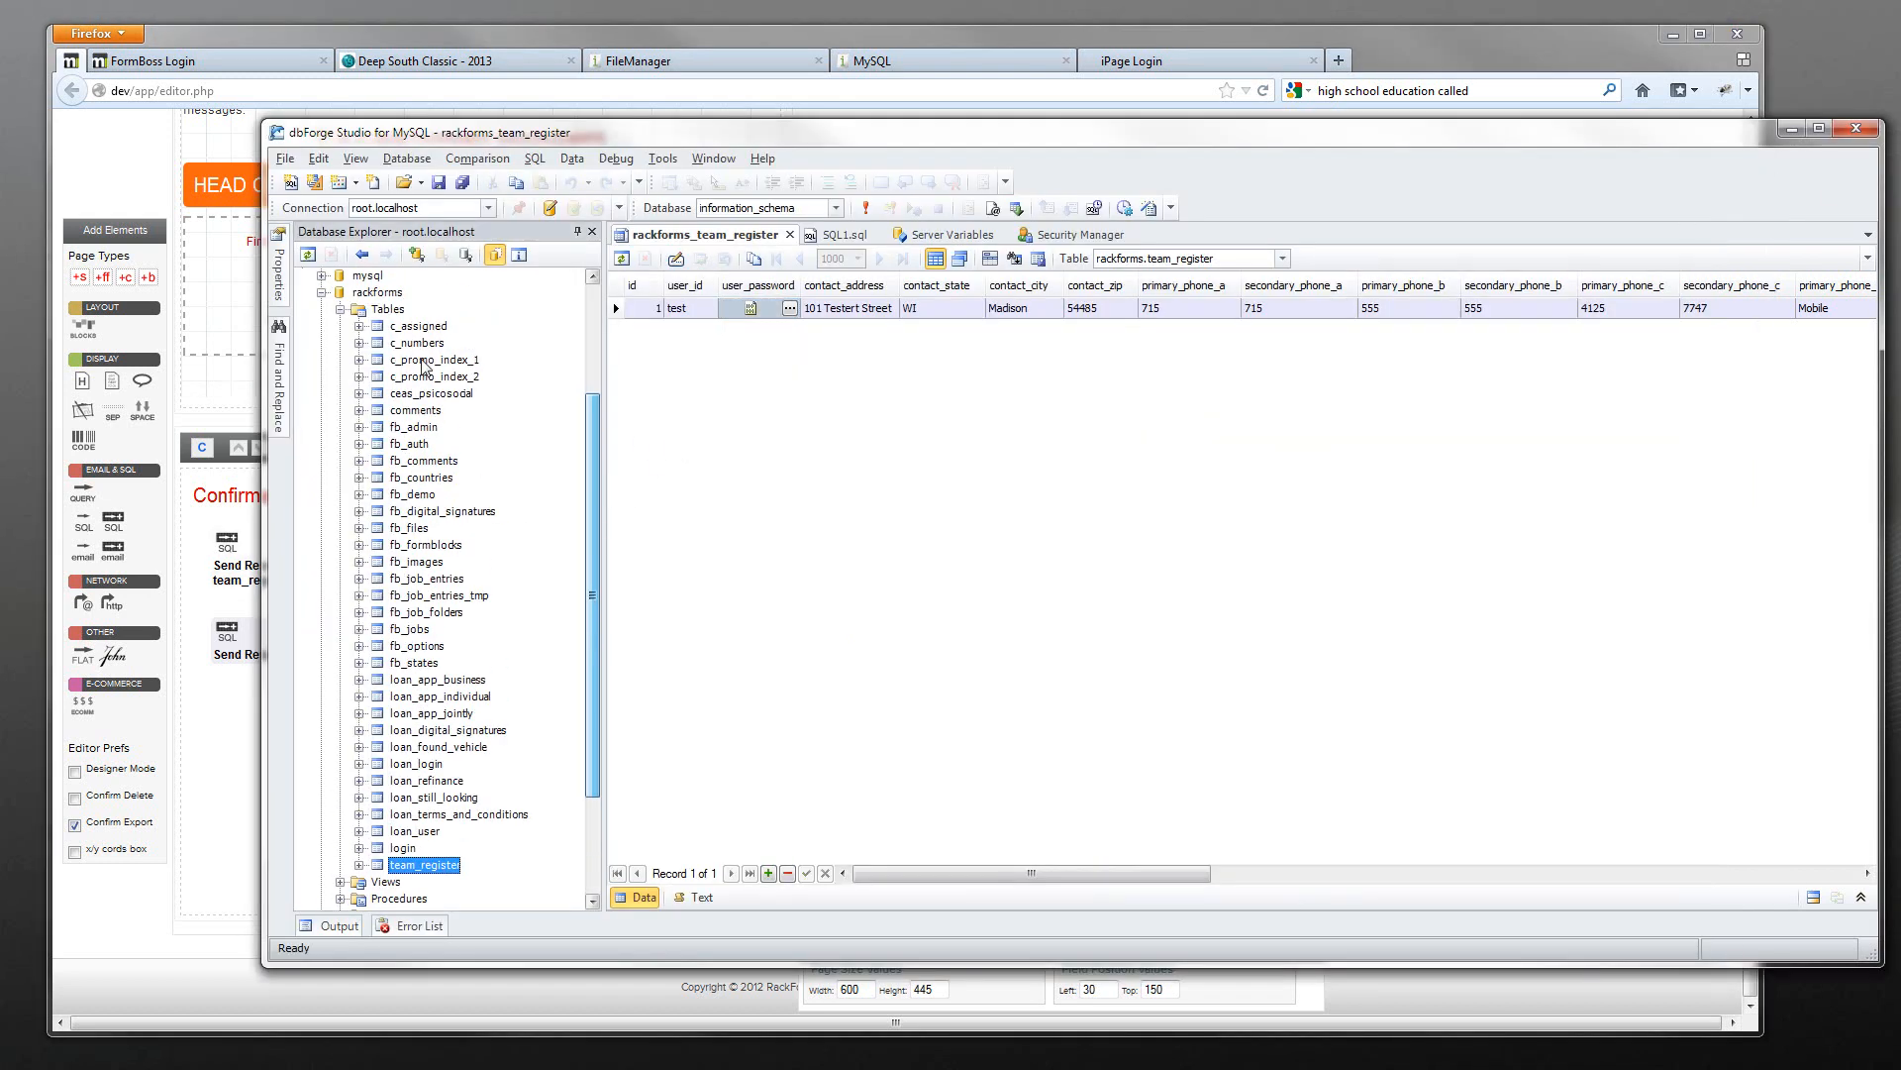
pyautogui.rightClick(368, 293)
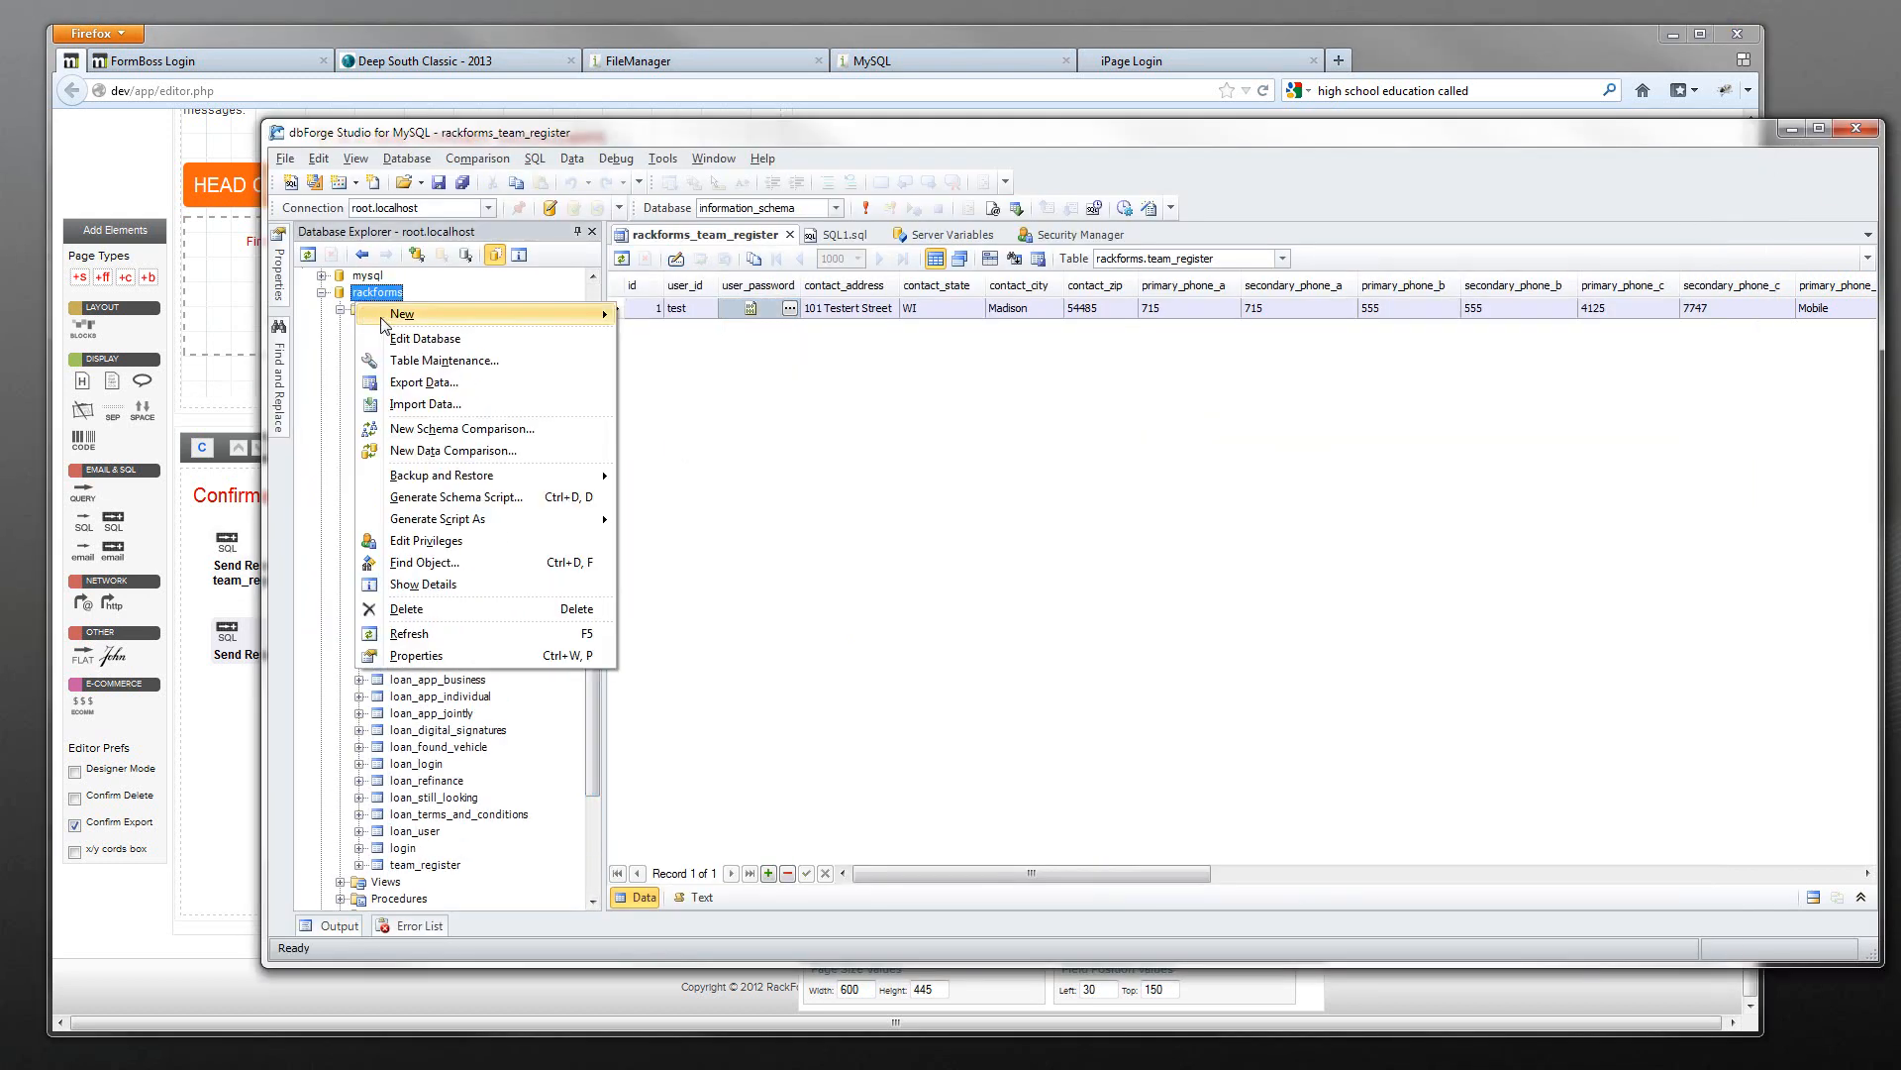
pyautogui.rightClick(359, 311)
pyautogui.click(416, 325)
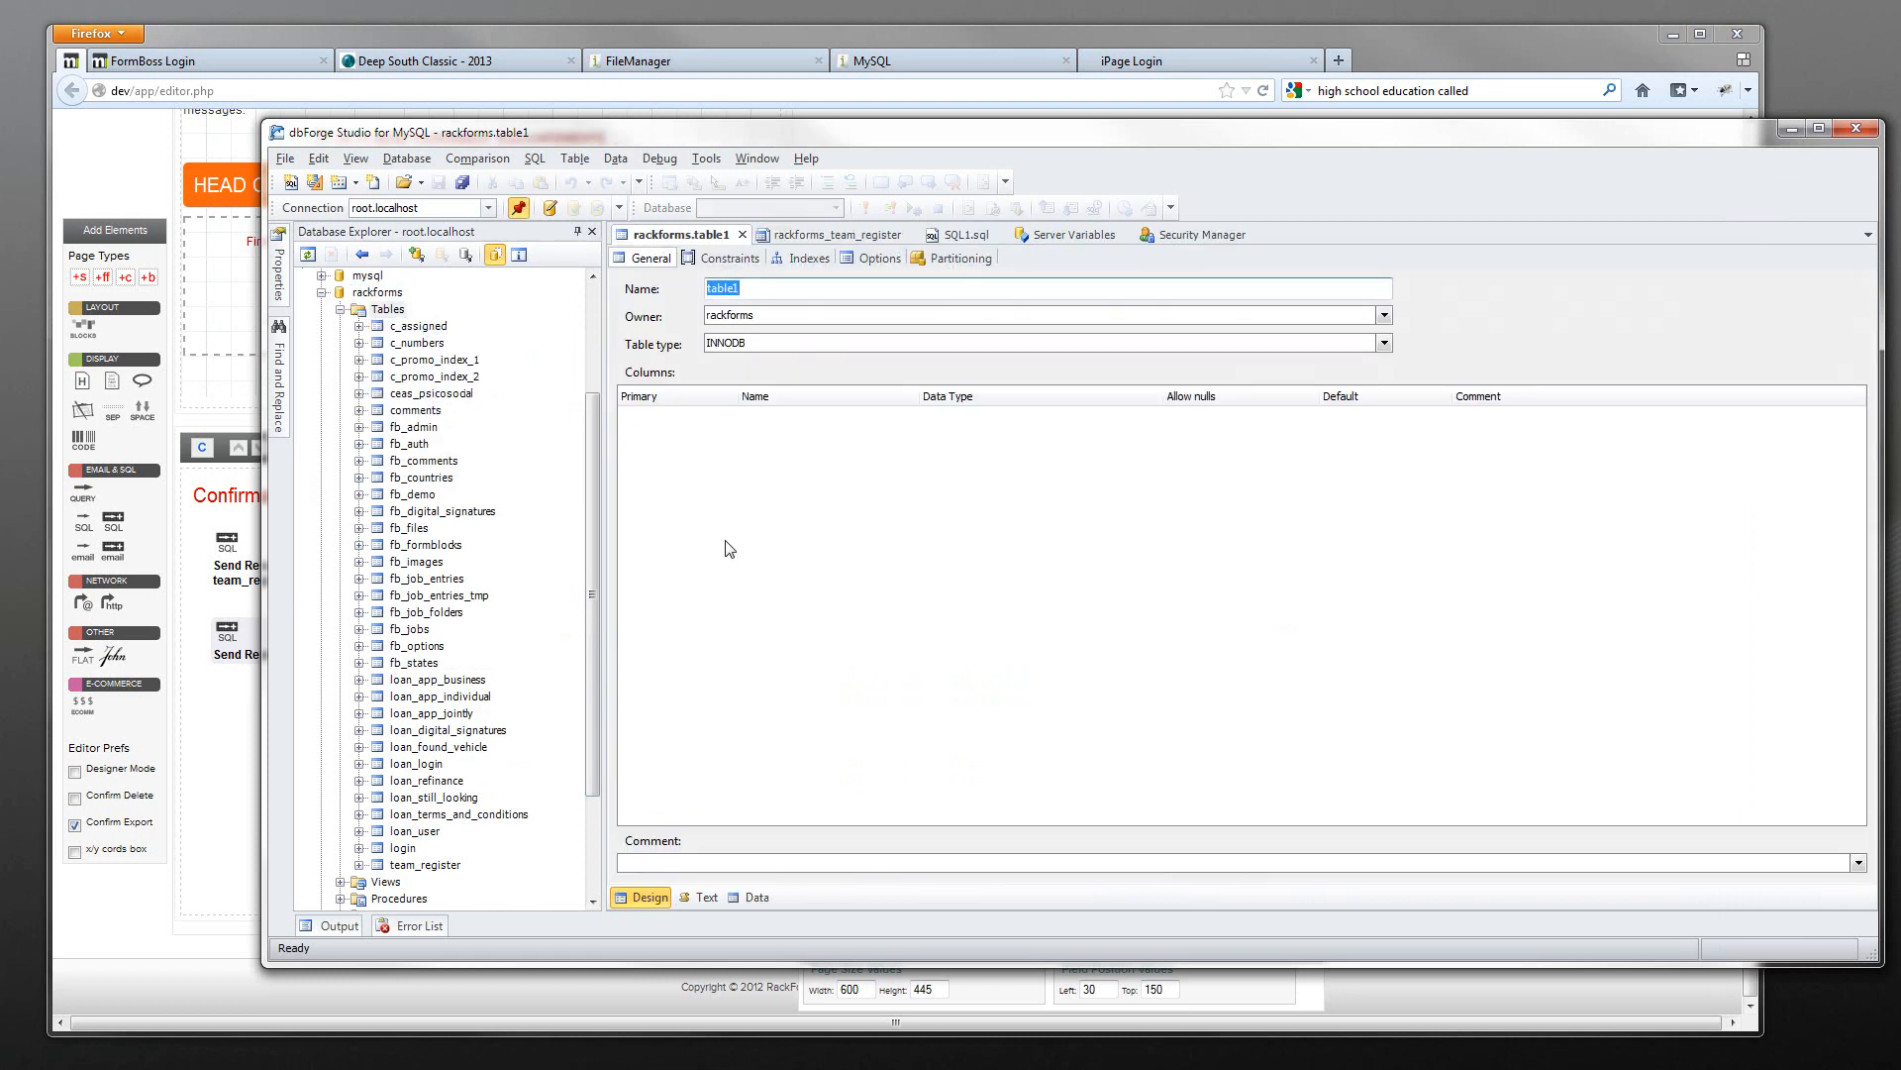
pyautogui.write('team_status')
# - Add an id INT column as an auto-increment primary key, then begin a second column
pyautogui.rightClick(772, 447)
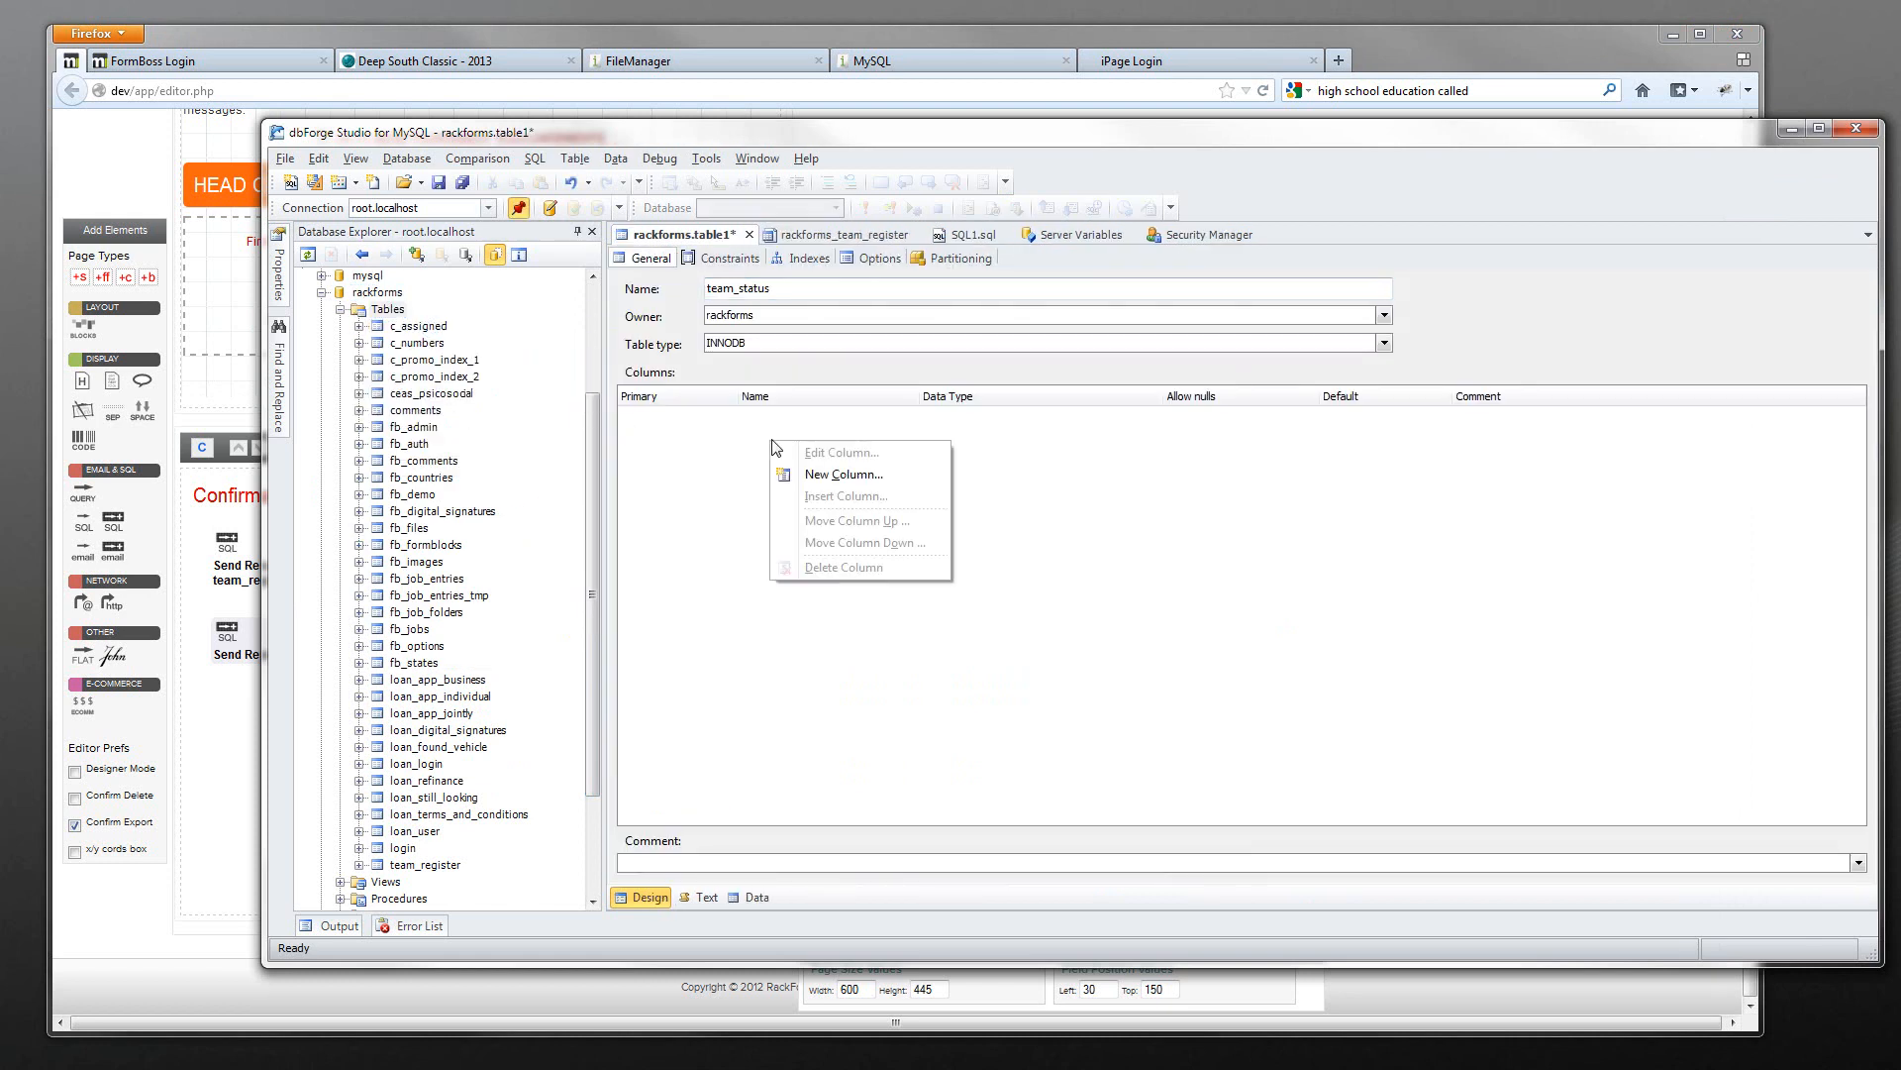
pyautogui.click(843, 474)
pyautogui.write('id')
pyautogui.press('Tab')
pyautogui.write('INT')
pyautogui.click(771, 465)
pyautogui.click(976, 484)
pyautogui.click(939, 706)
pyautogui.rightClick(763, 512)
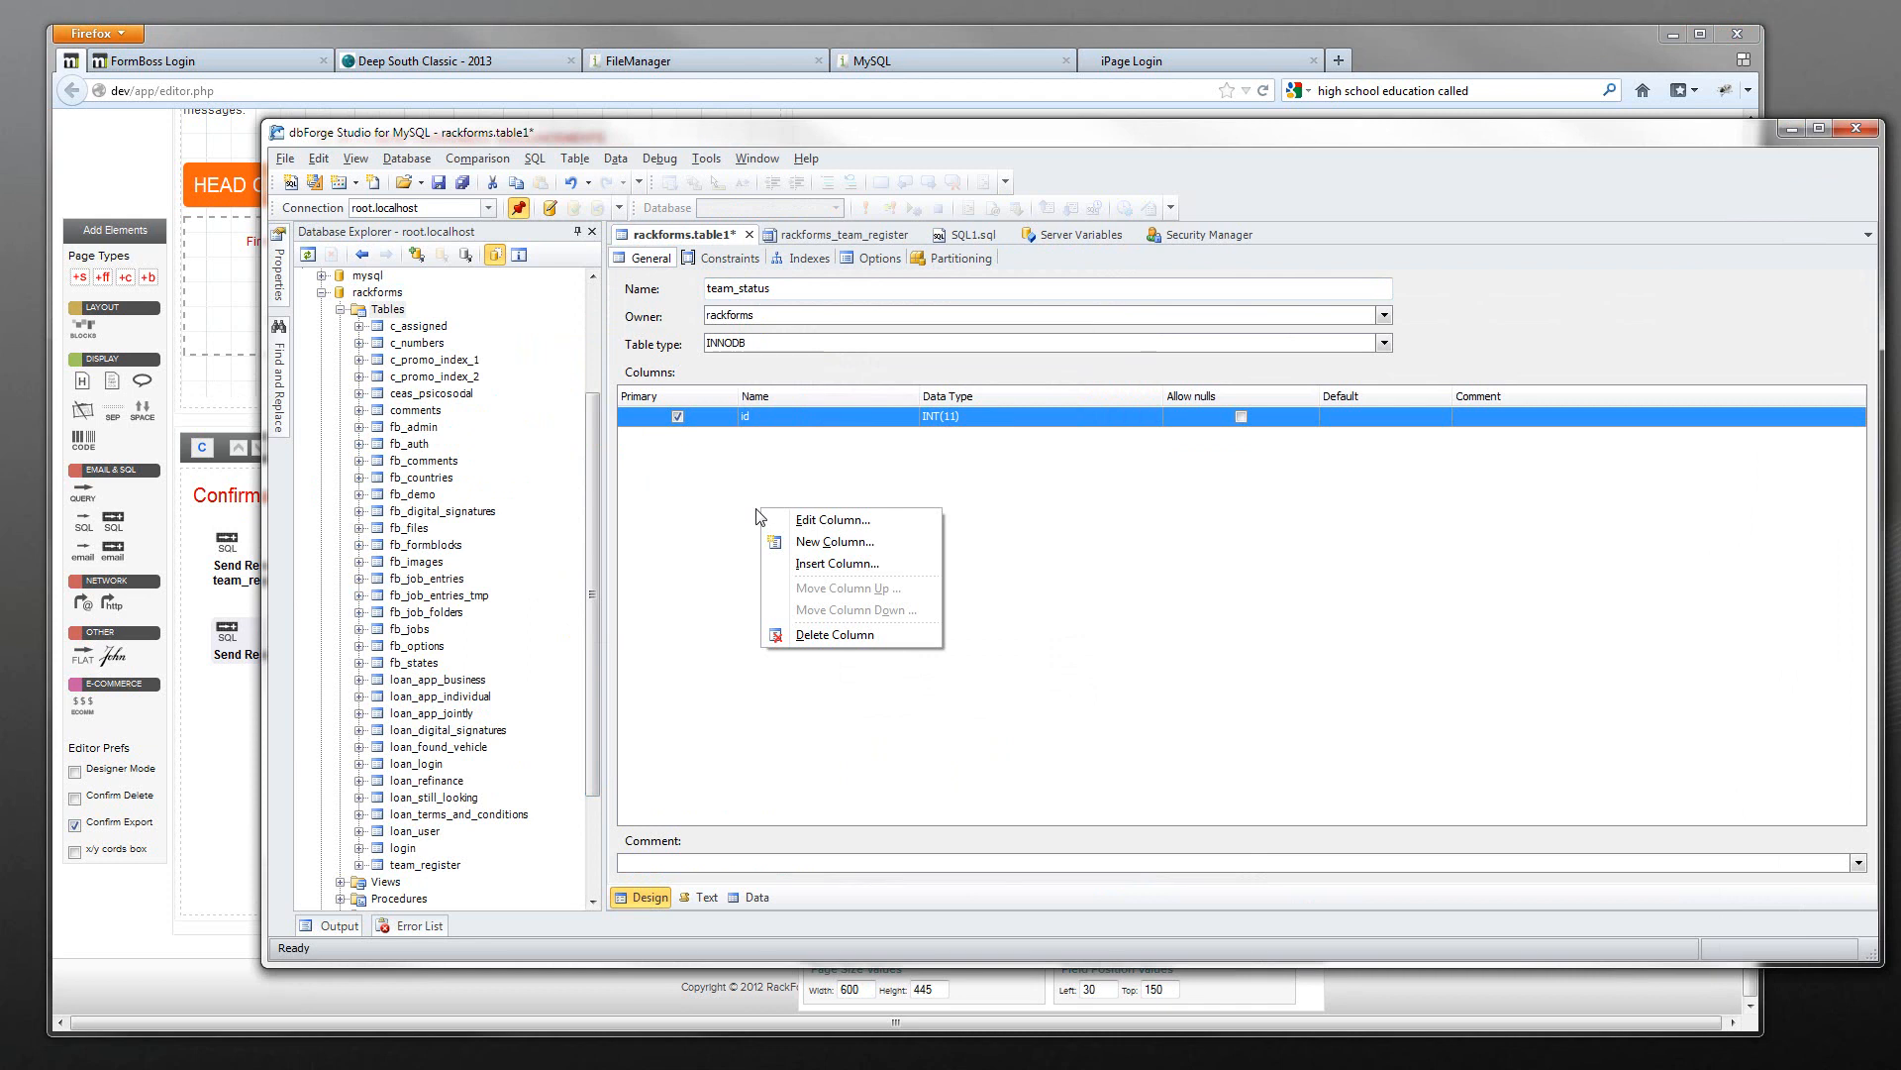
pyautogui.click(822, 541)
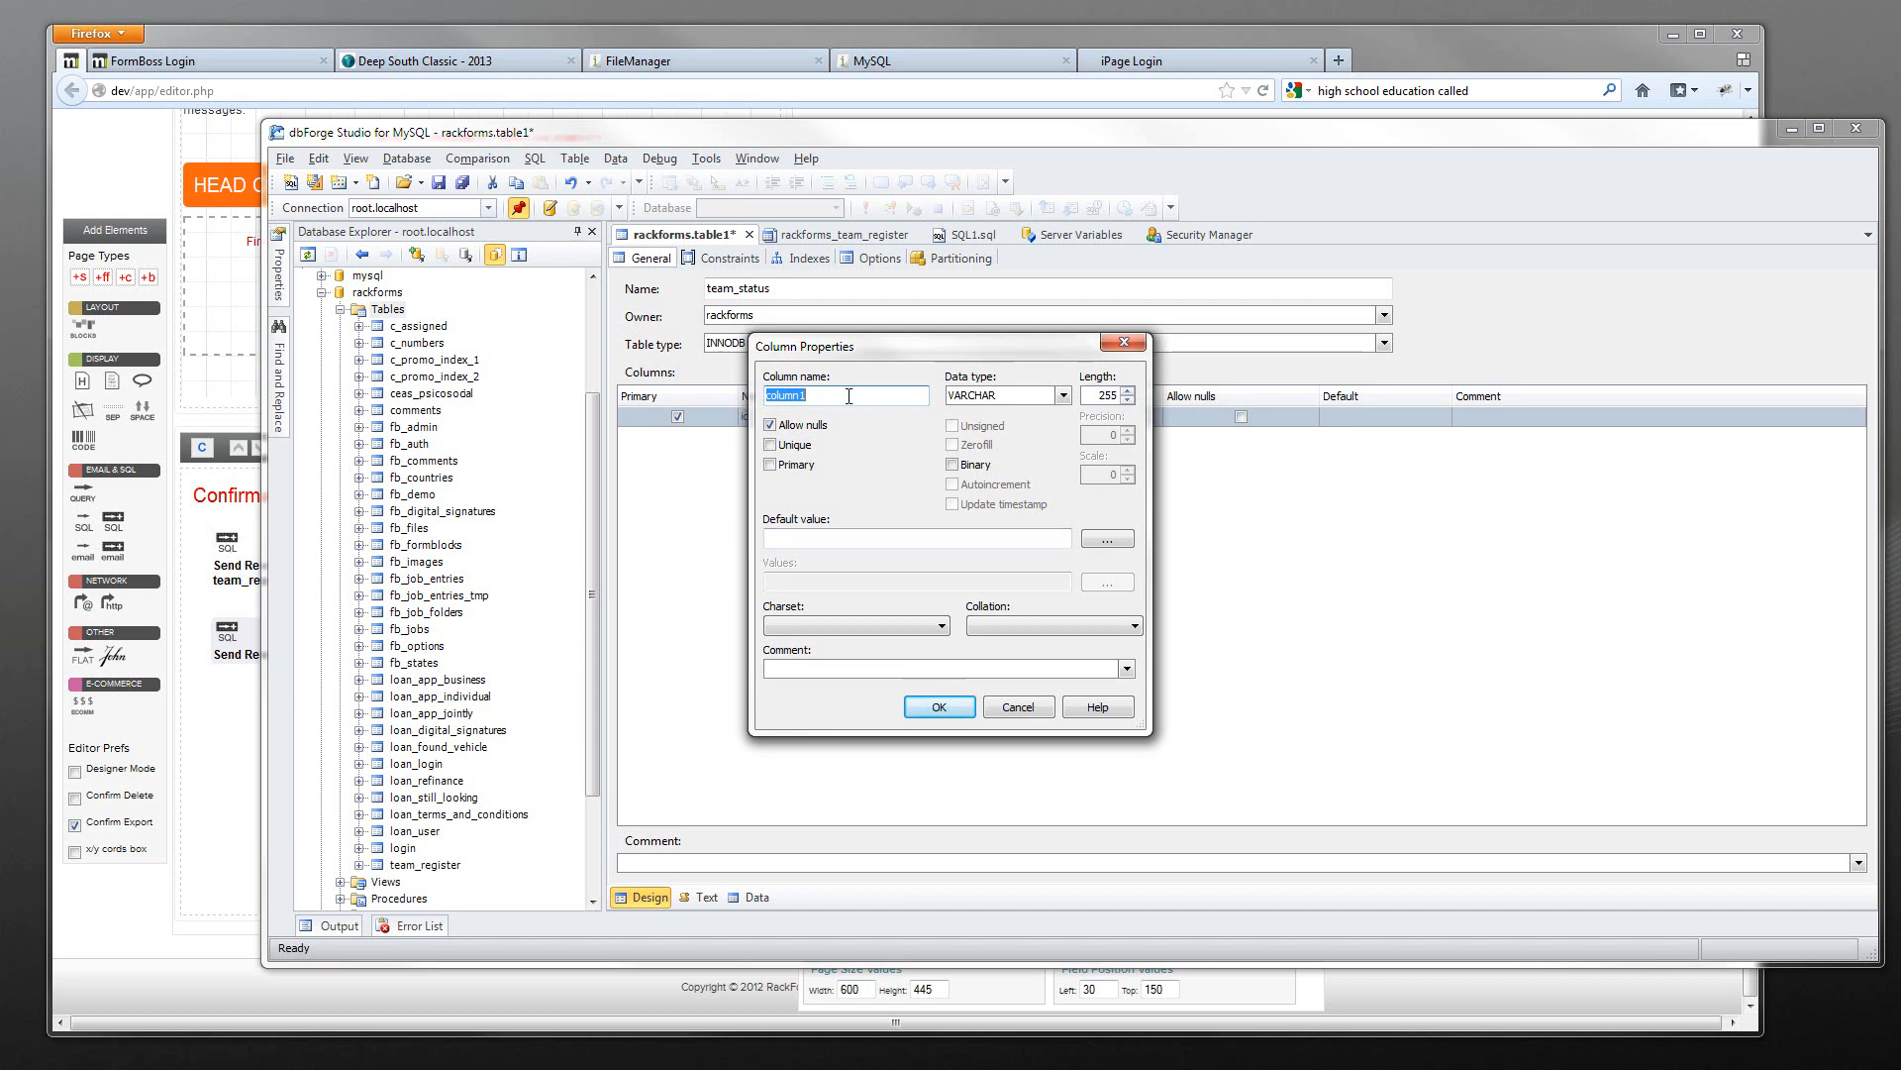
pyautogui.click(220, 393)
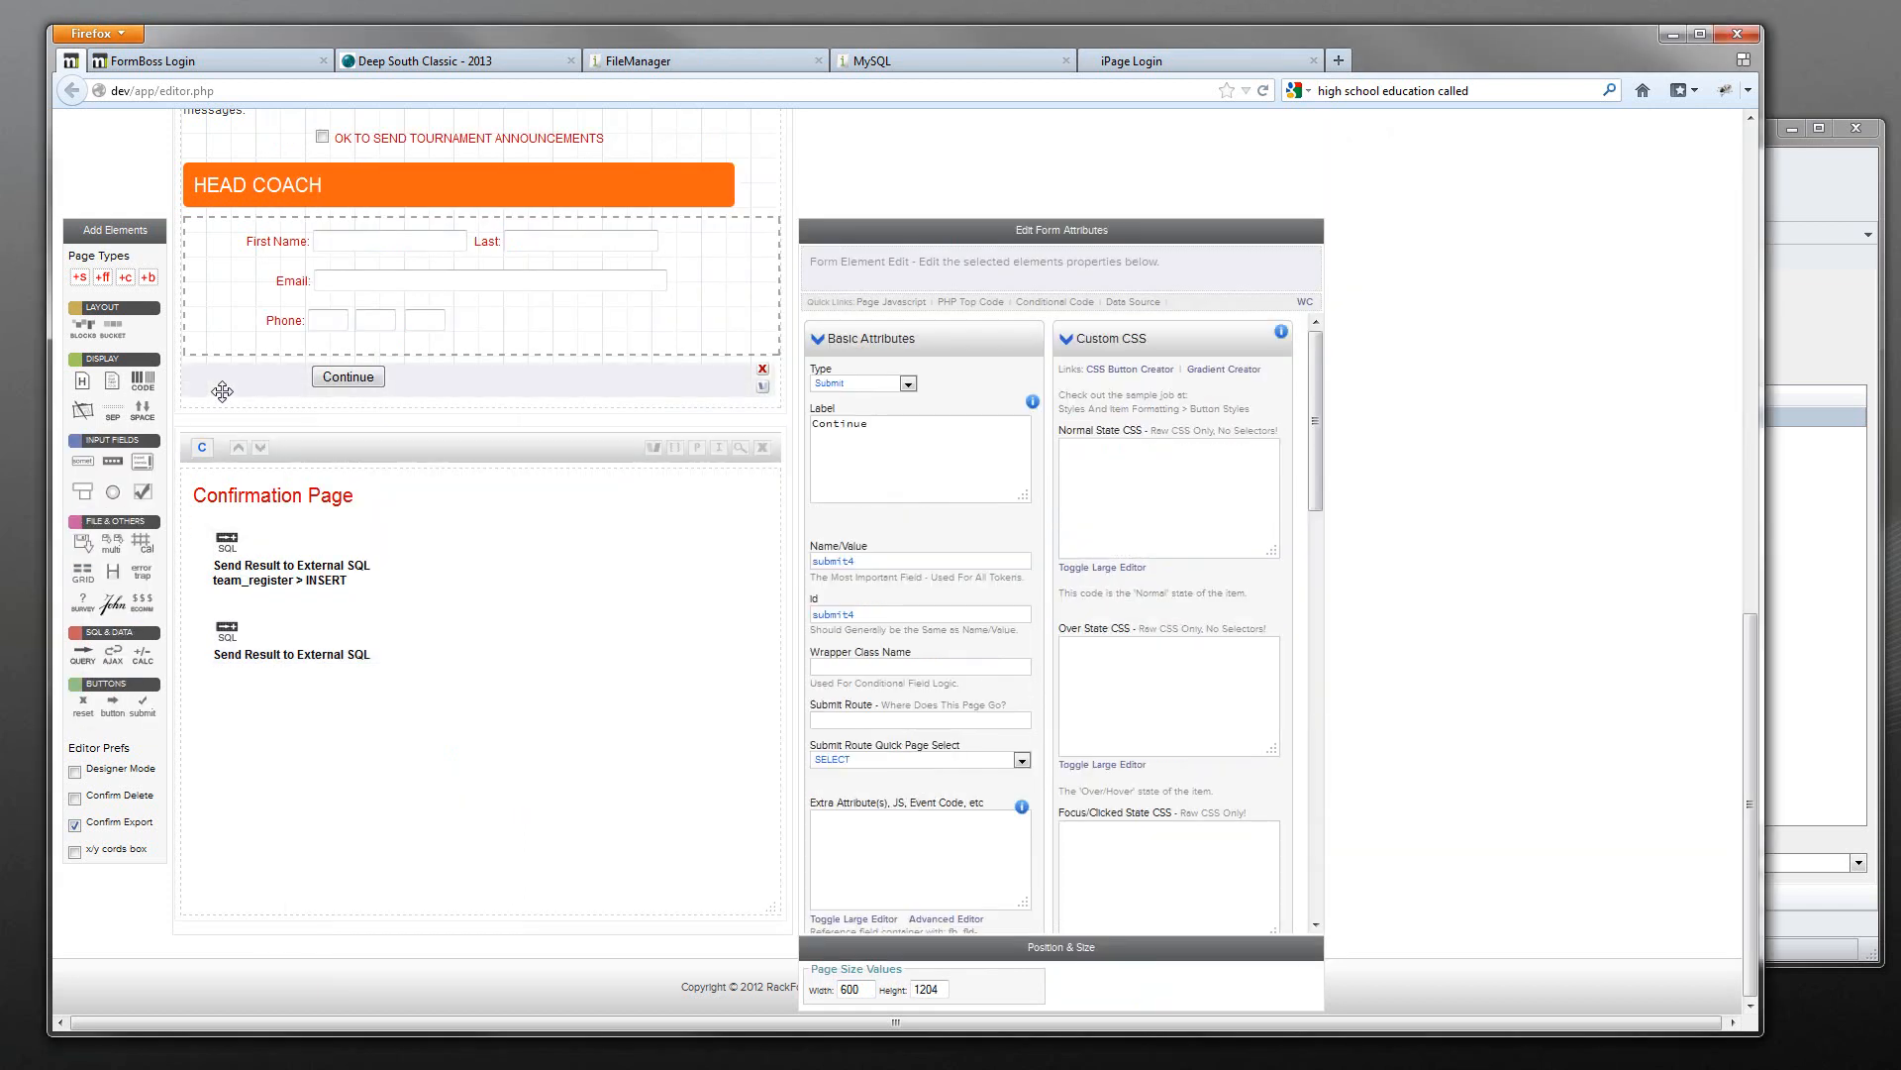
# - Select user_id in the confirmation page's second SQL step insert into team_status
pyautogui.scroll(10, 221, 392)
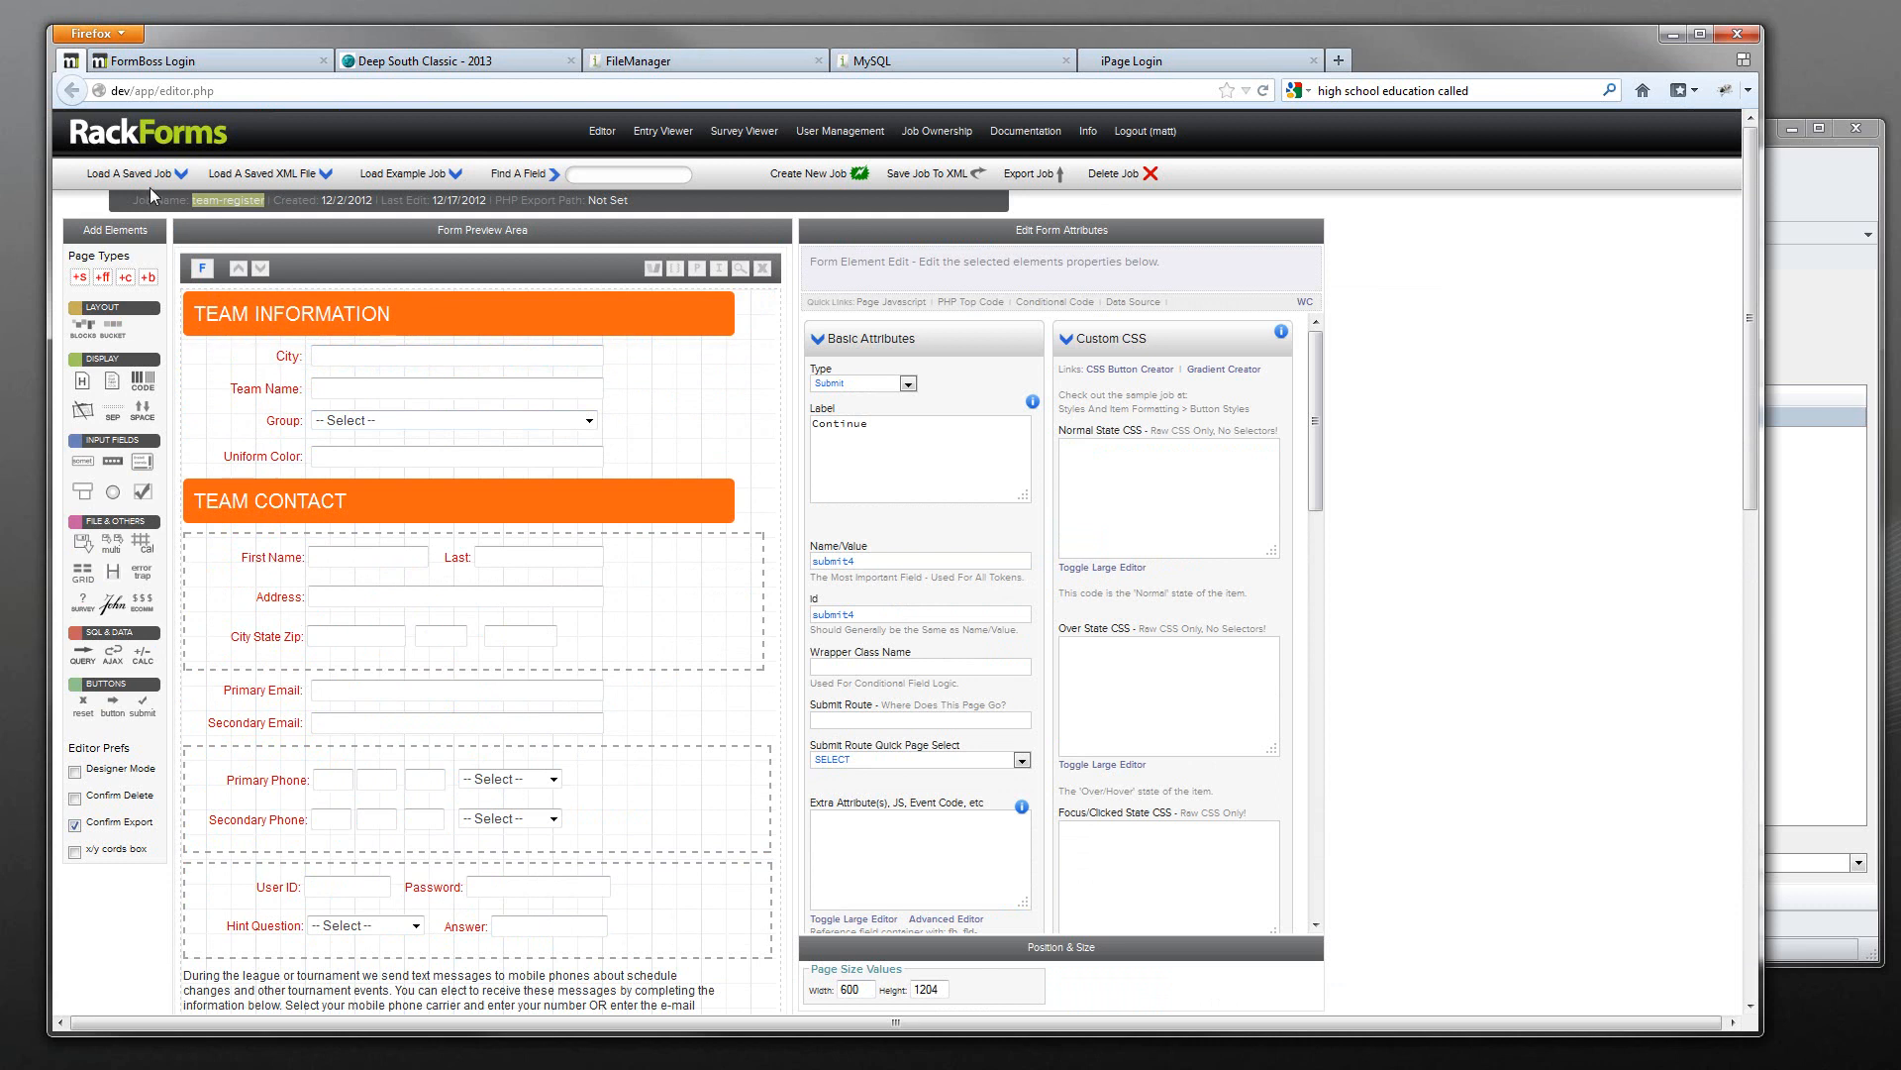
pyautogui.scroll(-6, 407, 646)
pyautogui.scroll(-3, 407, 646)
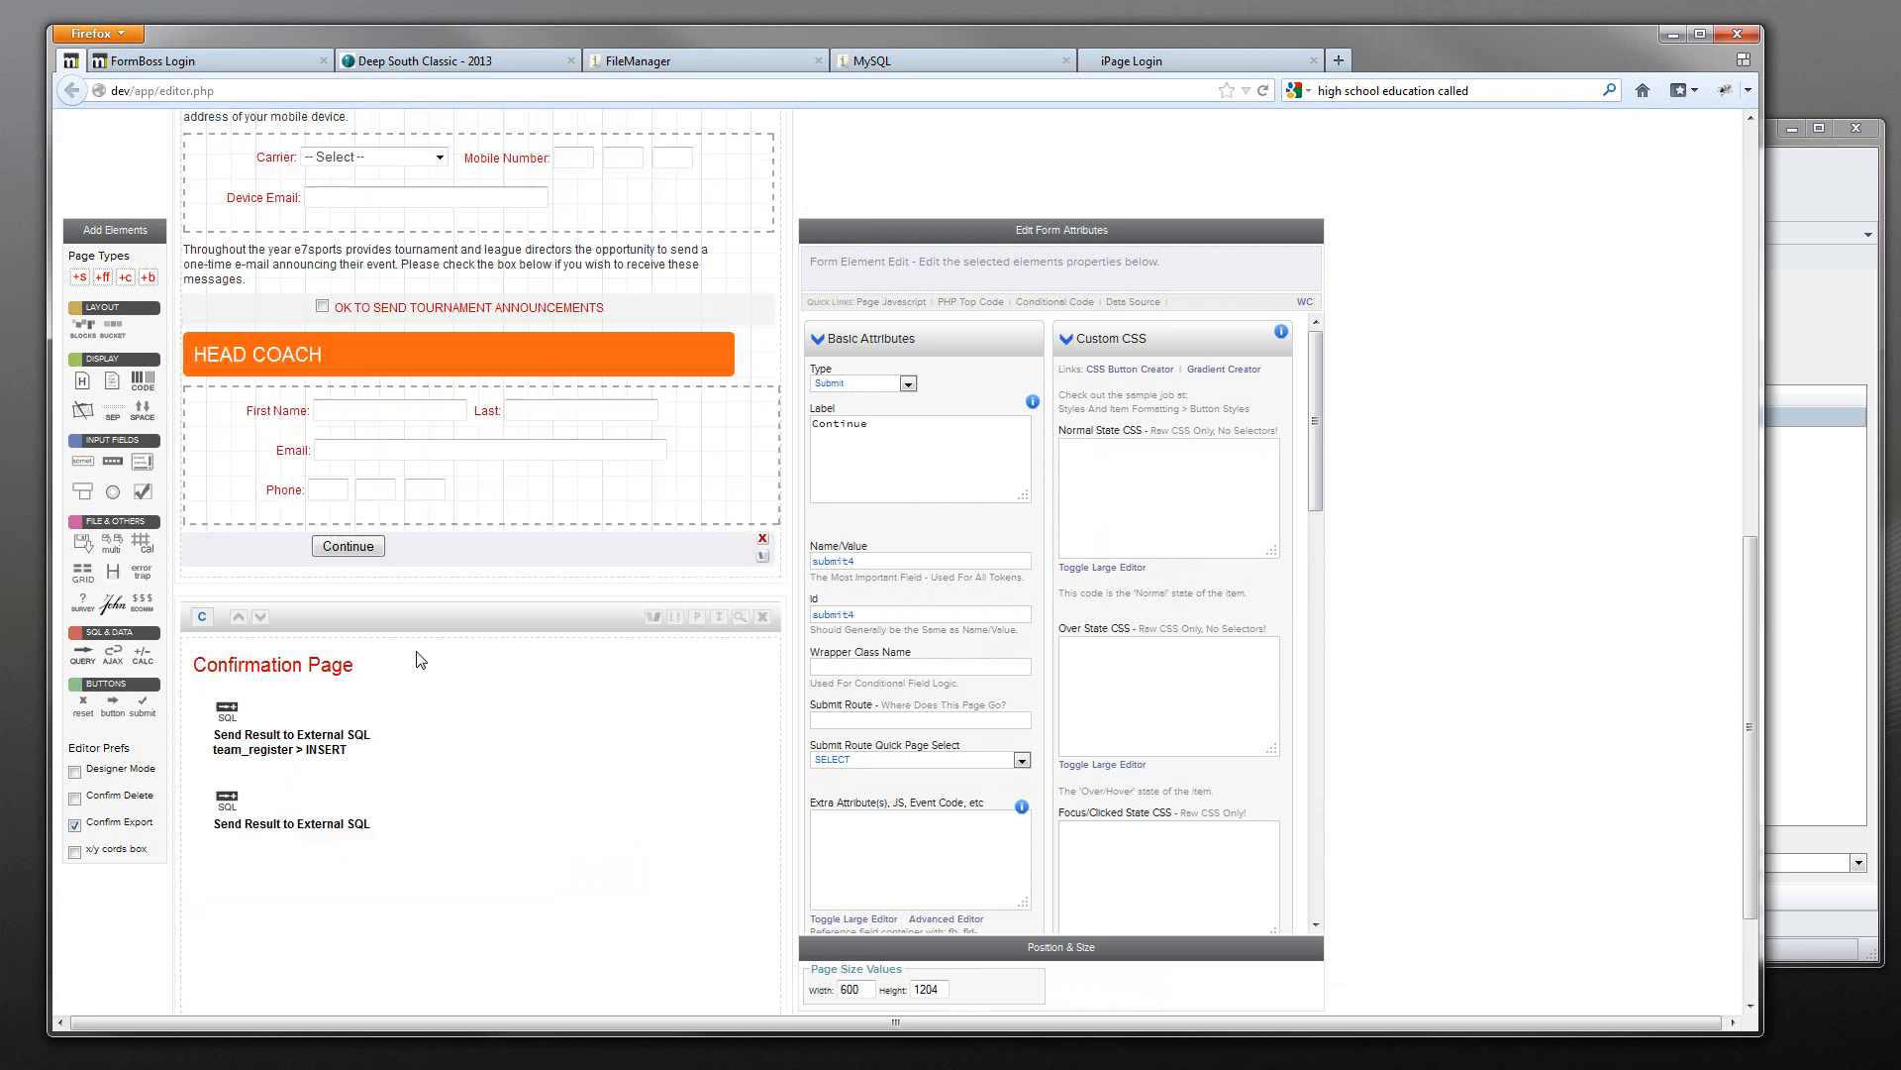
pyautogui.click(289, 808)
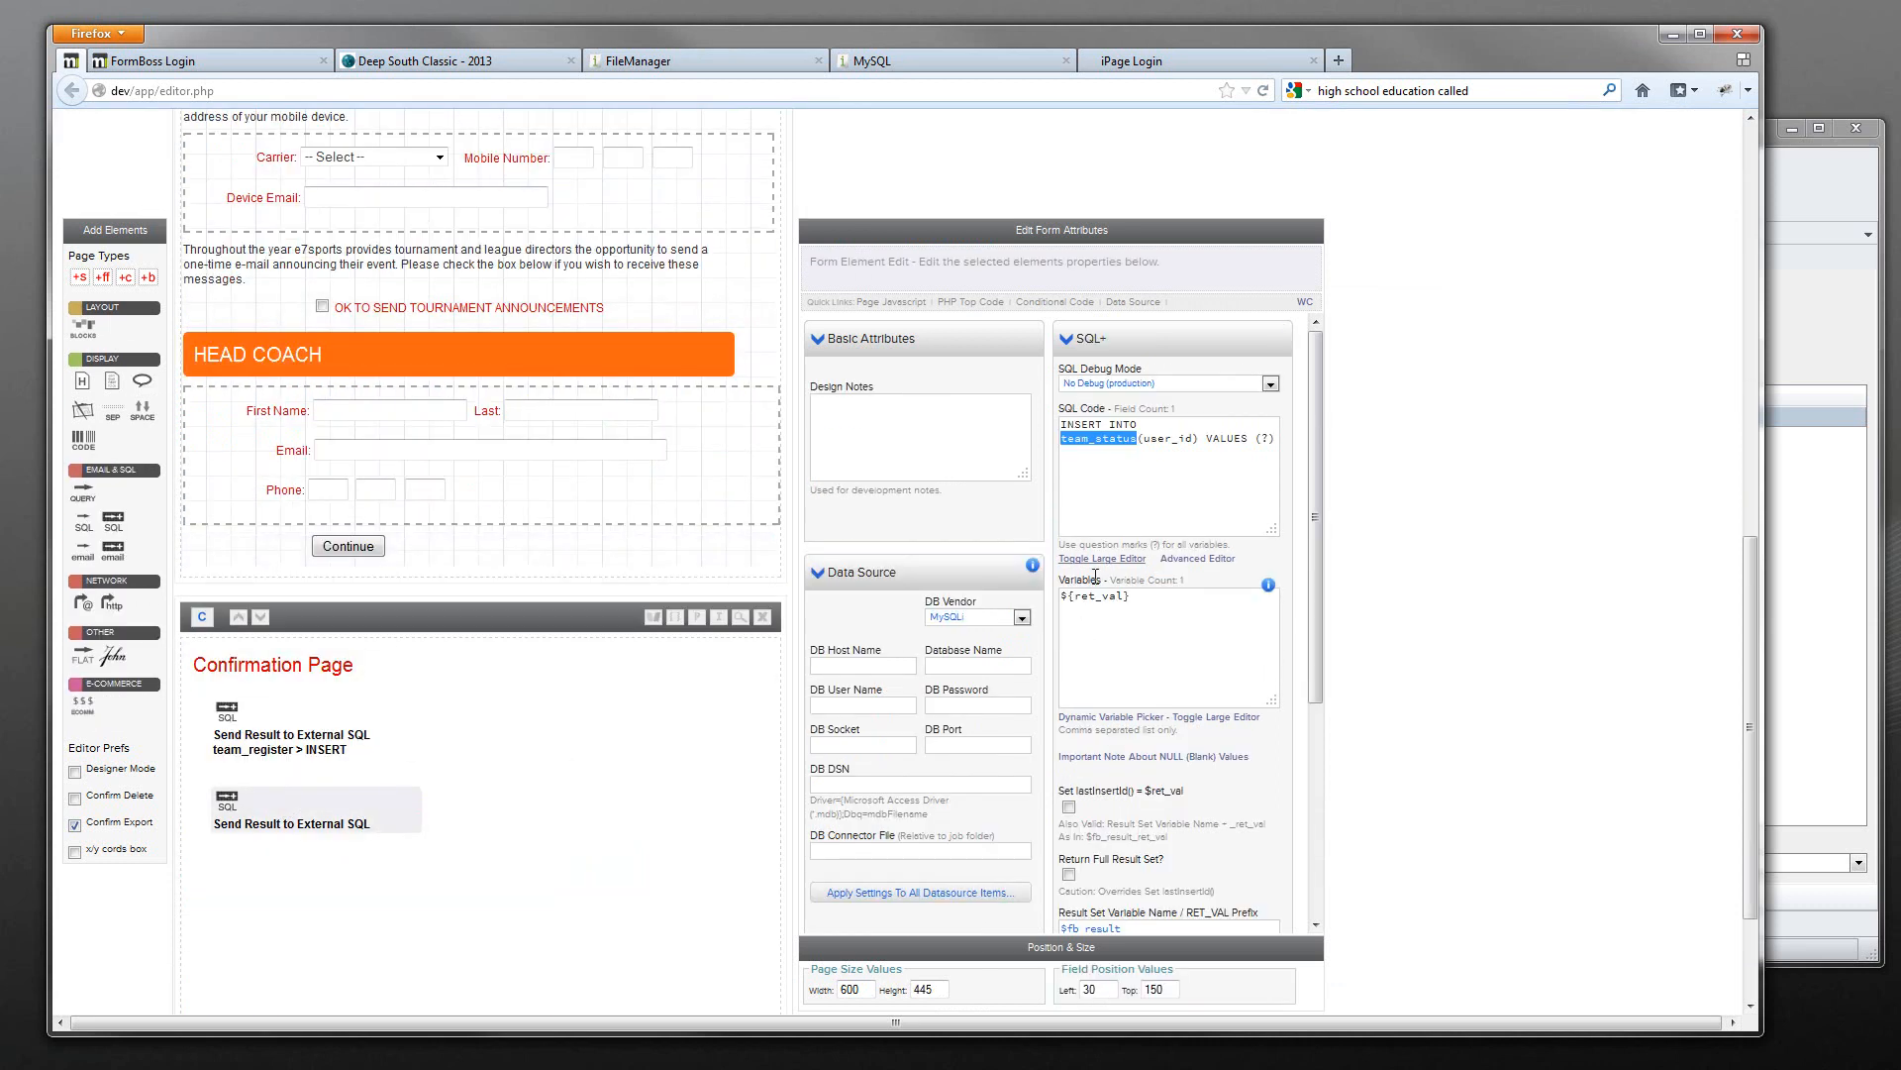
pyautogui.moveTo(1195, 438); pyautogui.dragTo(1154, 439)
pyautogui.click(1842, 319)
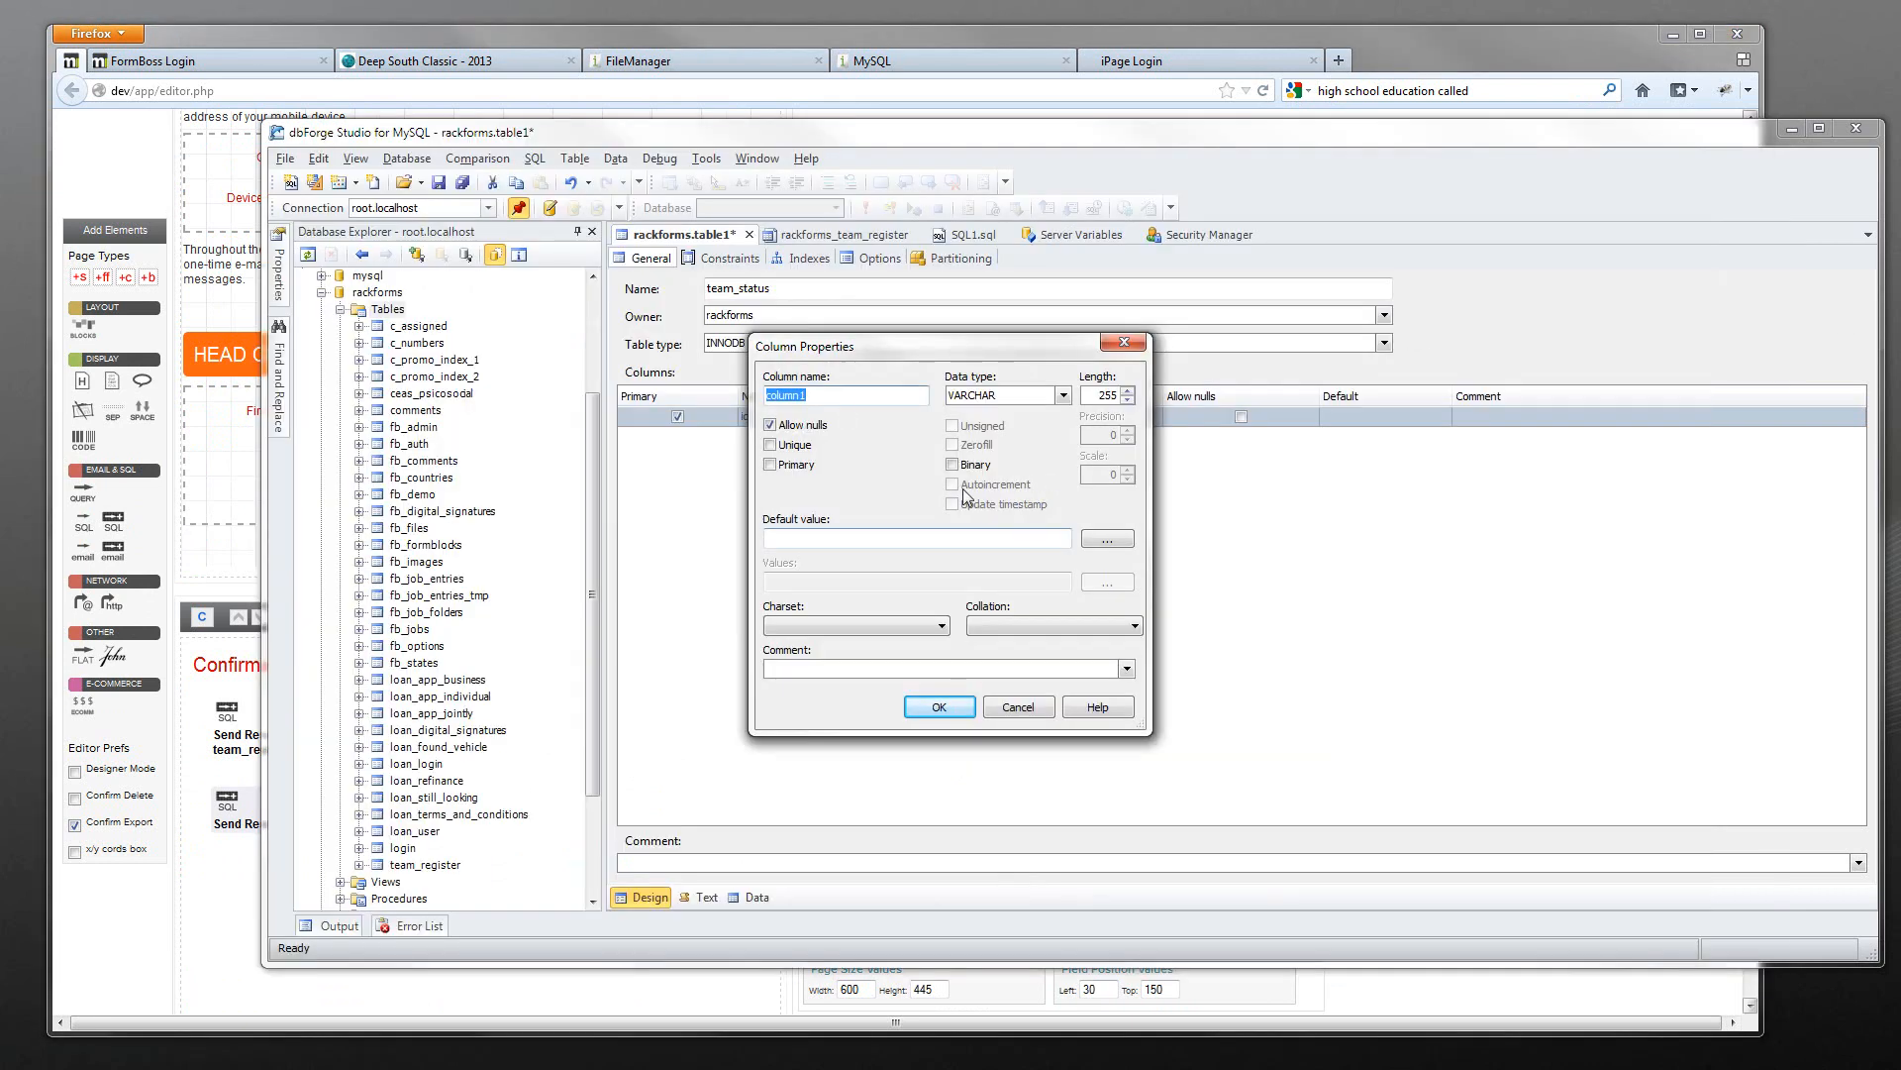
# - Define the new user_id column with type INT
pyautogui.write('user_id')
pyautogui.click(1004, 397)
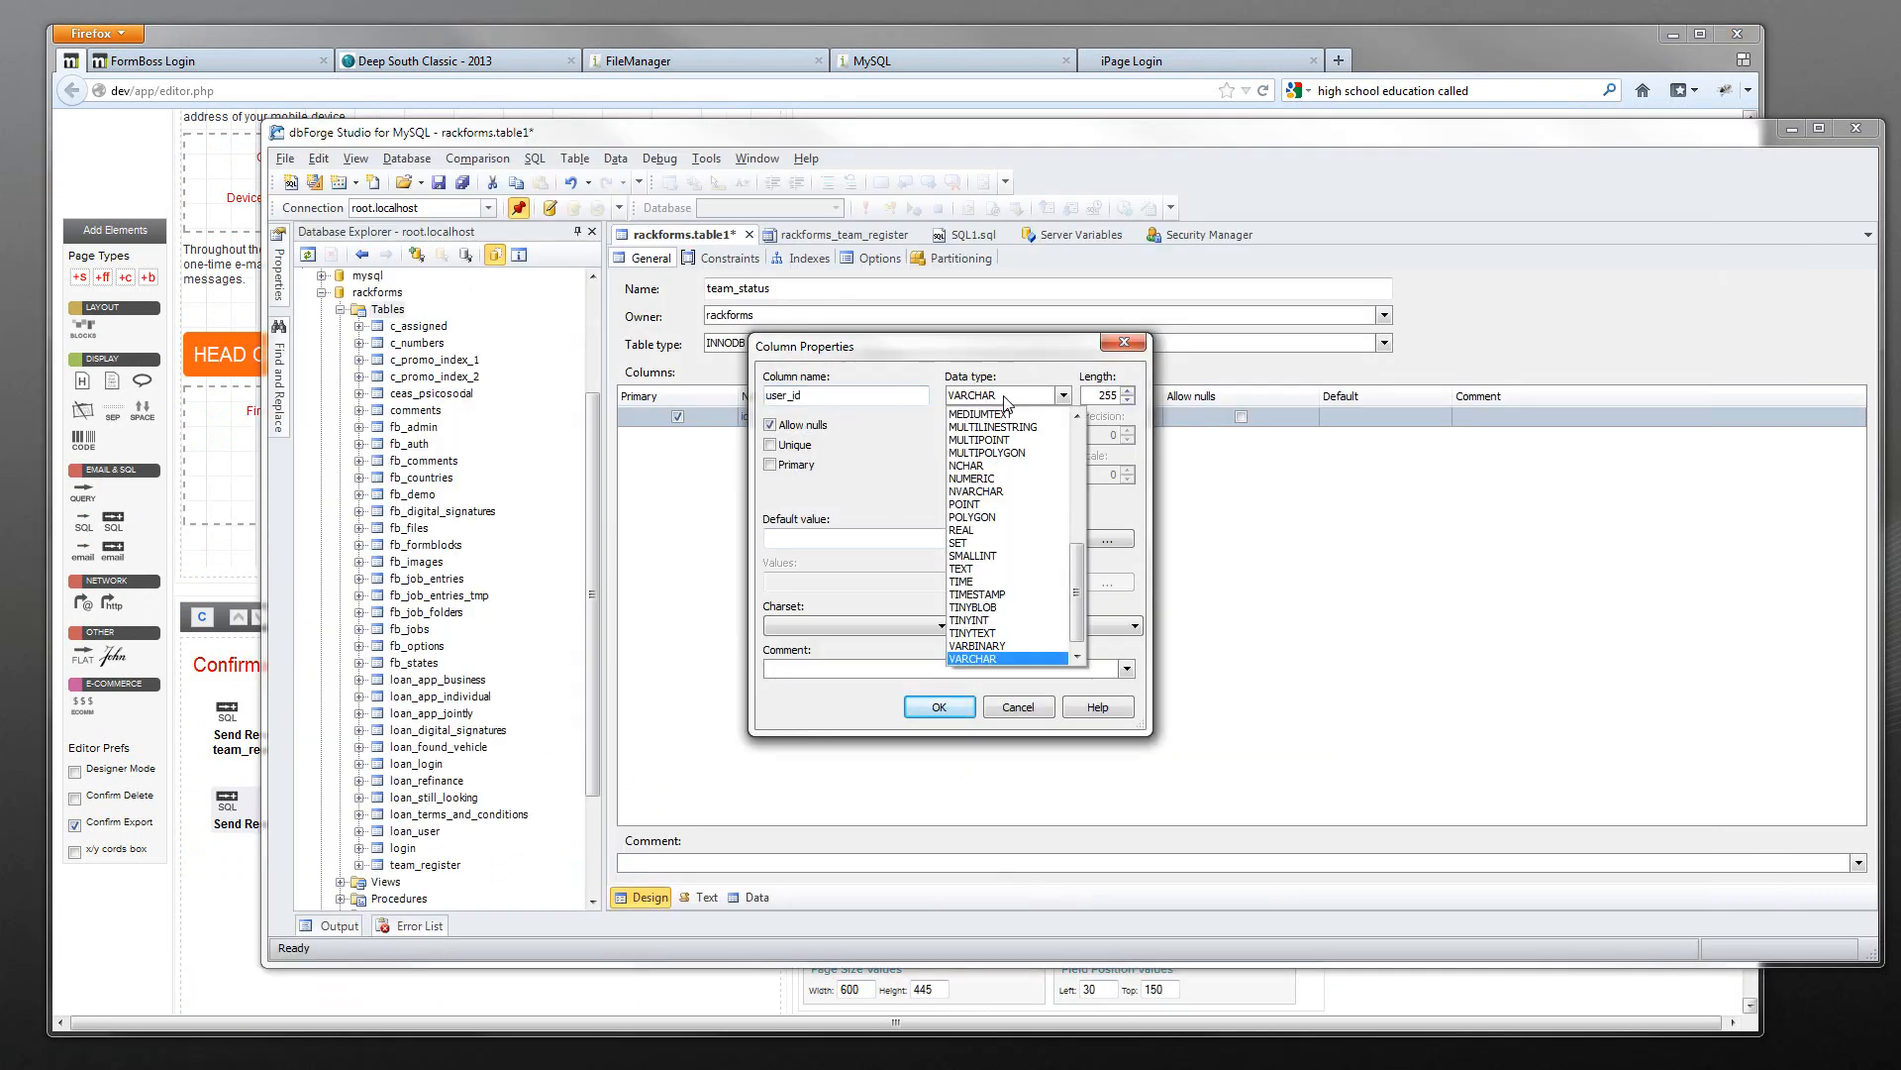
pyautogui.write('int')
pyautogui.click(956, 709)
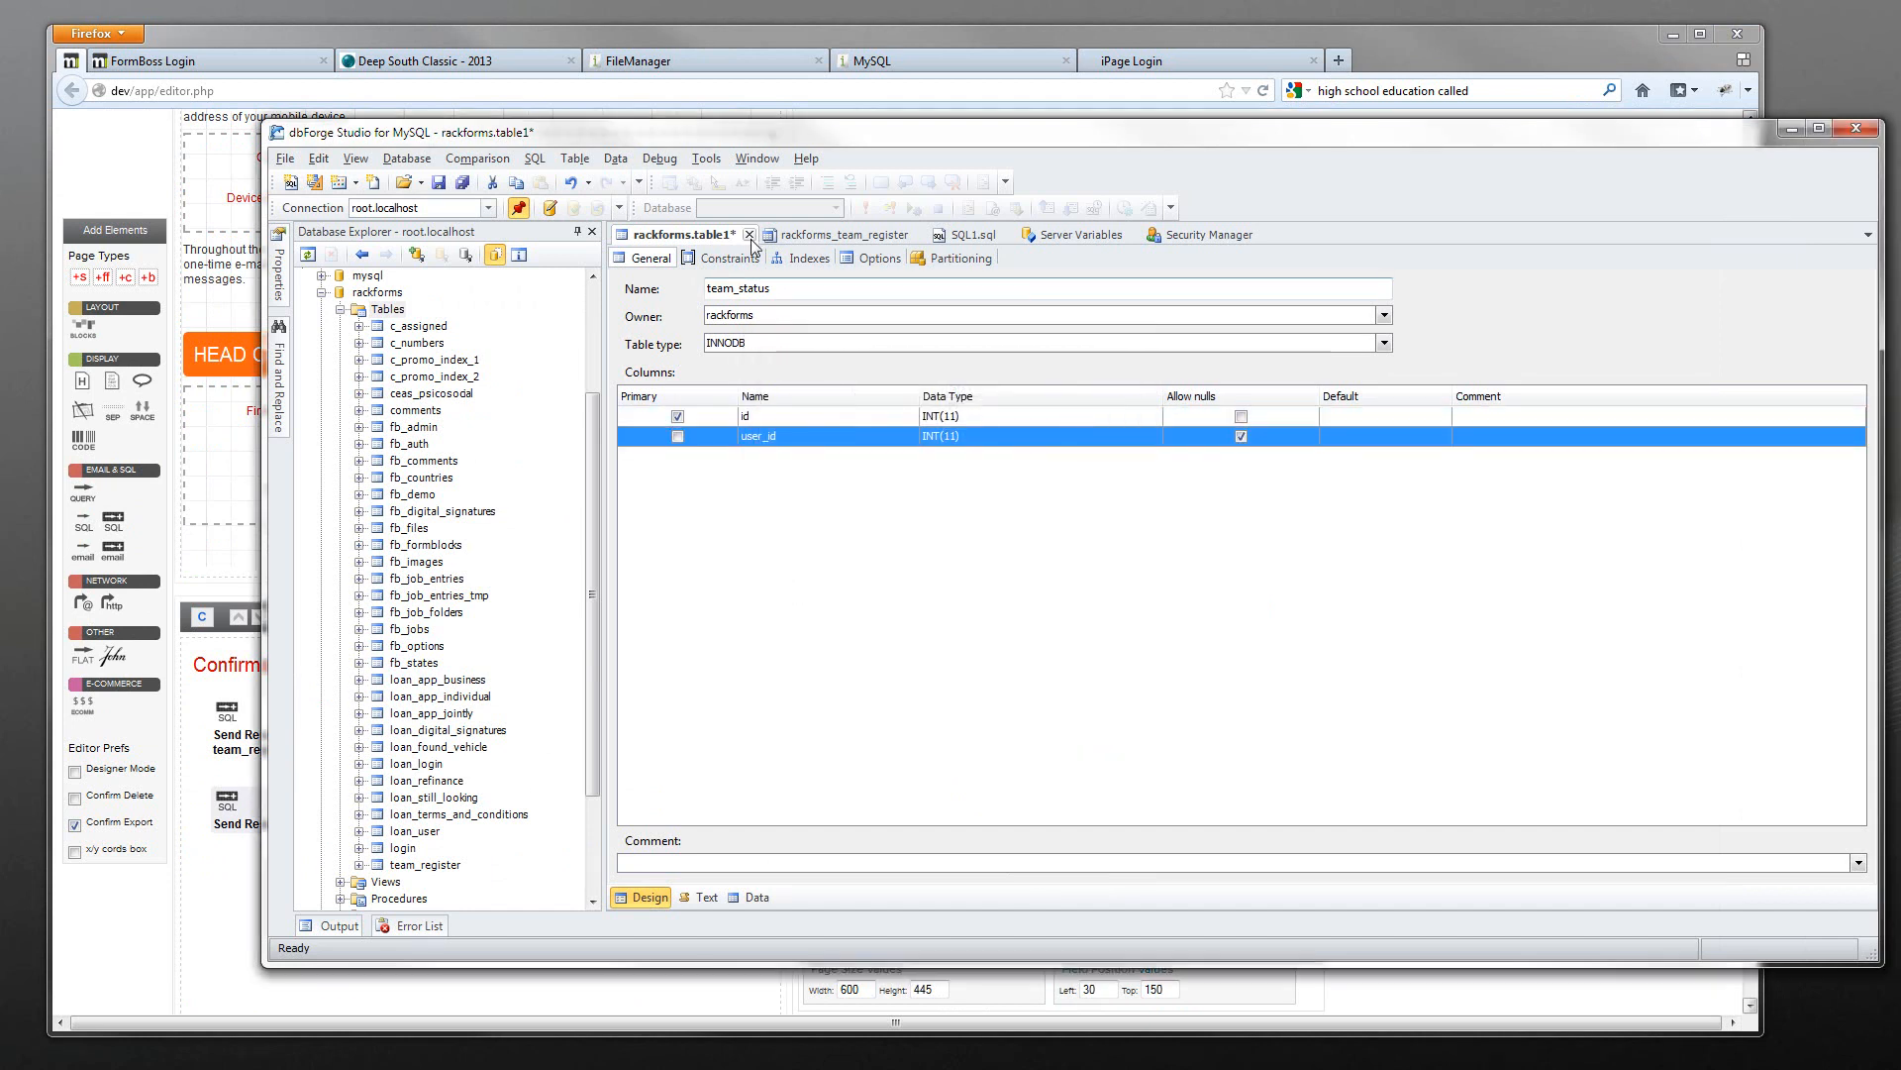
# - Compare the team_register table's data with the team_status design several times
pyautogui.click(812, 235)
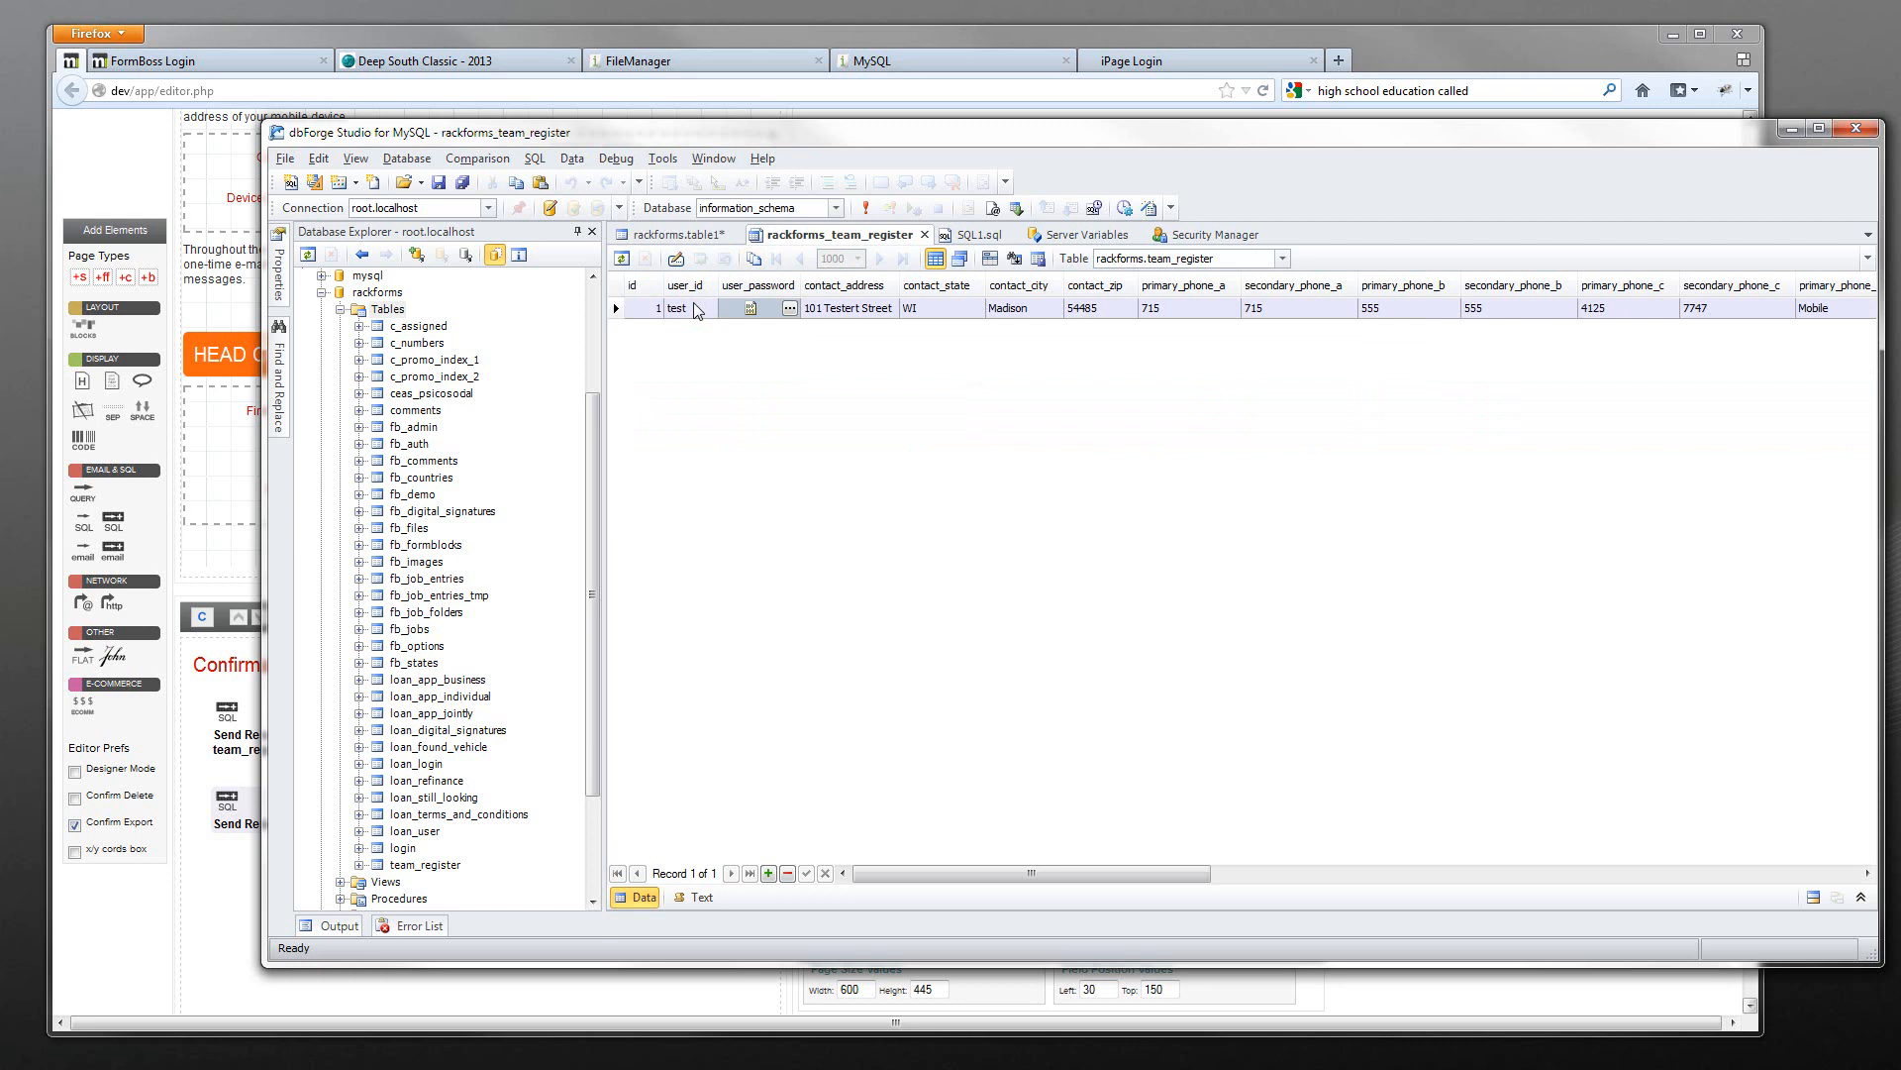
pyautogui.click(693, 236)
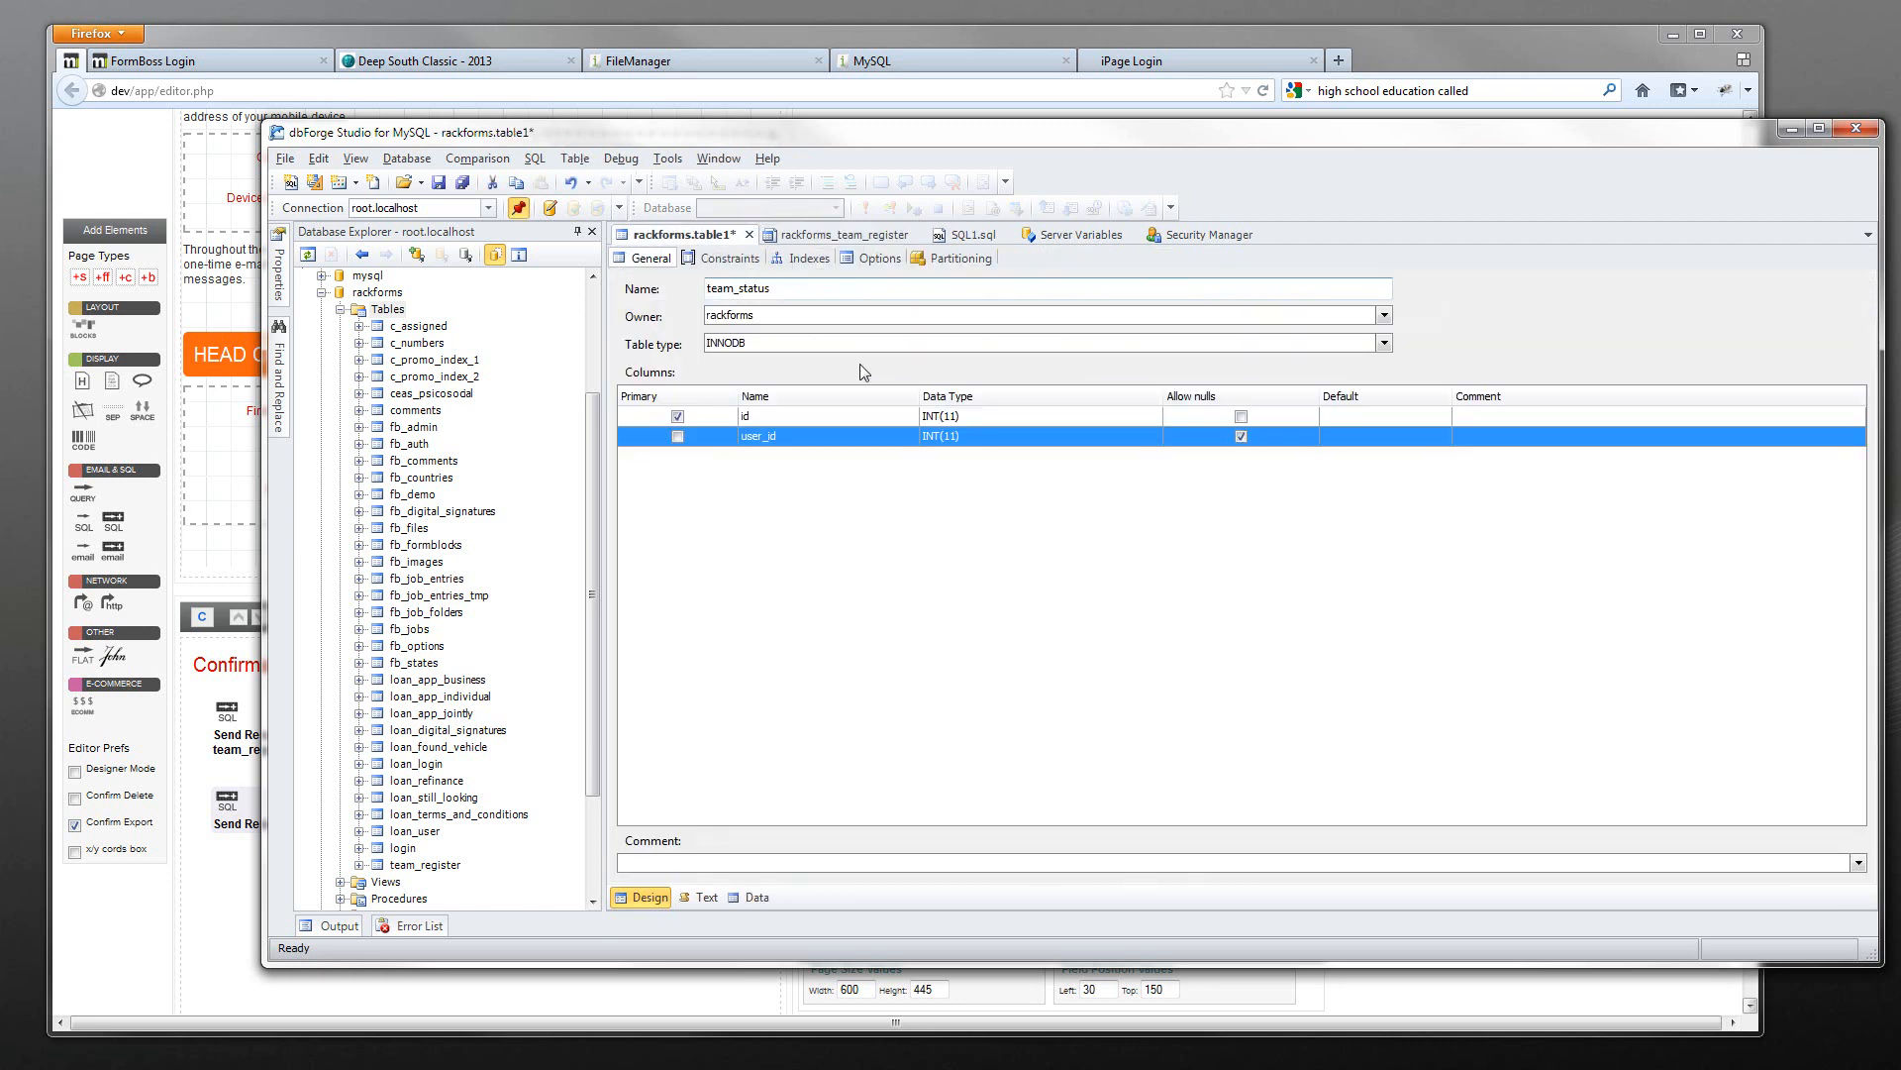
pyautogui.click(810, 236)
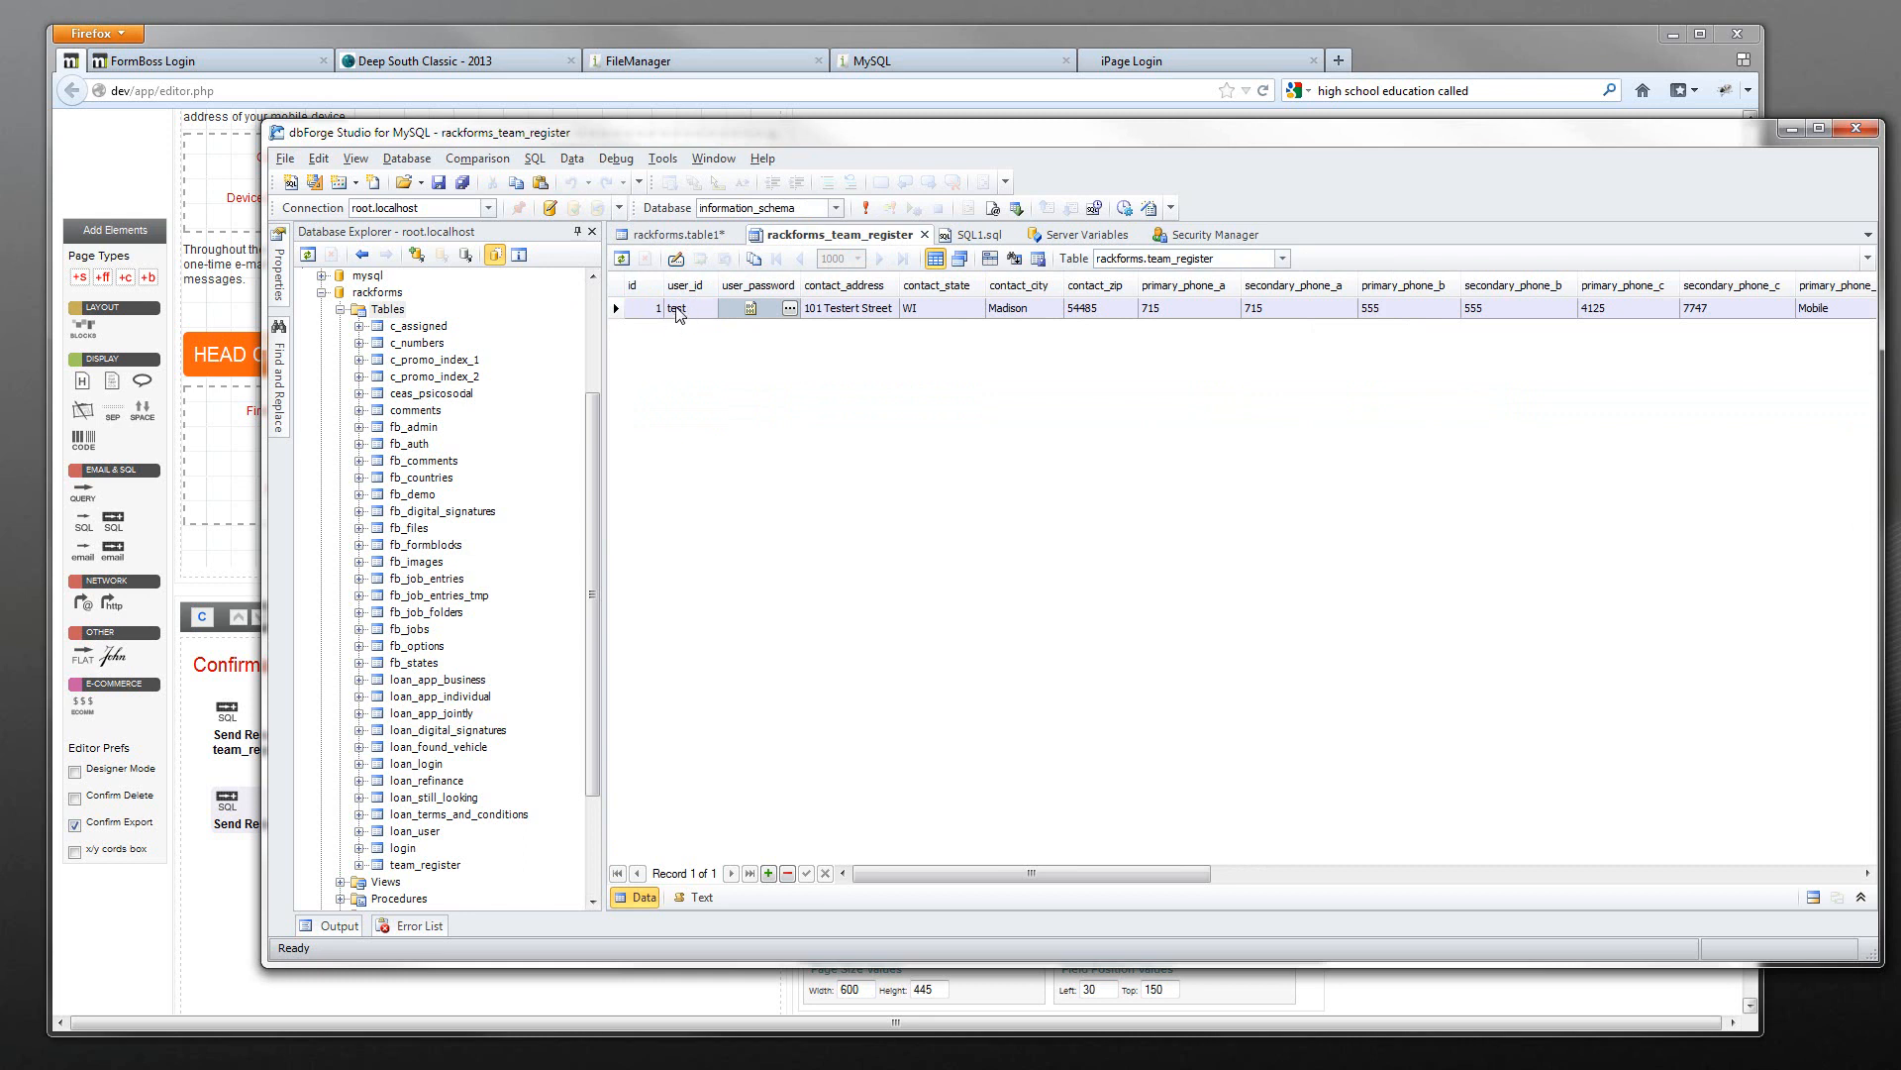
pyautogui.click(678, 235)
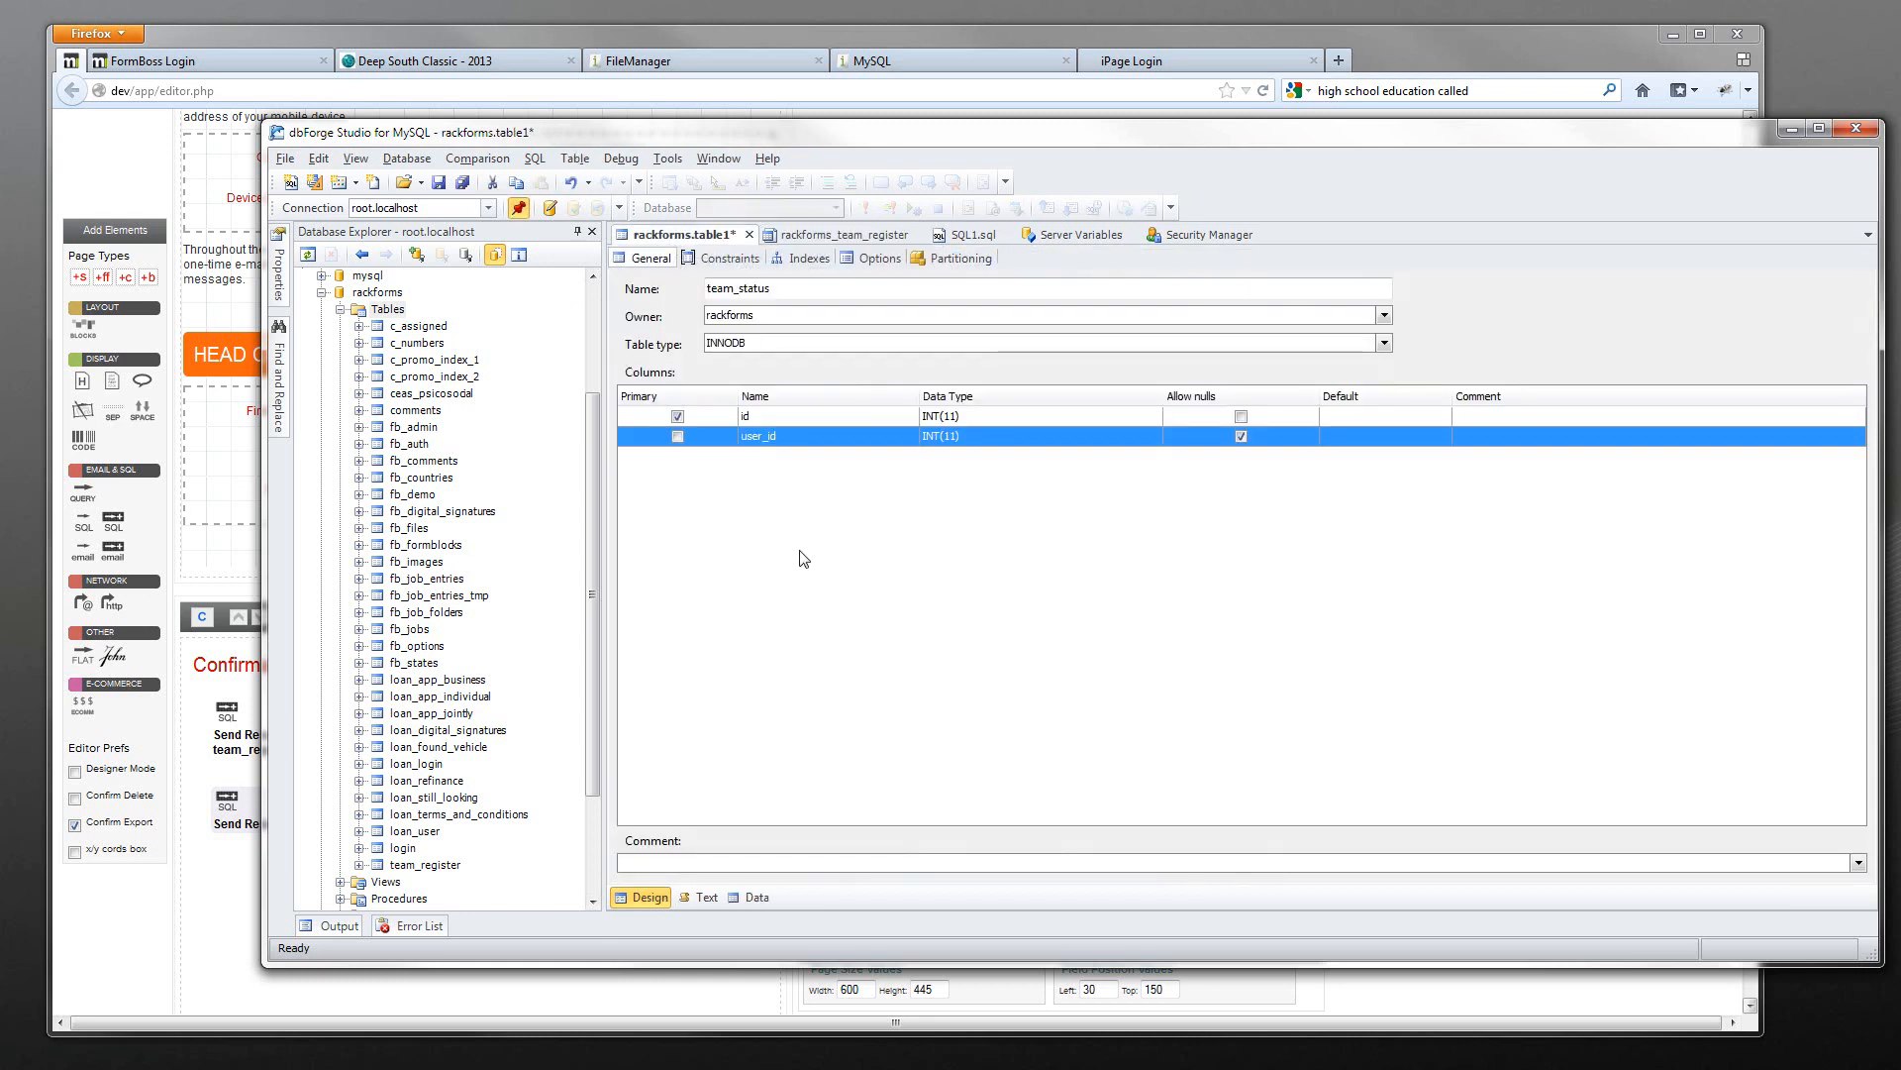
pyautogui.click(842, 235)
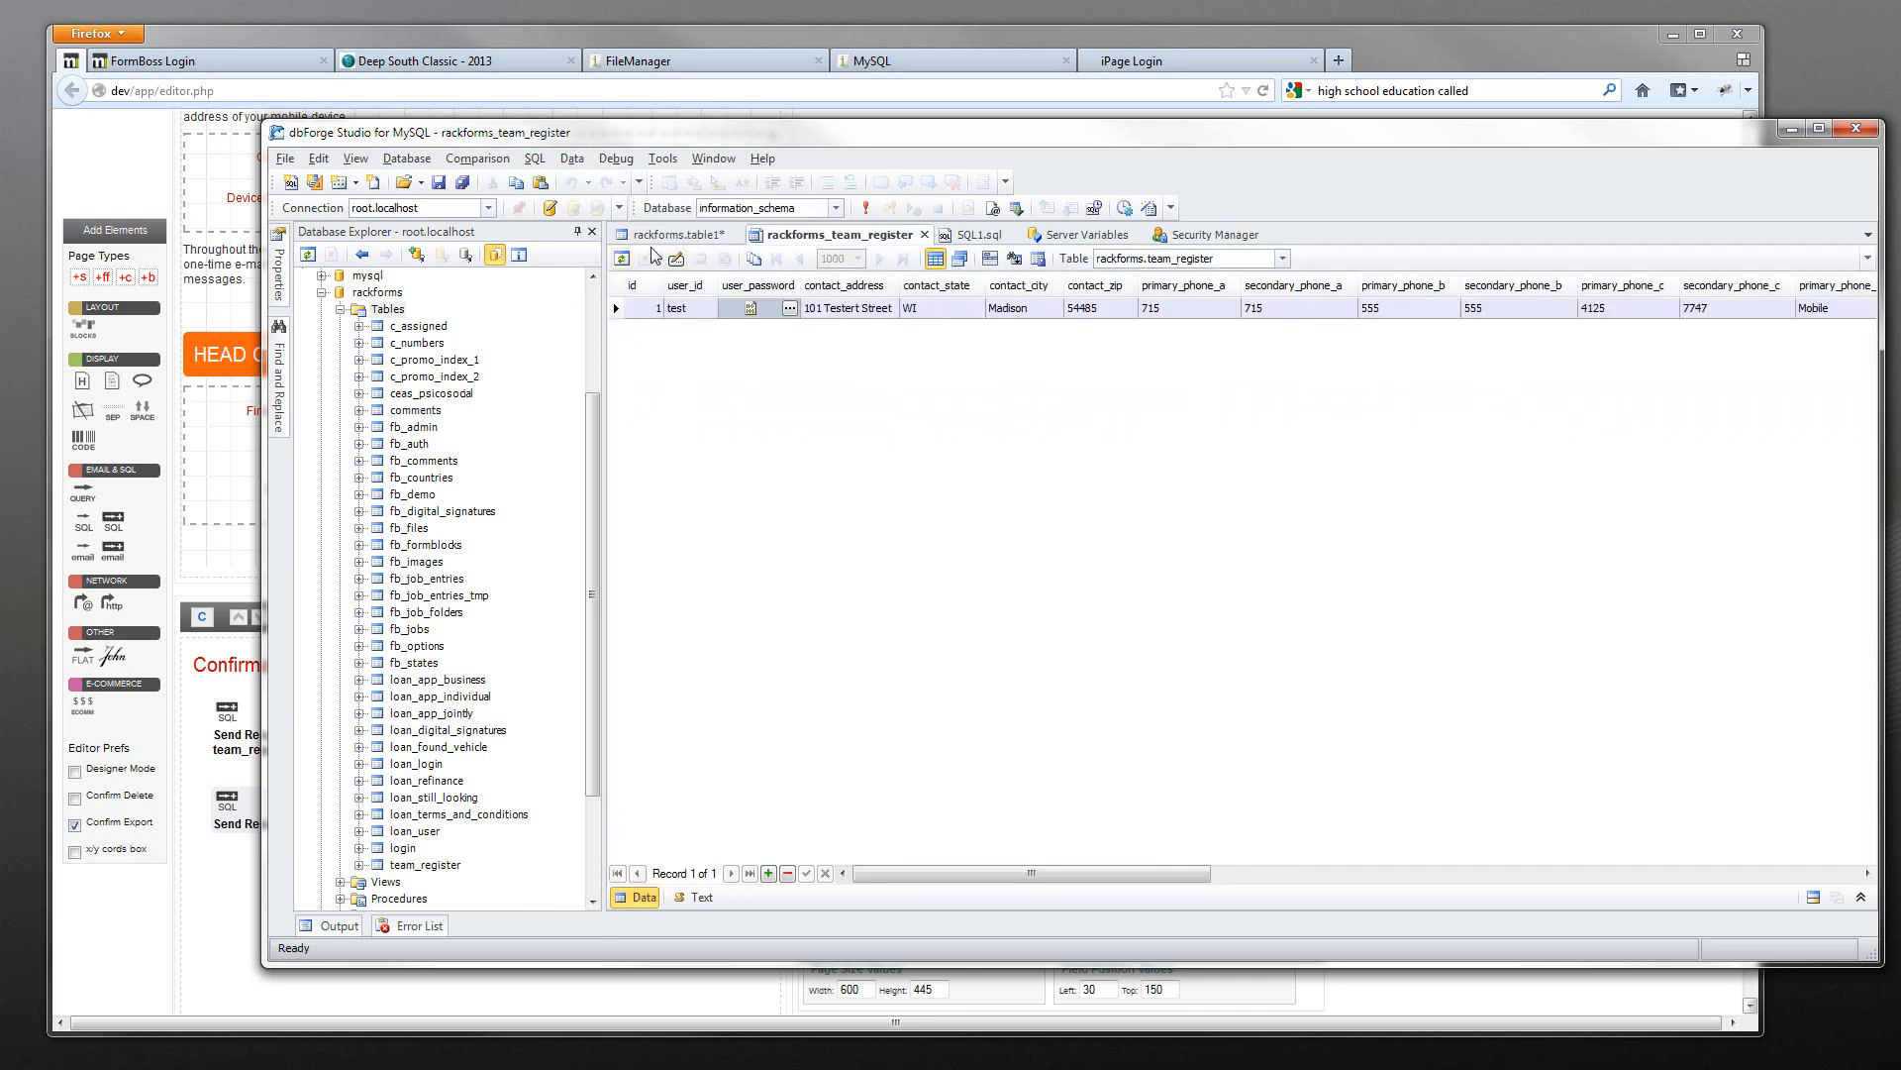
pyautogui.click(665, 234)
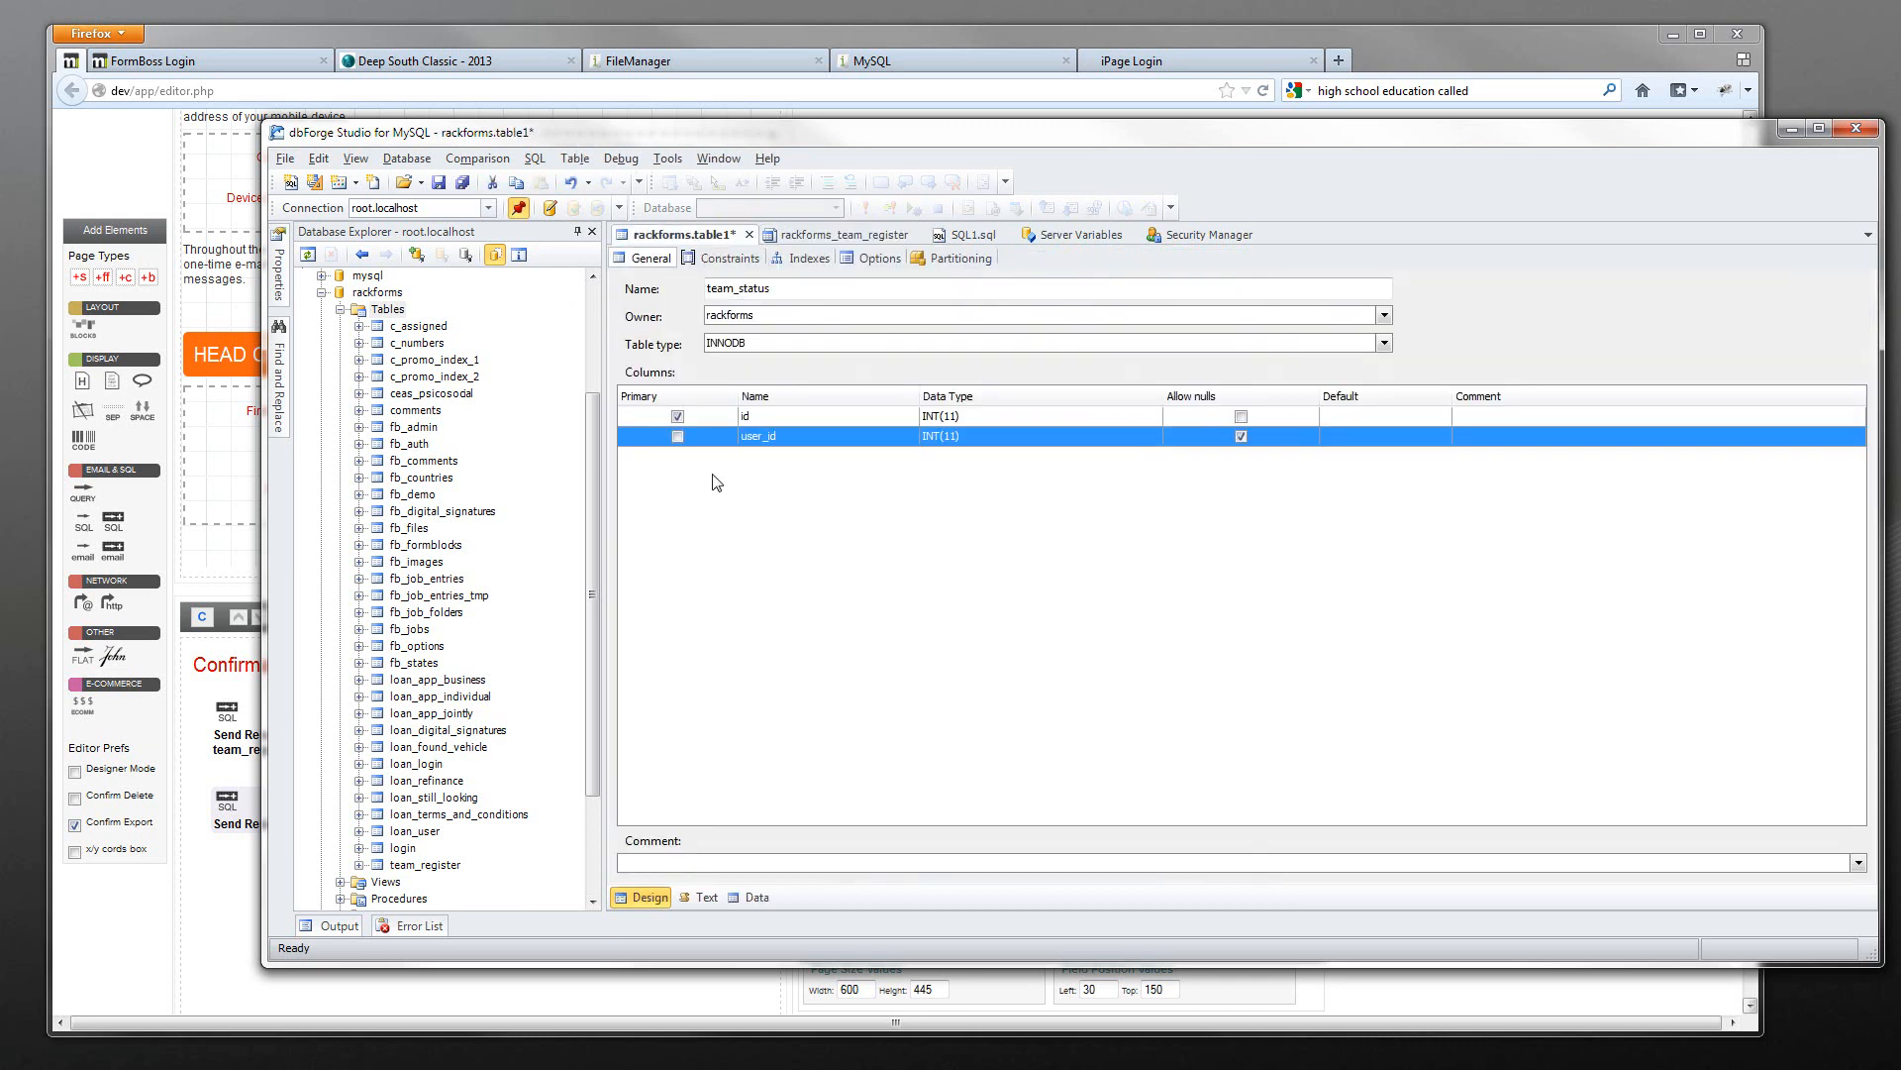
pyautogui.click(230, 313)
pyautogui.scroll(15, 237, 250)
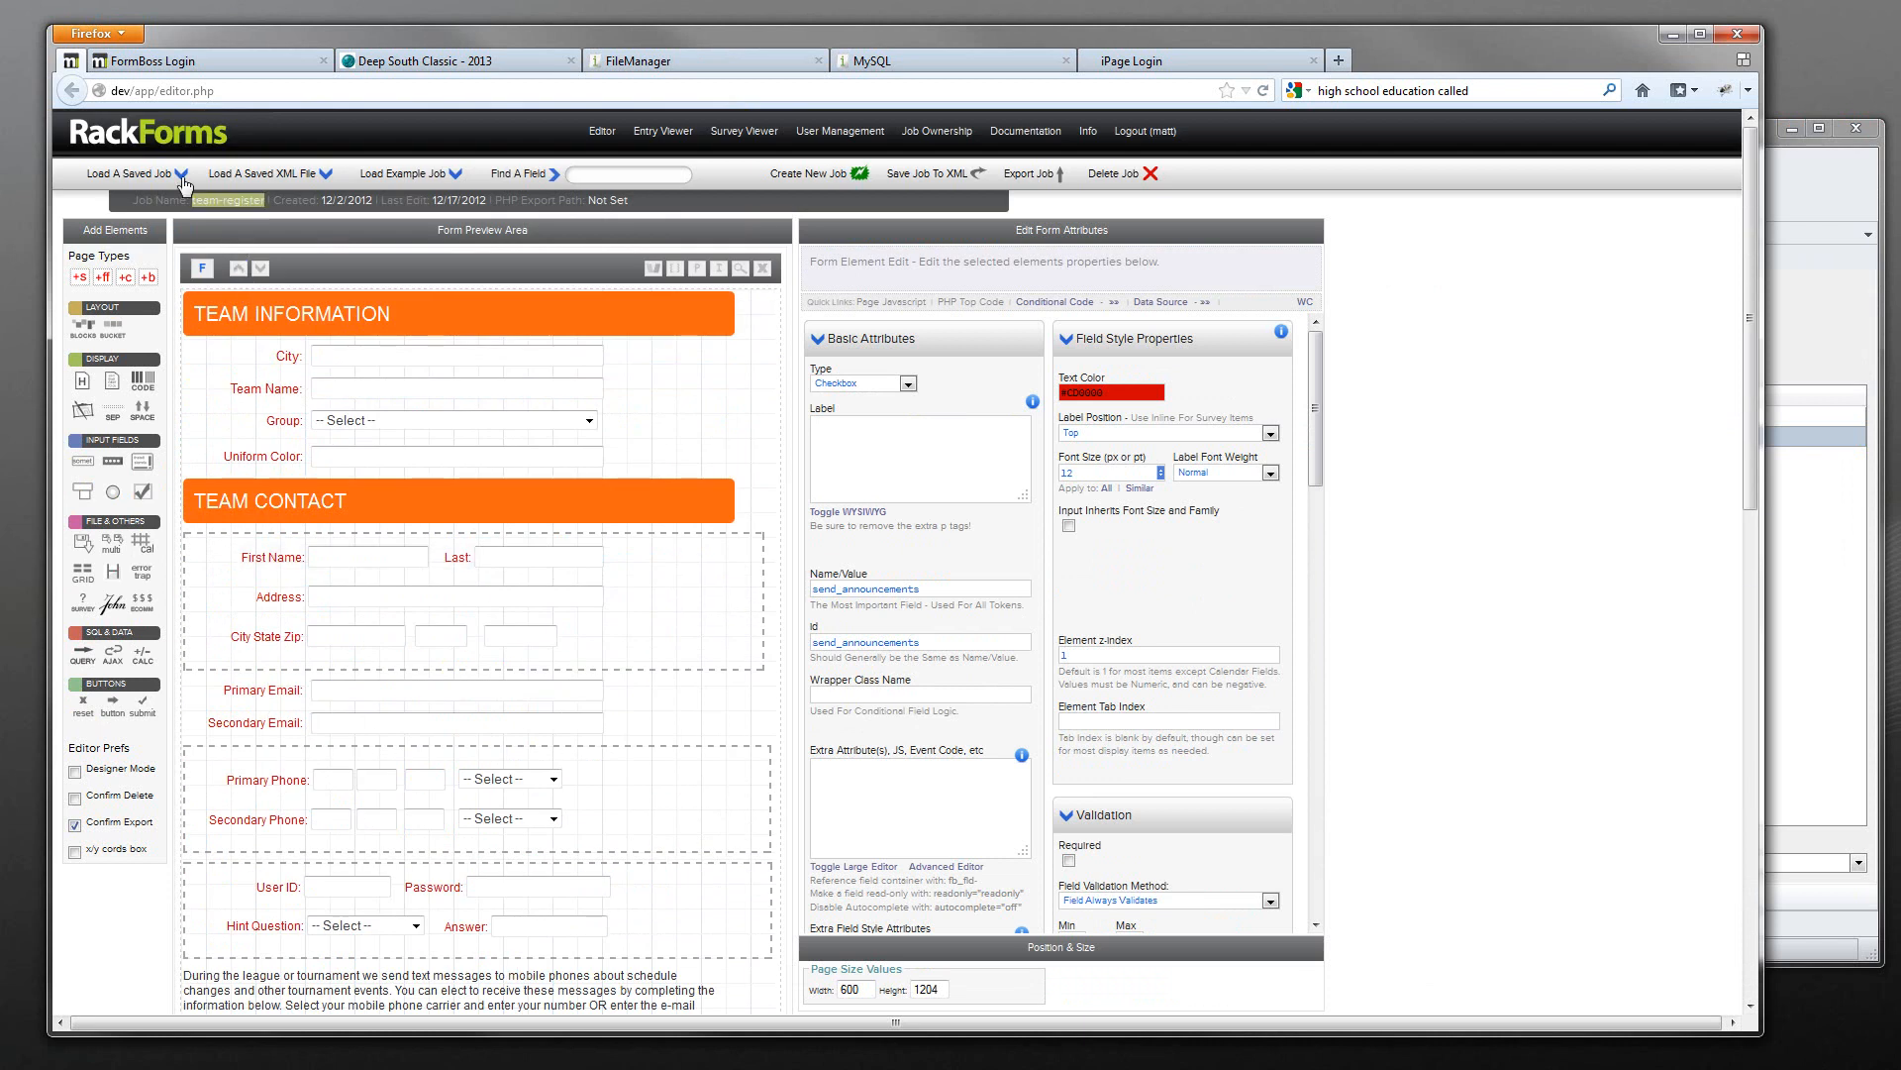
# - Load the saved team-manage job into the form editor
pyautogui.click(132, 174)
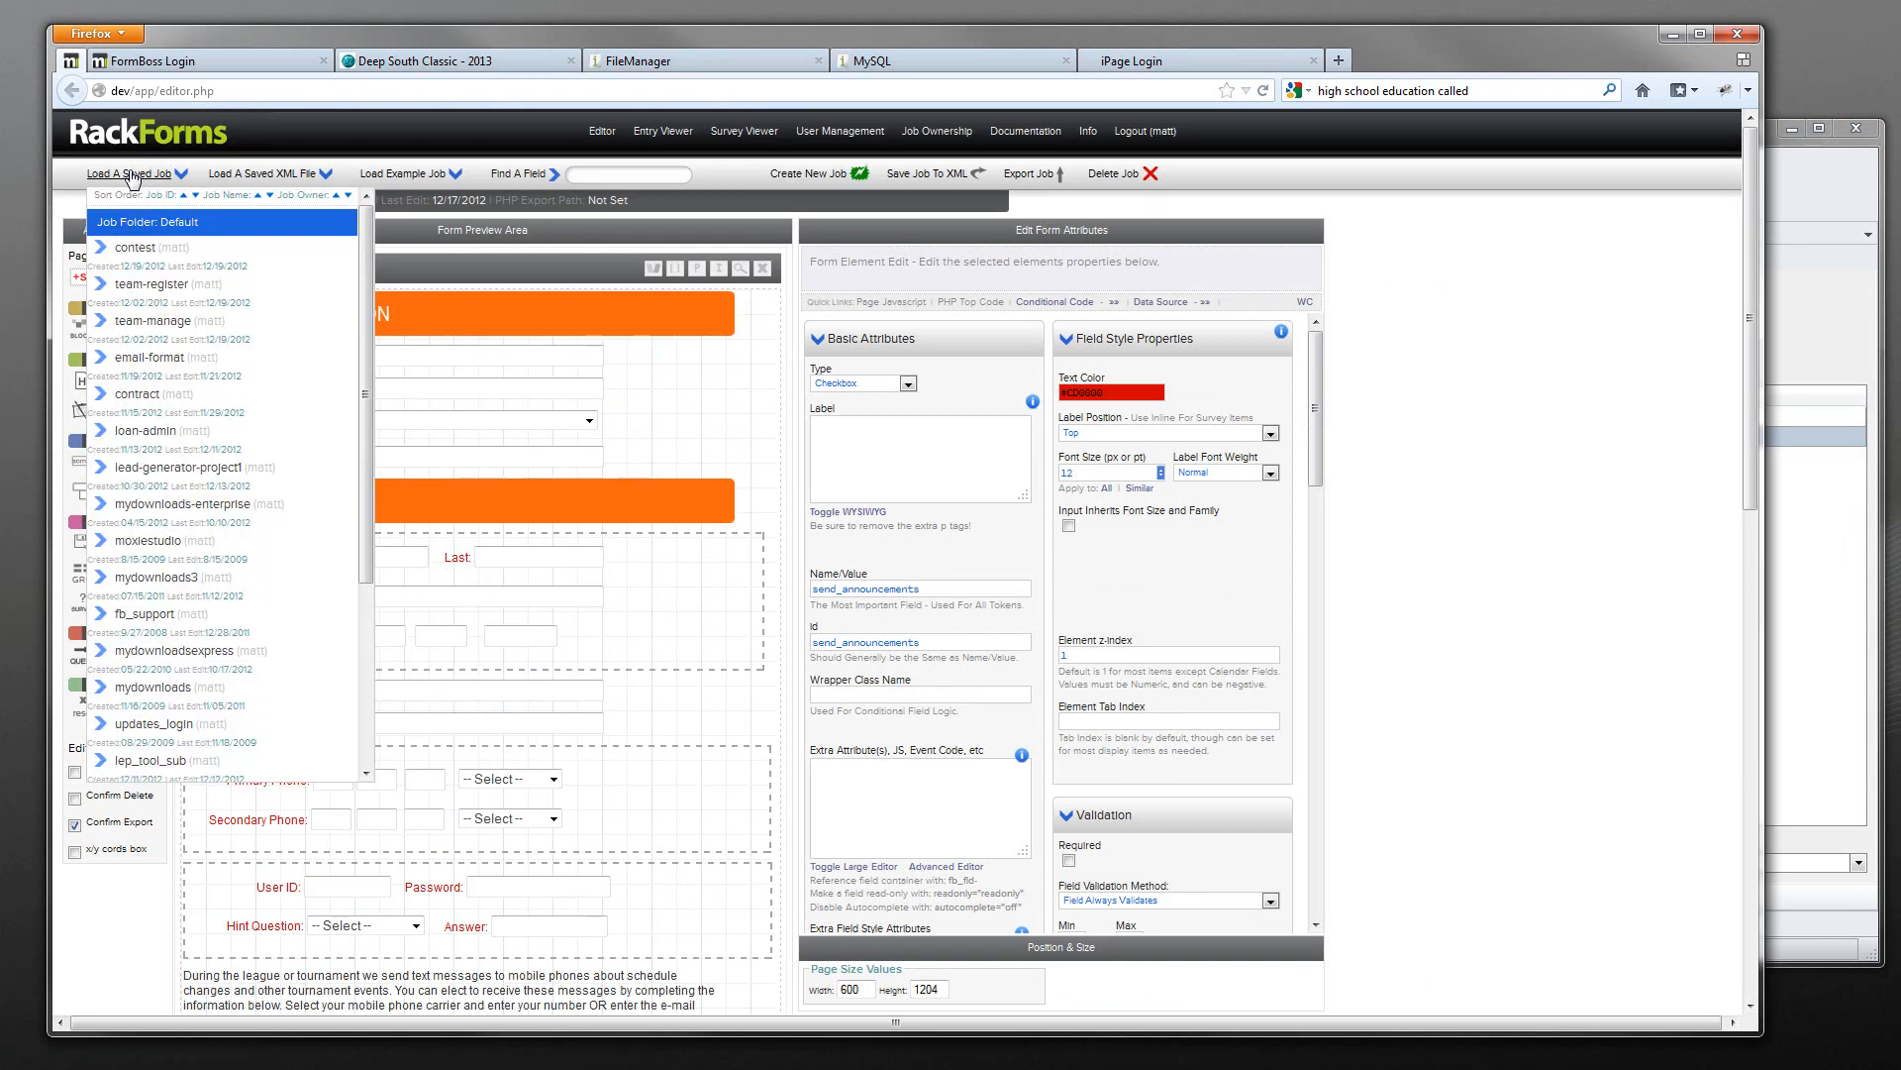
pyautogui.click(154, 320)
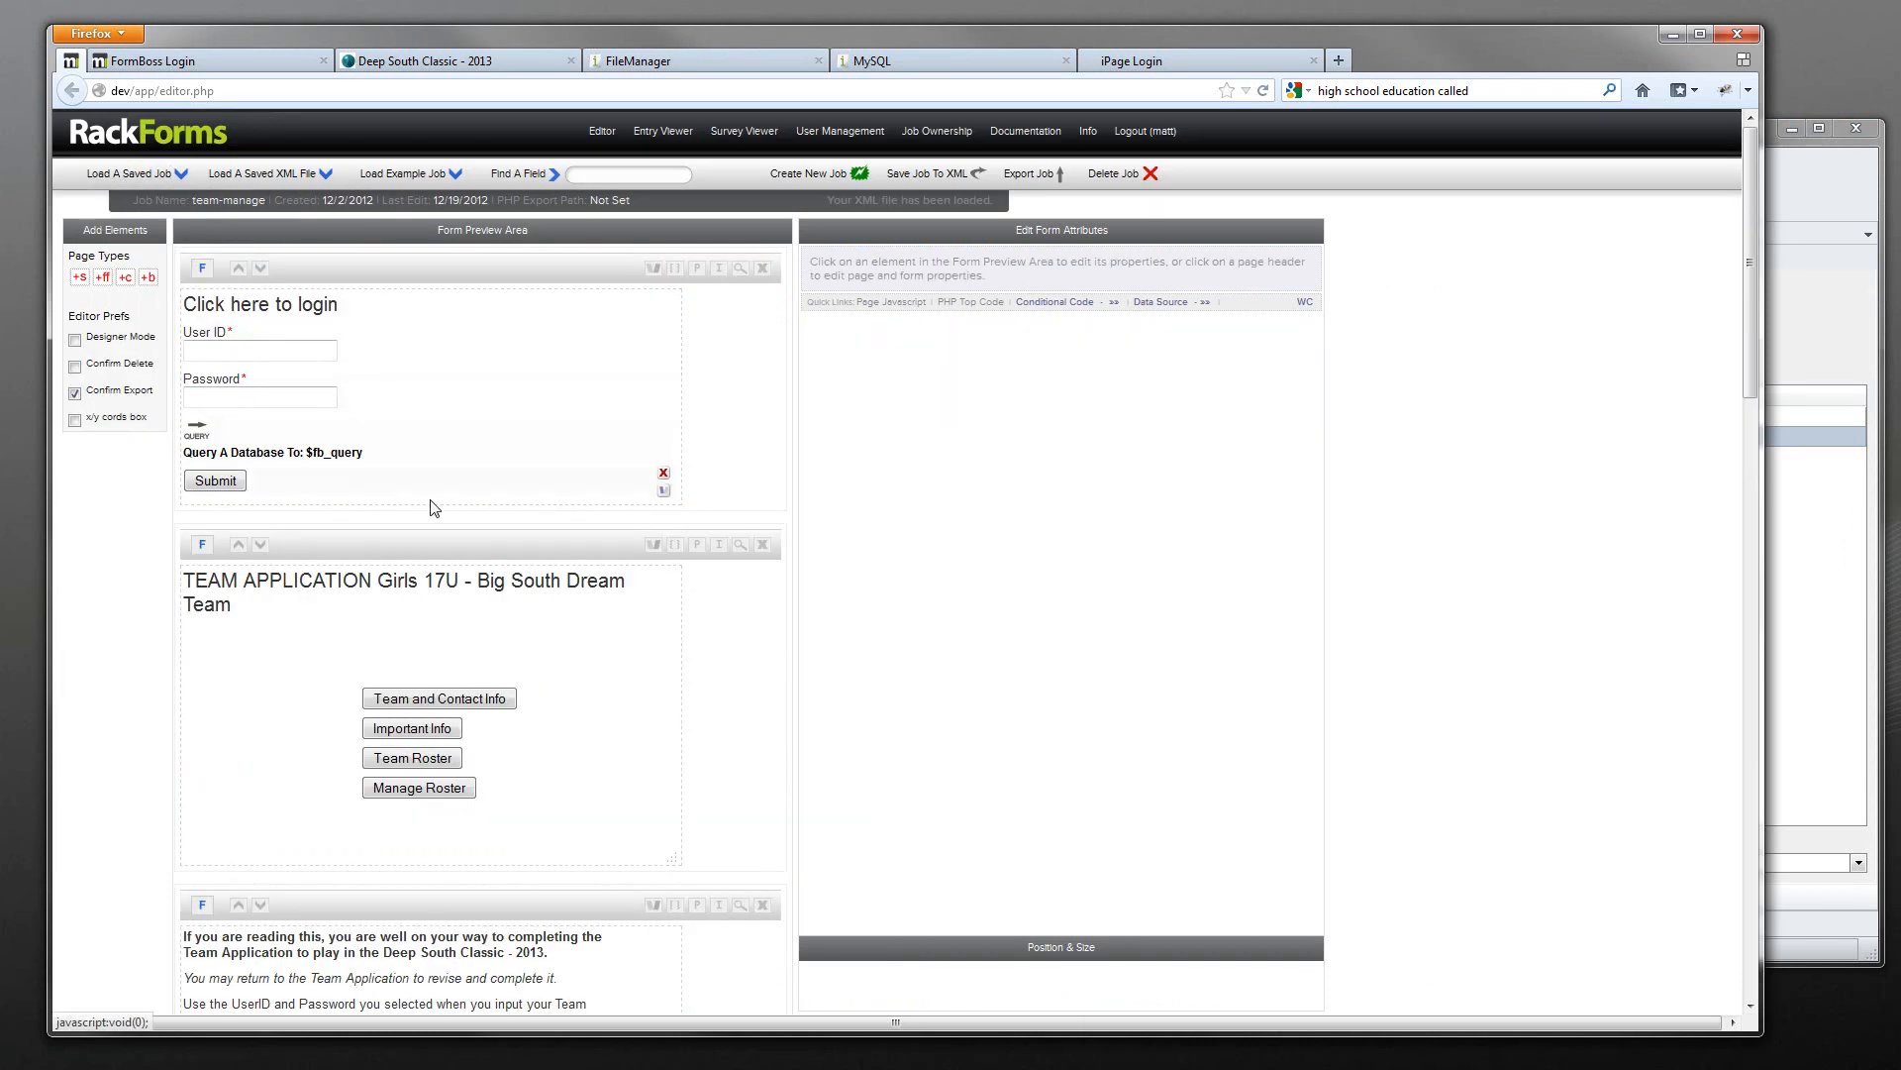
pyautogui.scroll(-2, 373, 468)
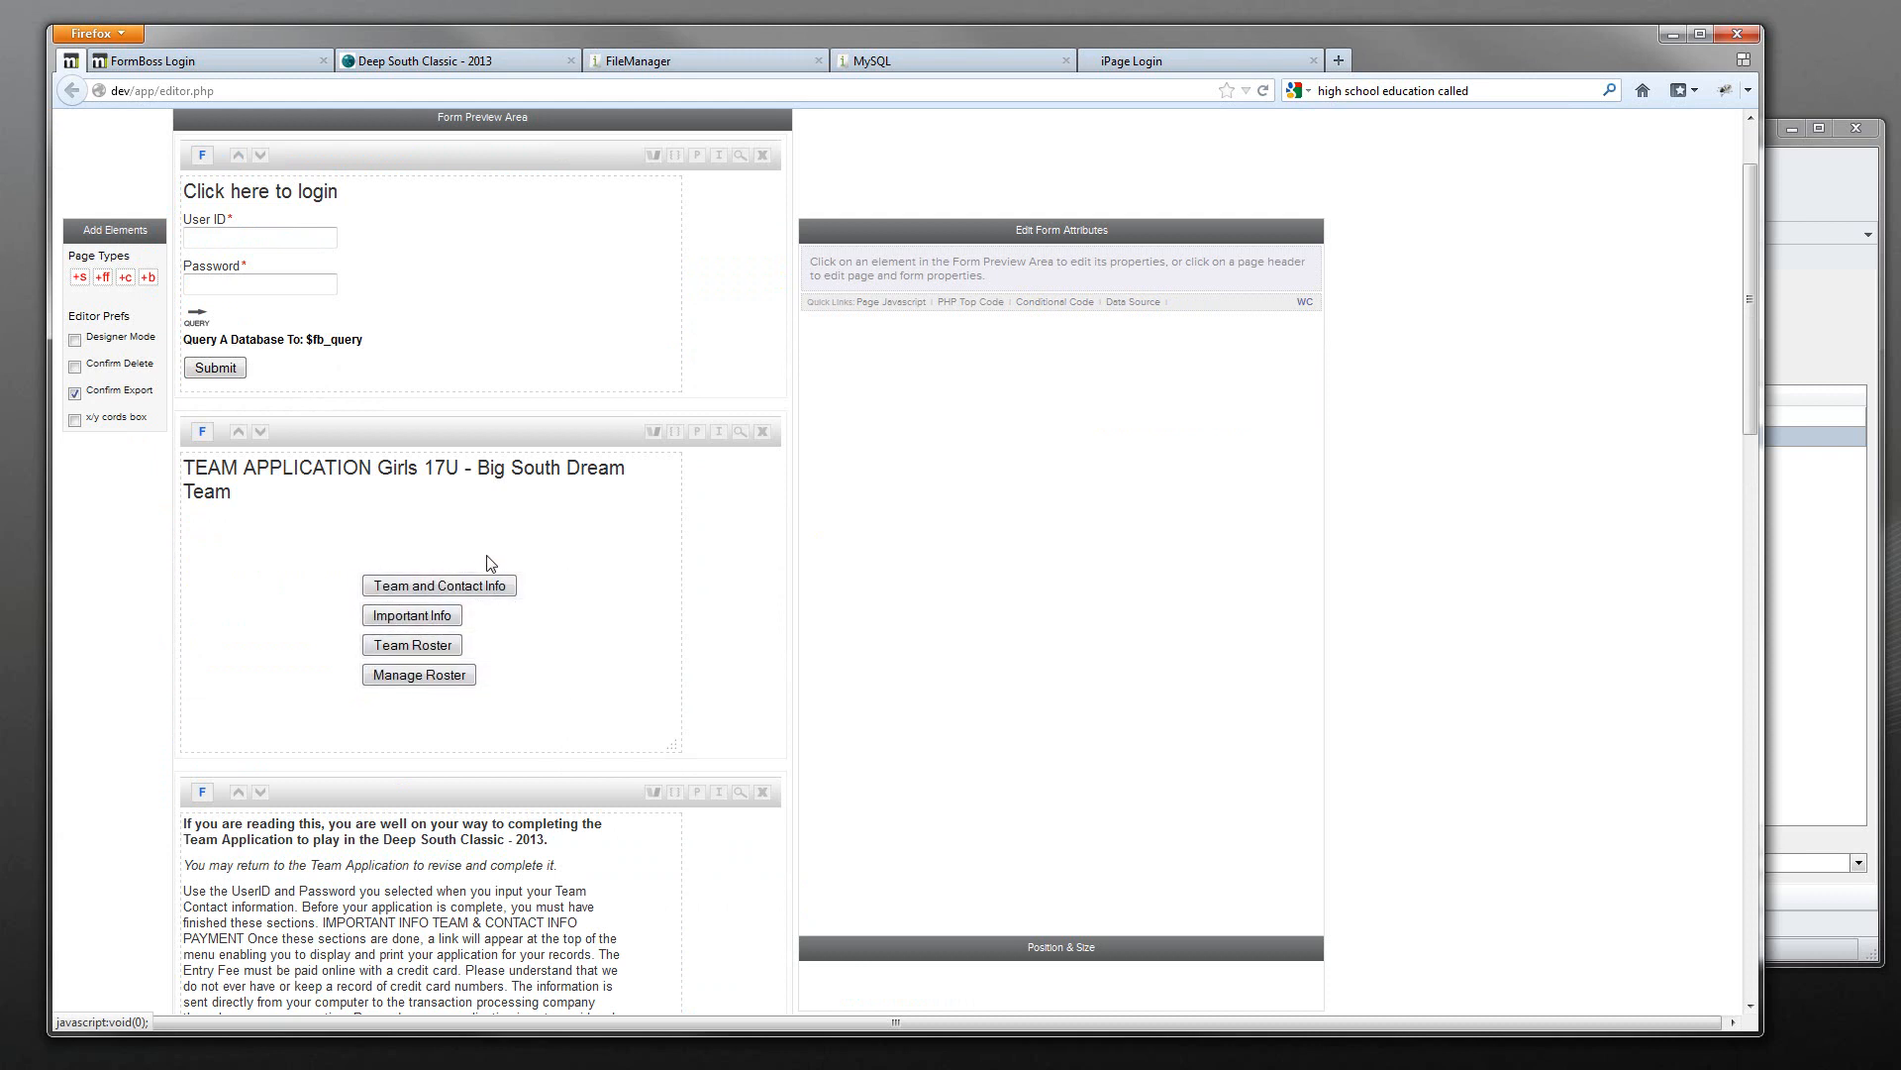
pyautogui.click(1816, 224)
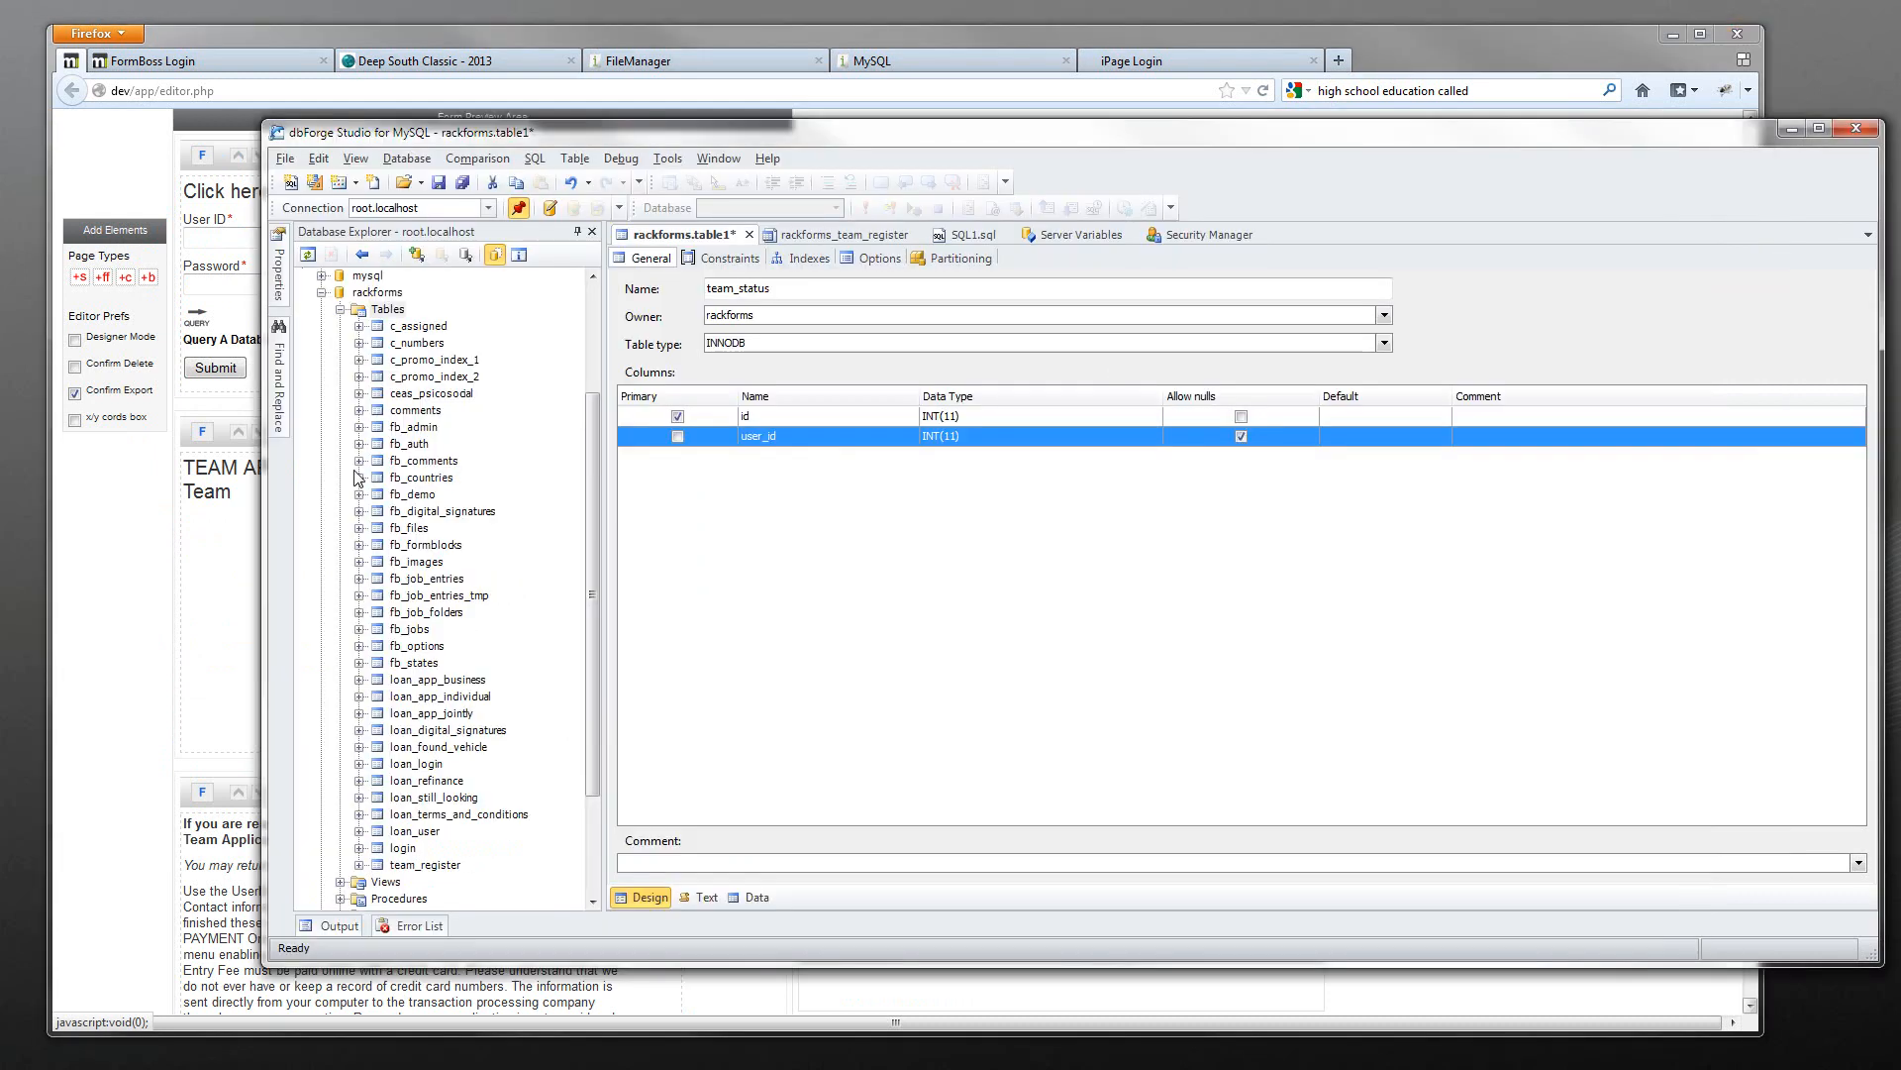
# - Add an info INT column to team_status with default value 0
pyautogui.moveTo(265, 483); pyautogui.dragTo(527, 483)
pyautogui.rightClick(1064, 493)
pyautogui.click(1144, 531)
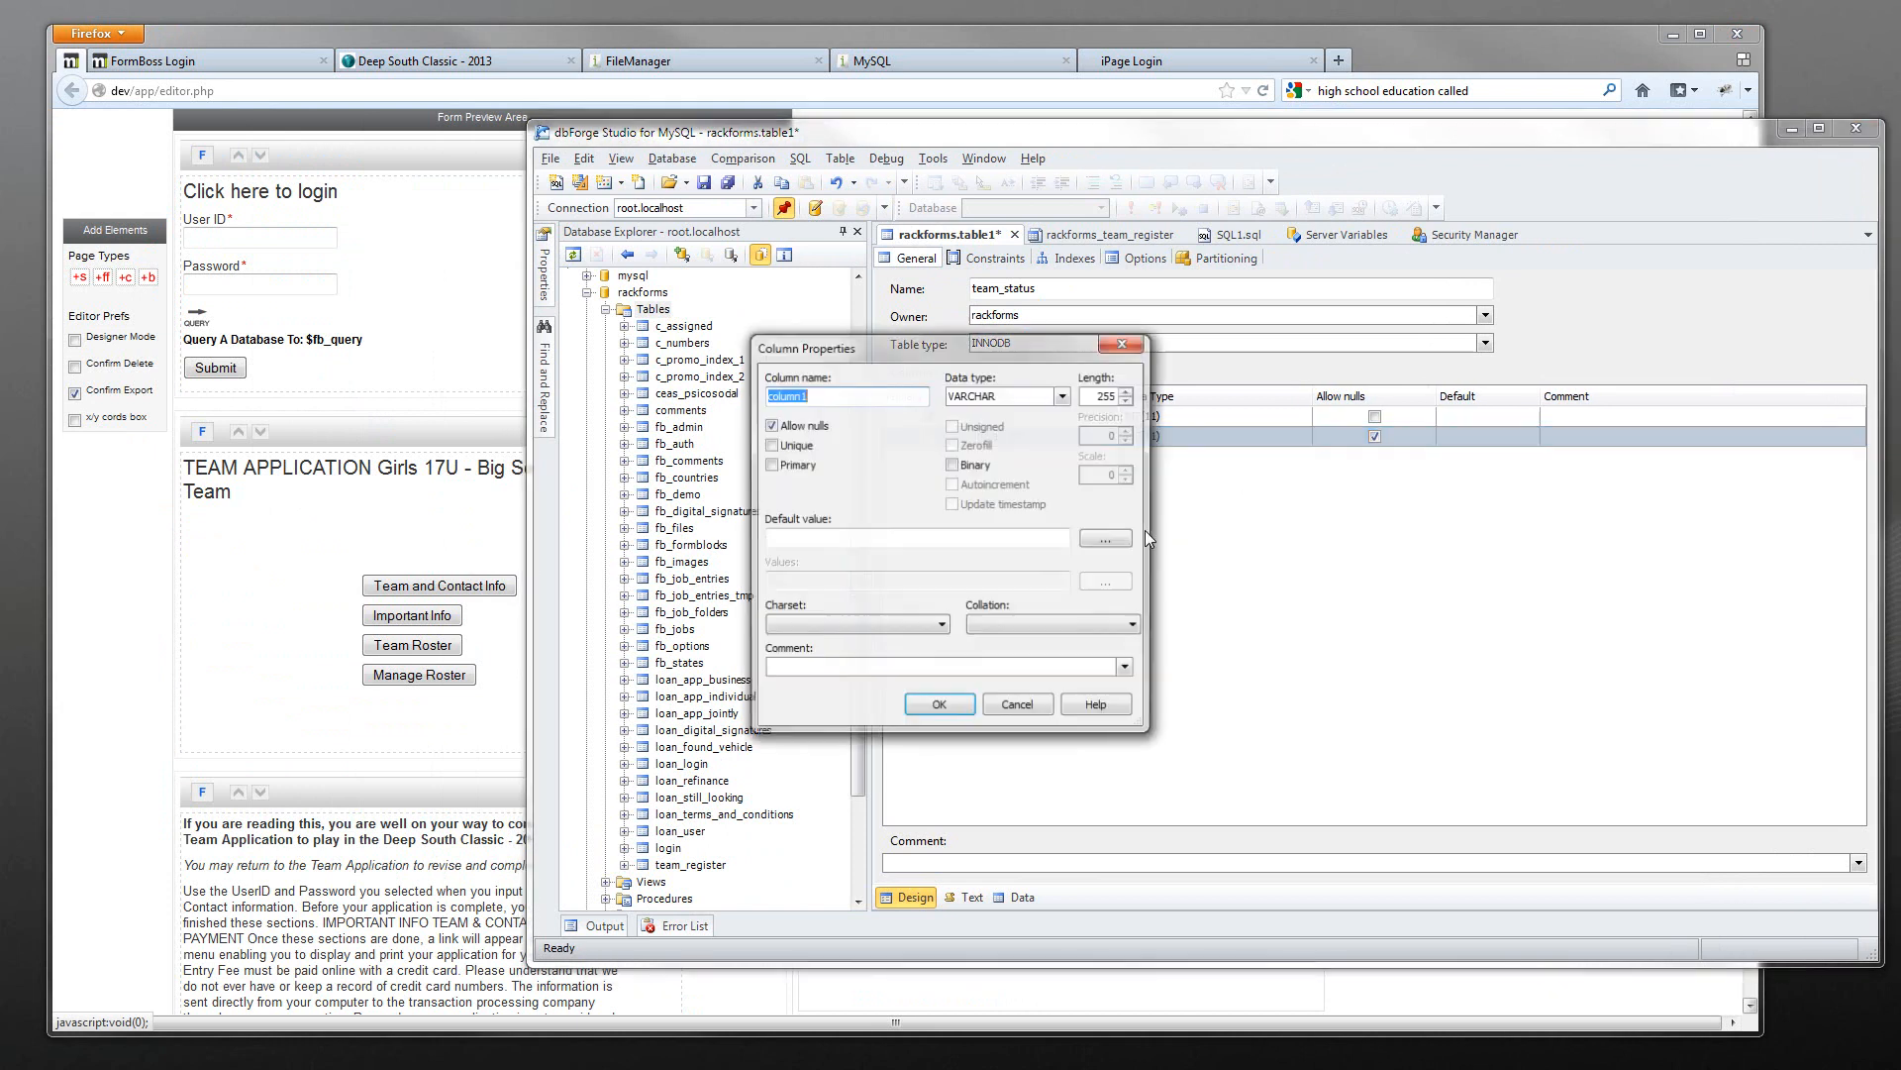
pyautogui.write('info')
pyautogui.press('Tab')
pyautogui.write('i')
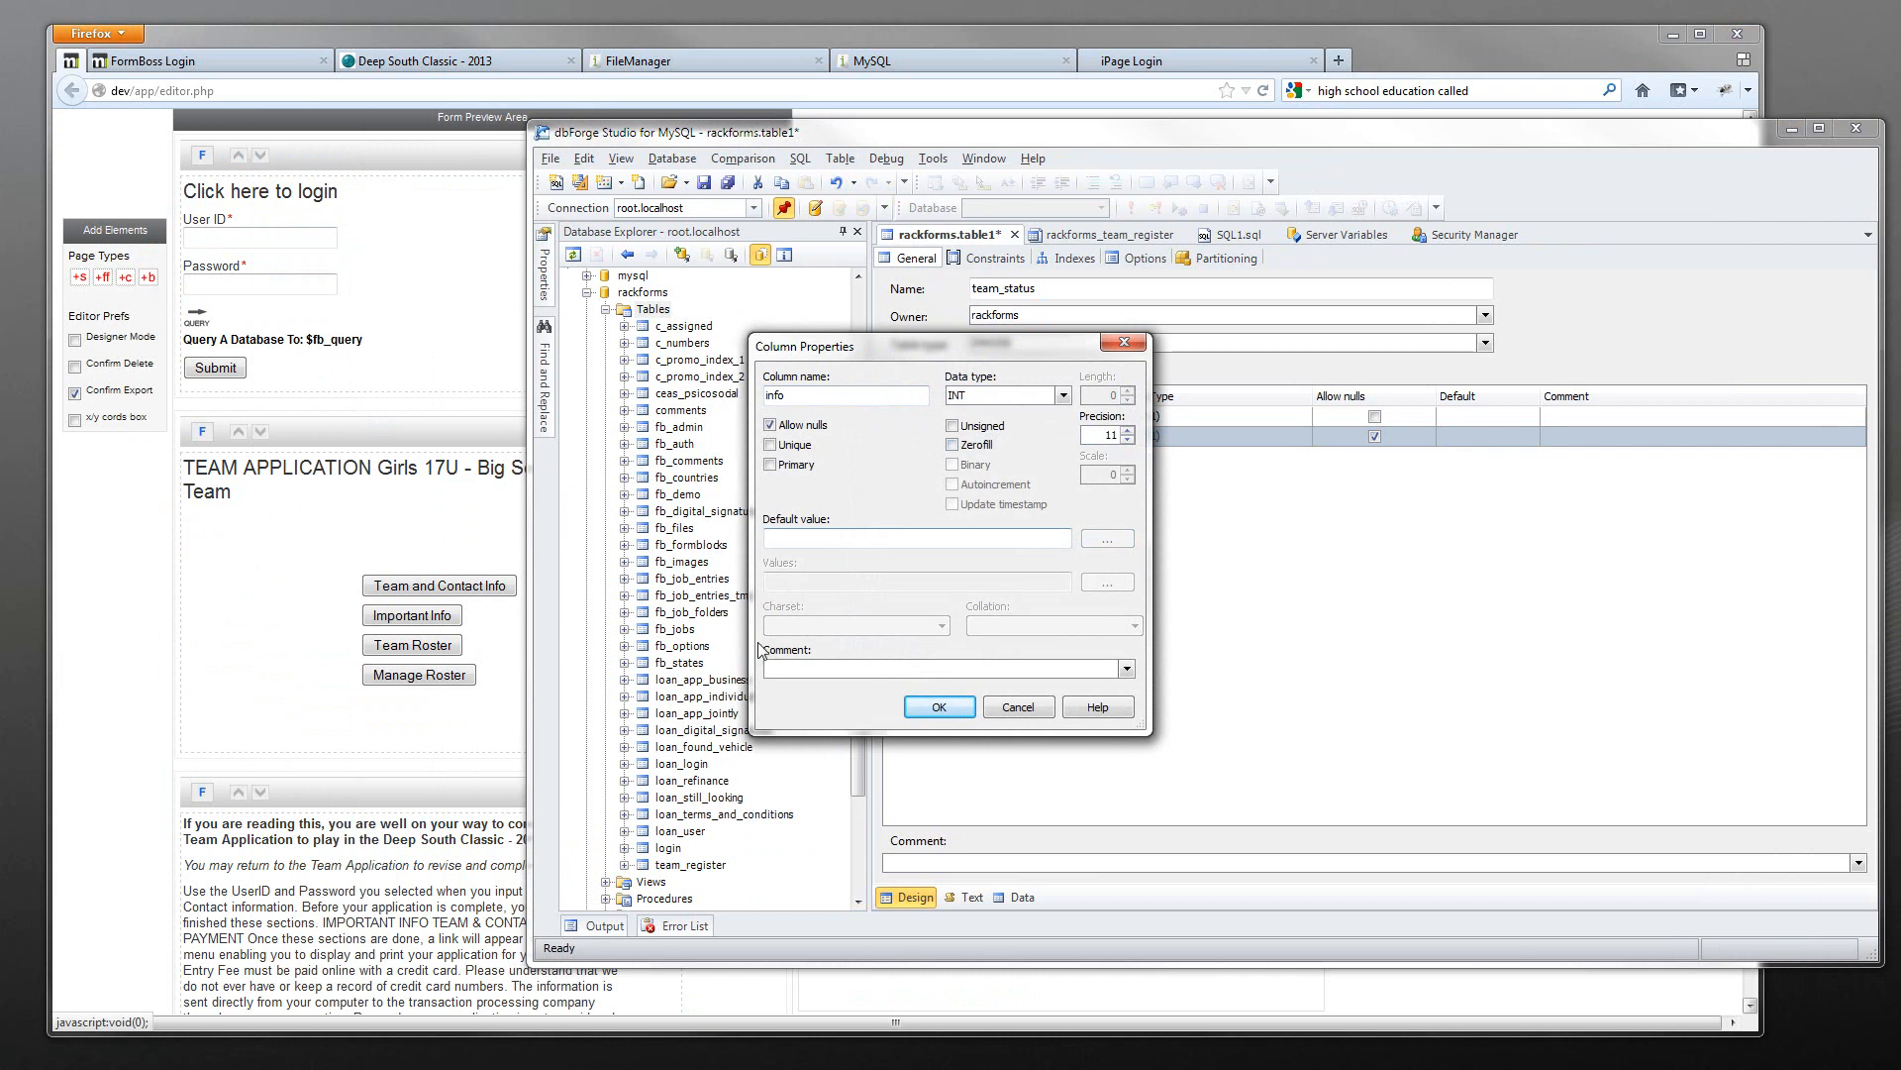
pyautogui.click(940, 707)
pyautogui.click(810, 540)
pyautogui.write('0')
pyautogui.press('Return')
# - Add a terms INT column with default value 0
pyautogui.rightClick(929, 549)
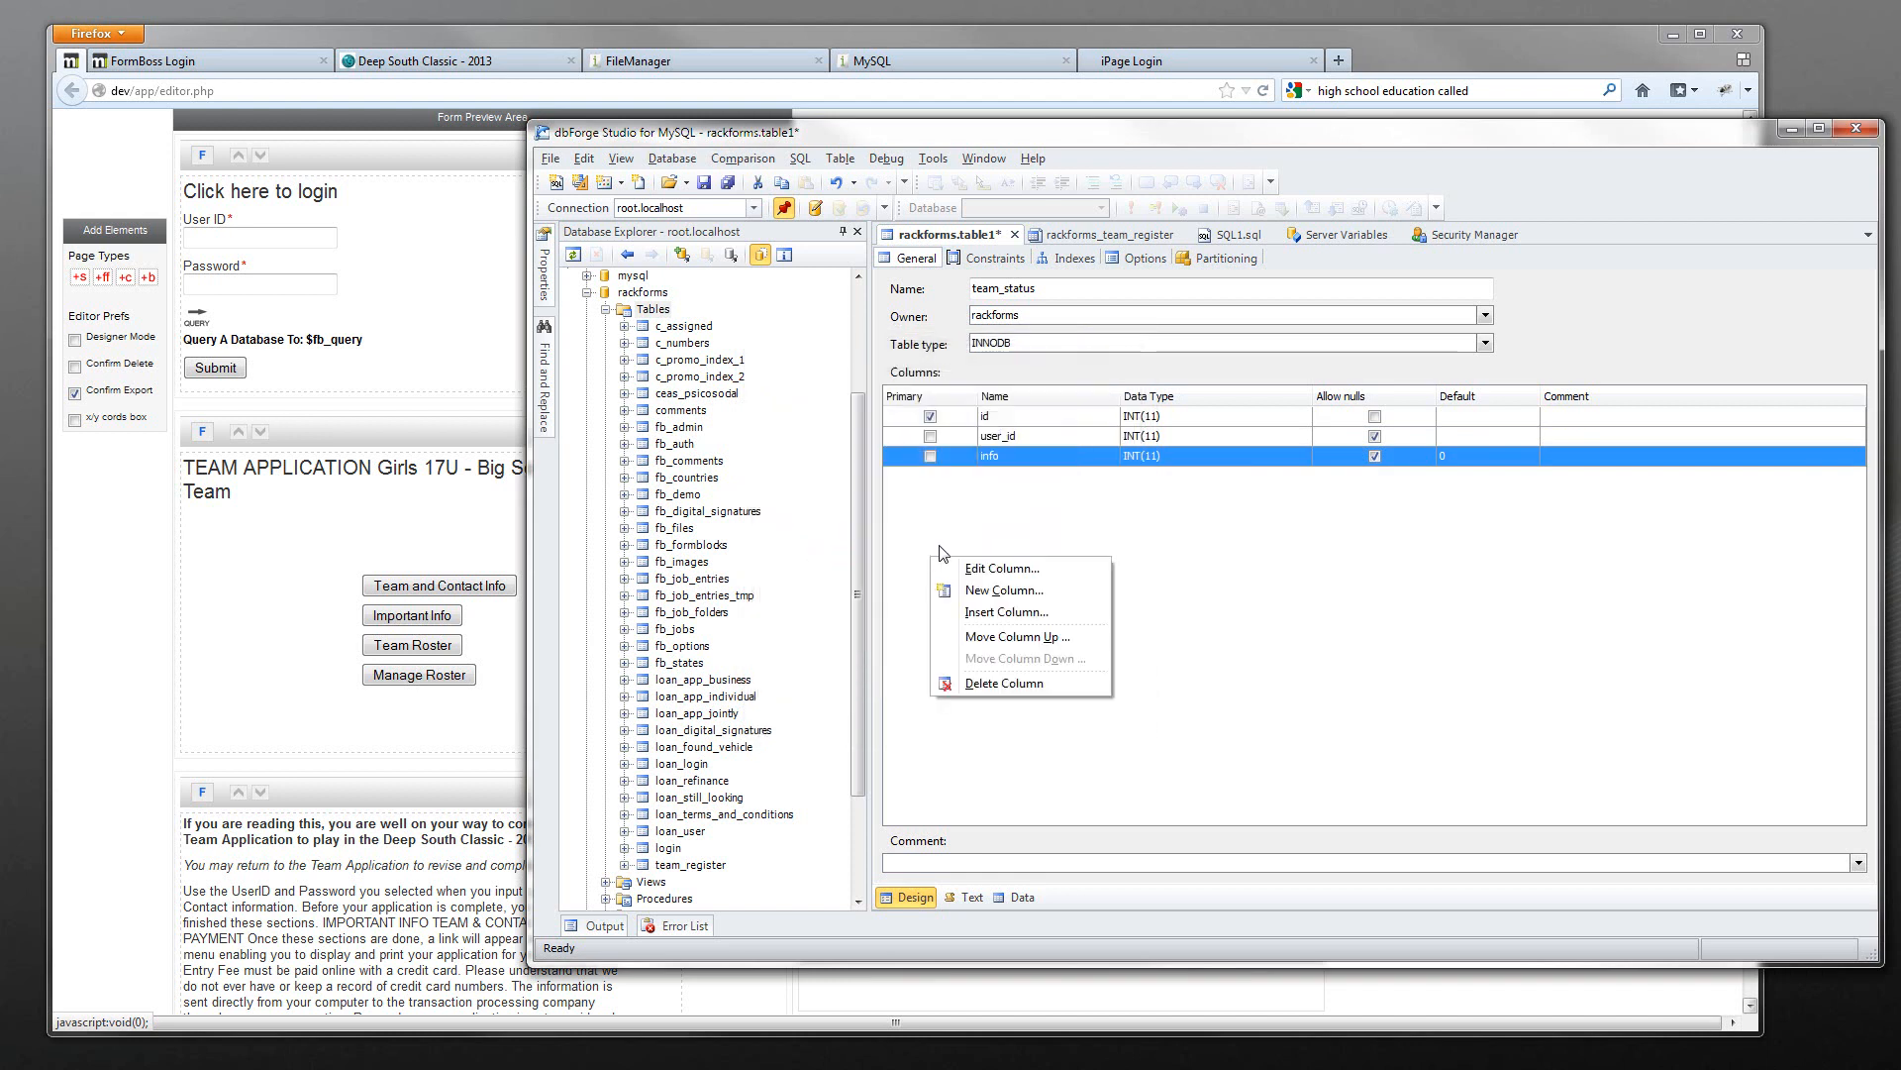
pyautogui.click(1030, 591)
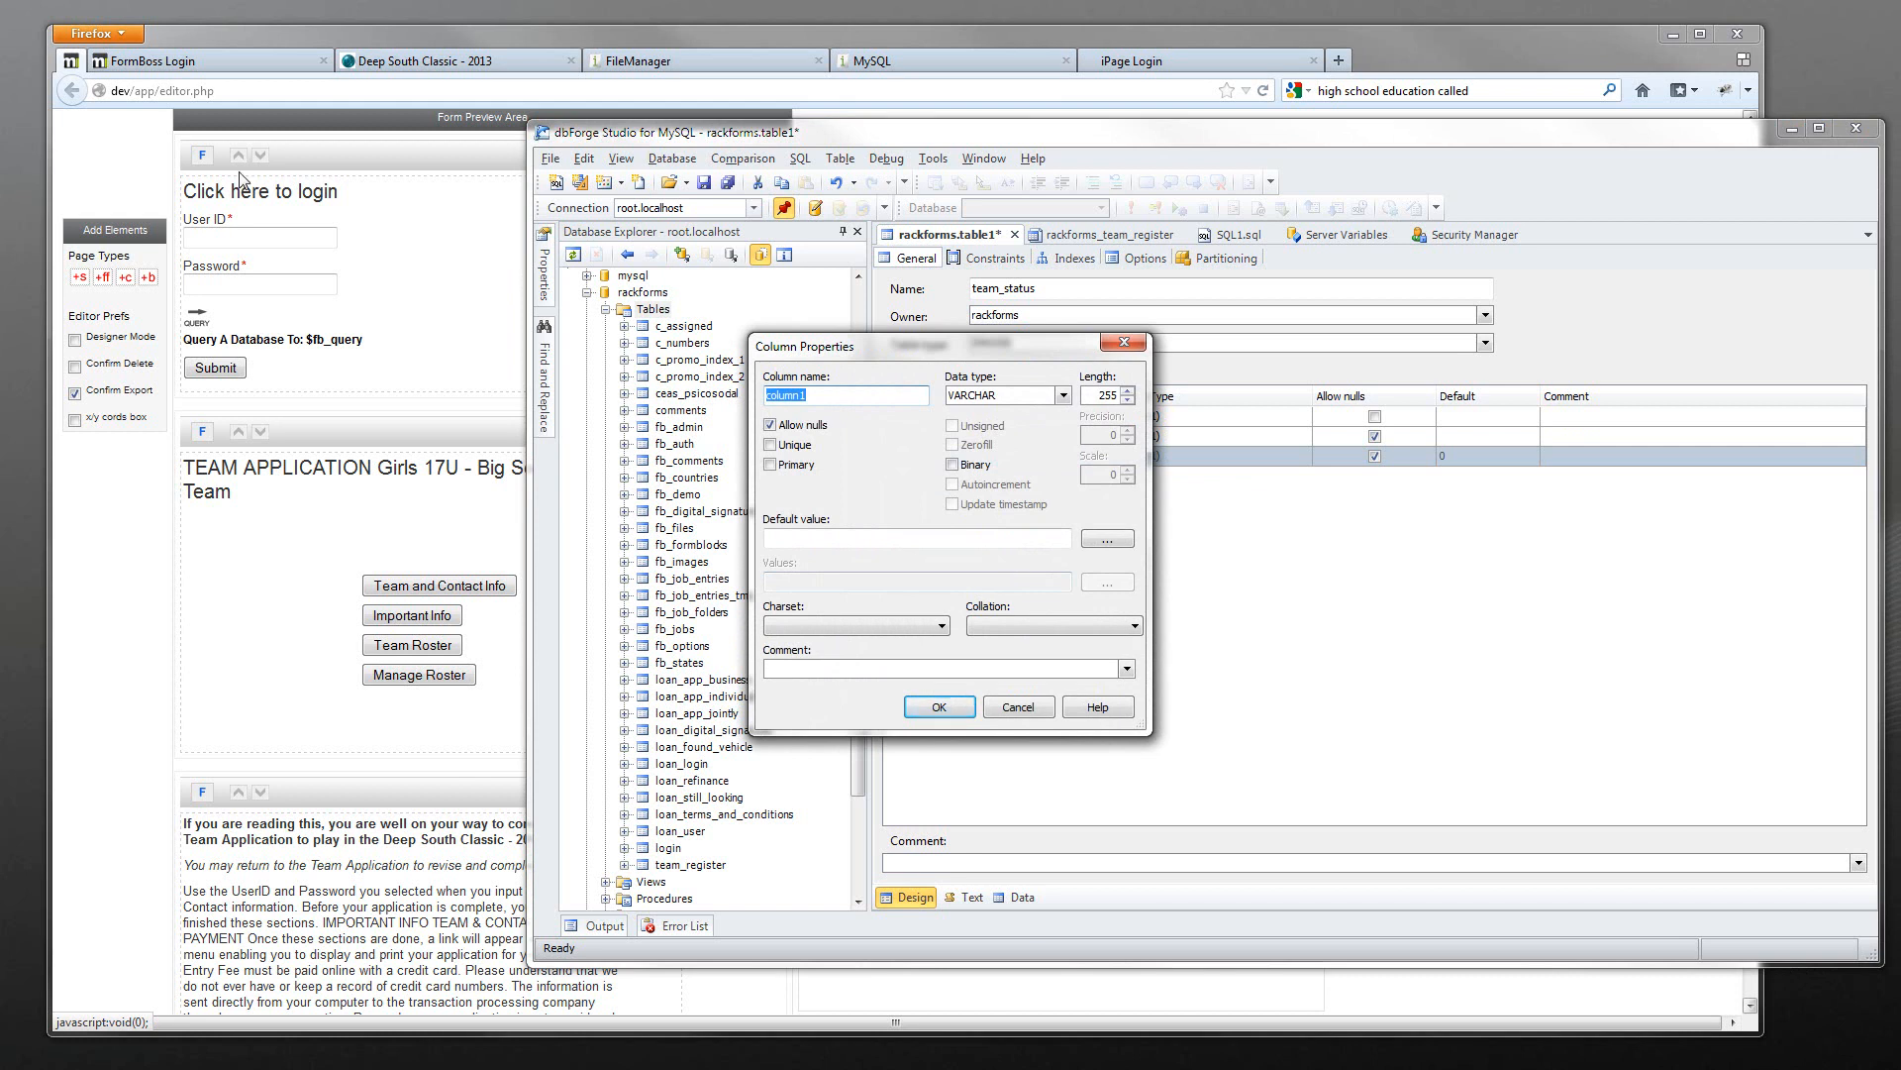
pyautogui.moveTo(965, 354); pyautogui.dragTo(982, 518)
pyautogui.write('terms')
pyautogui.press('Tab')
pyautogui.write('INT')
pyautogui.press('Tab')
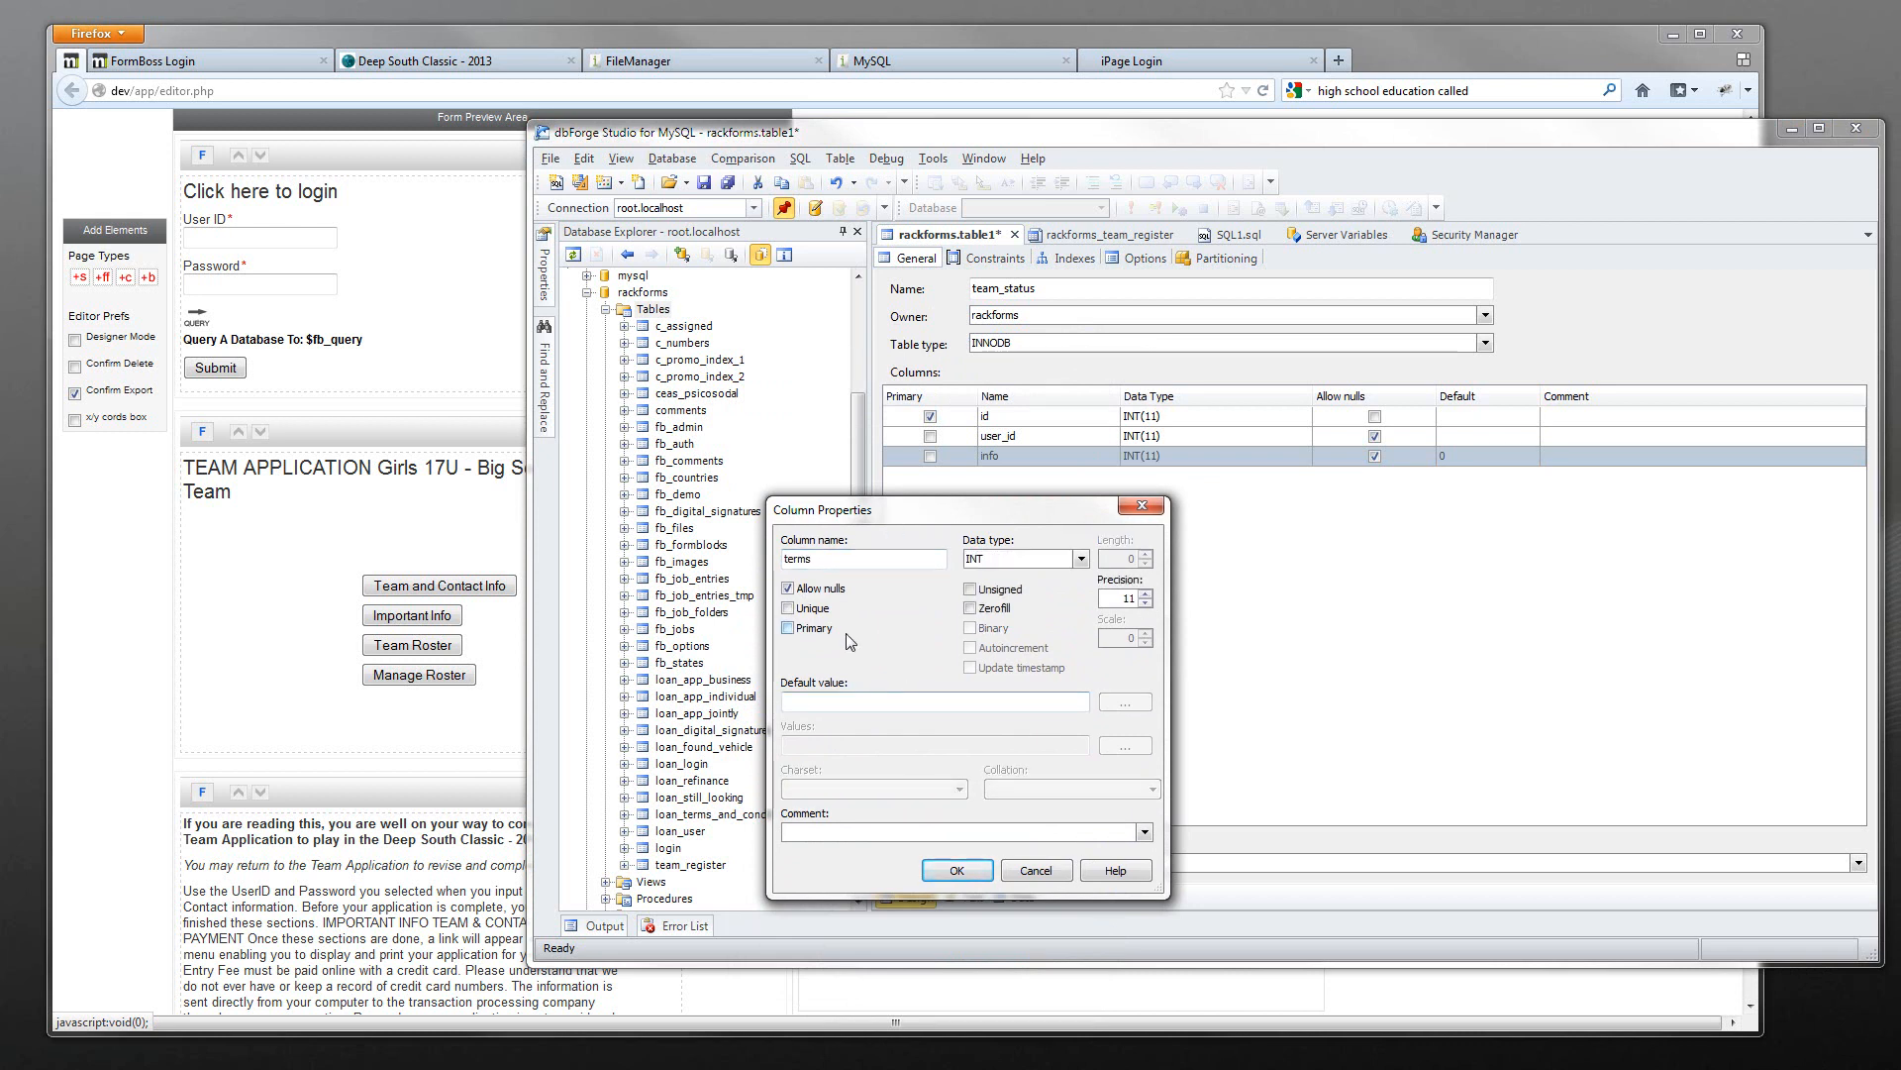
pyautogui.click(953, 704)
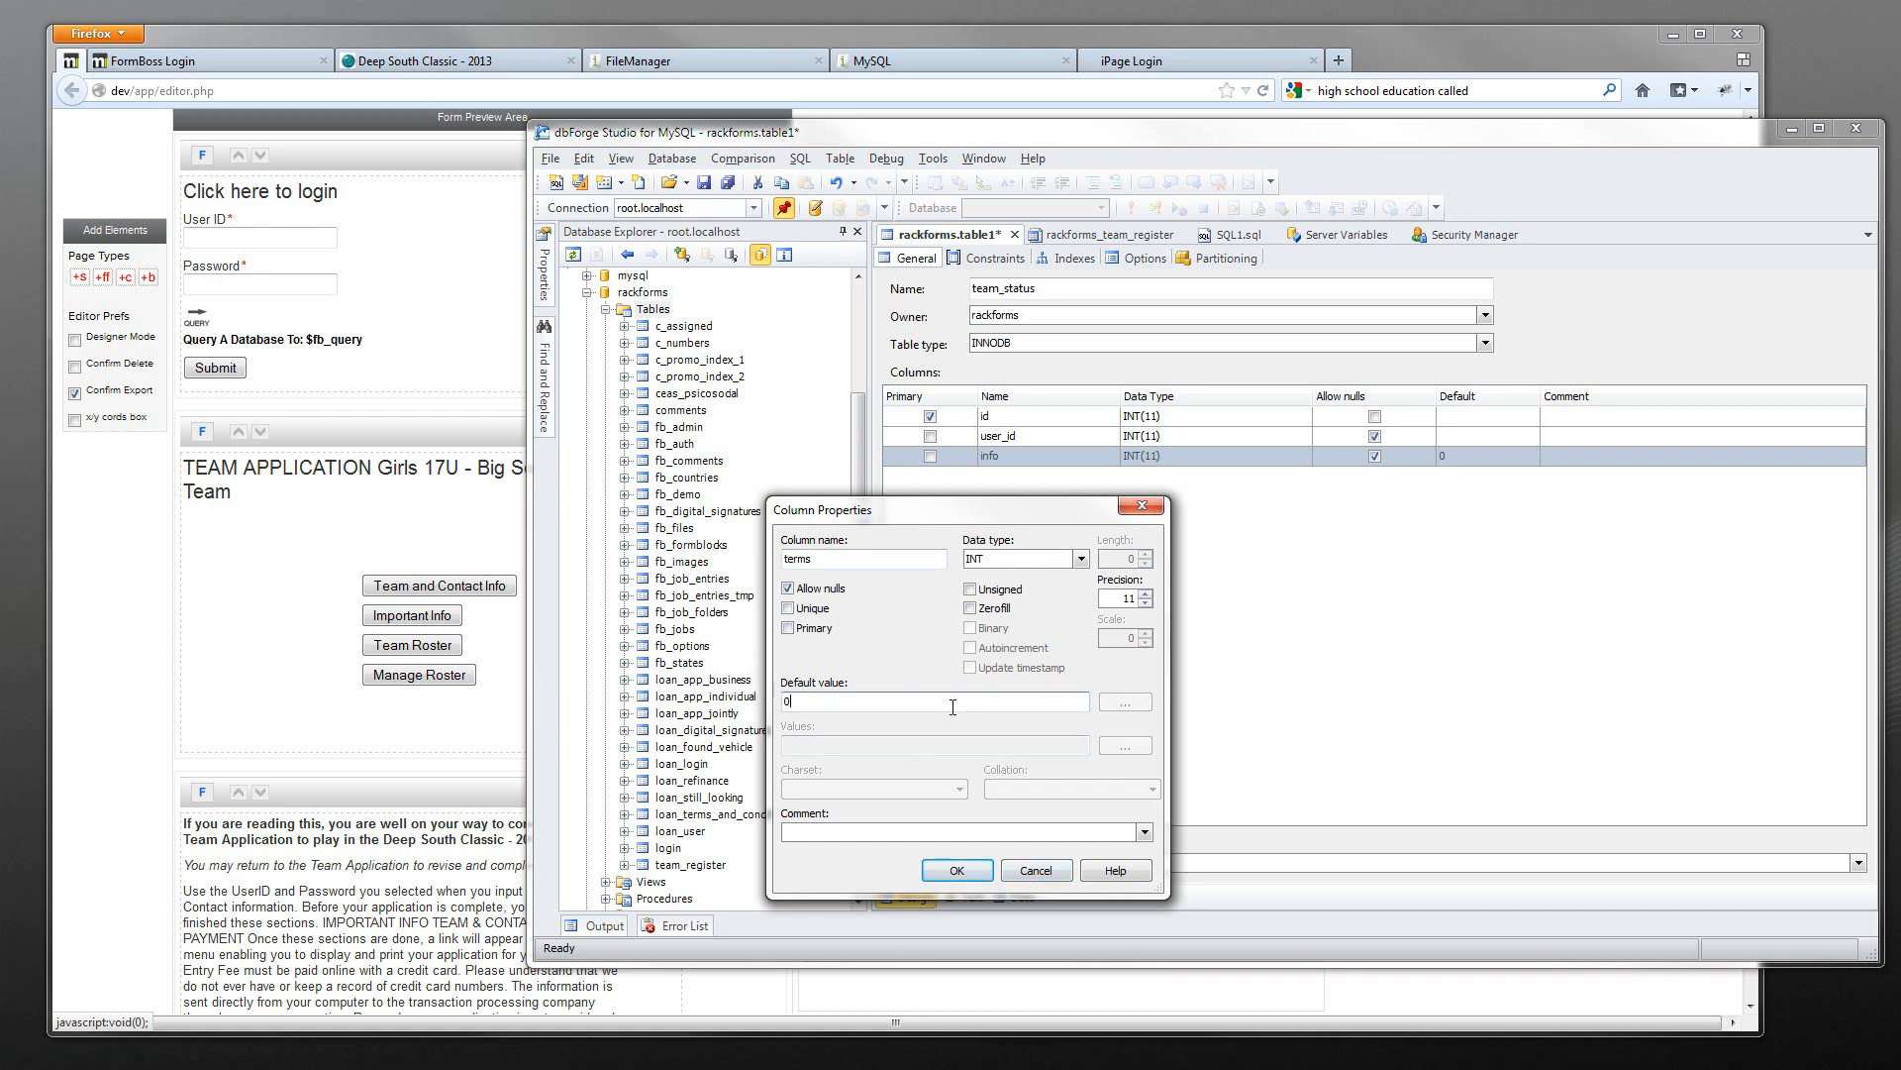
pyautogui.press('Return')
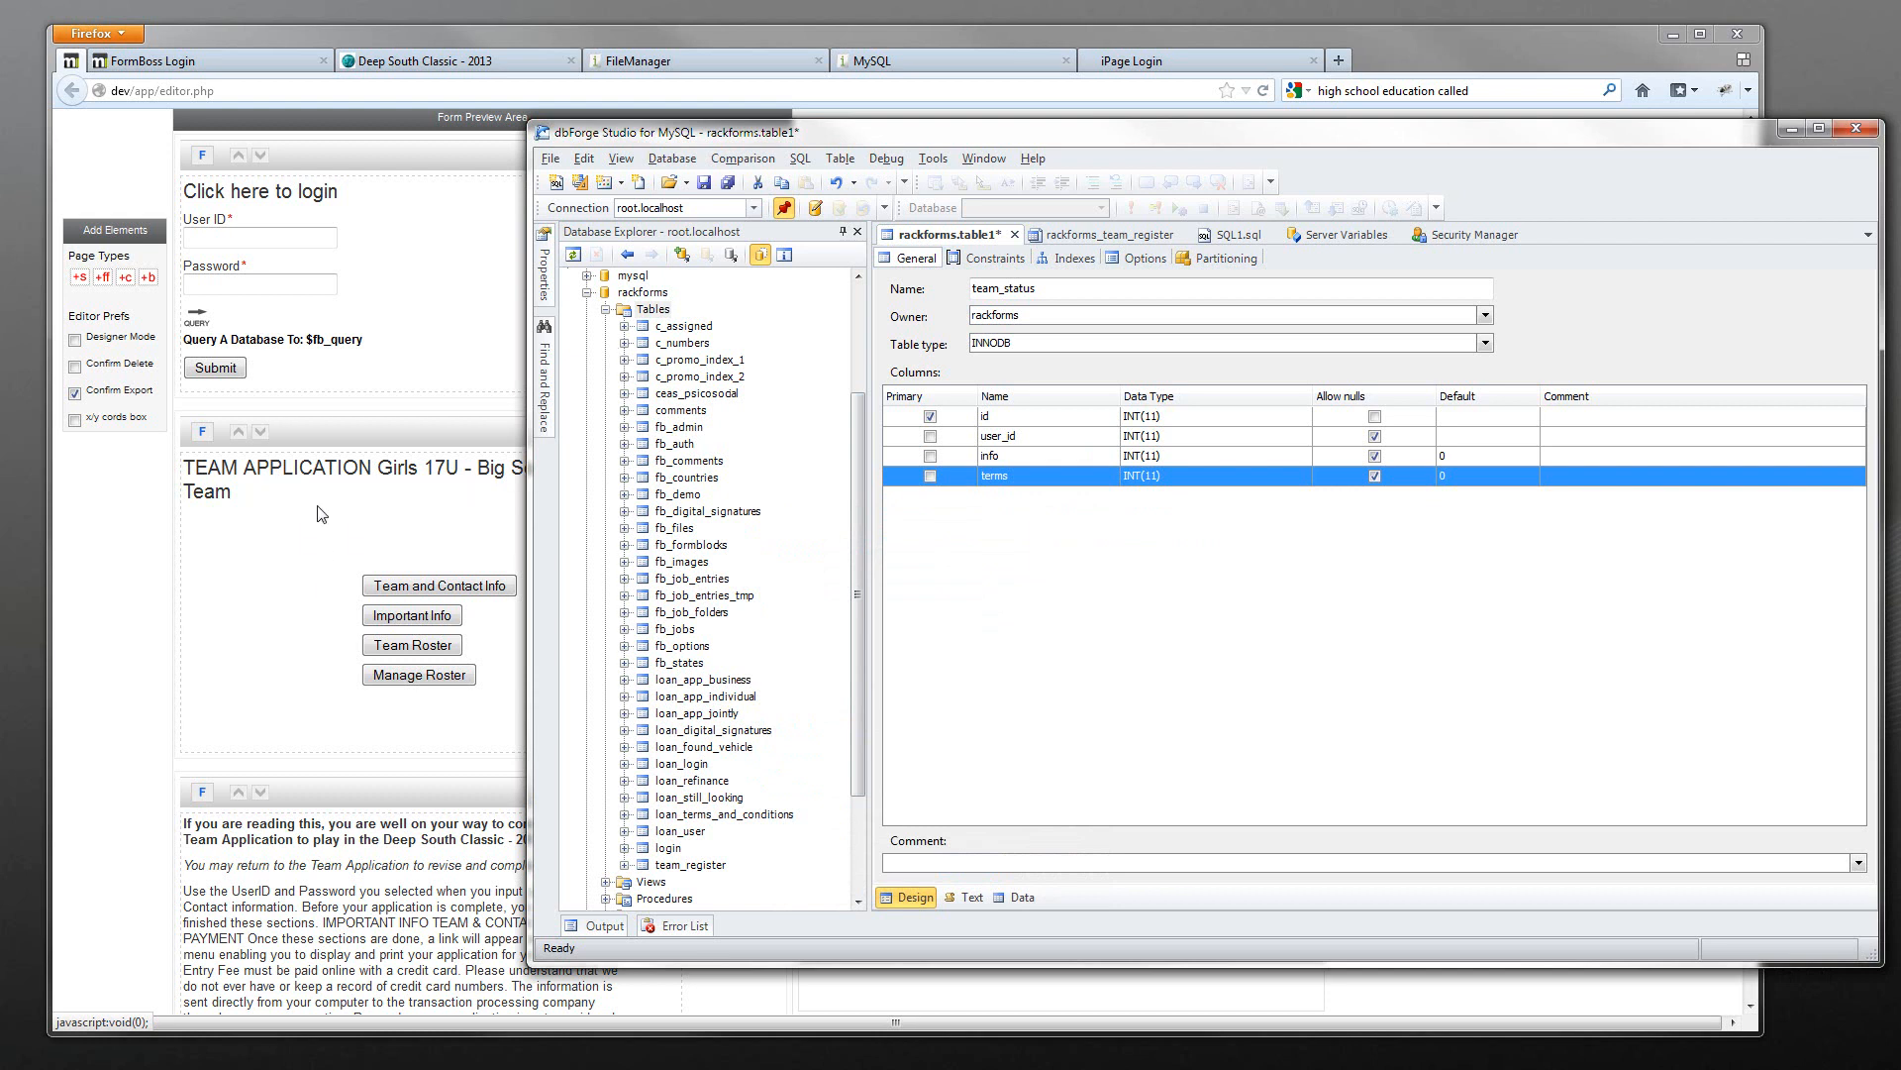
# - Add a roster INT column defaulting to 0 and save the team_status table
pyautogui.rightClick(1042, 560)
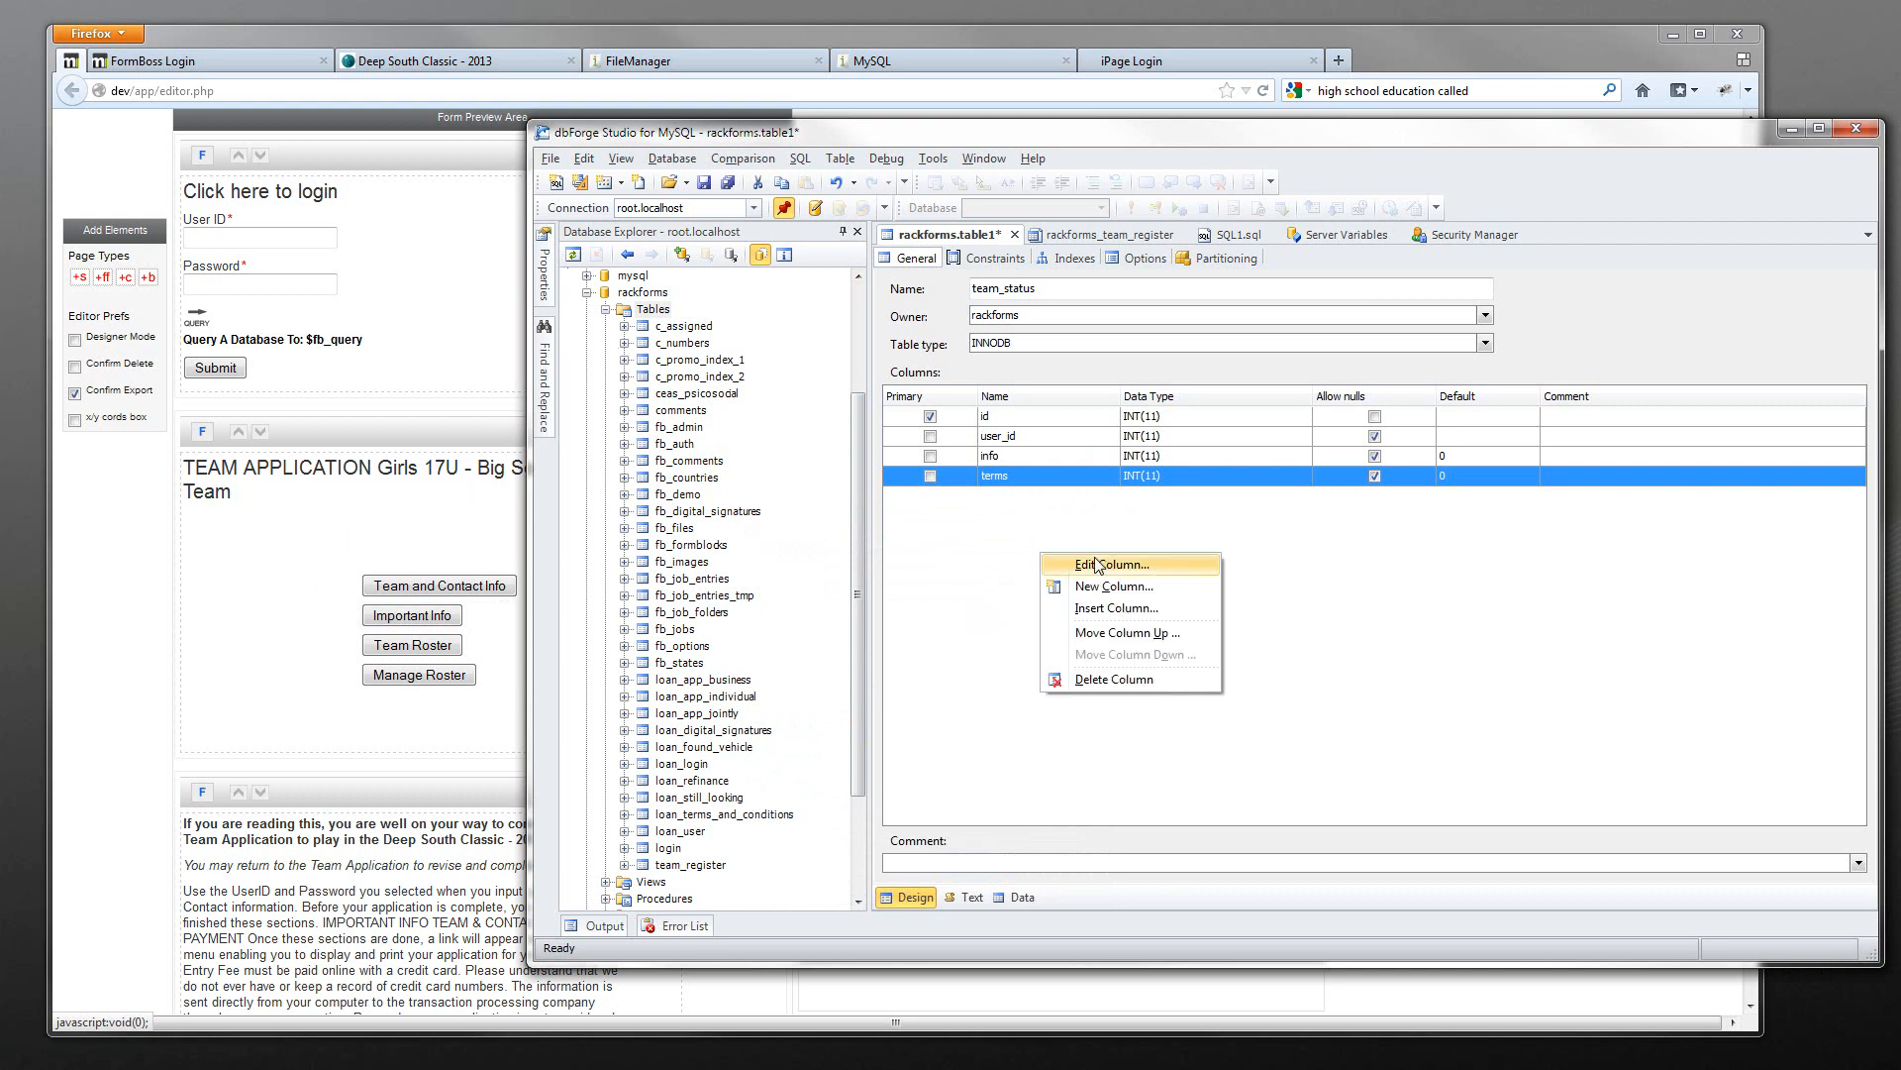
pyautogui.click(1116, 586)
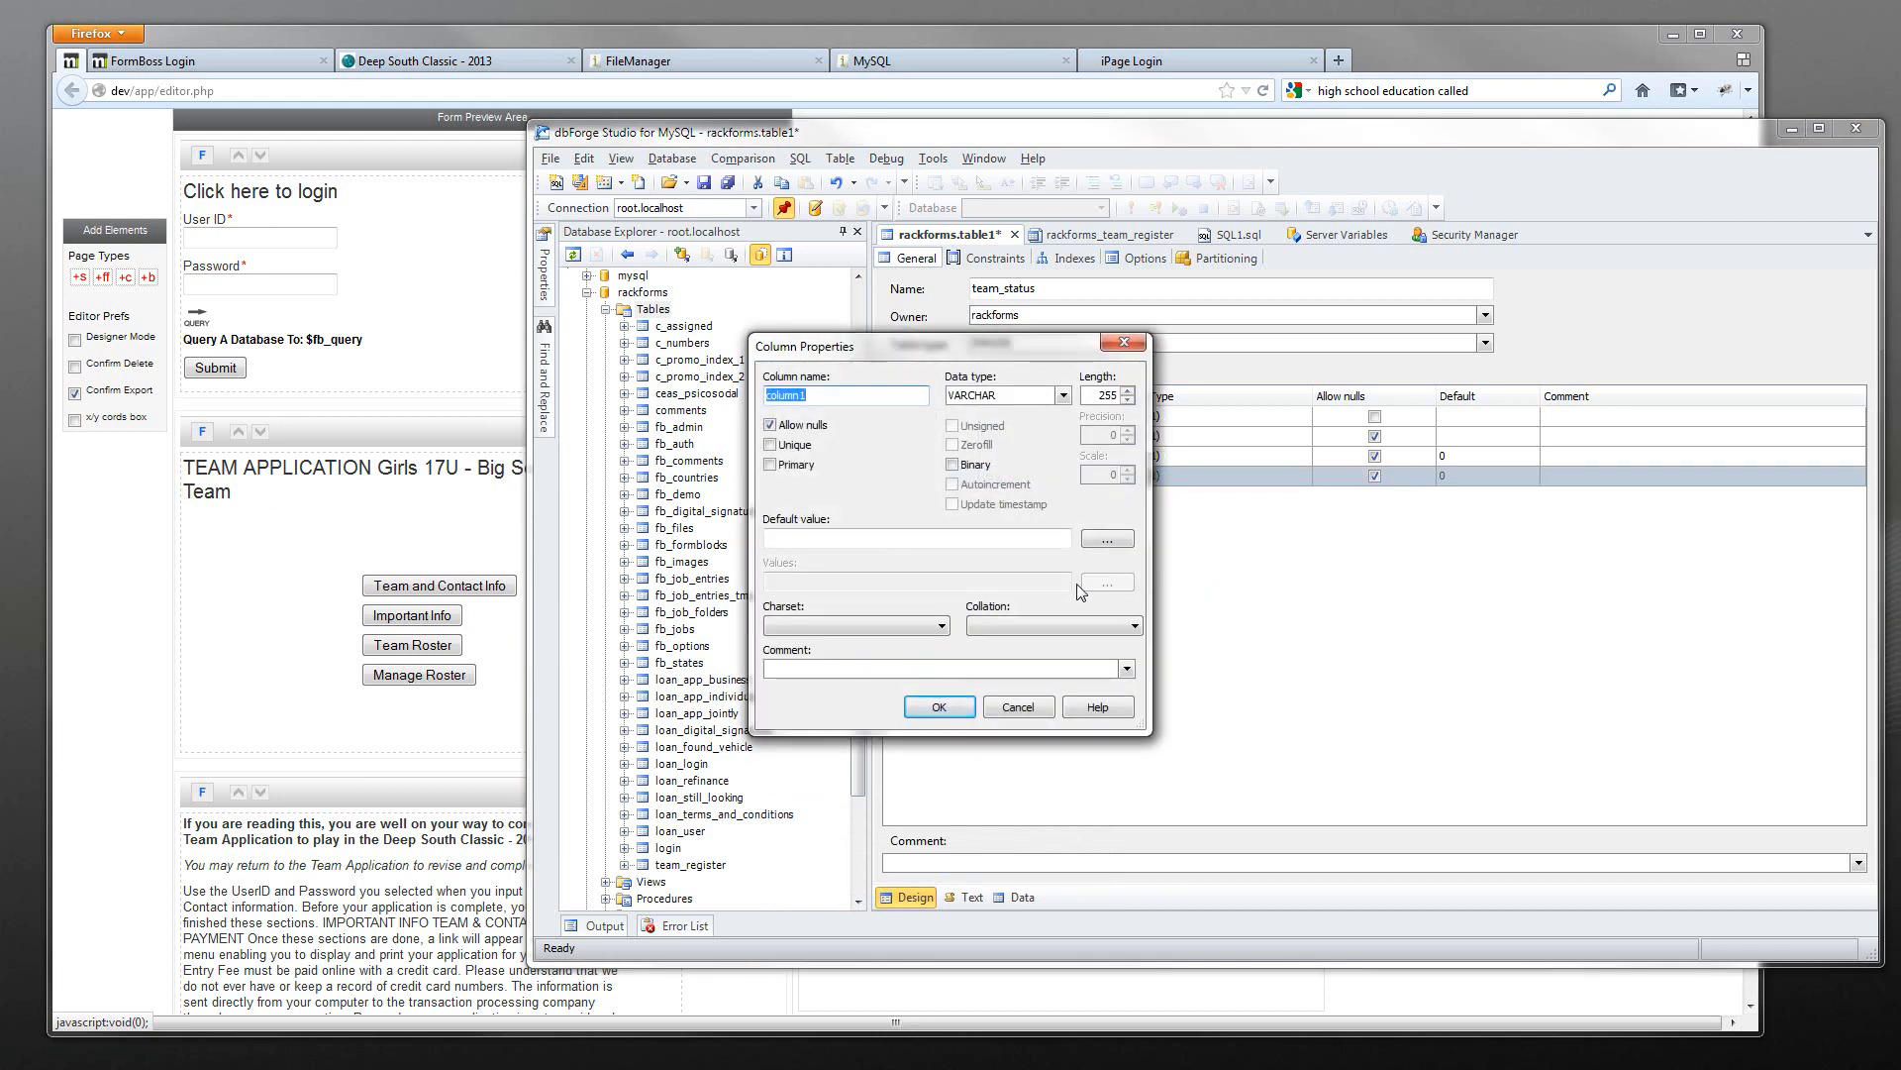
pyautogui.write('roster')
pyautogui.click(1051, 390)
pyautogui.write('INT')
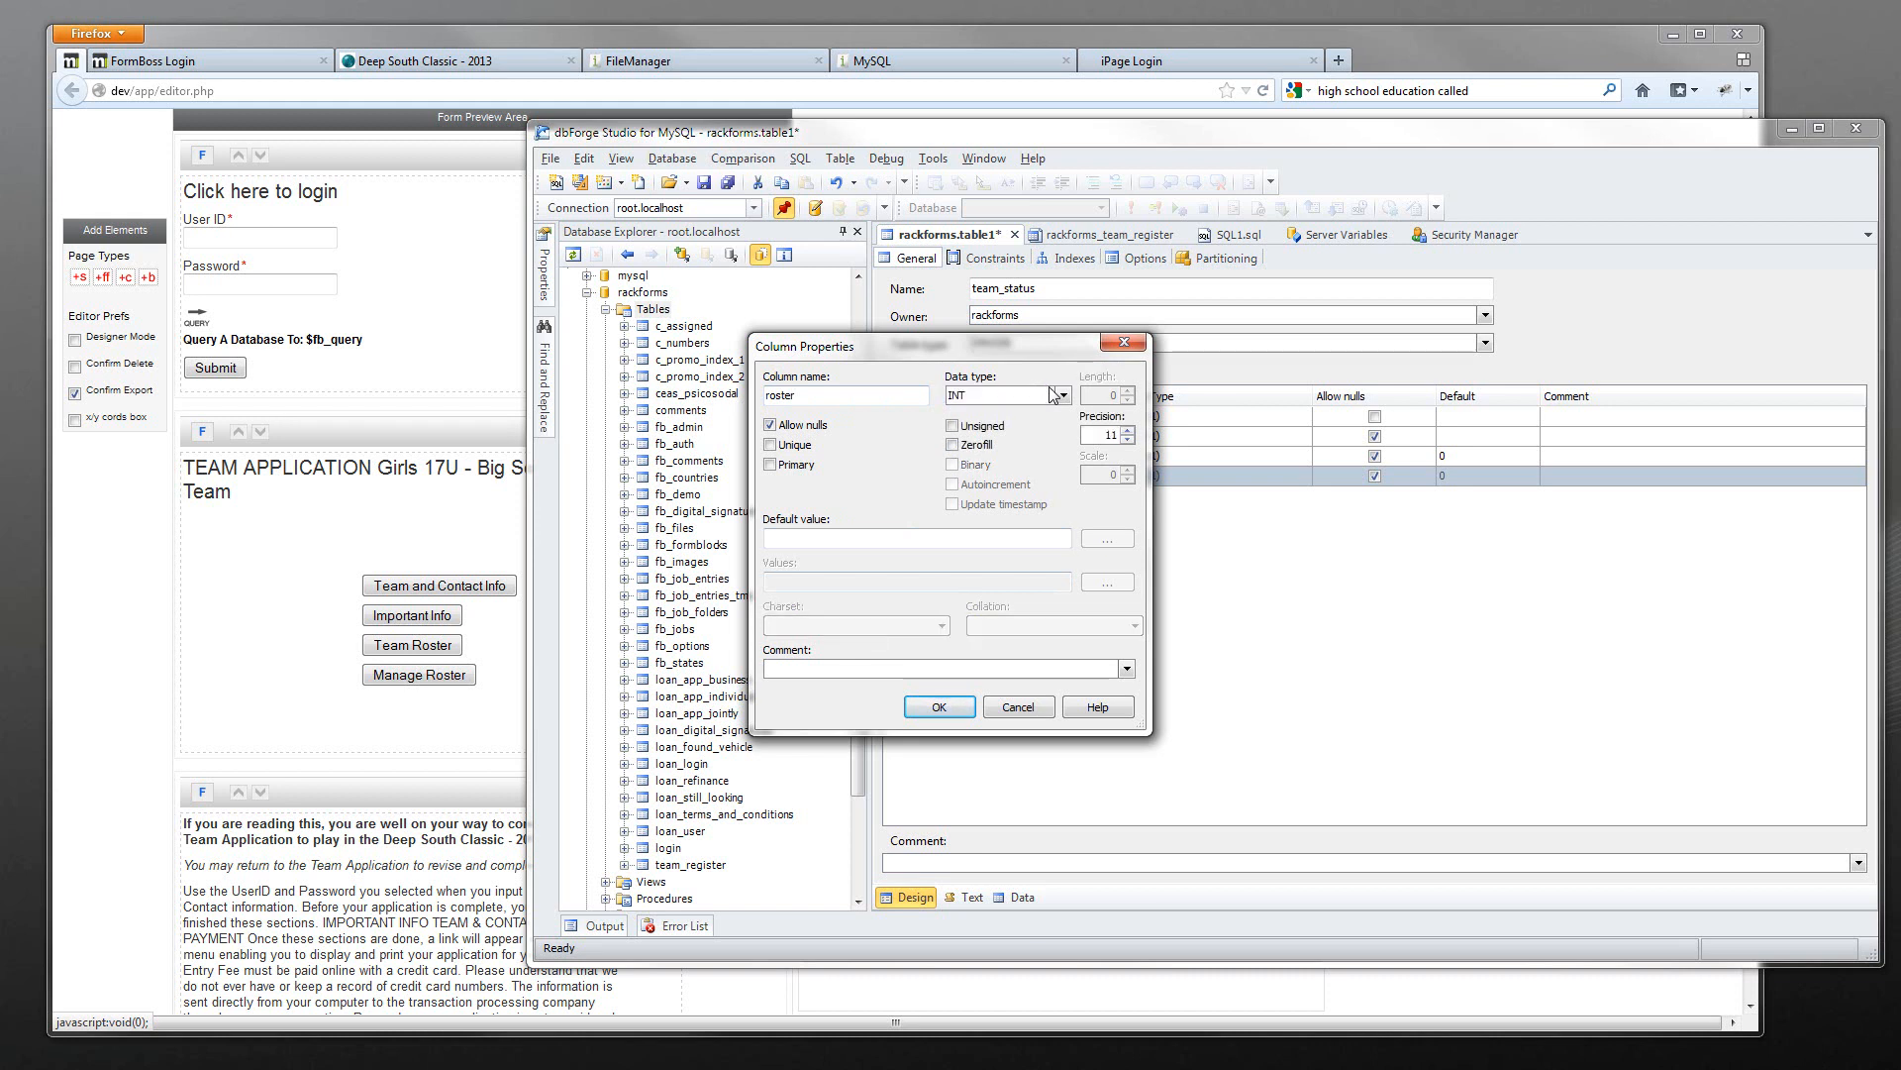
pyautogui.click(909, 538)
pyautogui.write('0')
pyautogui.press('Return')
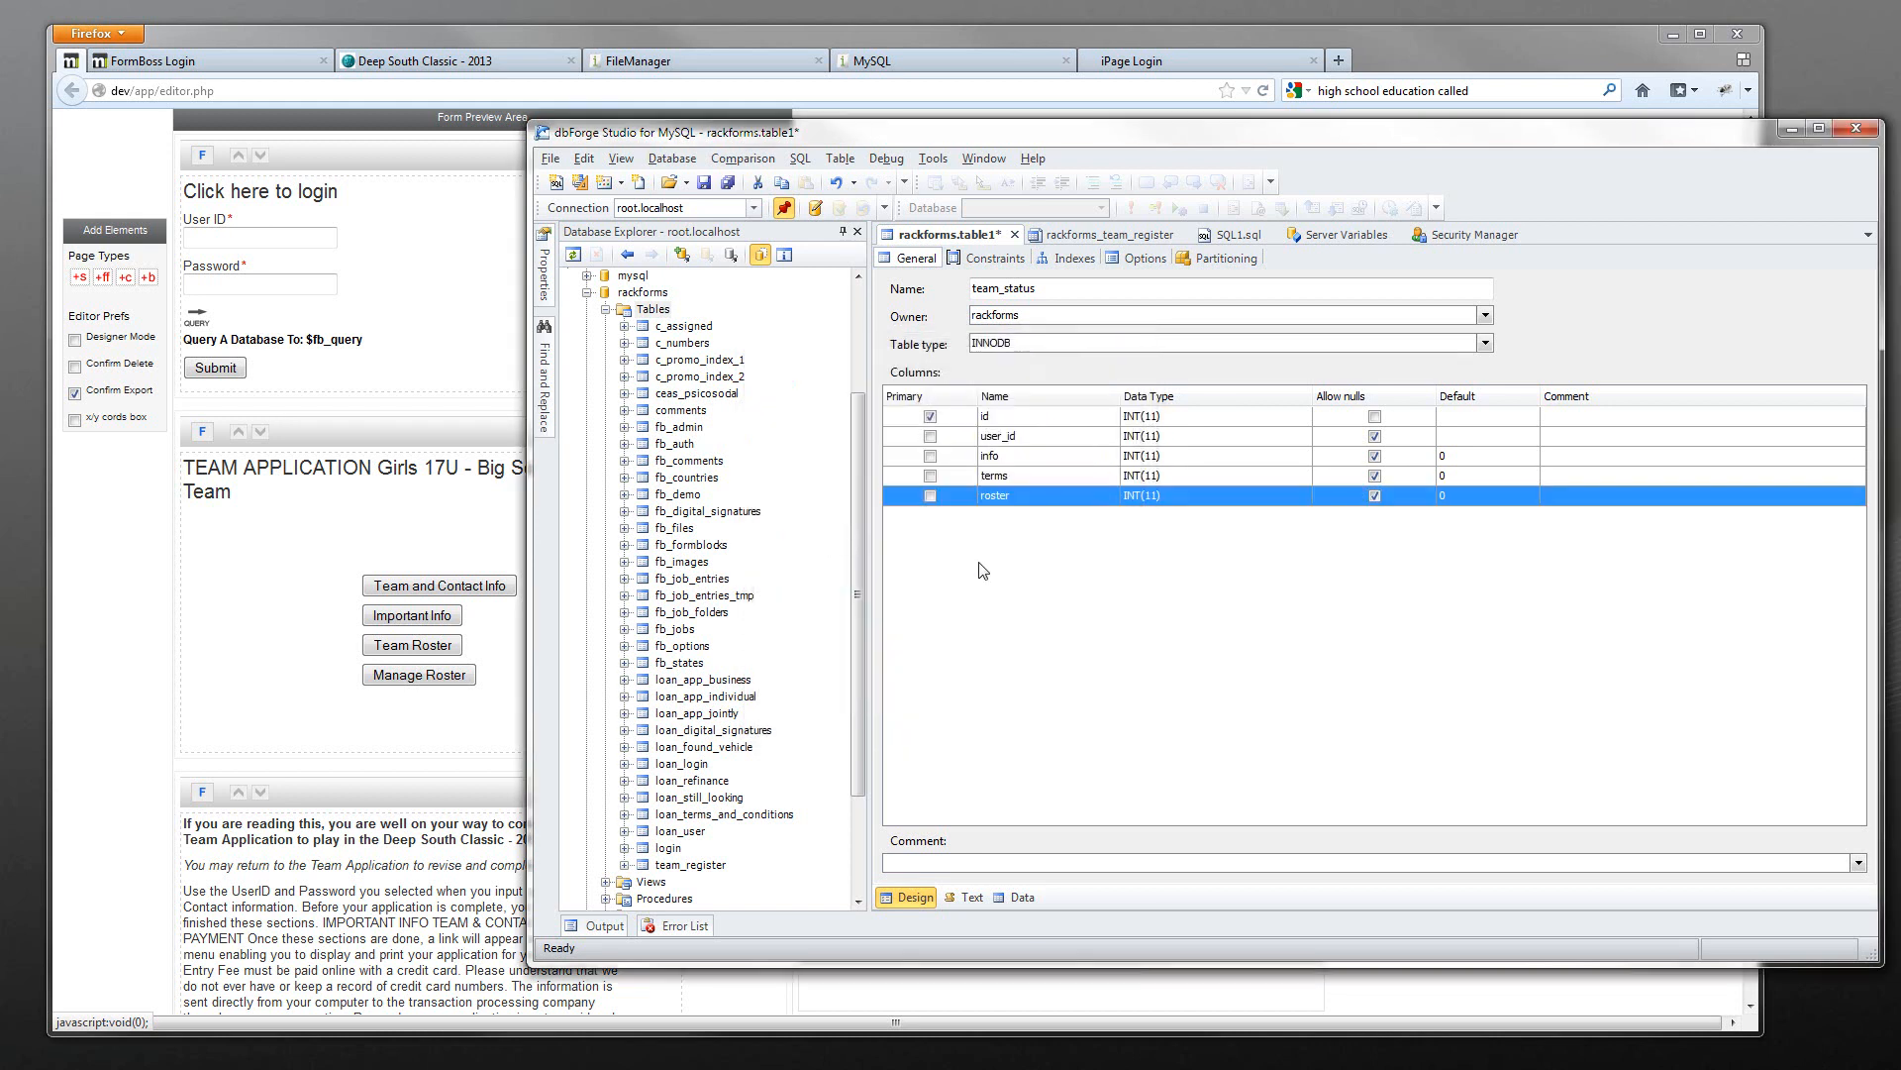
pyautogui.hotkey('ctrl', 's')
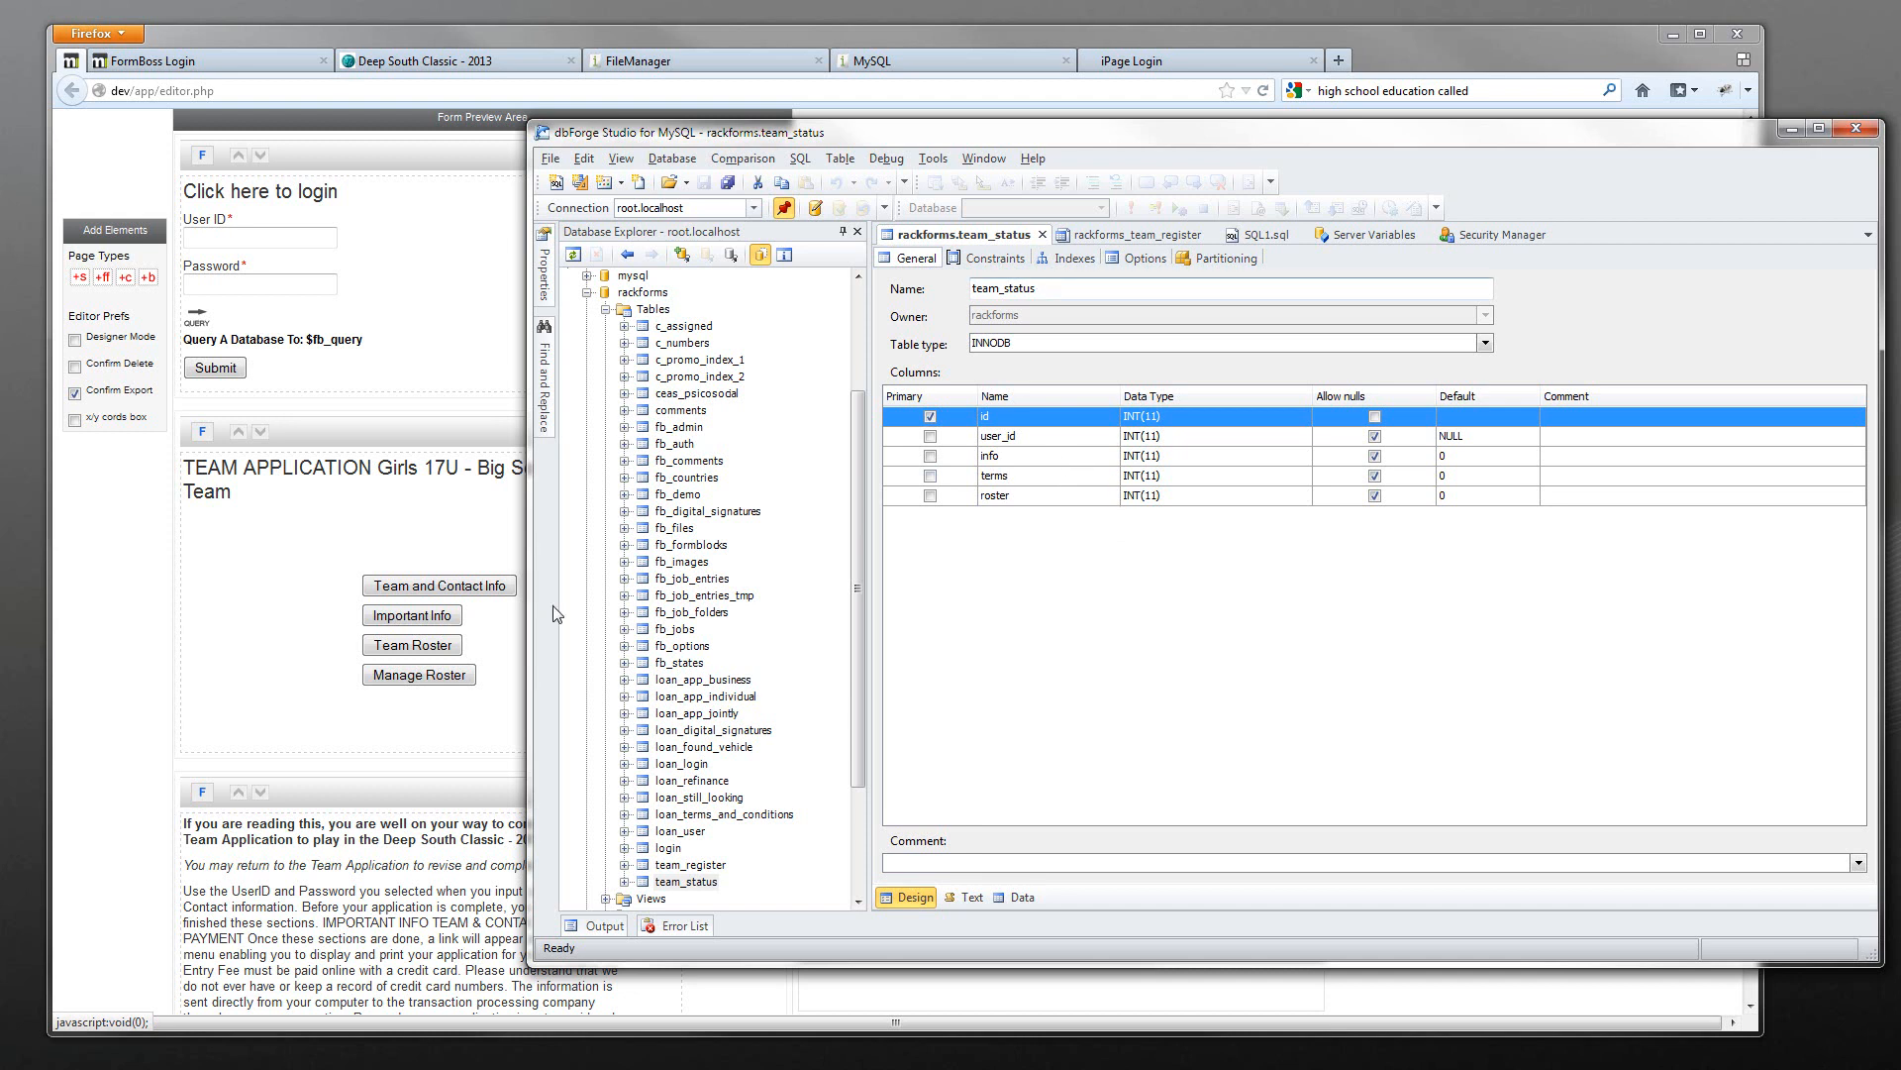
# - Add a database query element to the form's second page
pyautogui.click(356, 538)
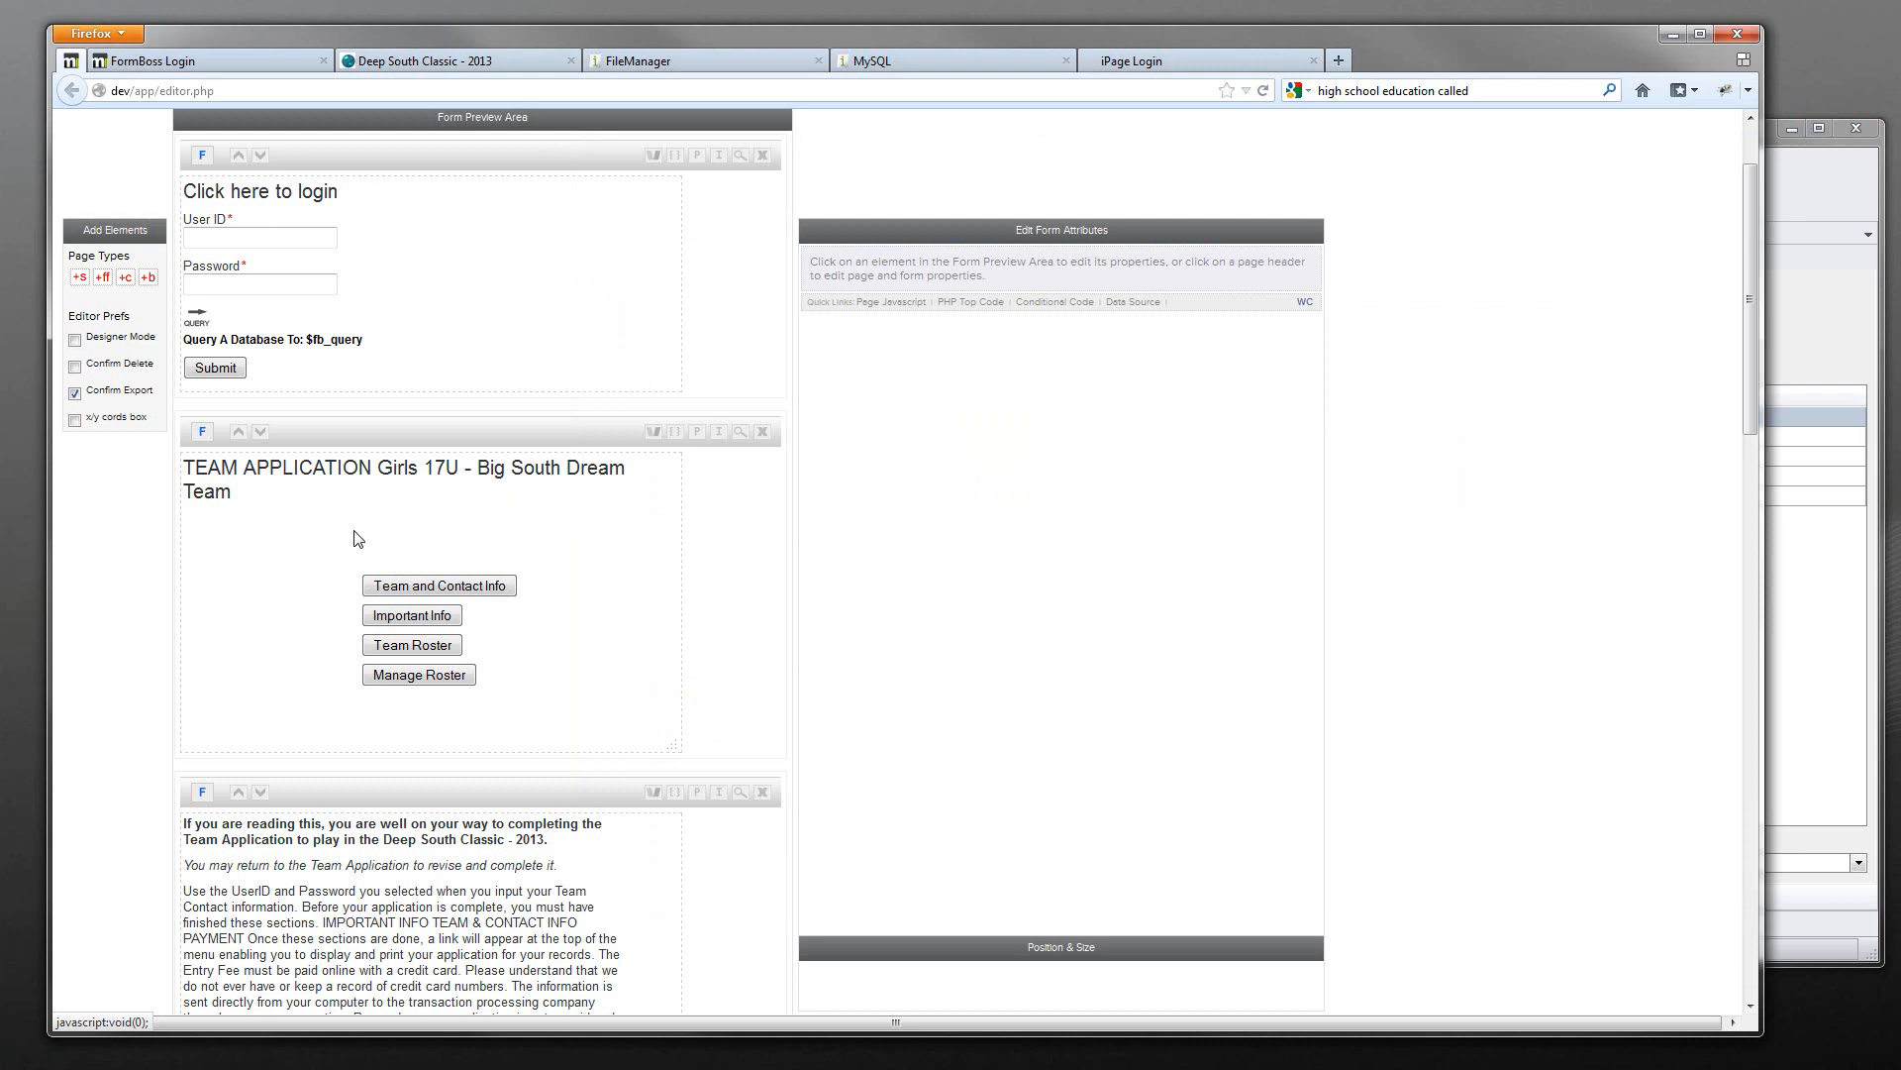
pyautogui.click(422, 426)
pyautogui.click(83, 653)
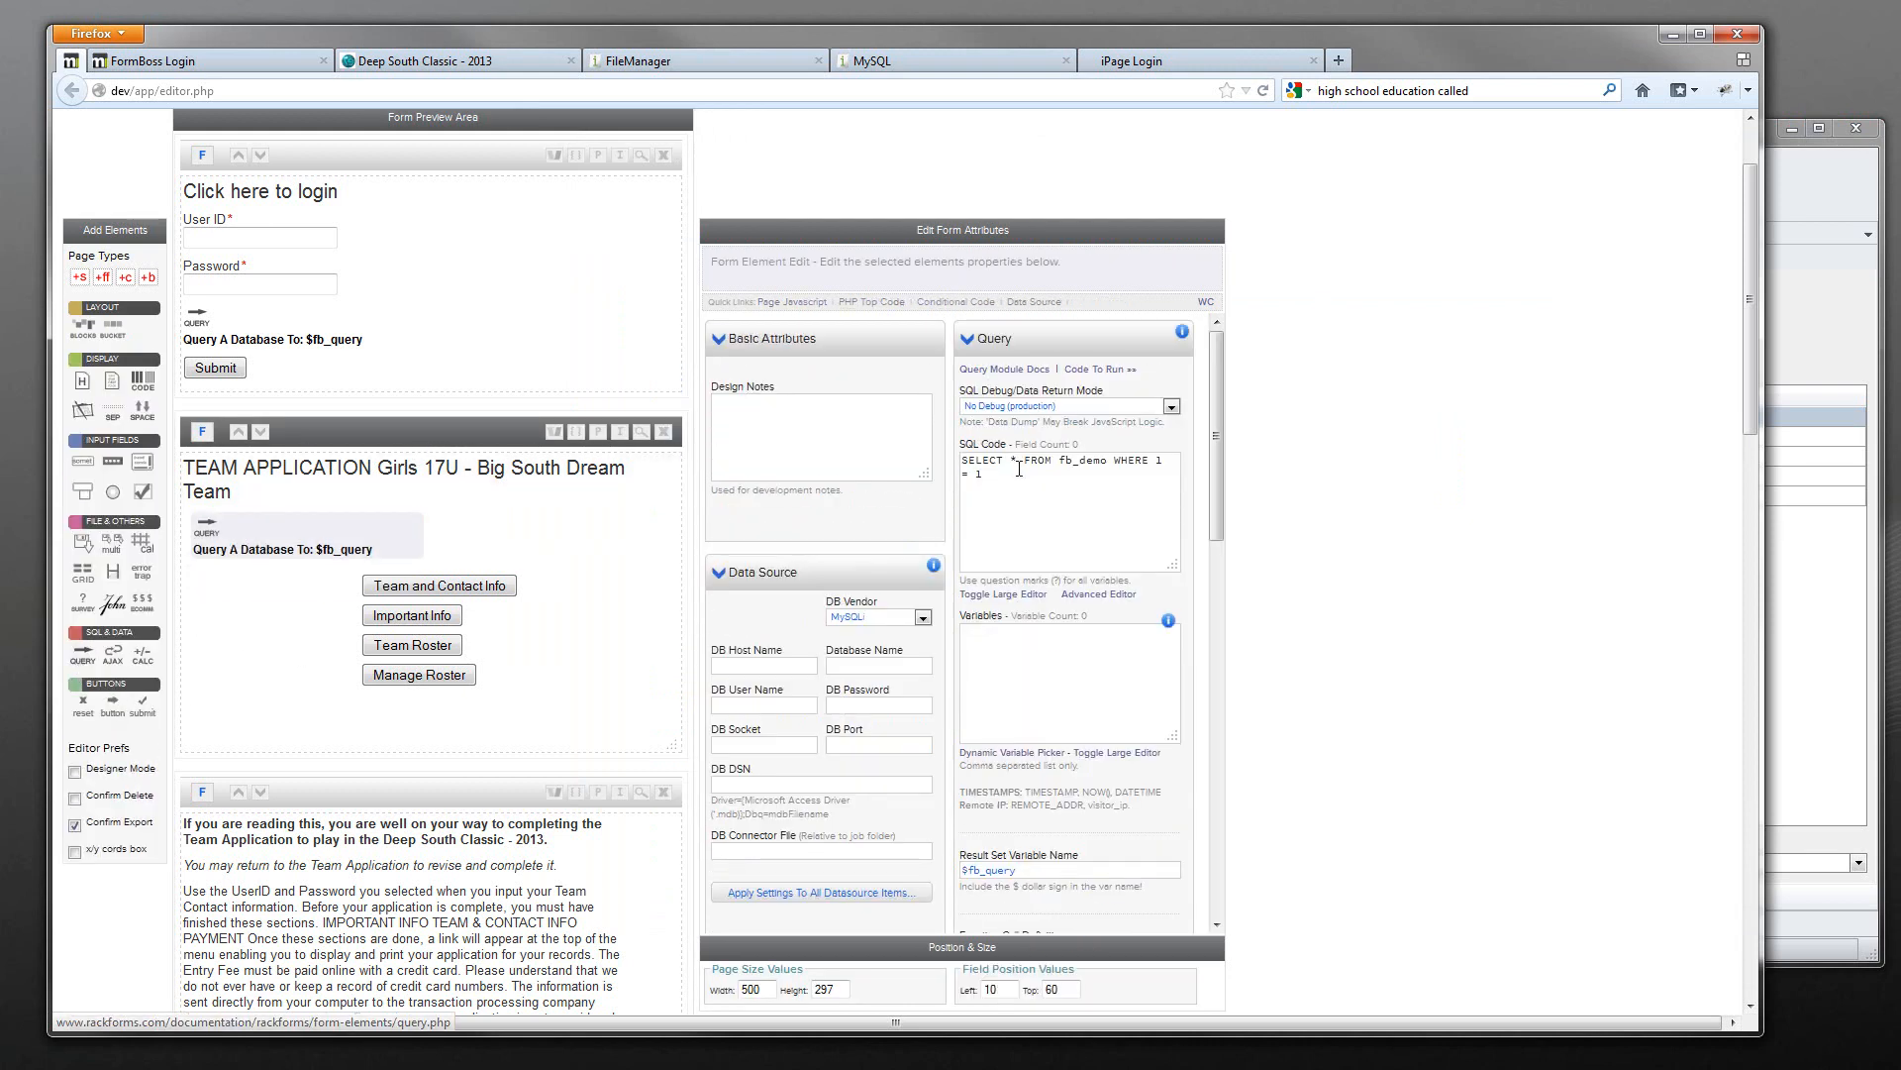
# - Rewrite the query's SQL to SELECT * FROM team_status WHERE user_id = ?
pyautogui.moveTo(1026, 491); pyautogui.dragTo(1028, 468)
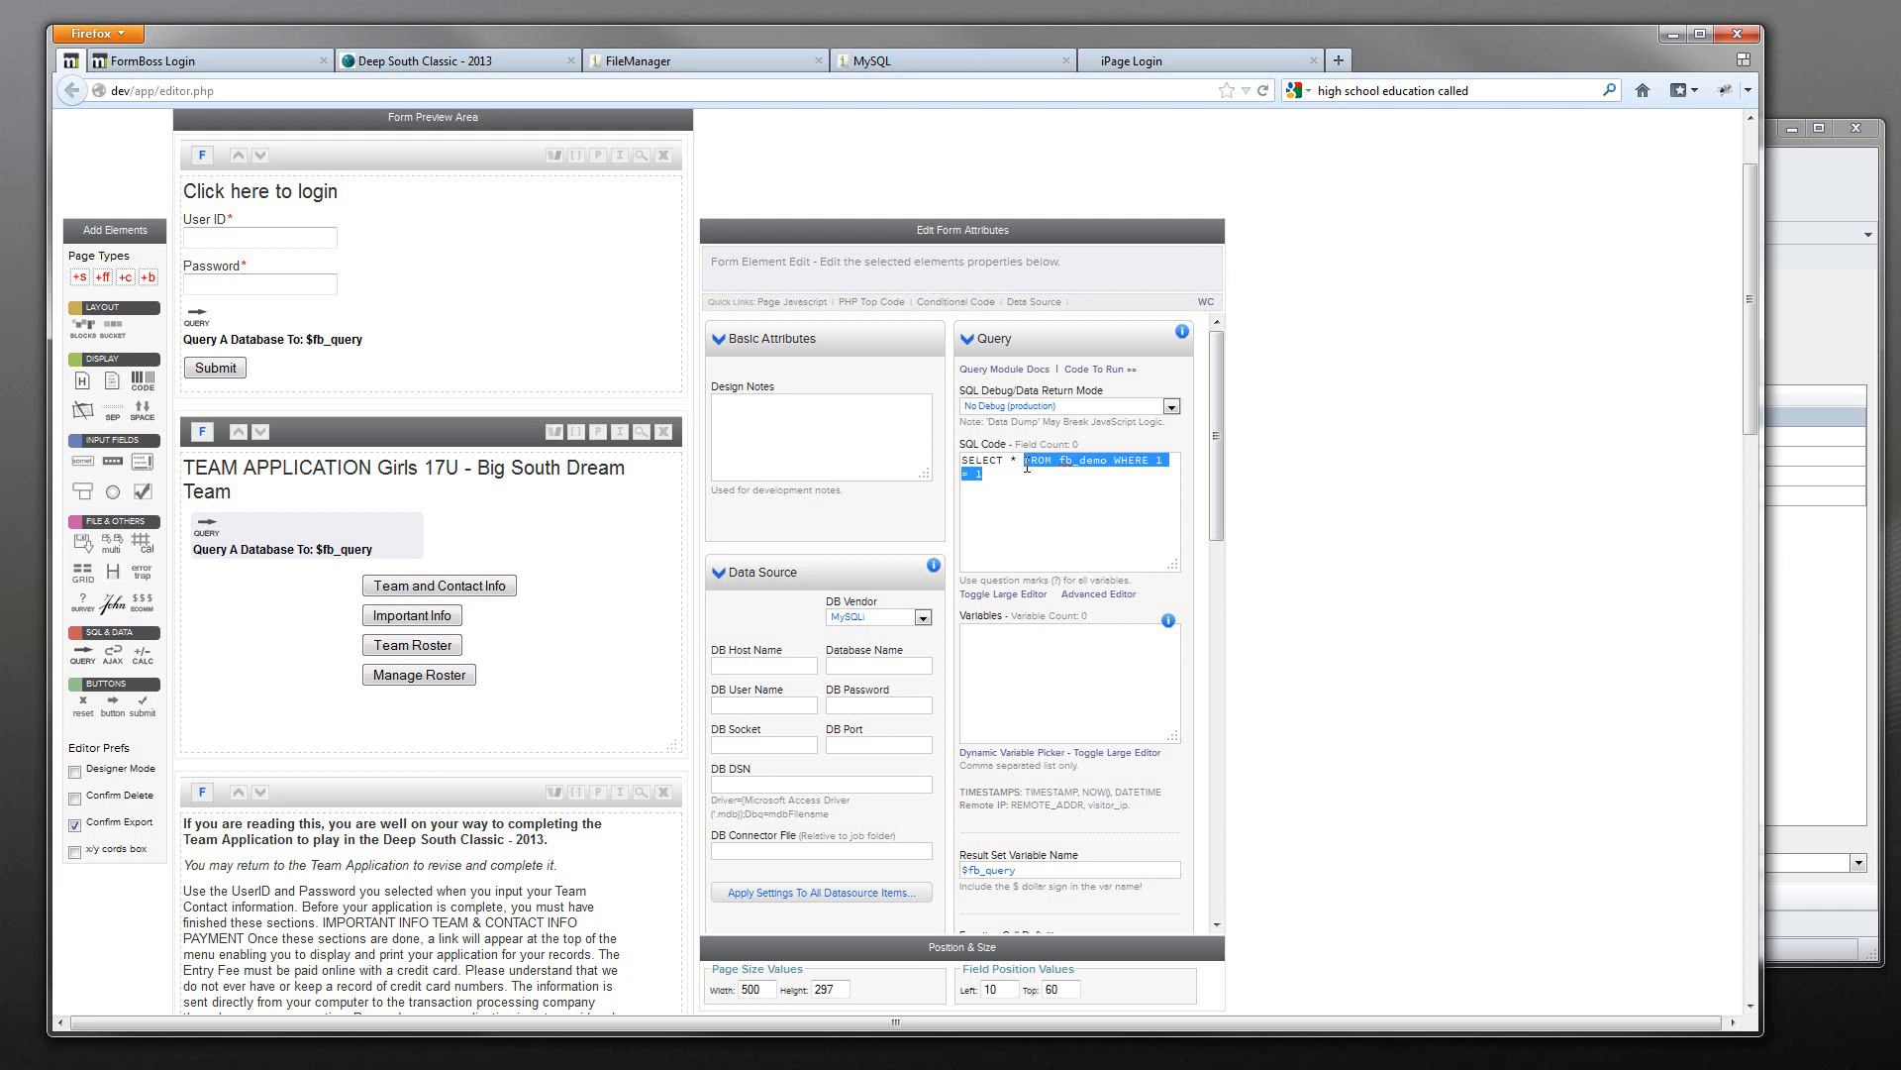
pyautogui.write('FROM ')
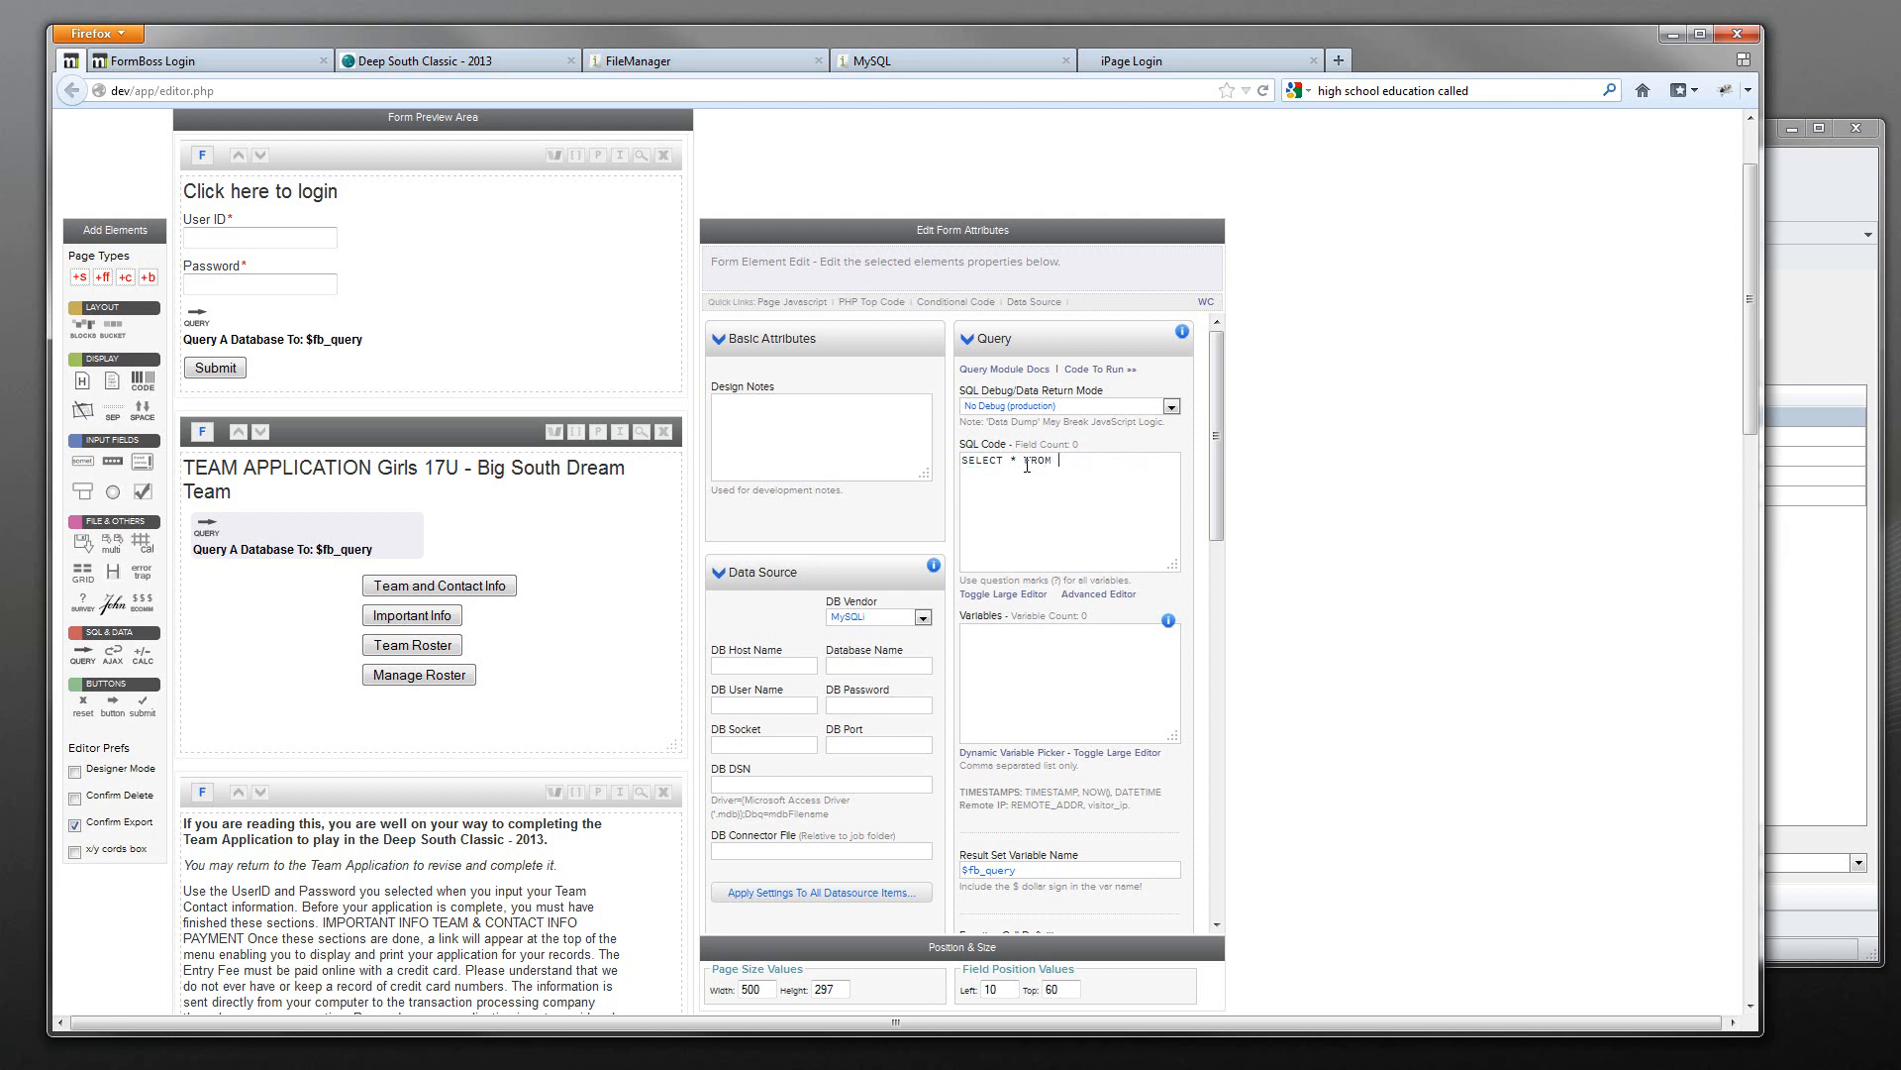
pyautogui.write('team_ststus')
pyautogui.press('BackSpace')
pyautogui.press('BackSpace')
pyautogui.press('BackSpace')
pyautogui.write('atus')
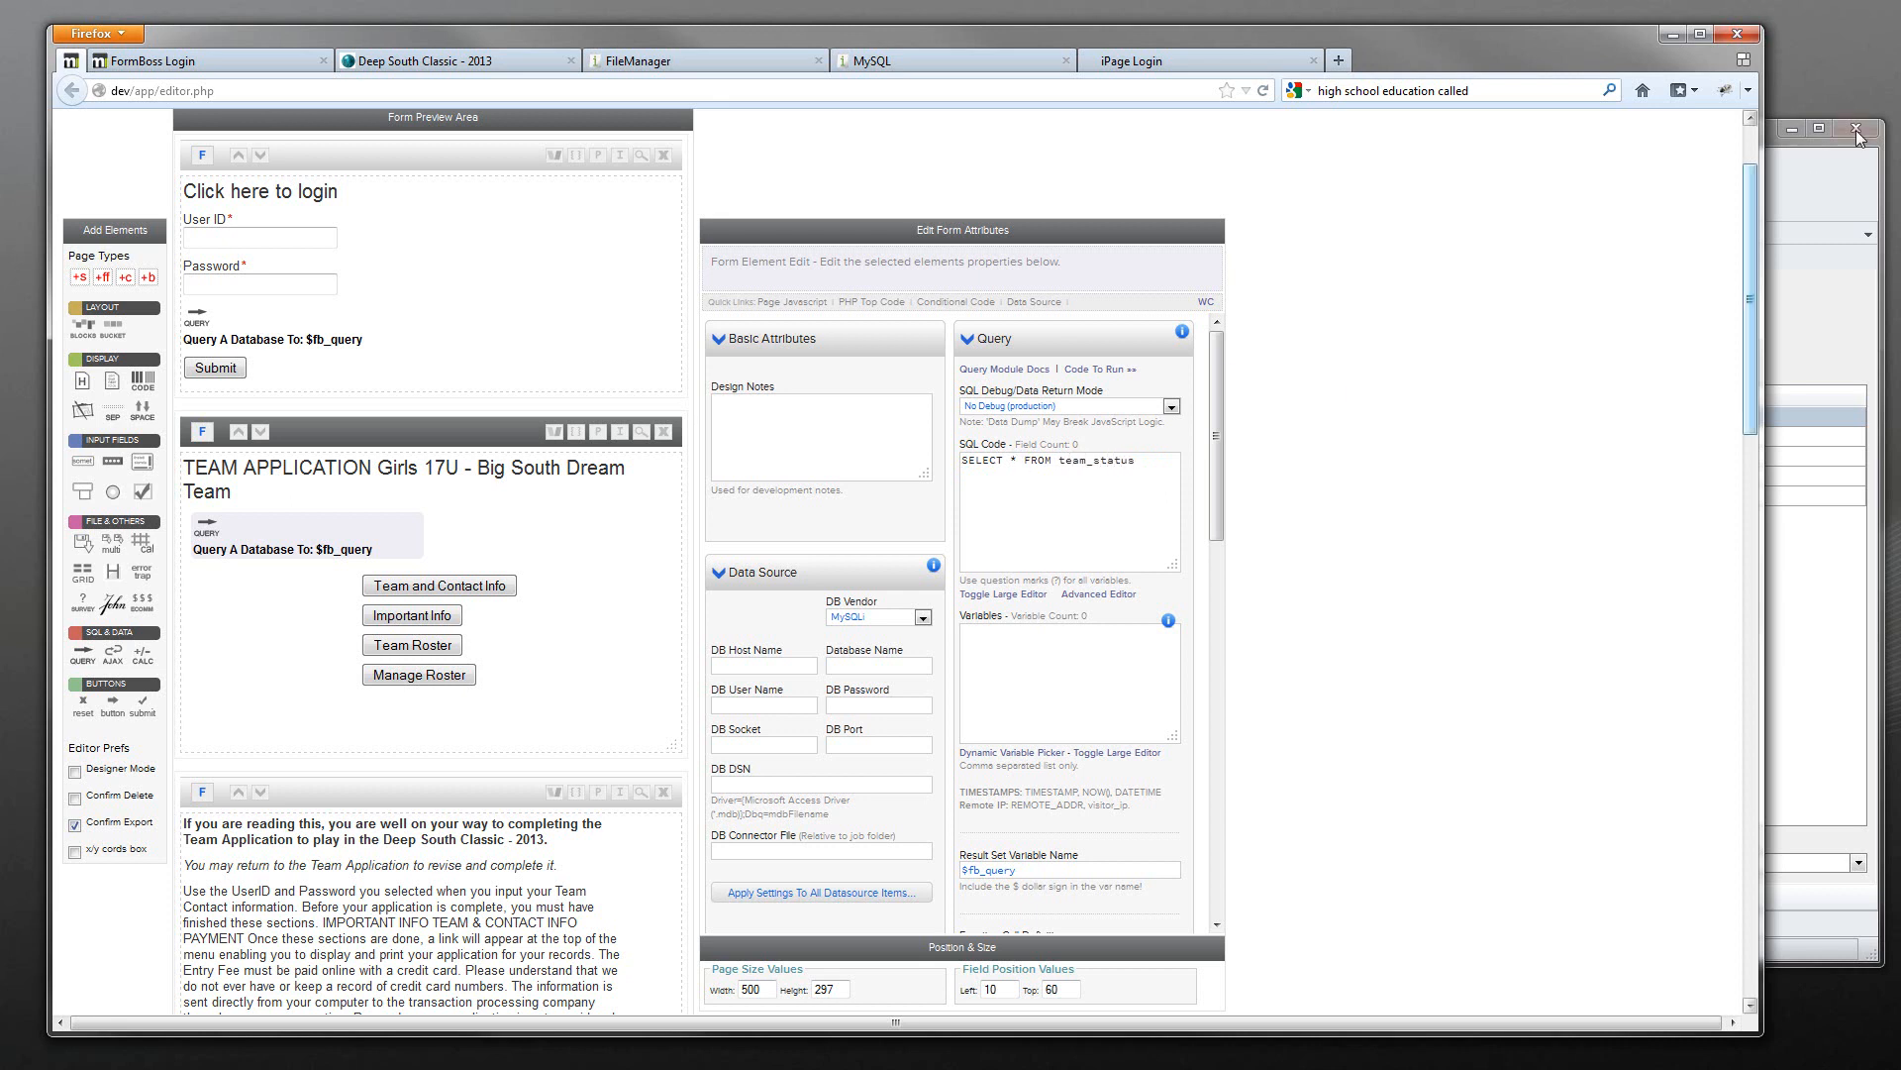
pyautogui.click(1772, 317)
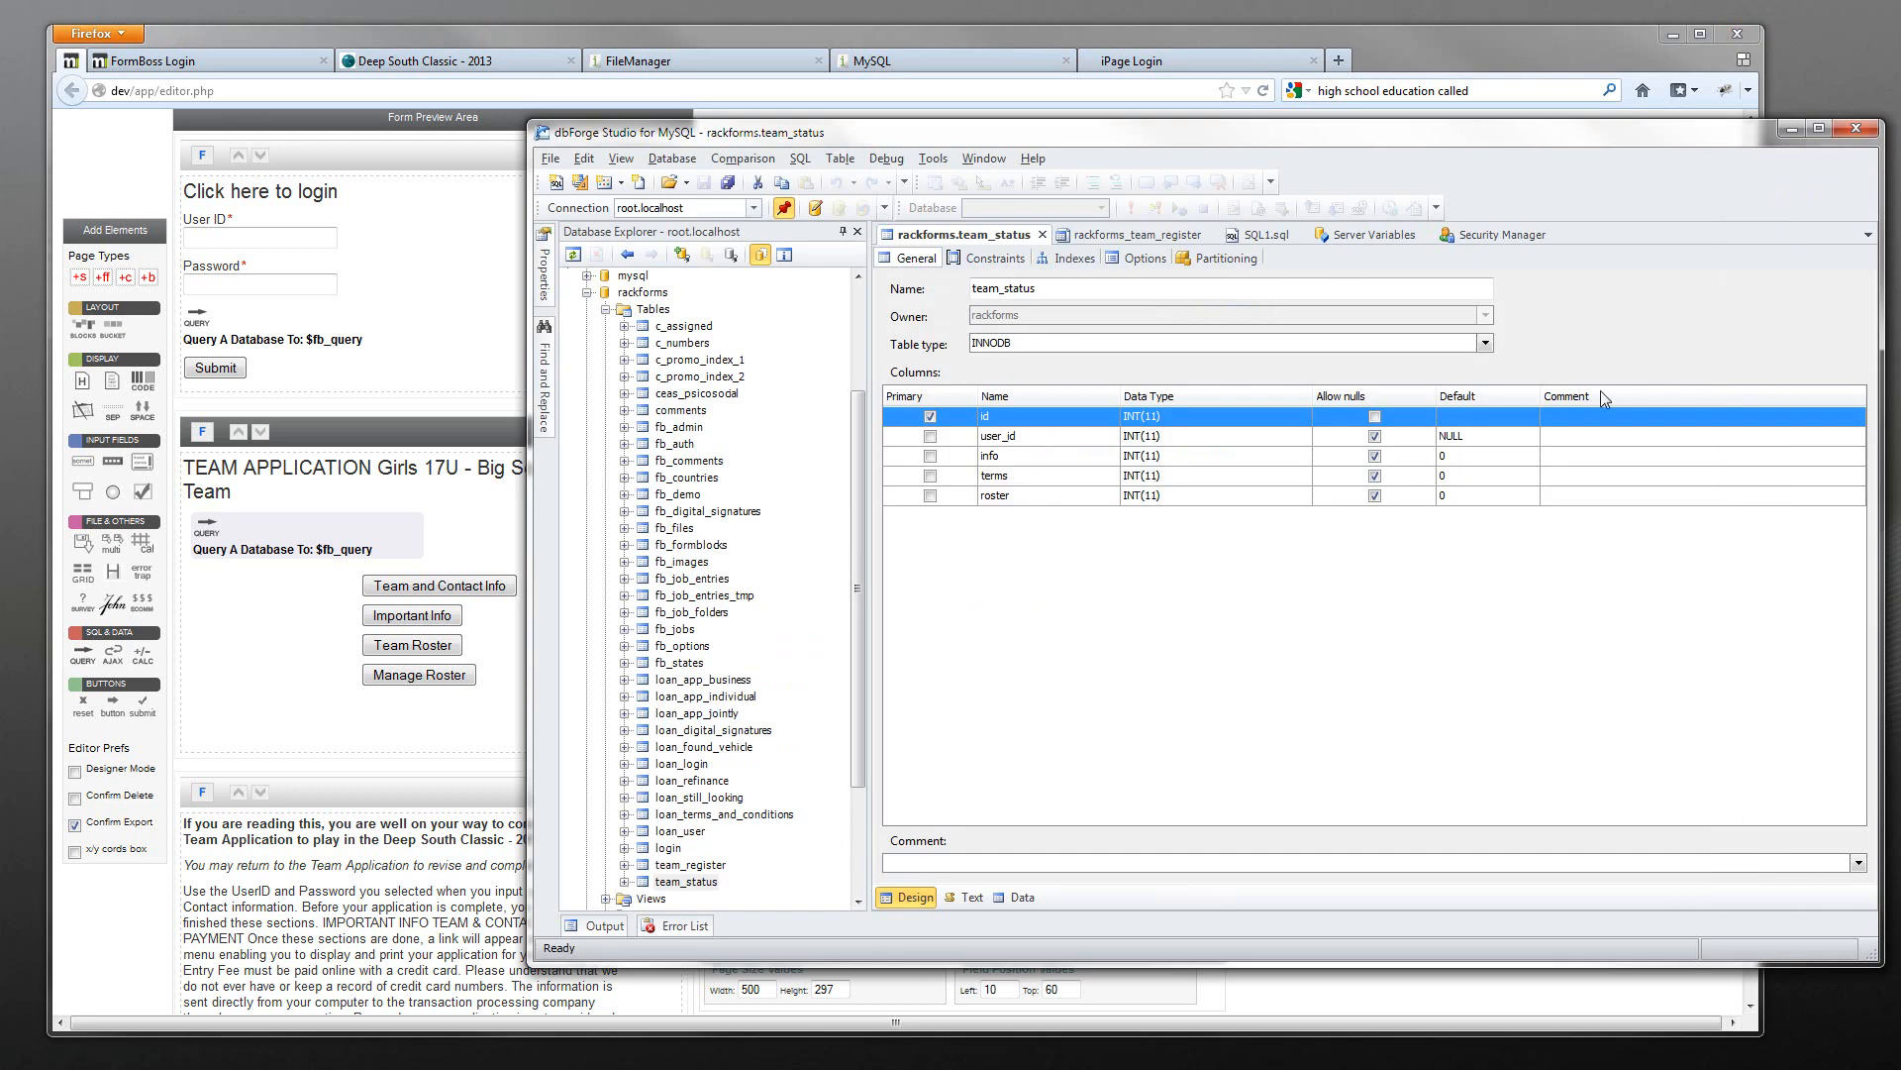
pyautogui.click(356, 539)
pyautogui.click(355, 531)
pyautogui.write('WG')
pyautogui.write('HERE user')
pyautogui.write('_id = ?')
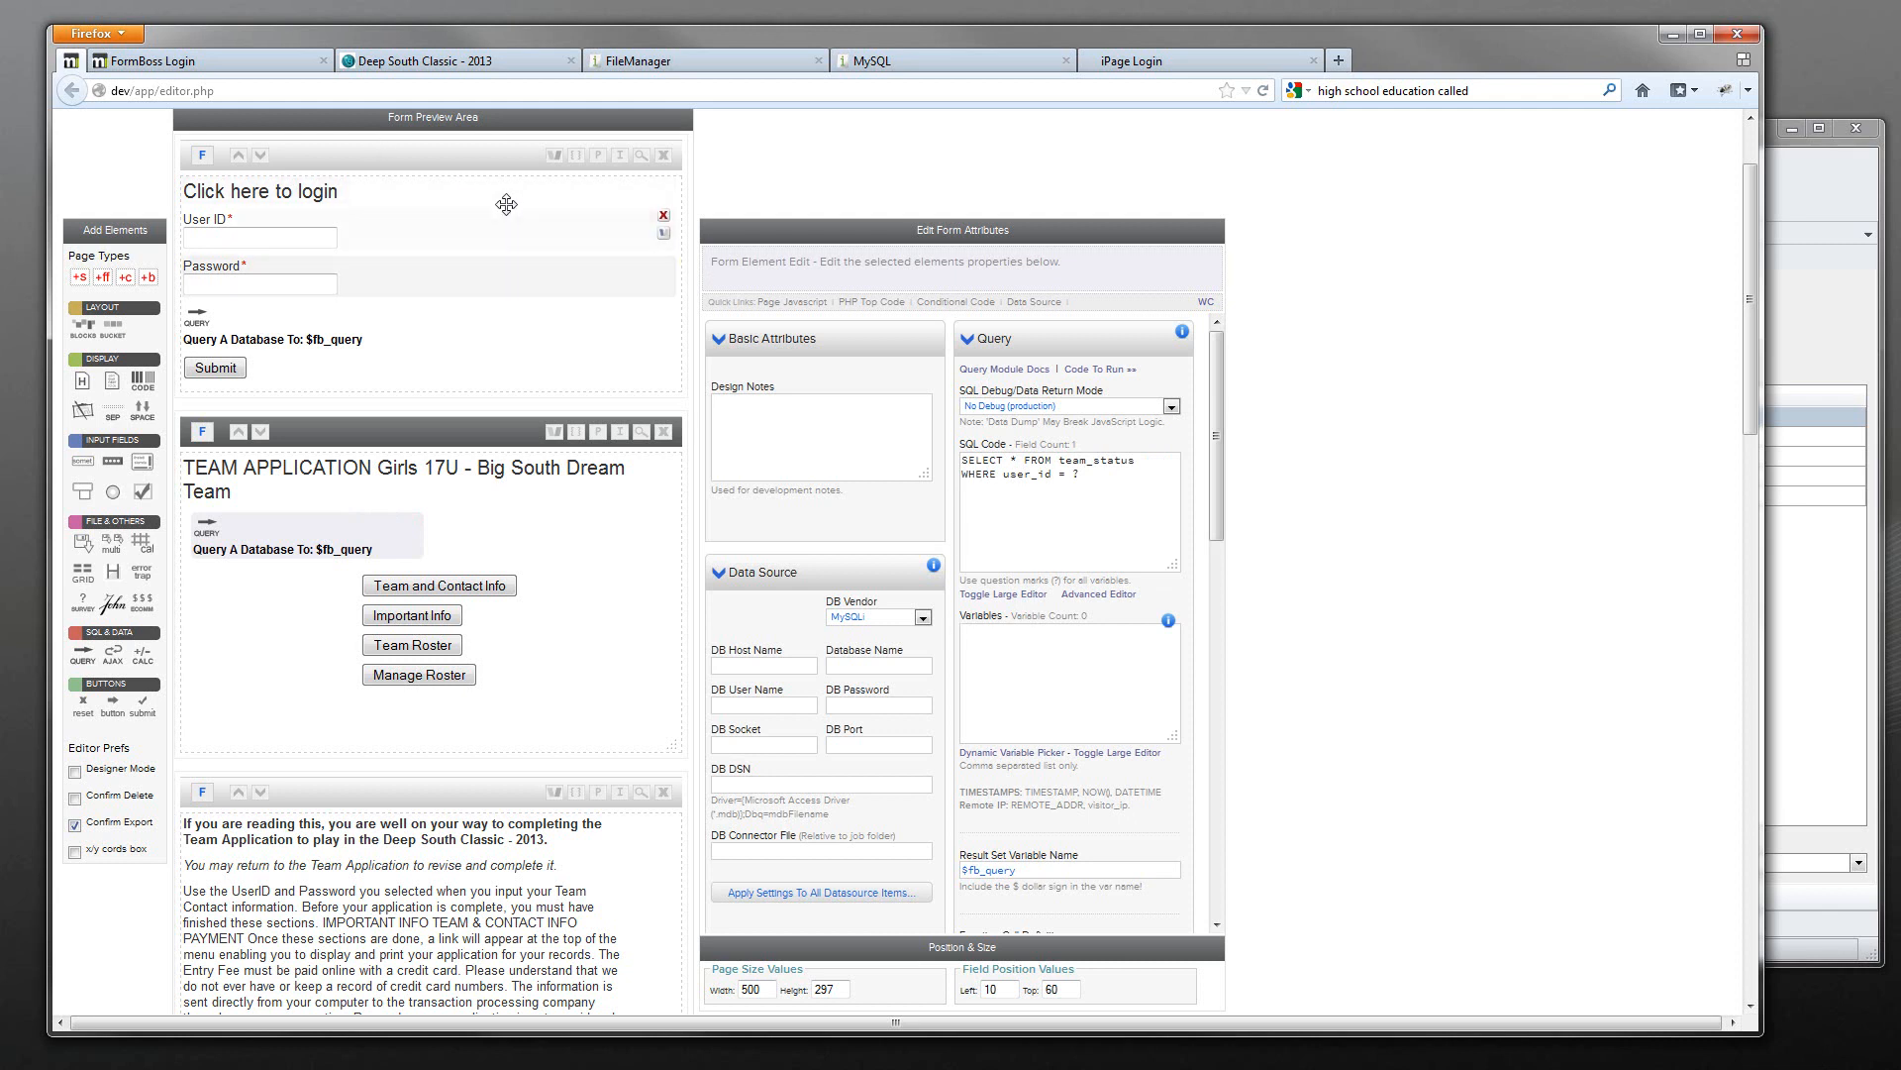
# - Enter $R{['user_id']} in the query's after-query code, modelled on the login query
pyautogui.moveTo(1216, 432); pyautogui.dragTo(1216, 775)
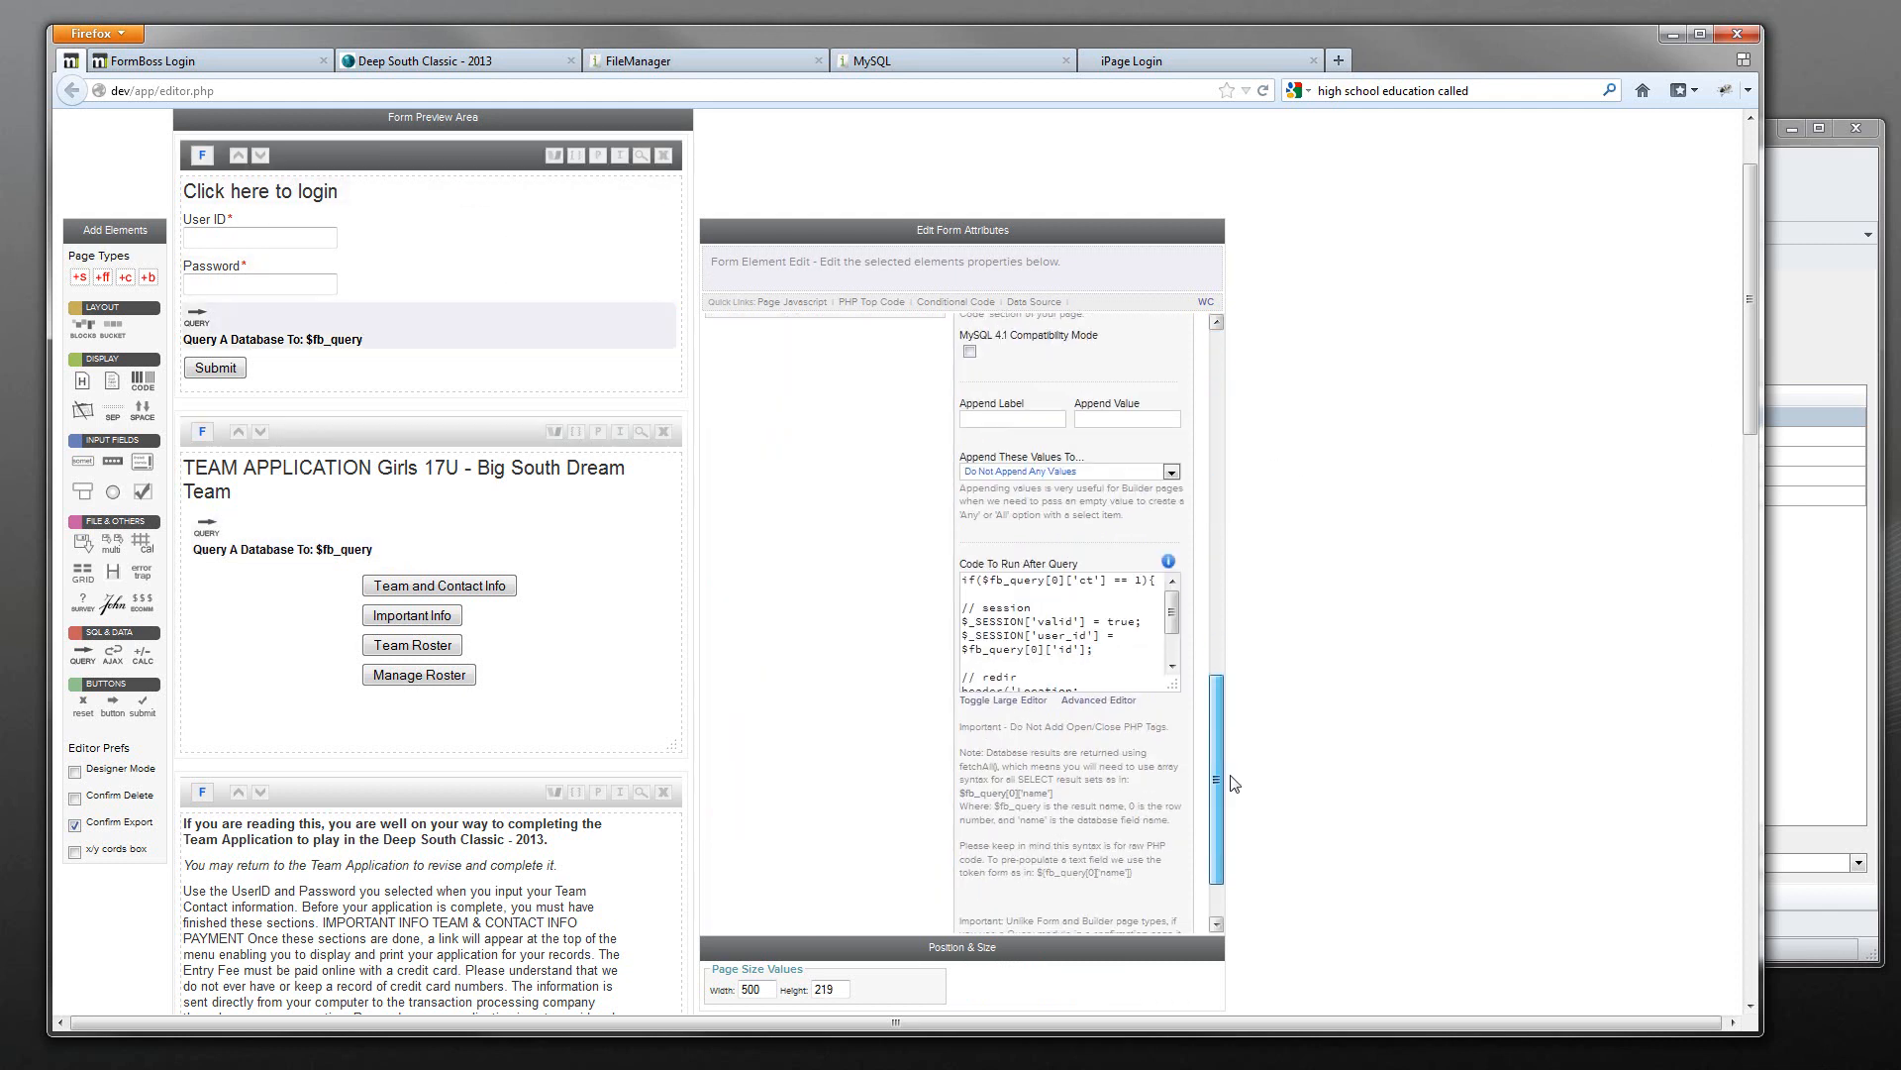
pyautogui.click(1098, 637)
pyautogui.moveTo(1088, 637); pyautogui.dragTo(1040, 642)
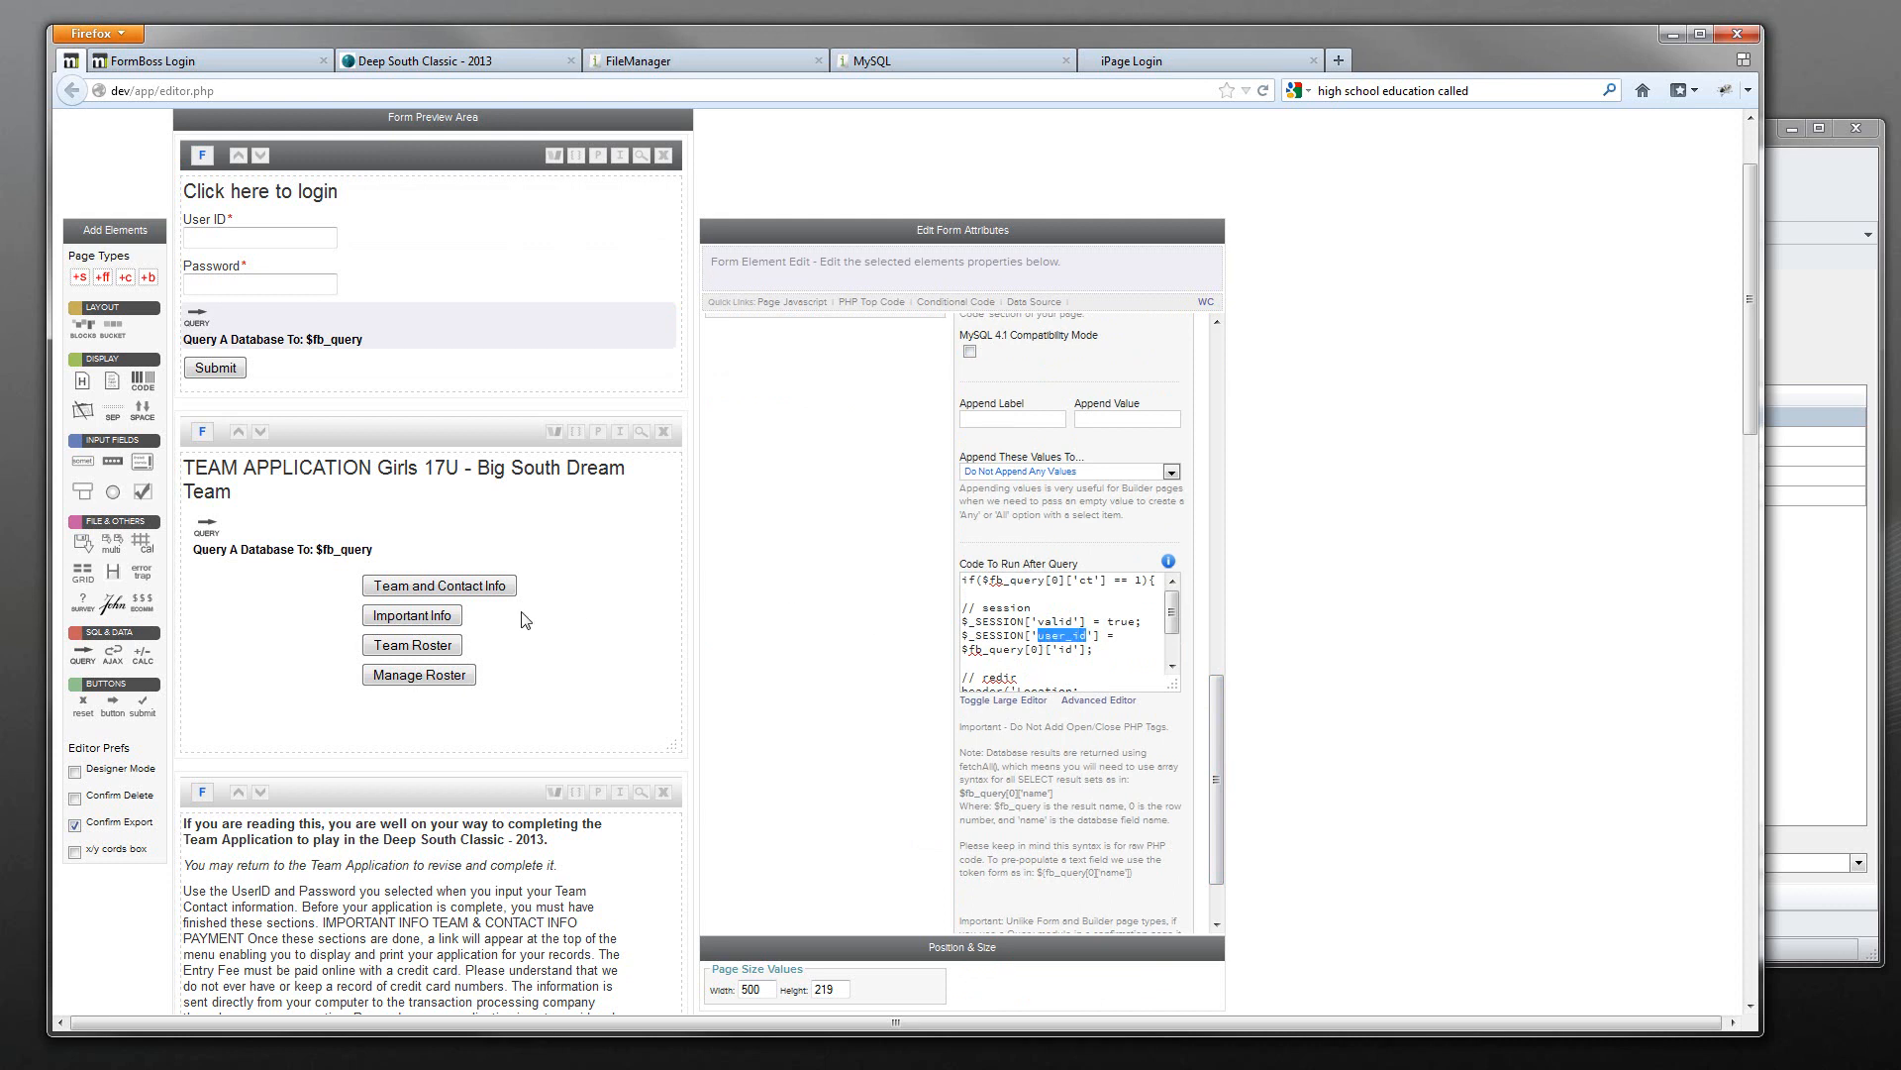
pyautogui.click(381, 552)
pyautogui.write("$R{['user_id")
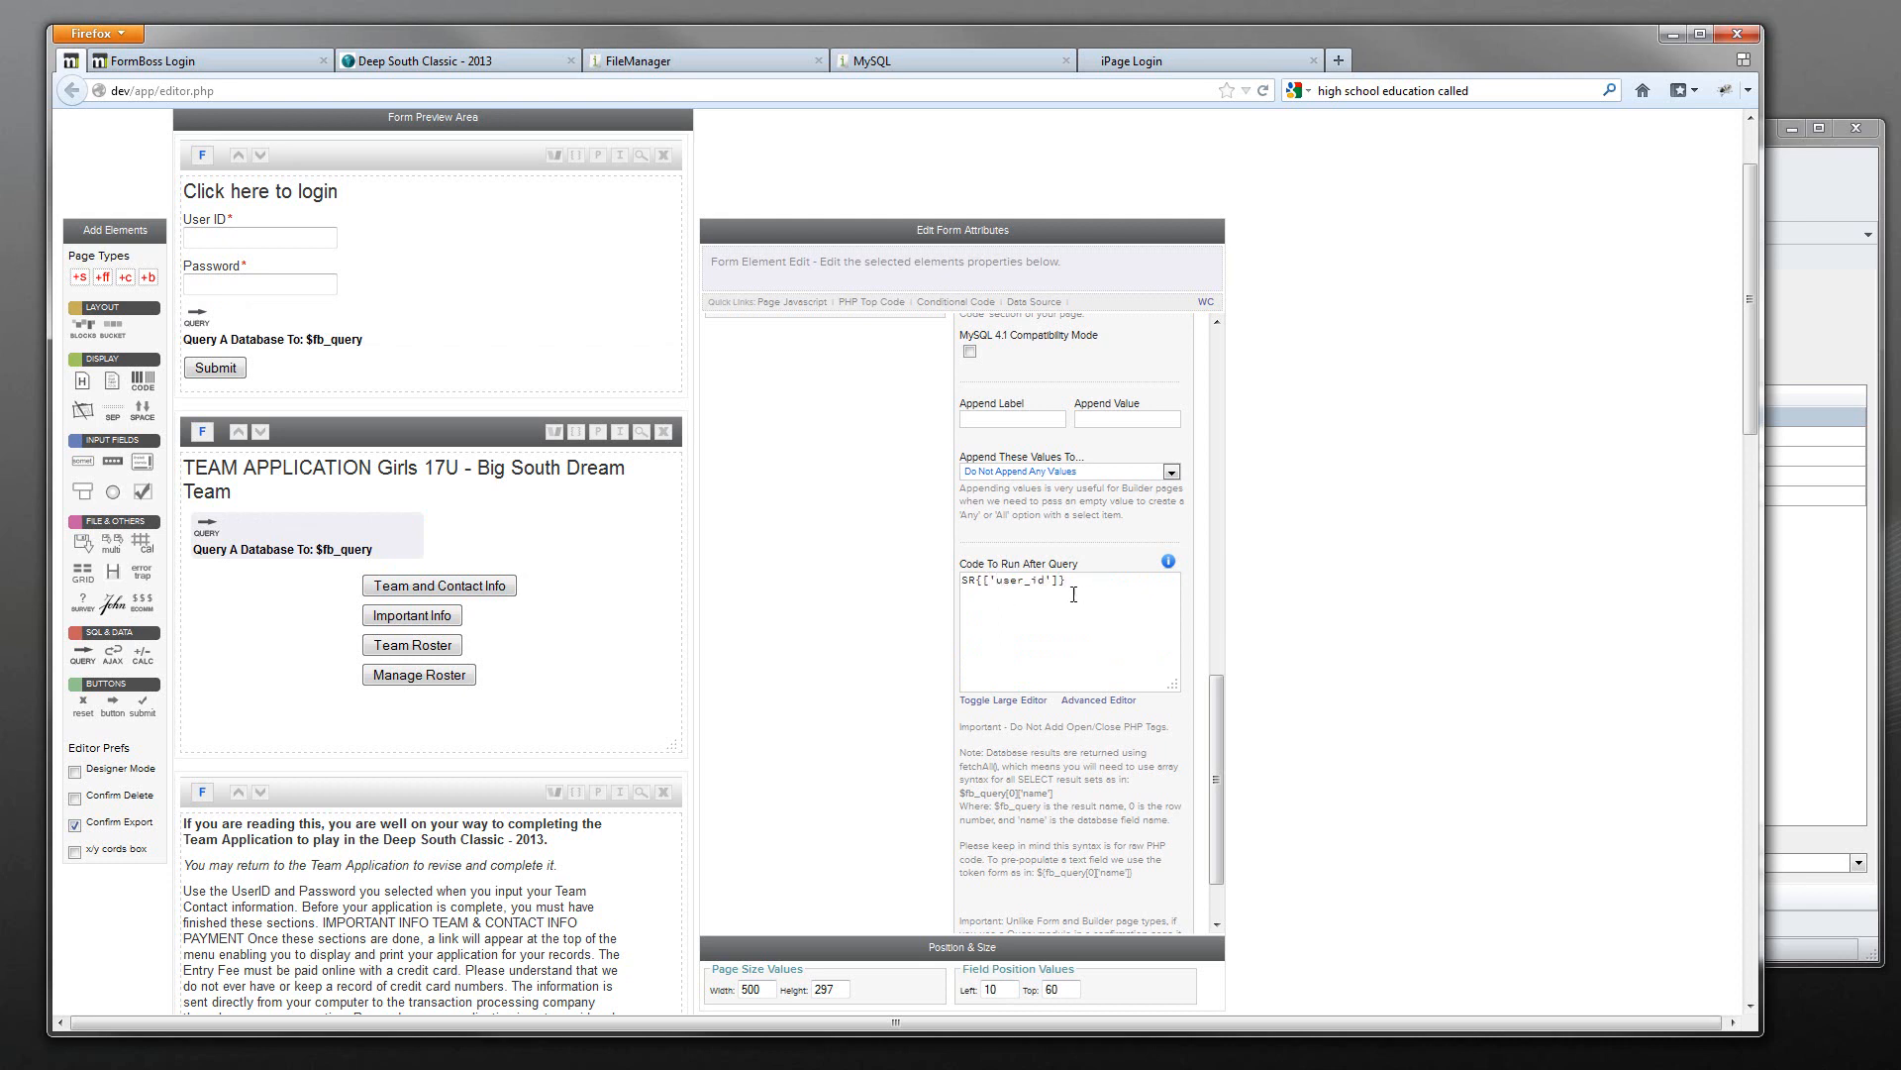
# - Move $R{['user_id']} from the after-query code into the query's Variables box
pyautogui.moveTo(1074, 595); pyautogui.dragTo(733, 538)
pyautogui.hotkey('ctrl', 'x')
pyautogui.moveTo(1218, 679); pyautogui.dragTo(1214, 401)
pyautogui.click(1036, 636)
pyautogui.hotkey('ctrl', 'v')
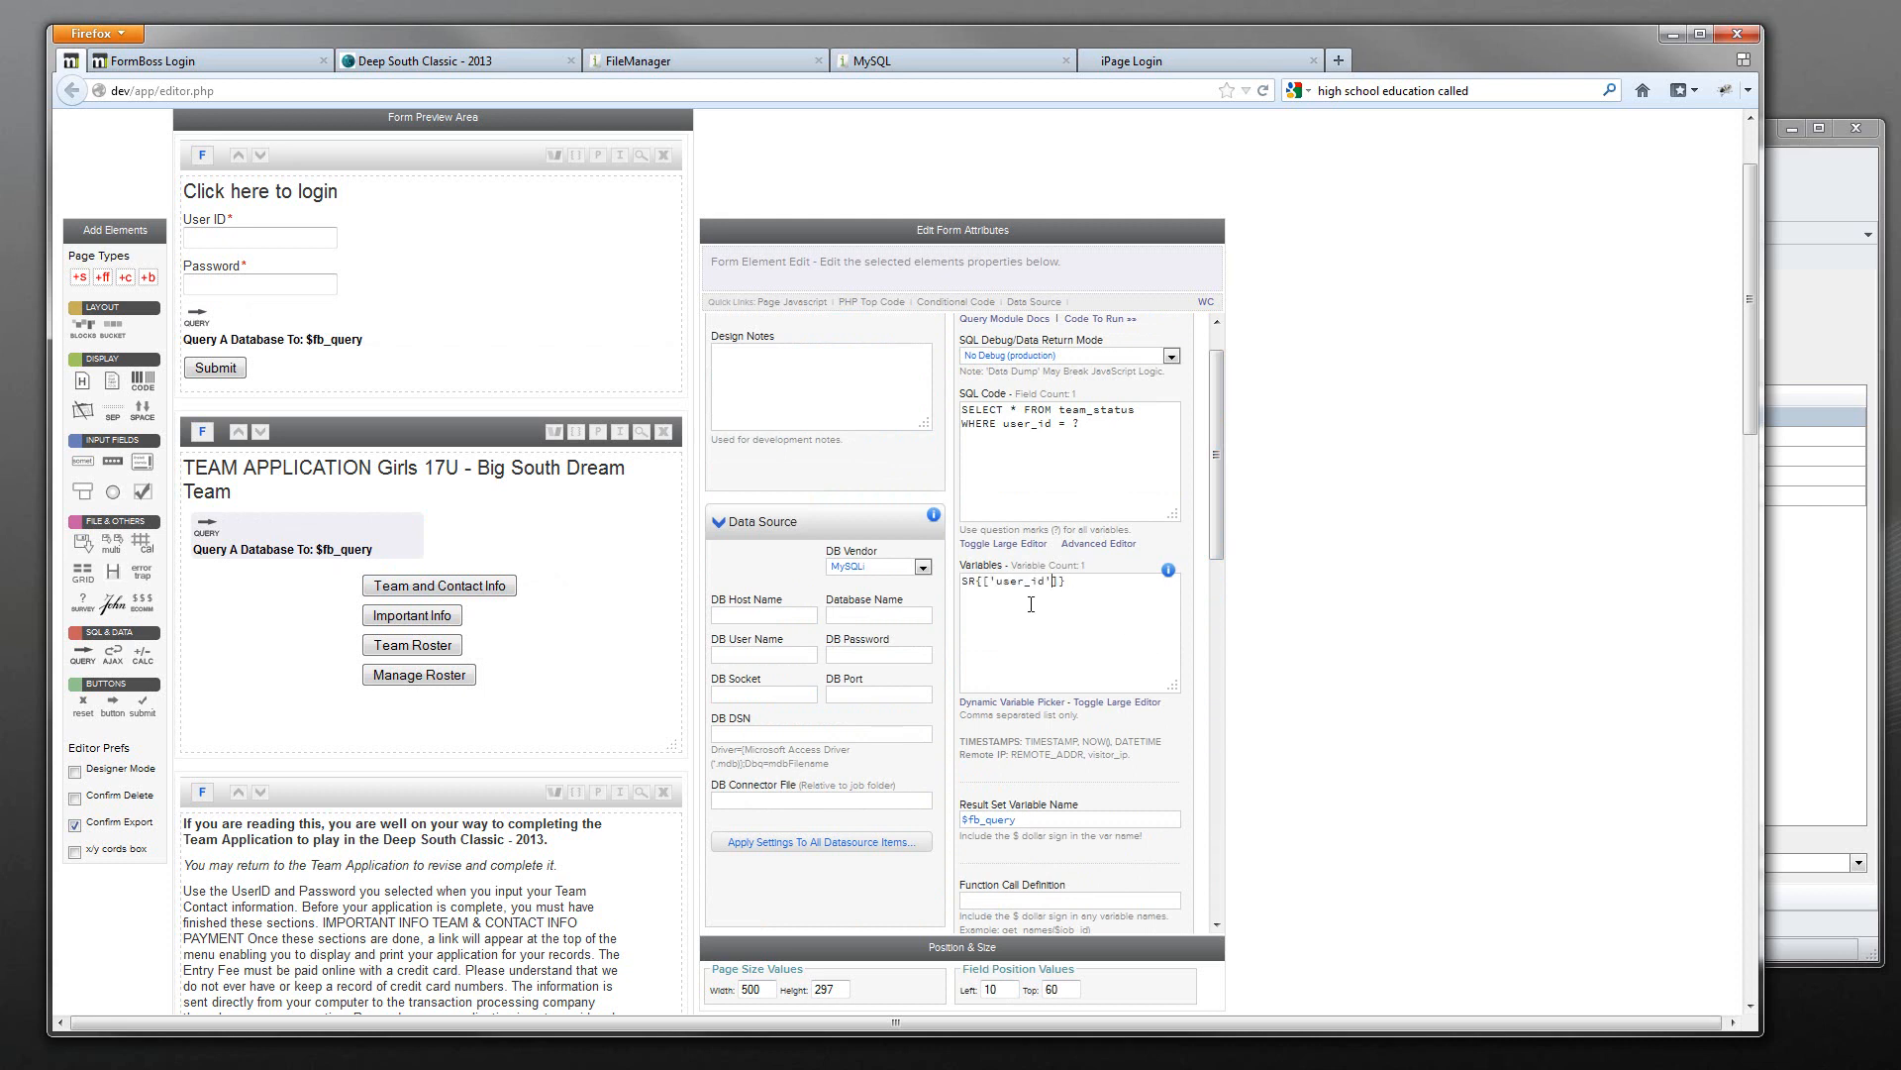
pyautogui.hotkey('ctrl', 'a')
pyautogui.moveTo(995, 580); pyautogui.dragTo(1046, 581)
# - Open the team_status table data in dbForge and add a new empty record
pyautogui.click(1769, 353)
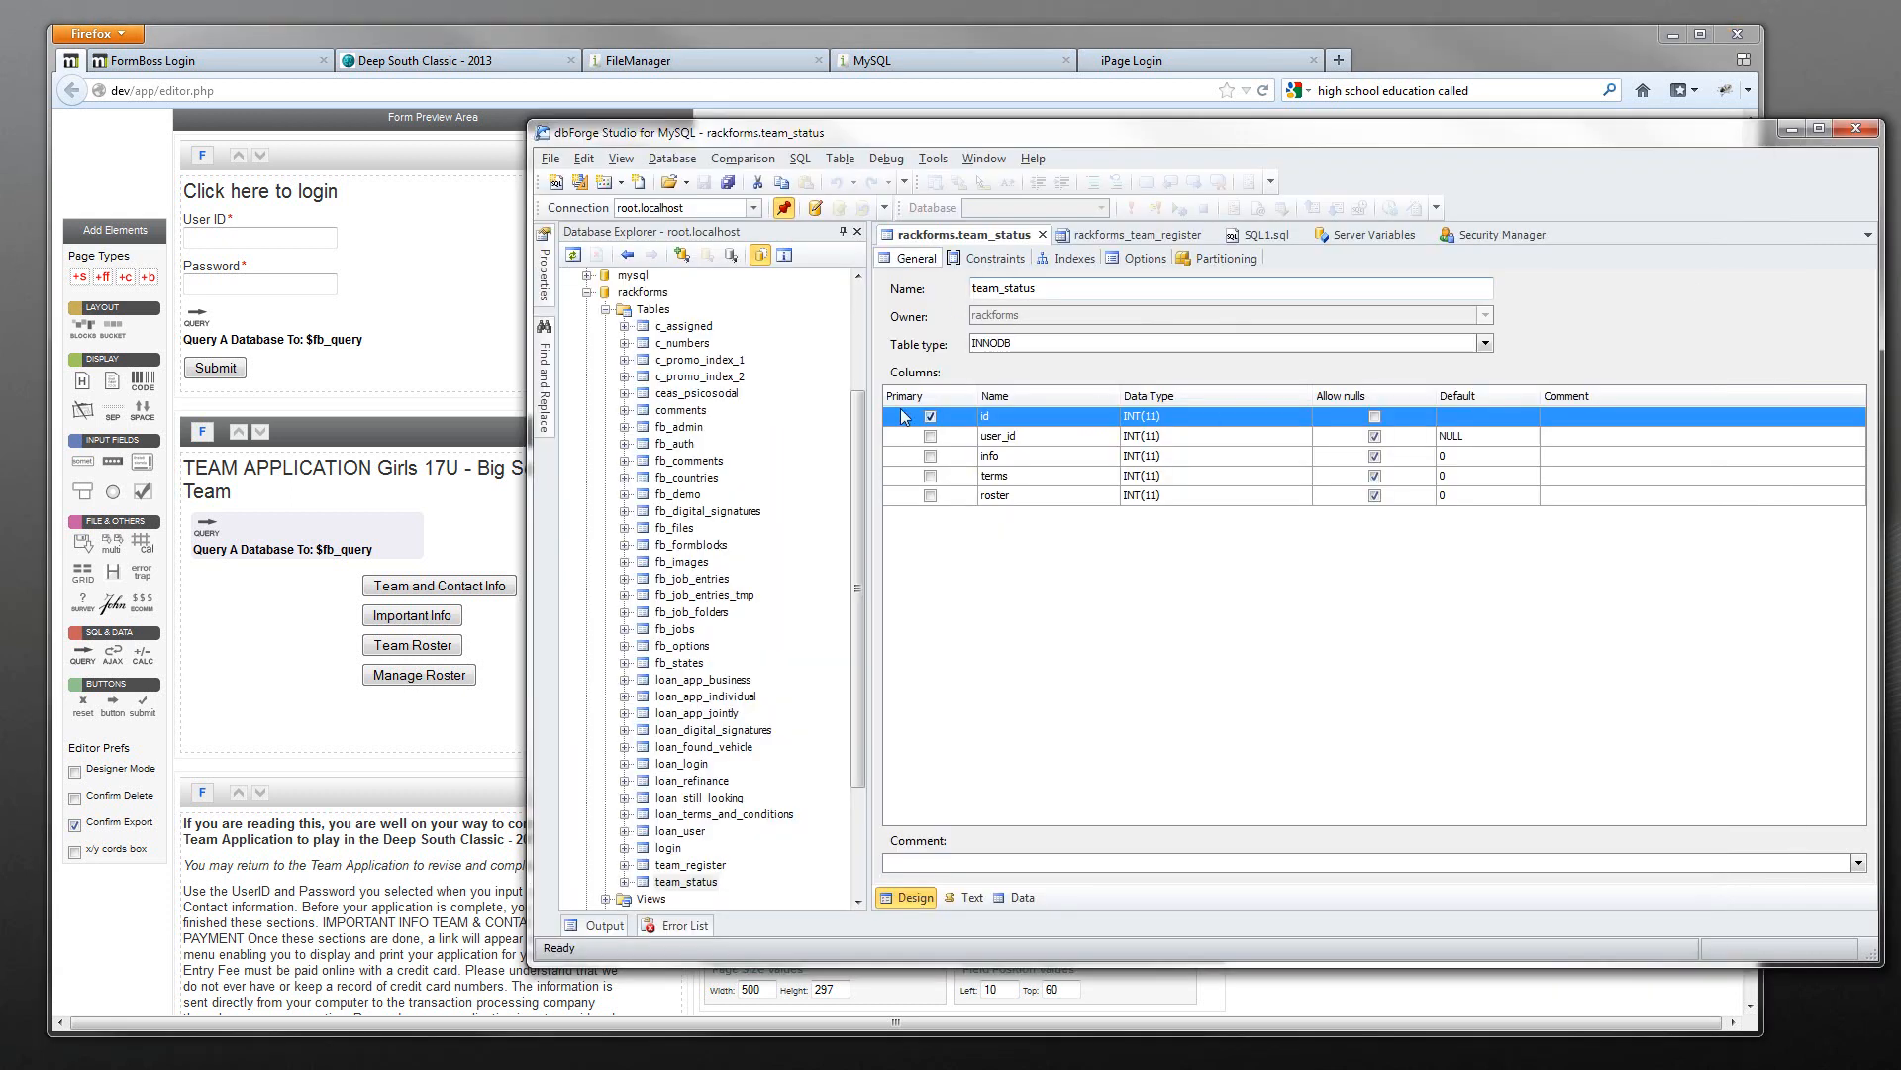
pyautogui.click(1042, 234)
pyautogui.click(693, 882)
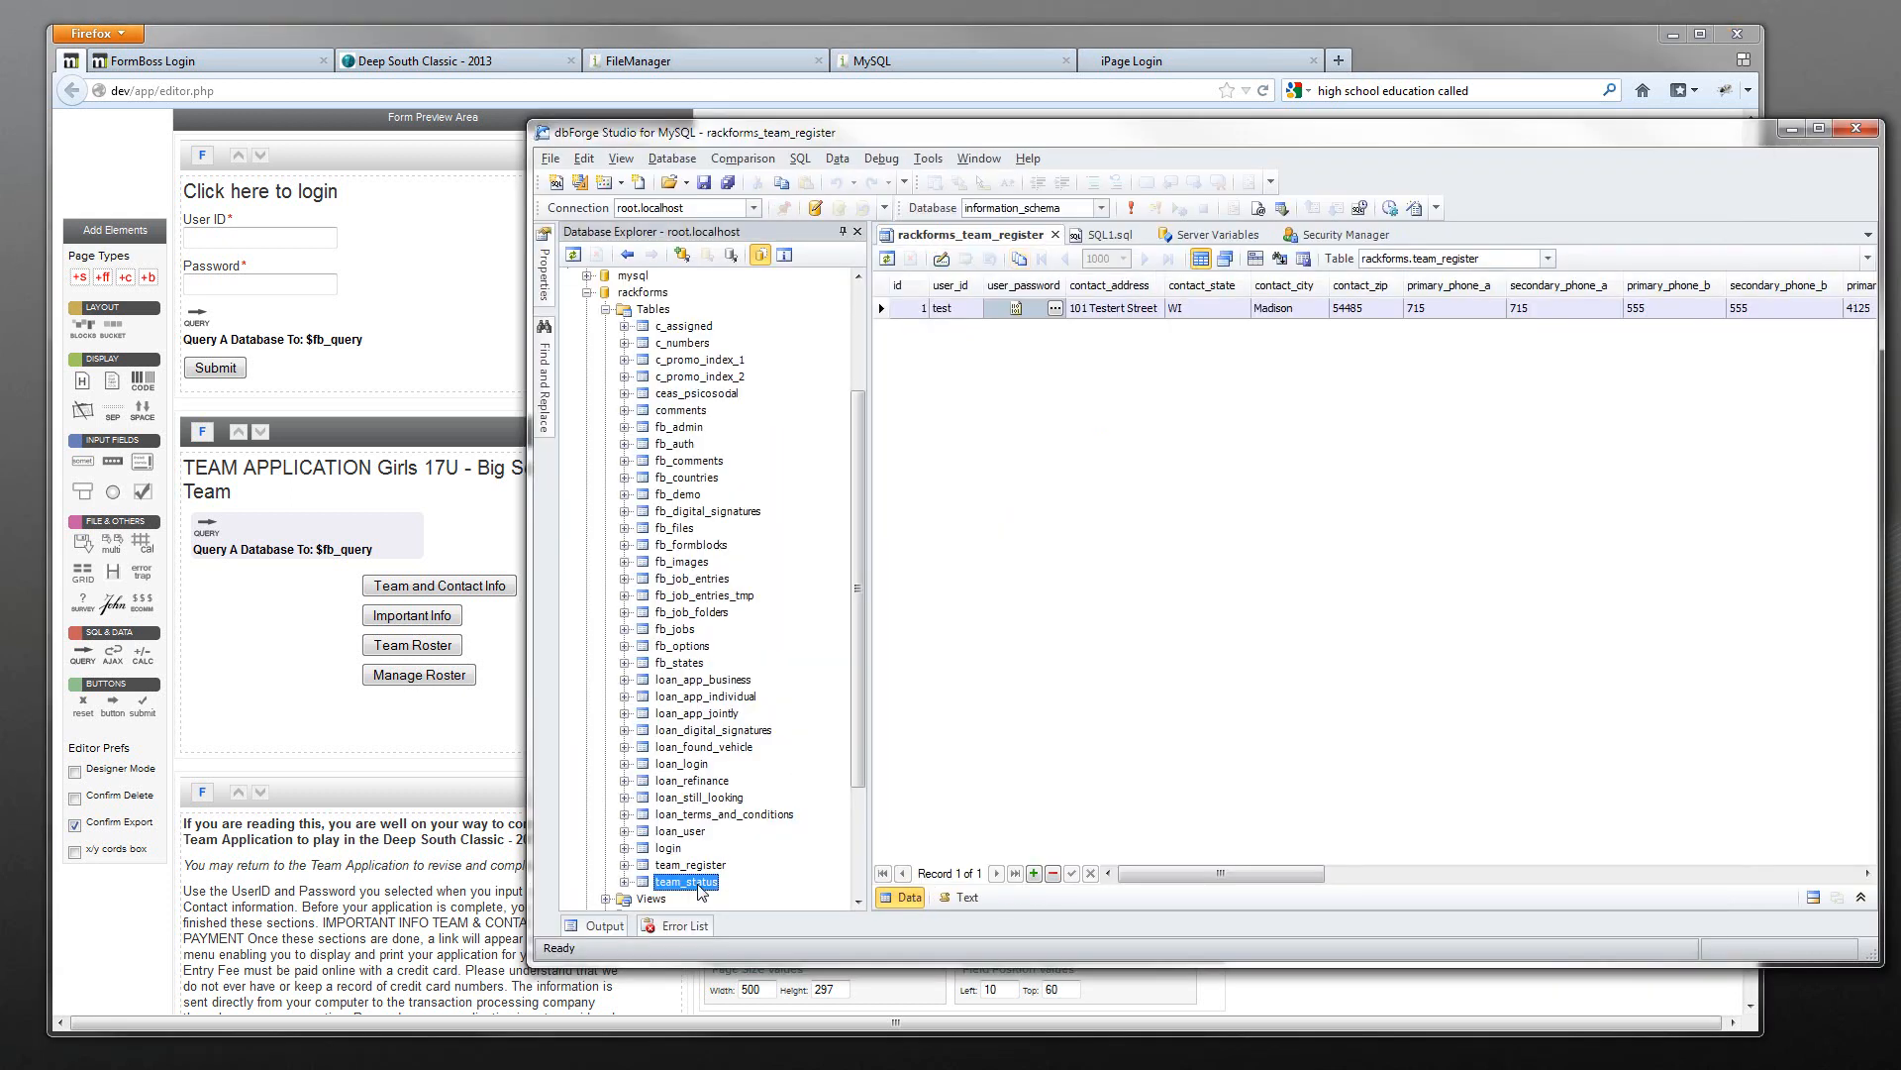
pyautogui.doubleClick(693, 881)
pyautogui.click(1027, 874)
pyautogui.click(1138, 235)
pyautogui.click(931, 243)
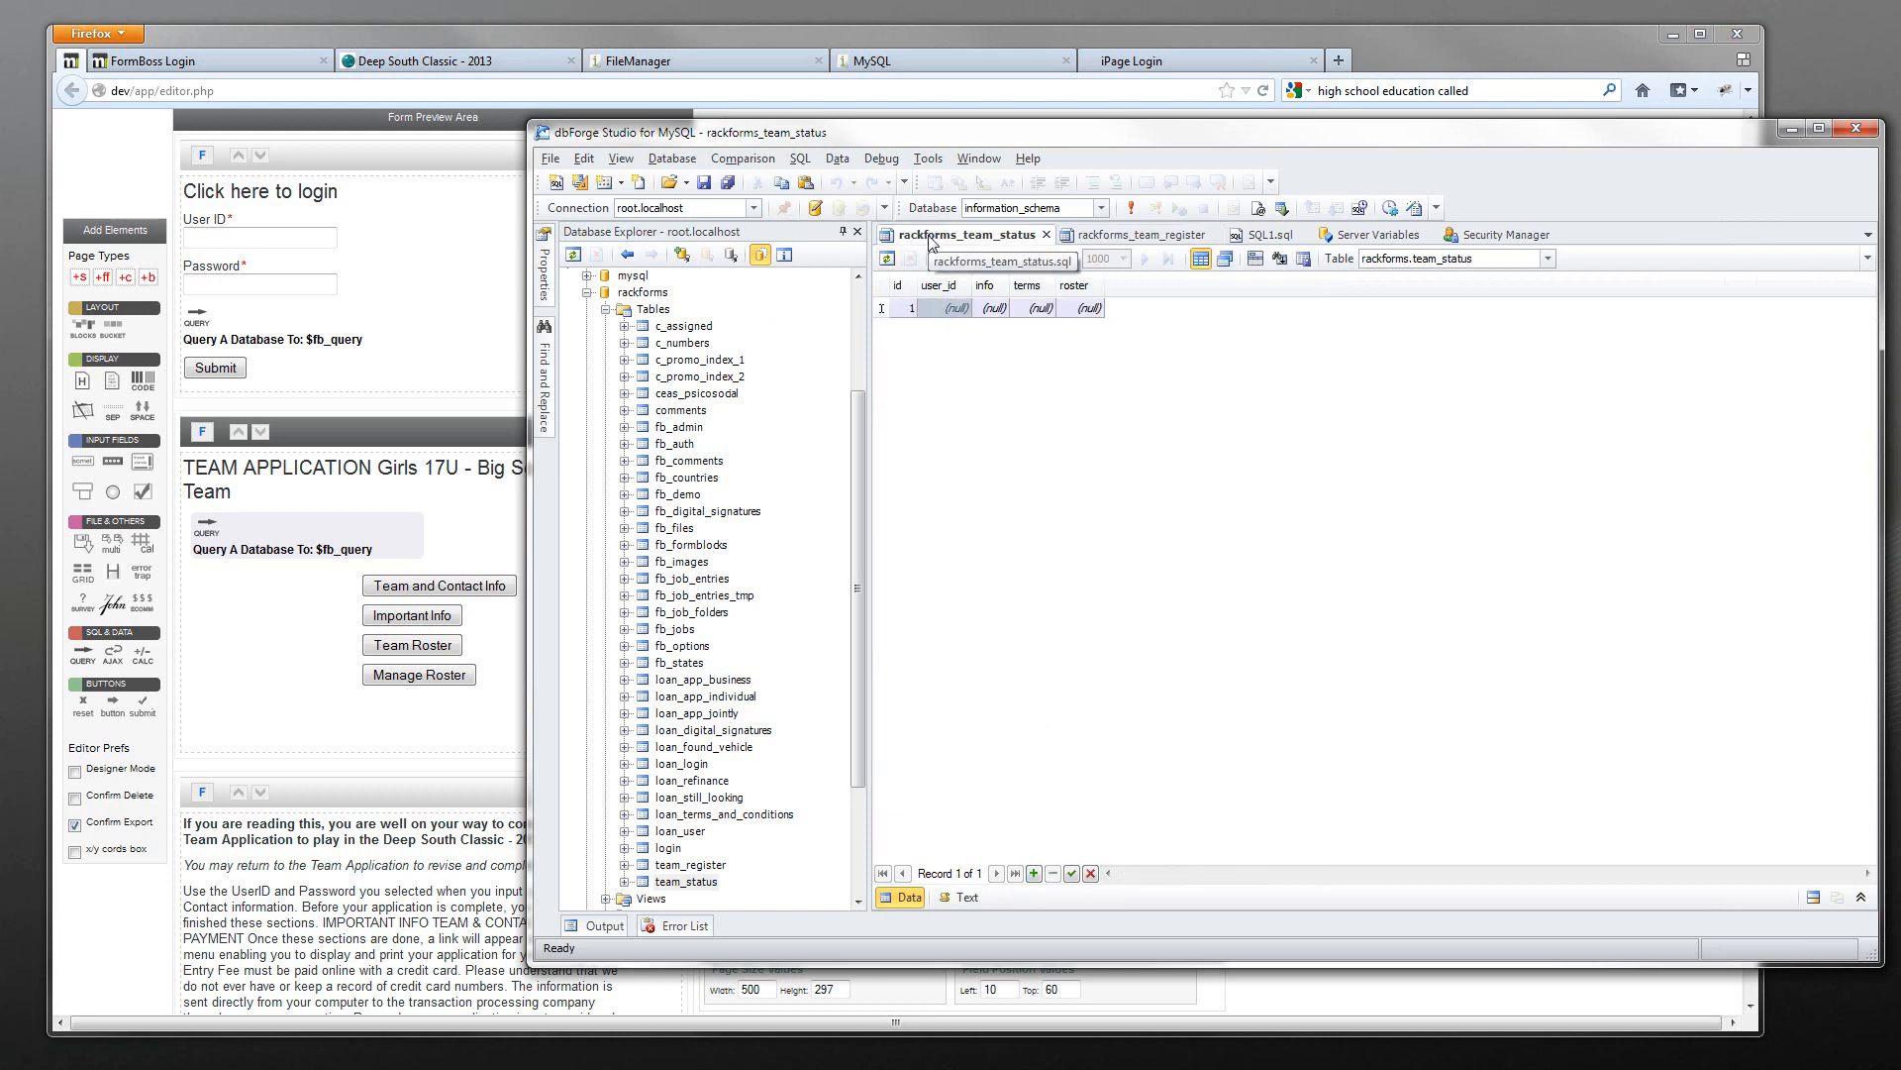
# - Enter user_id 1 in the new record, save it, then type 0 into its info cell
pyautogui.click(948, 308)
pyautogui.write('1')
pyautogui.click(995, 311)
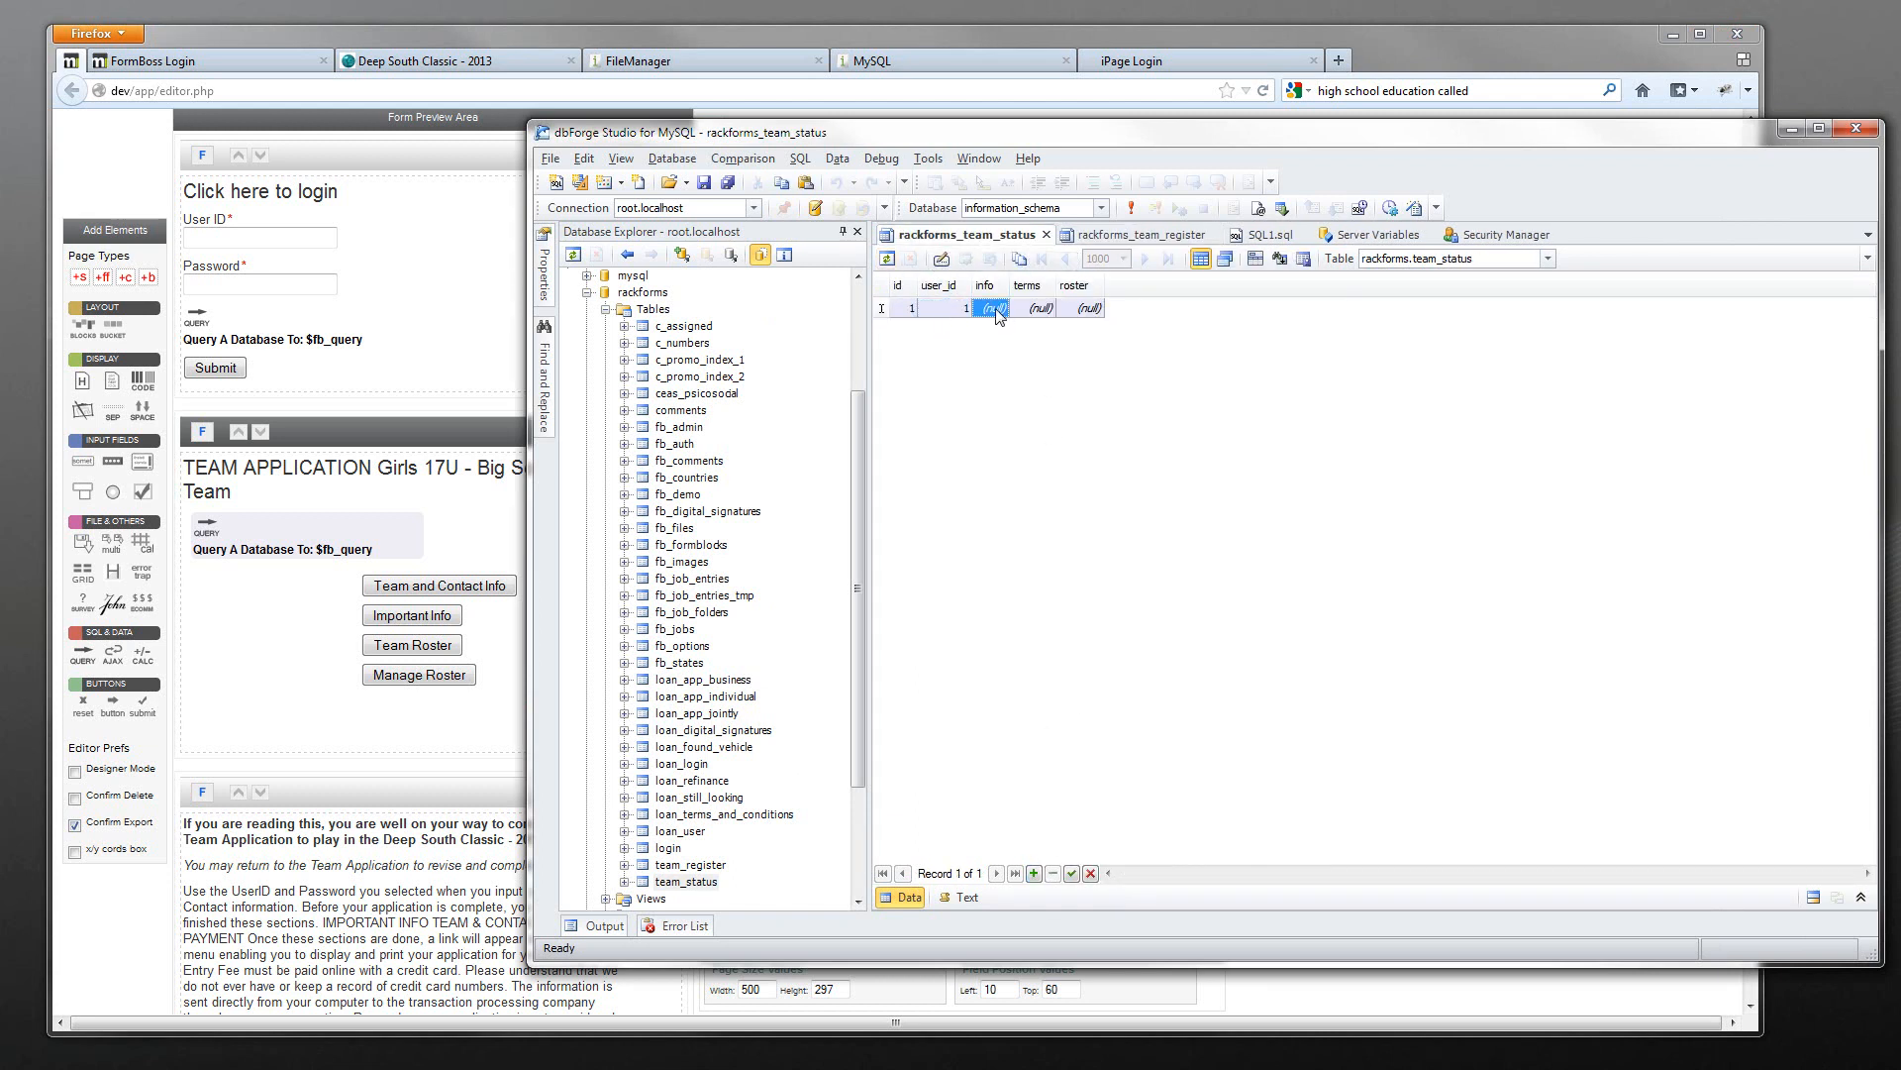
pyautogui.click(1072, 873)
pyautogui.click(947, 311)
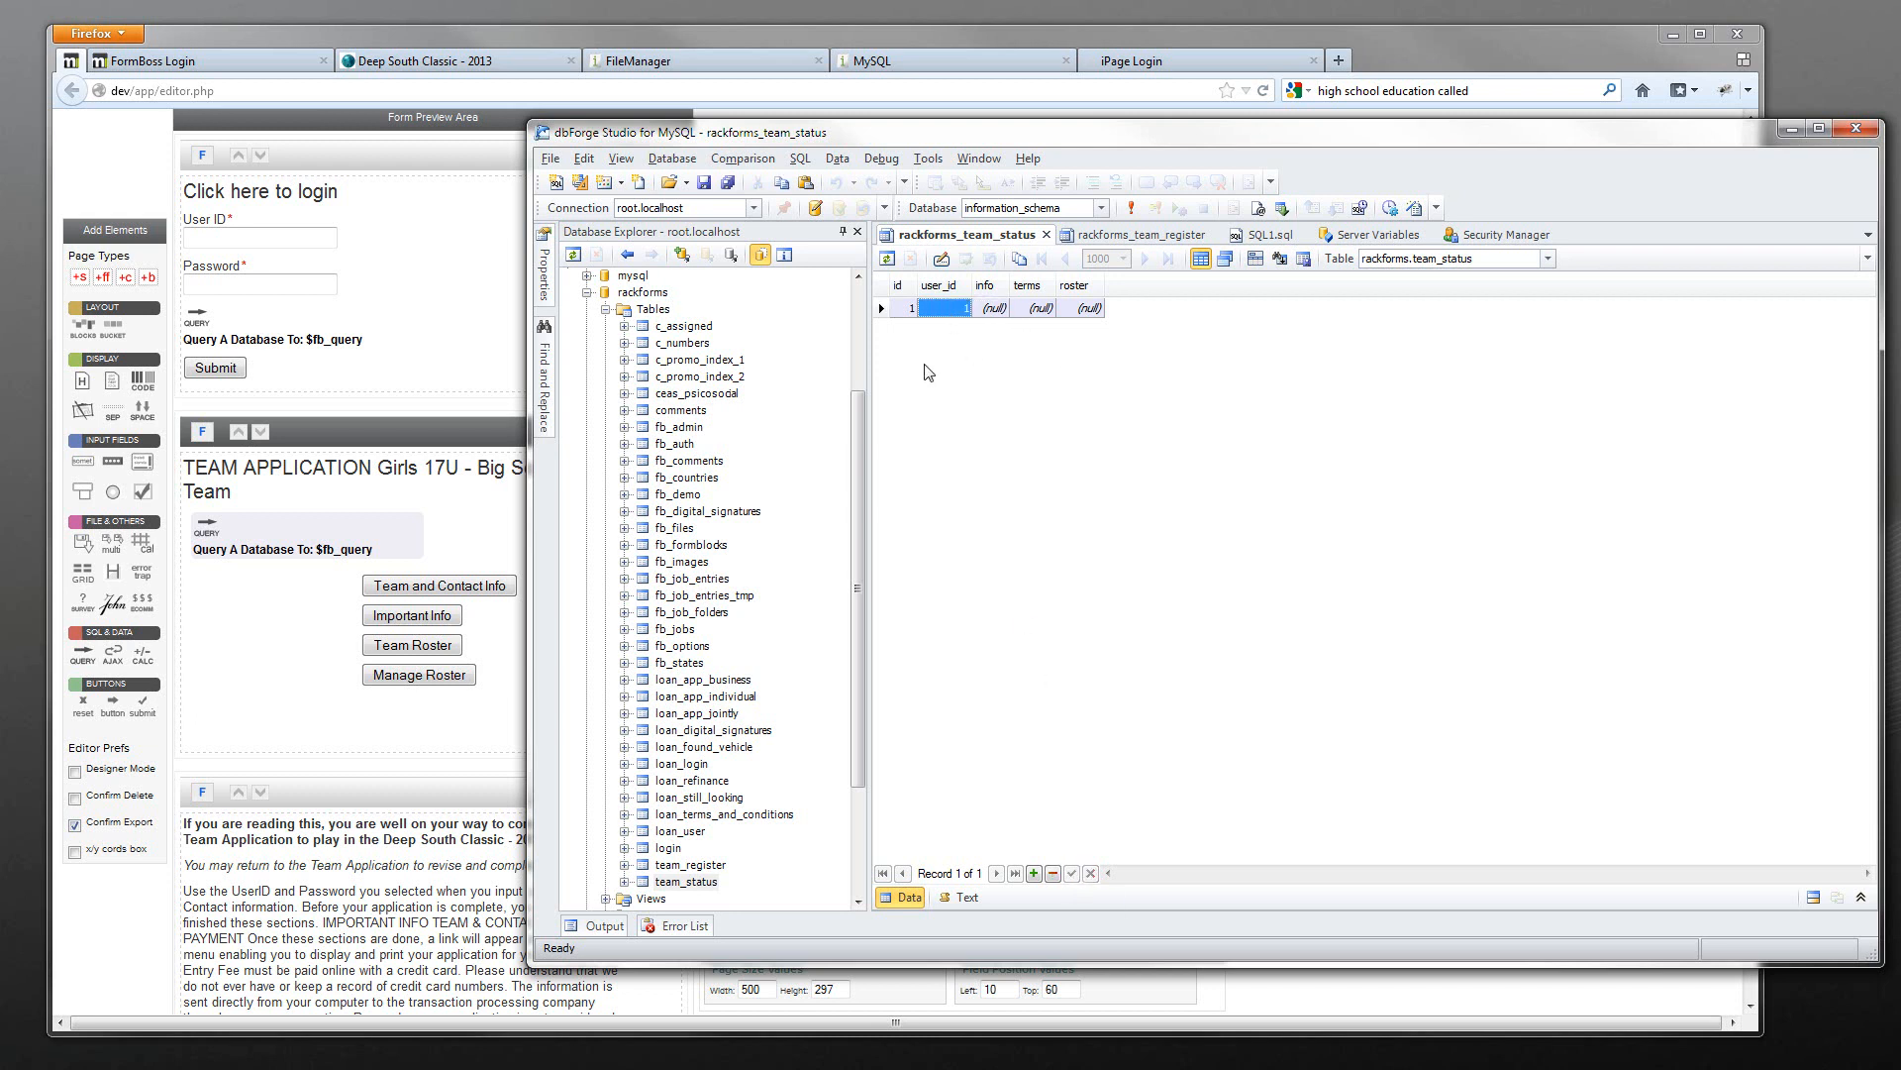
pyautogui.click(998, 309)
pyautogui.write('0')
# - Reopen the team_status data and open the table's design via Edit Table
pyautogui.click(1046, 235)
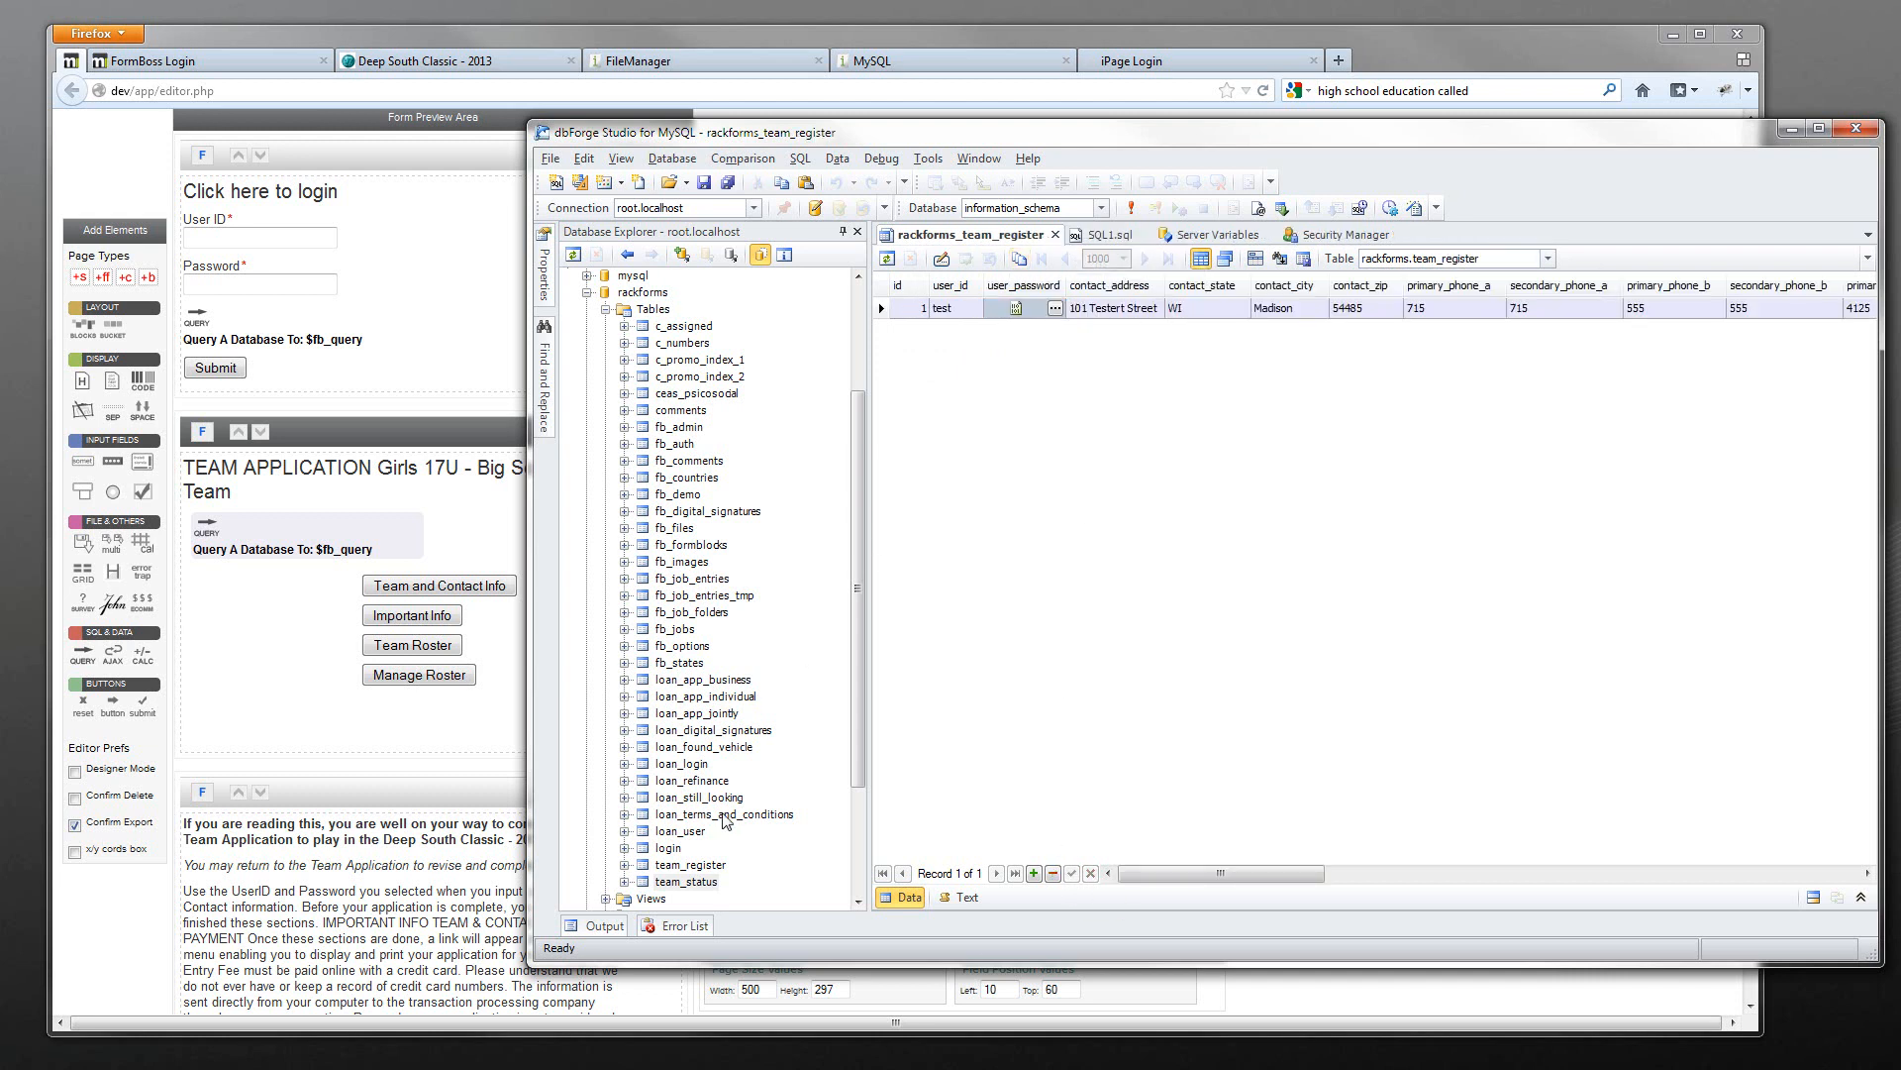
pyautogui.doubleClick(706, 881)
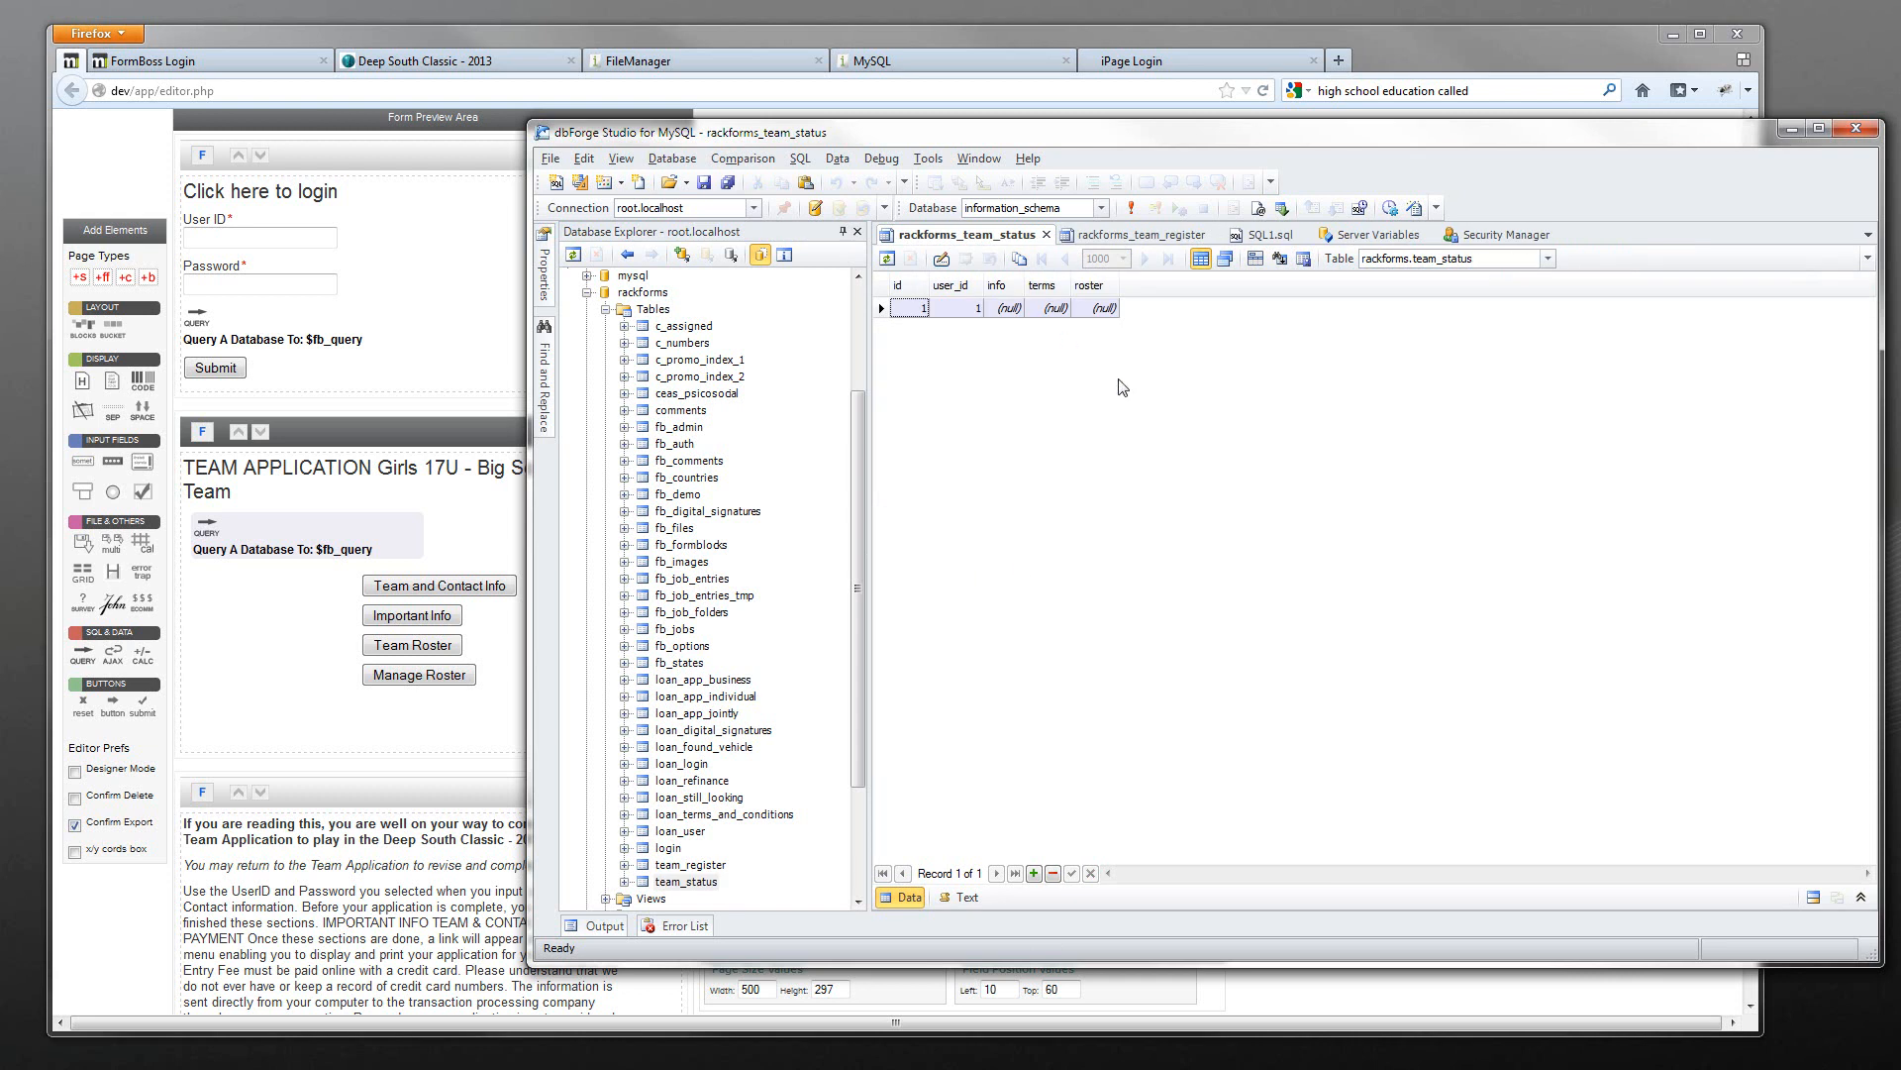
pyautogui.rightClick(692, 882)
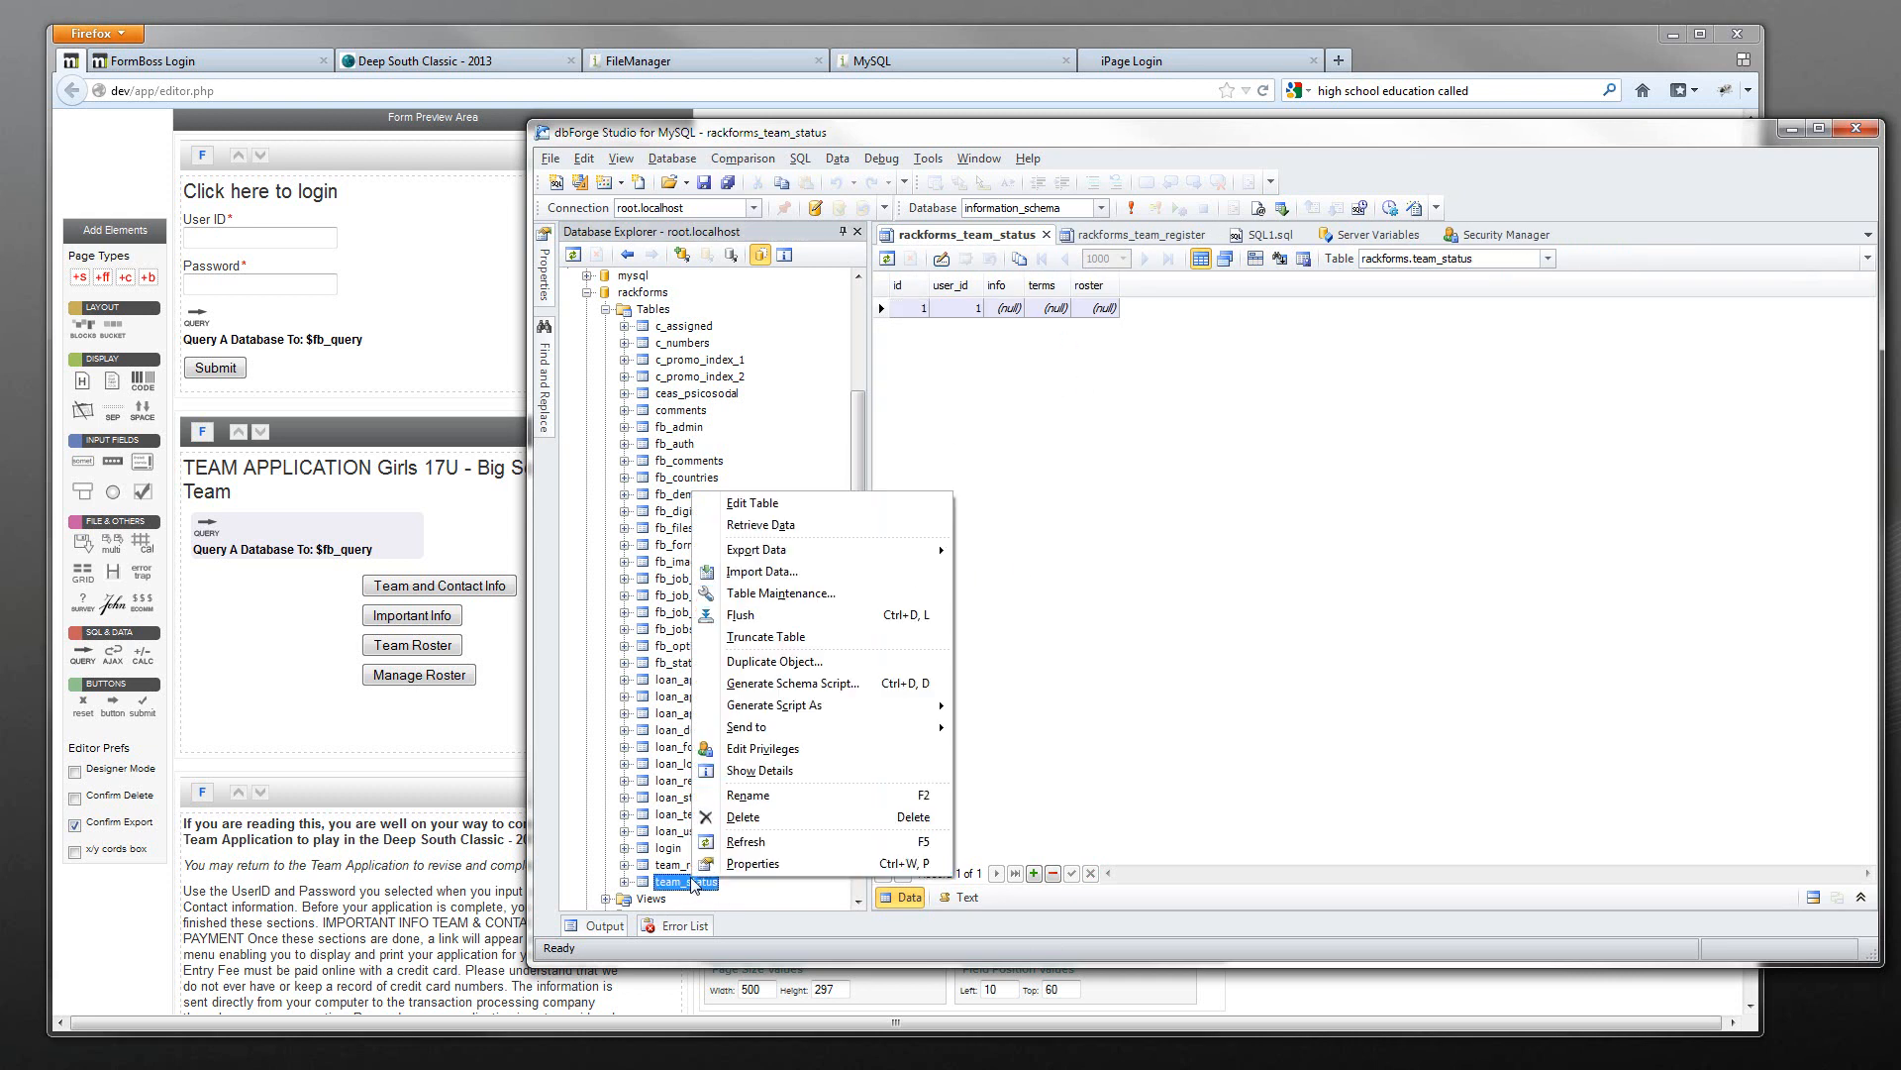
pyautogui.click(772, 504)
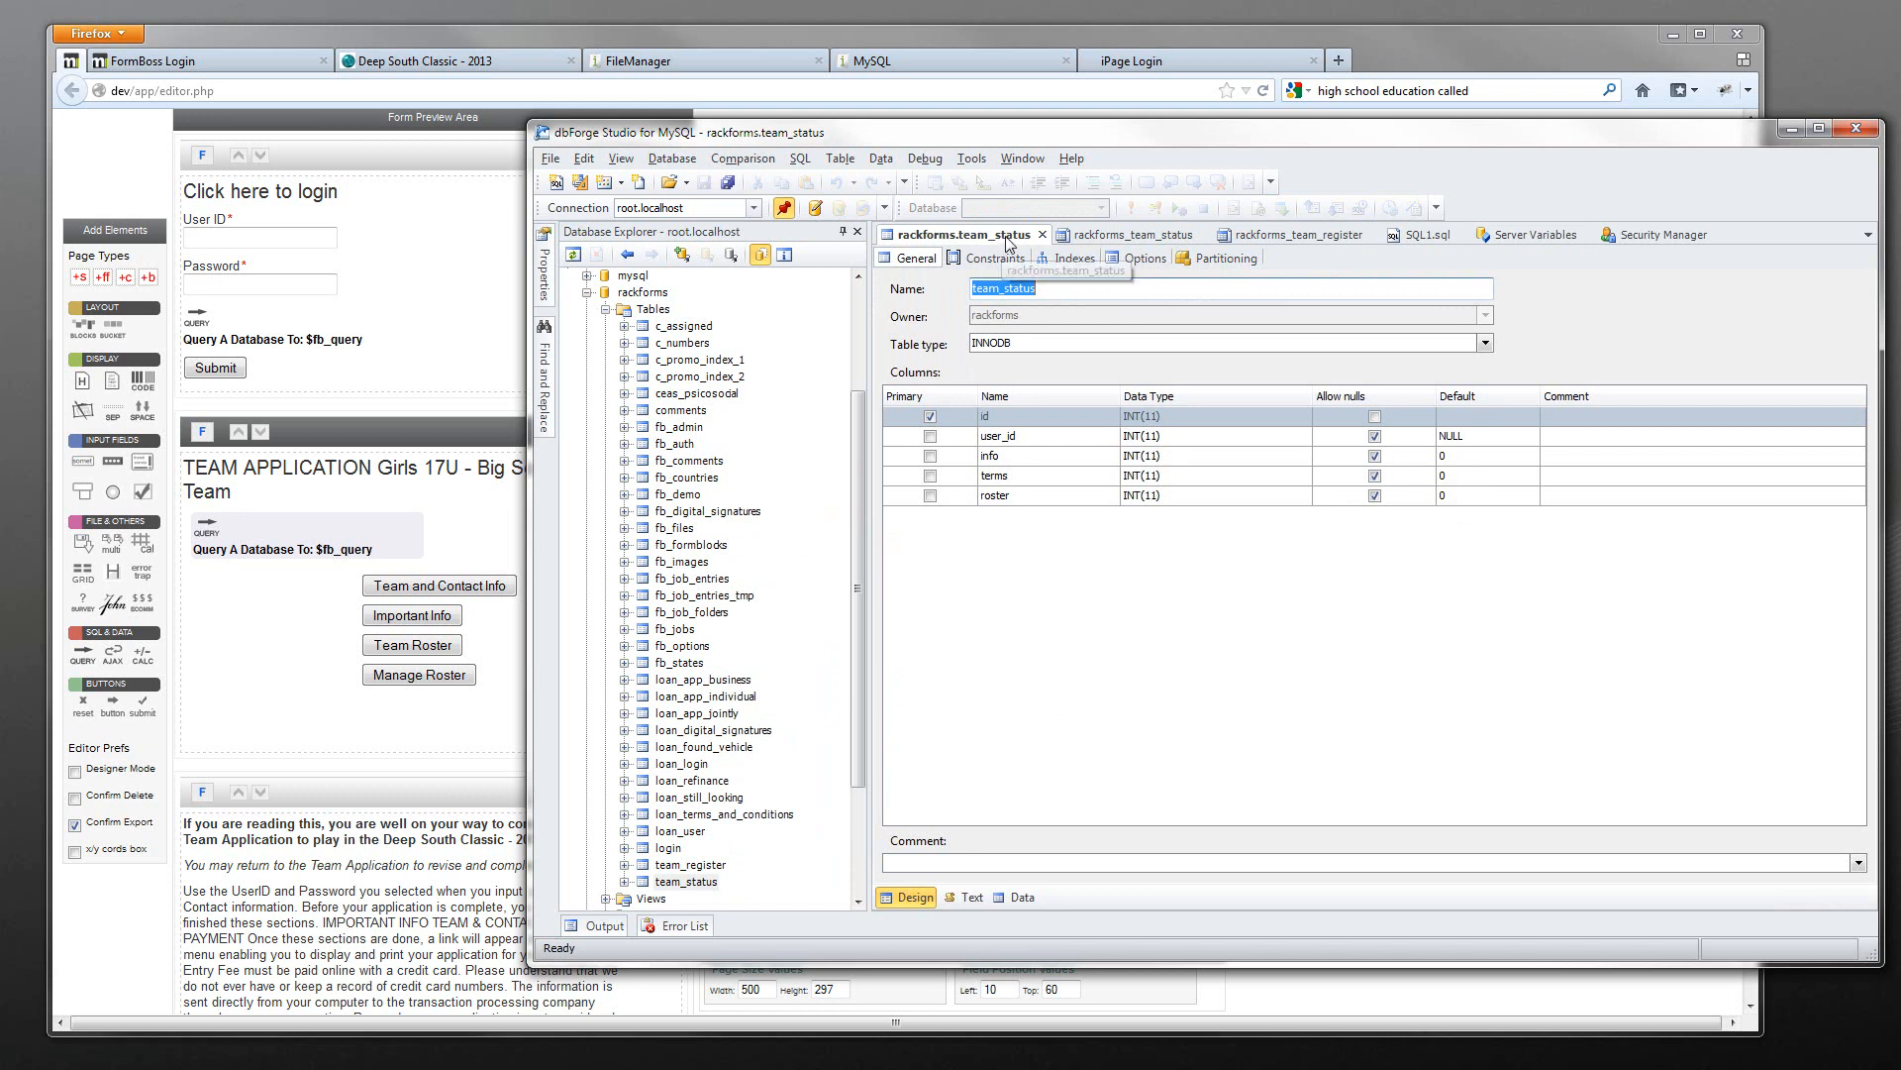
# - Delete the only team_status record and append a new empty record, committing it with F5
pyautogui.click(1041, 234)
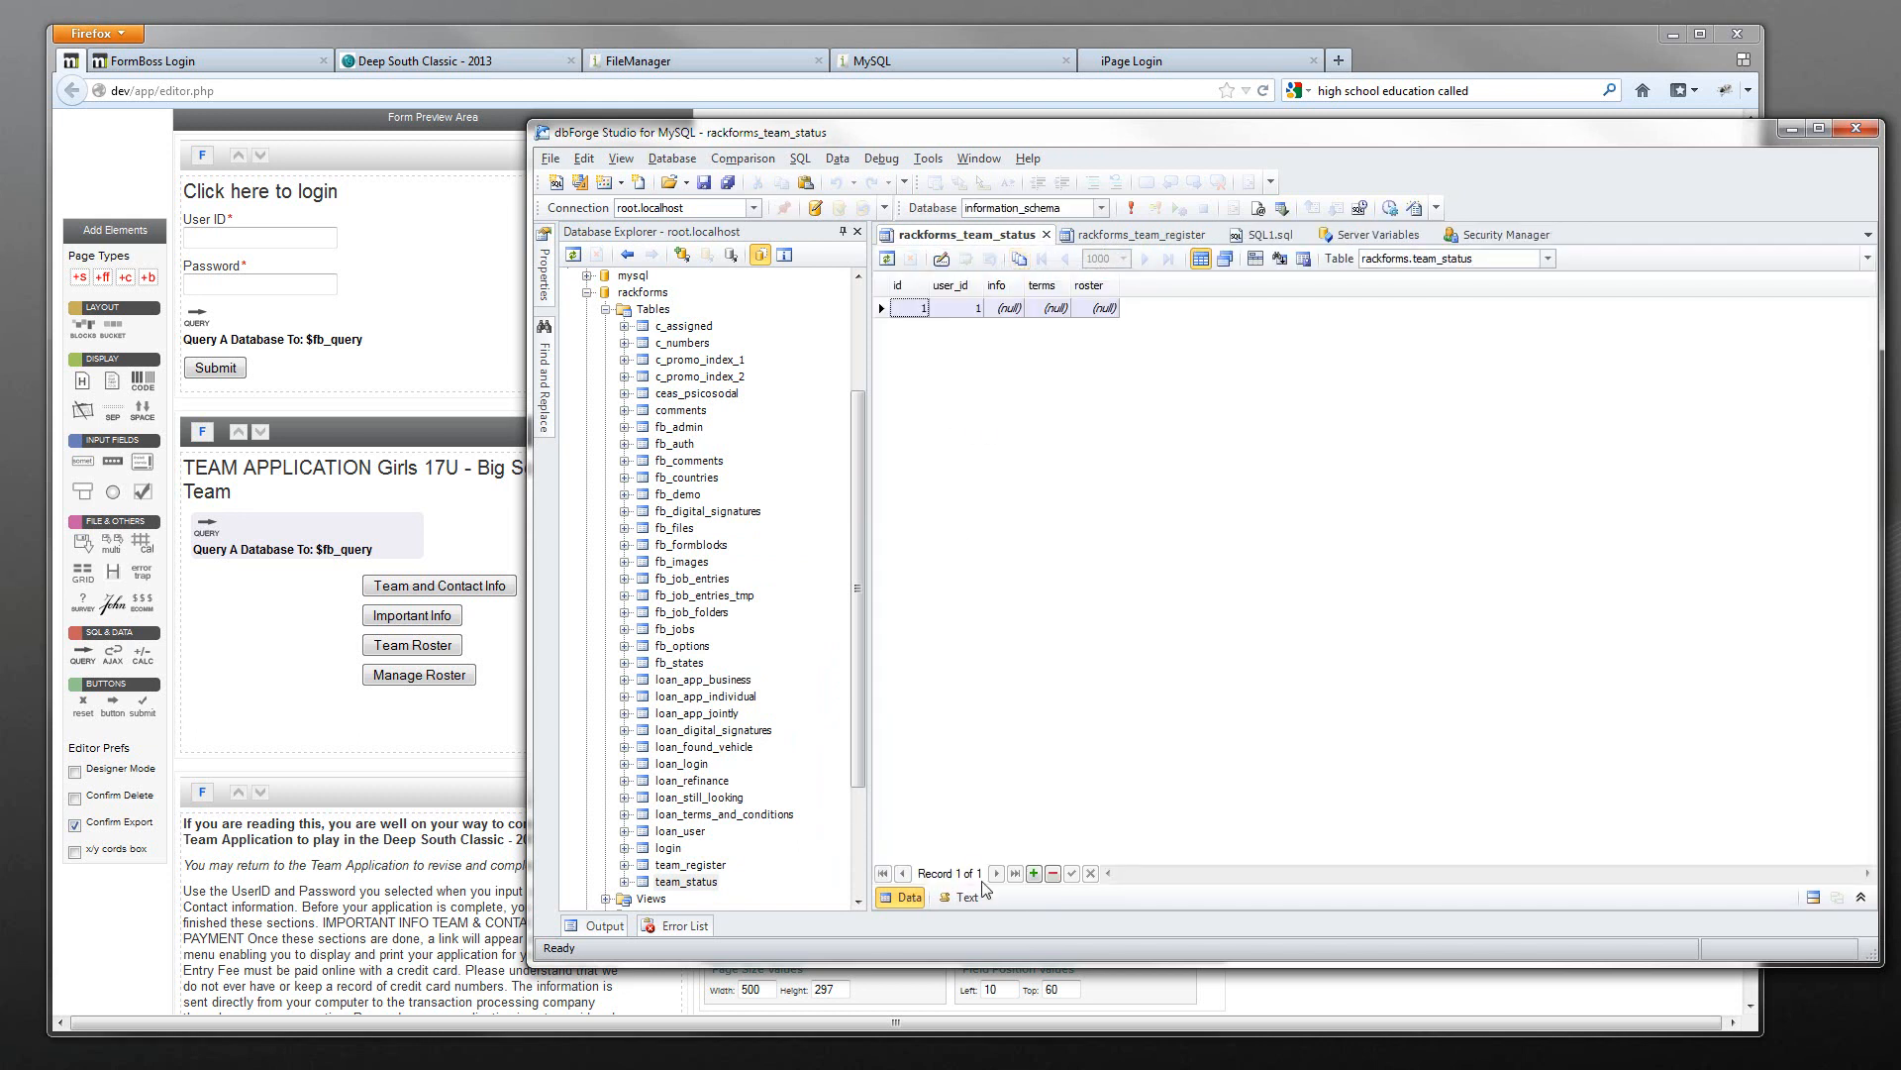
pyautogui.click(881, 308)
pyautogui.press('Delete')
pyautogui.press('Return')
pyautogui.rightClick(969, 363)
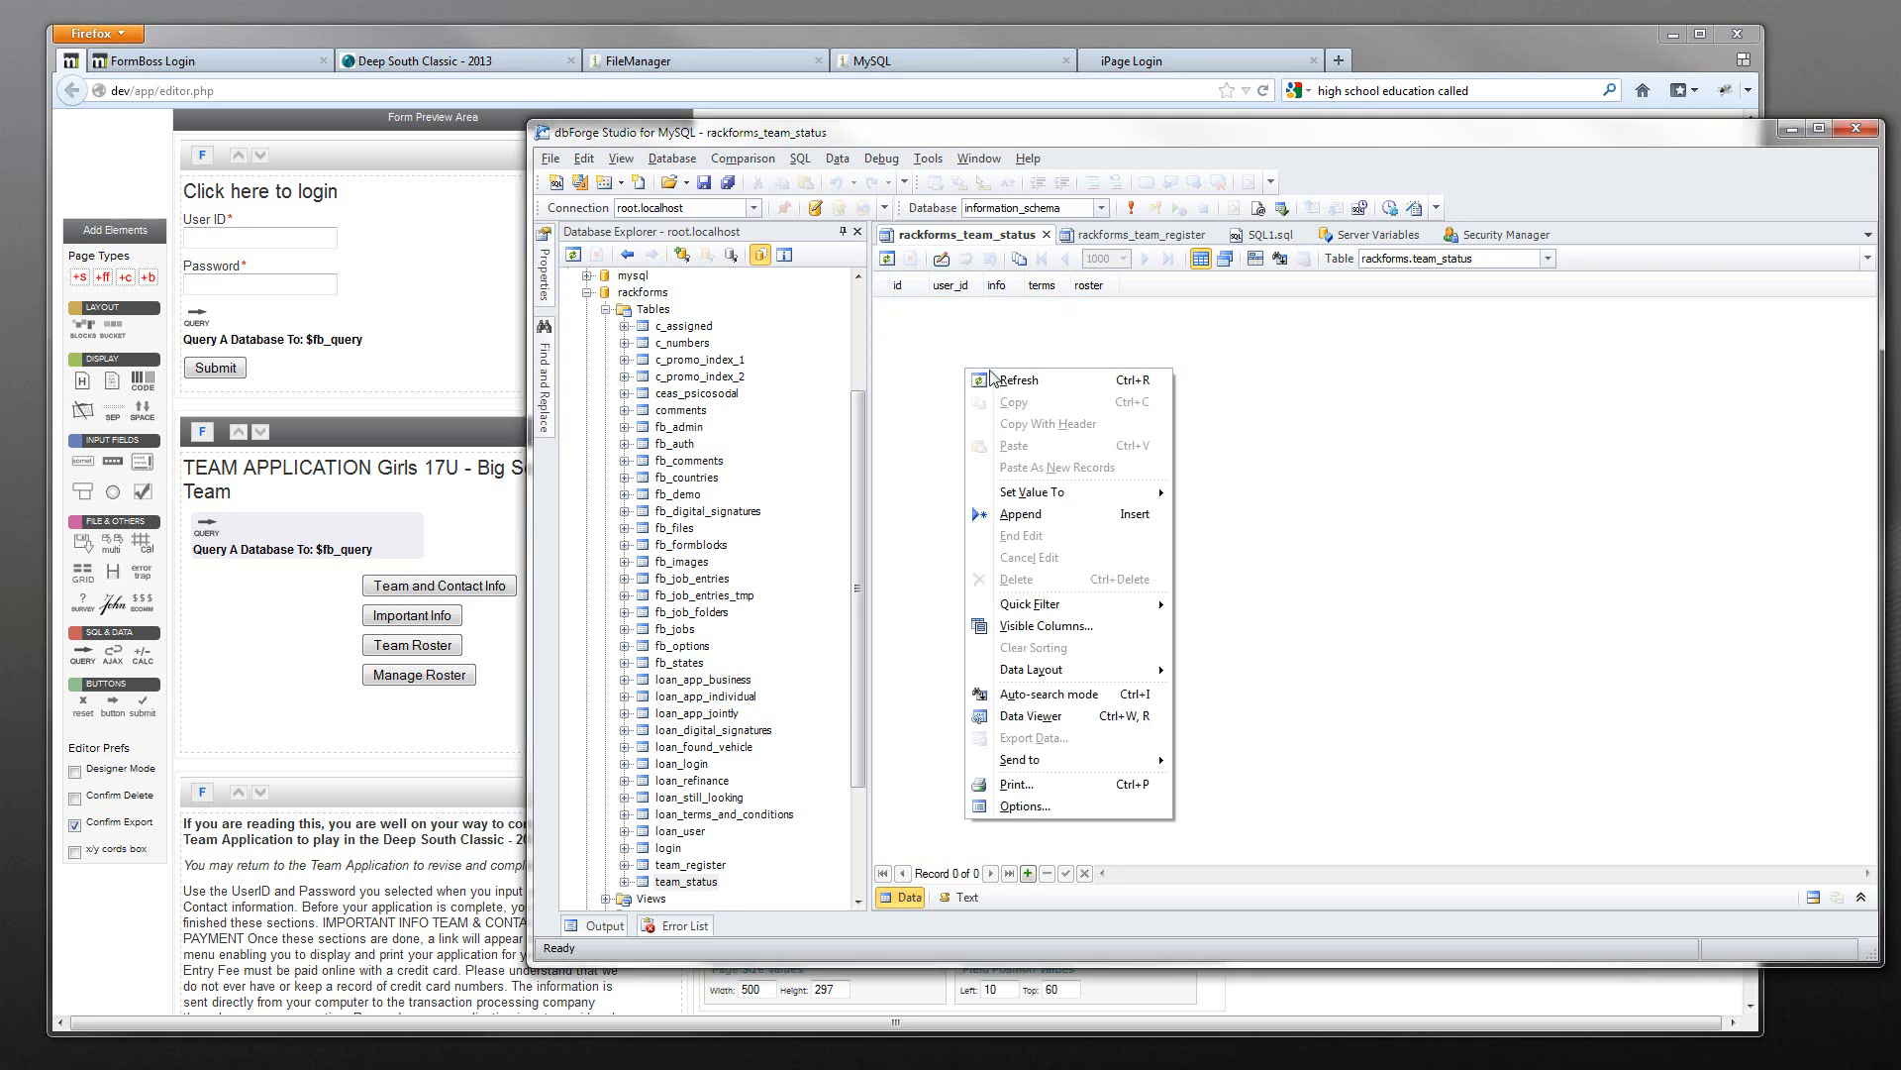
pyautogui.click(916, 417)
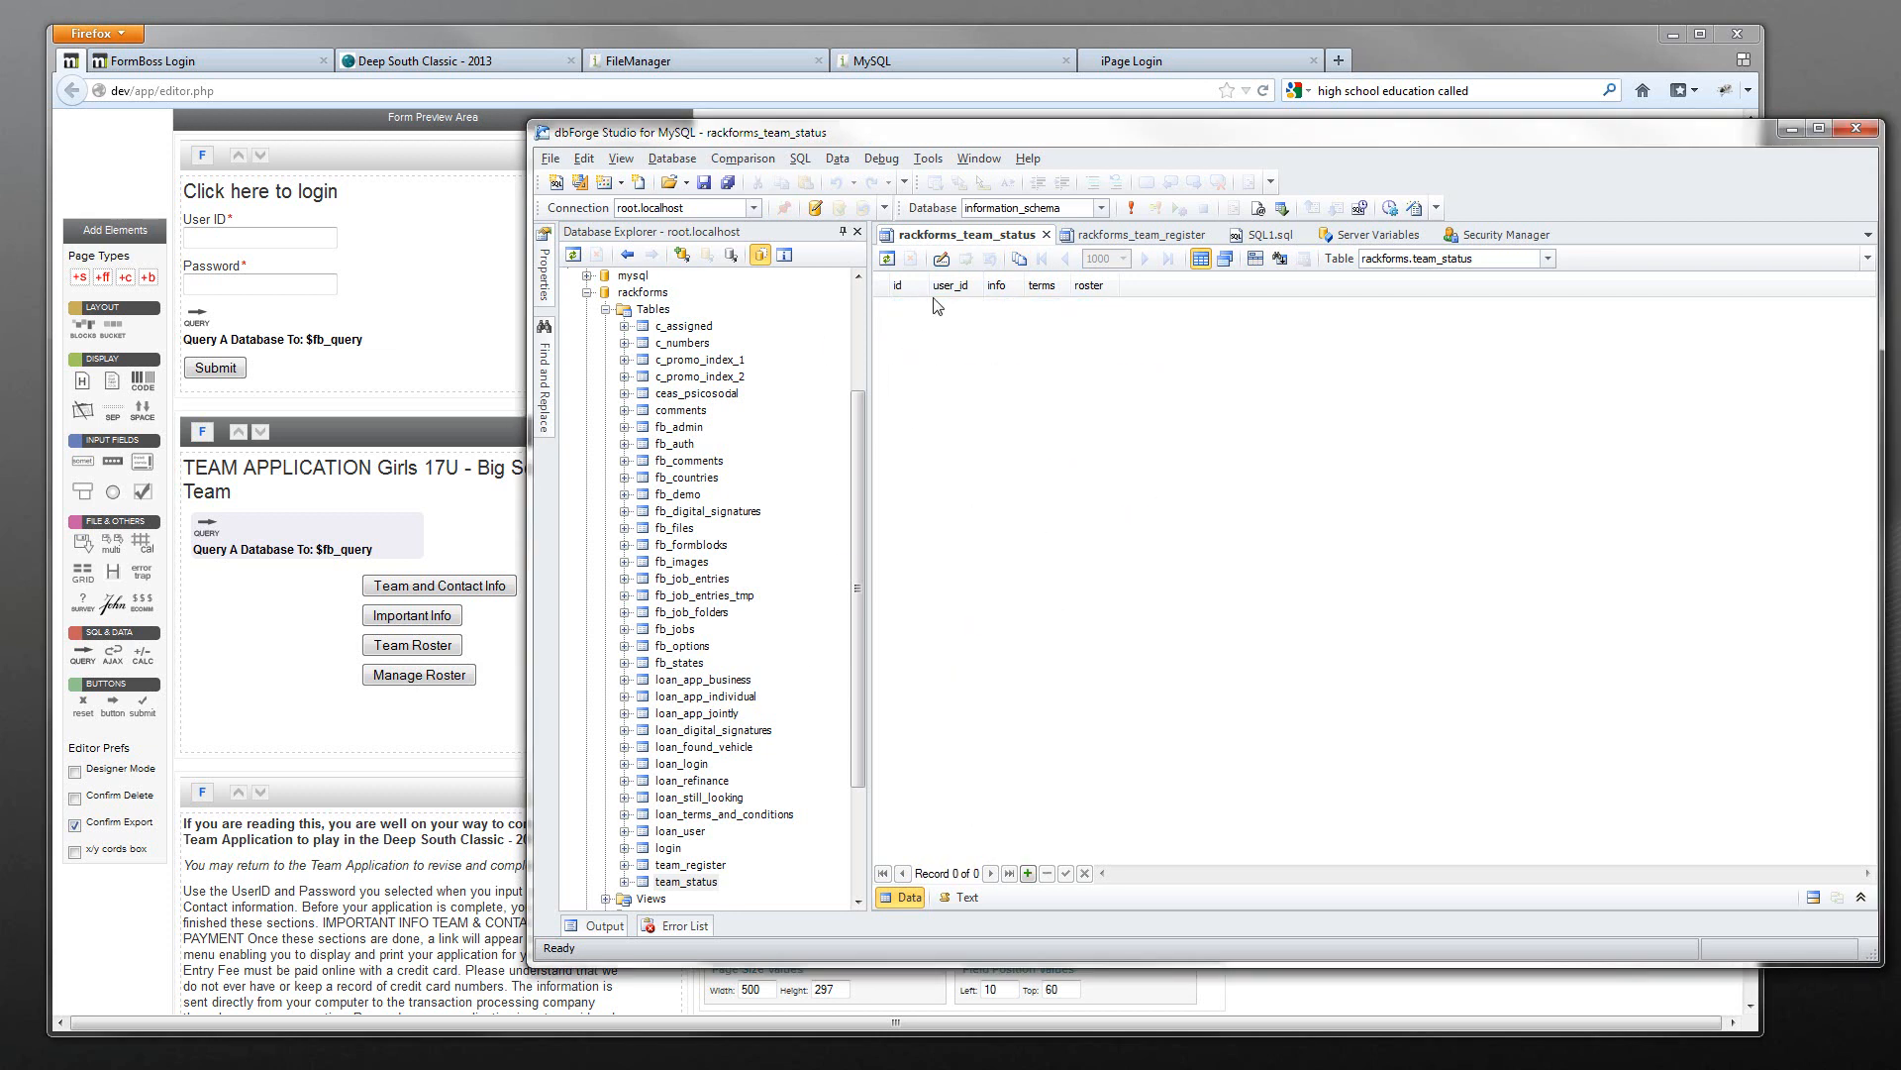
pyautogui.click(1029, 875)
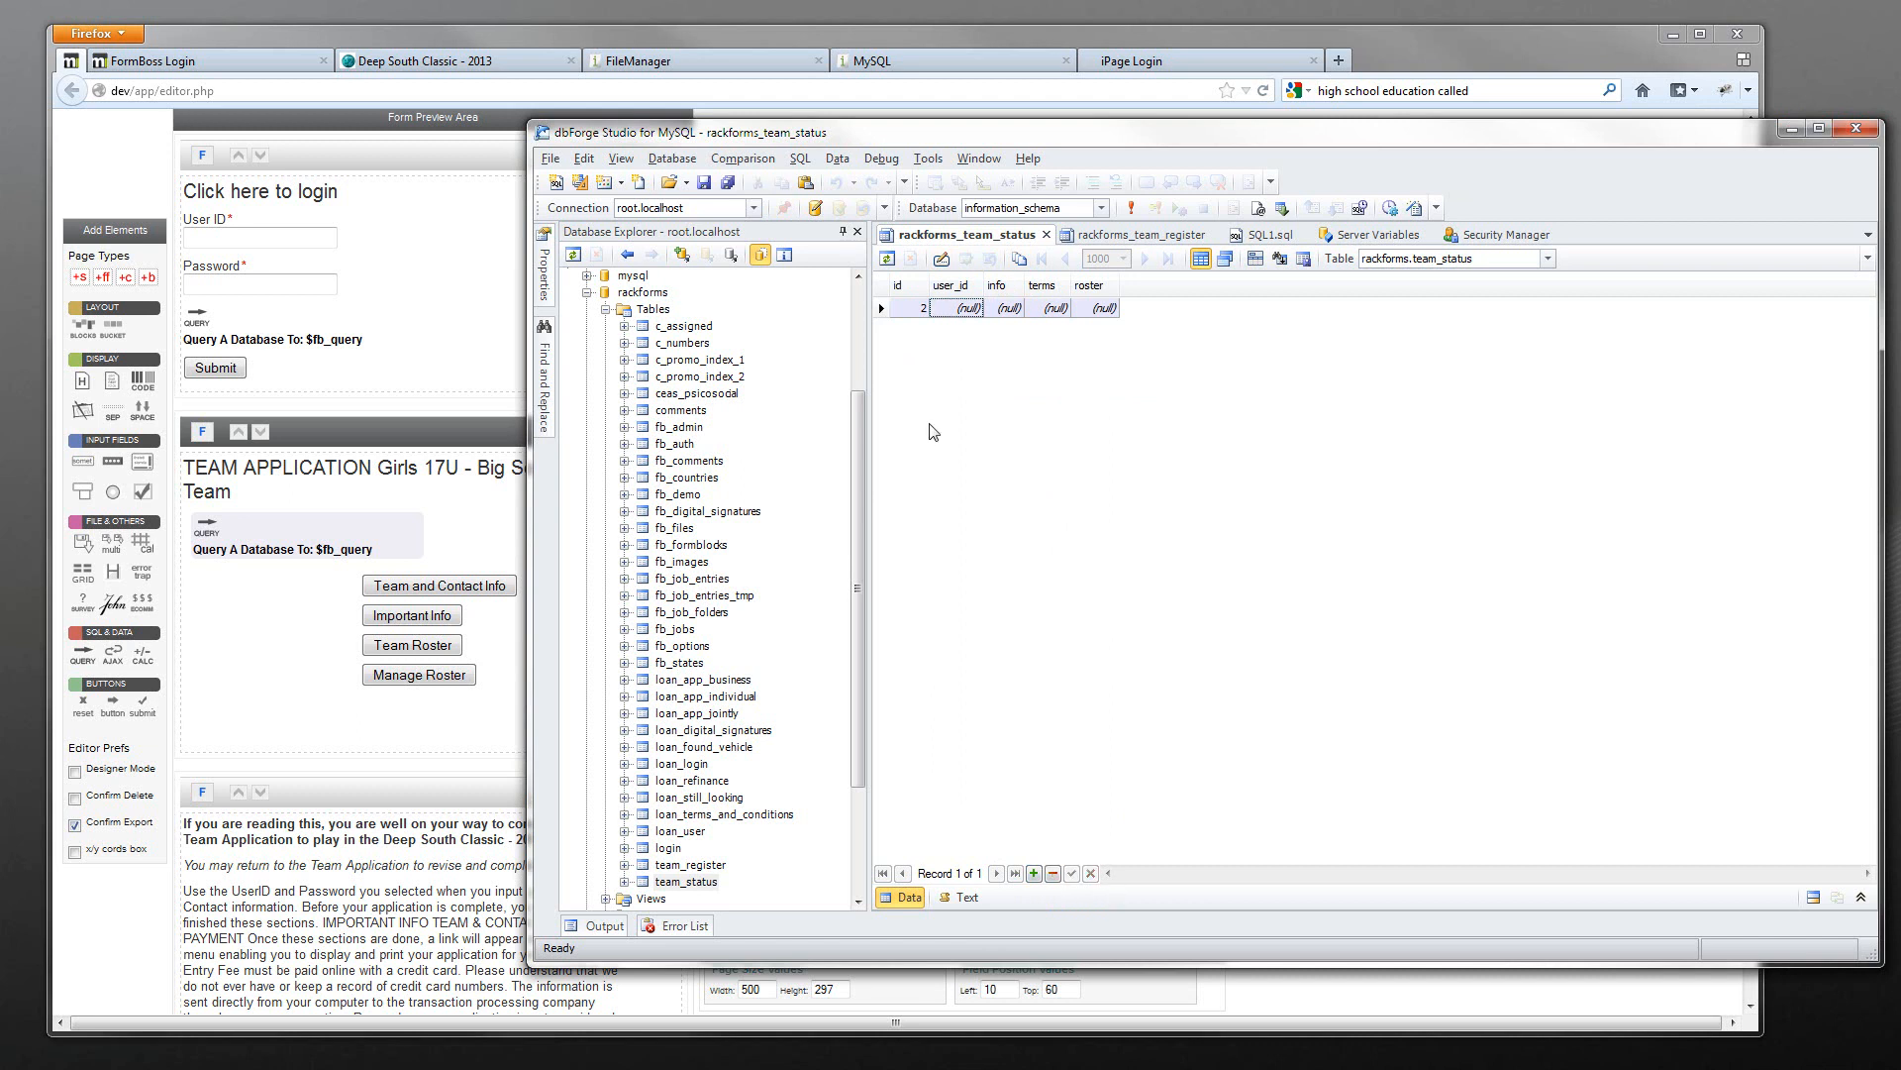
pyautogui.press('F5')
# - Reload the team_status data and bring up its table design again
pyautogui.click(1047, 235)
pyautogui.doubleClick(701, 884)
pyautogui.rightClick(704, 884)
pyautogui.click(792, 512)
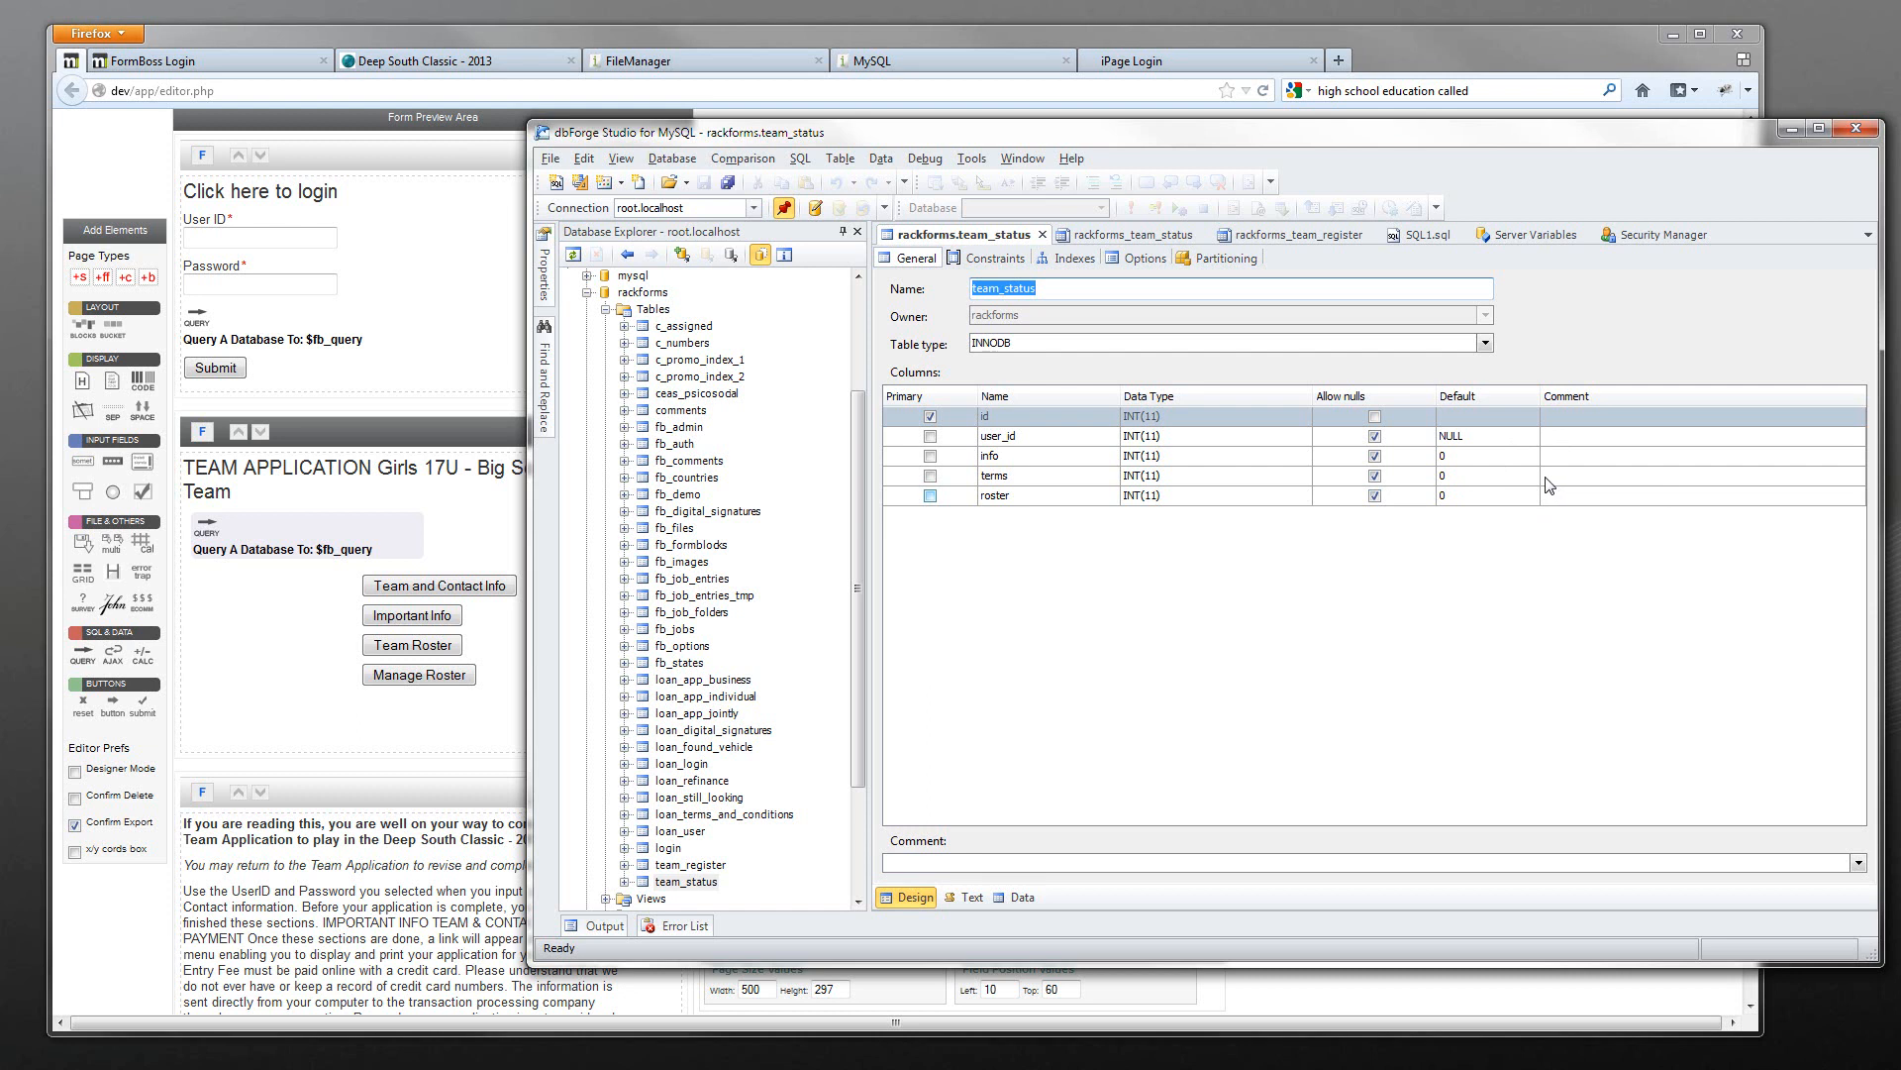
# - Toggle Allow nulls off and back on for the terms column and save the design
pyautogui.click(1375, 475)
pyautogui.doubleClick(1374, 477)
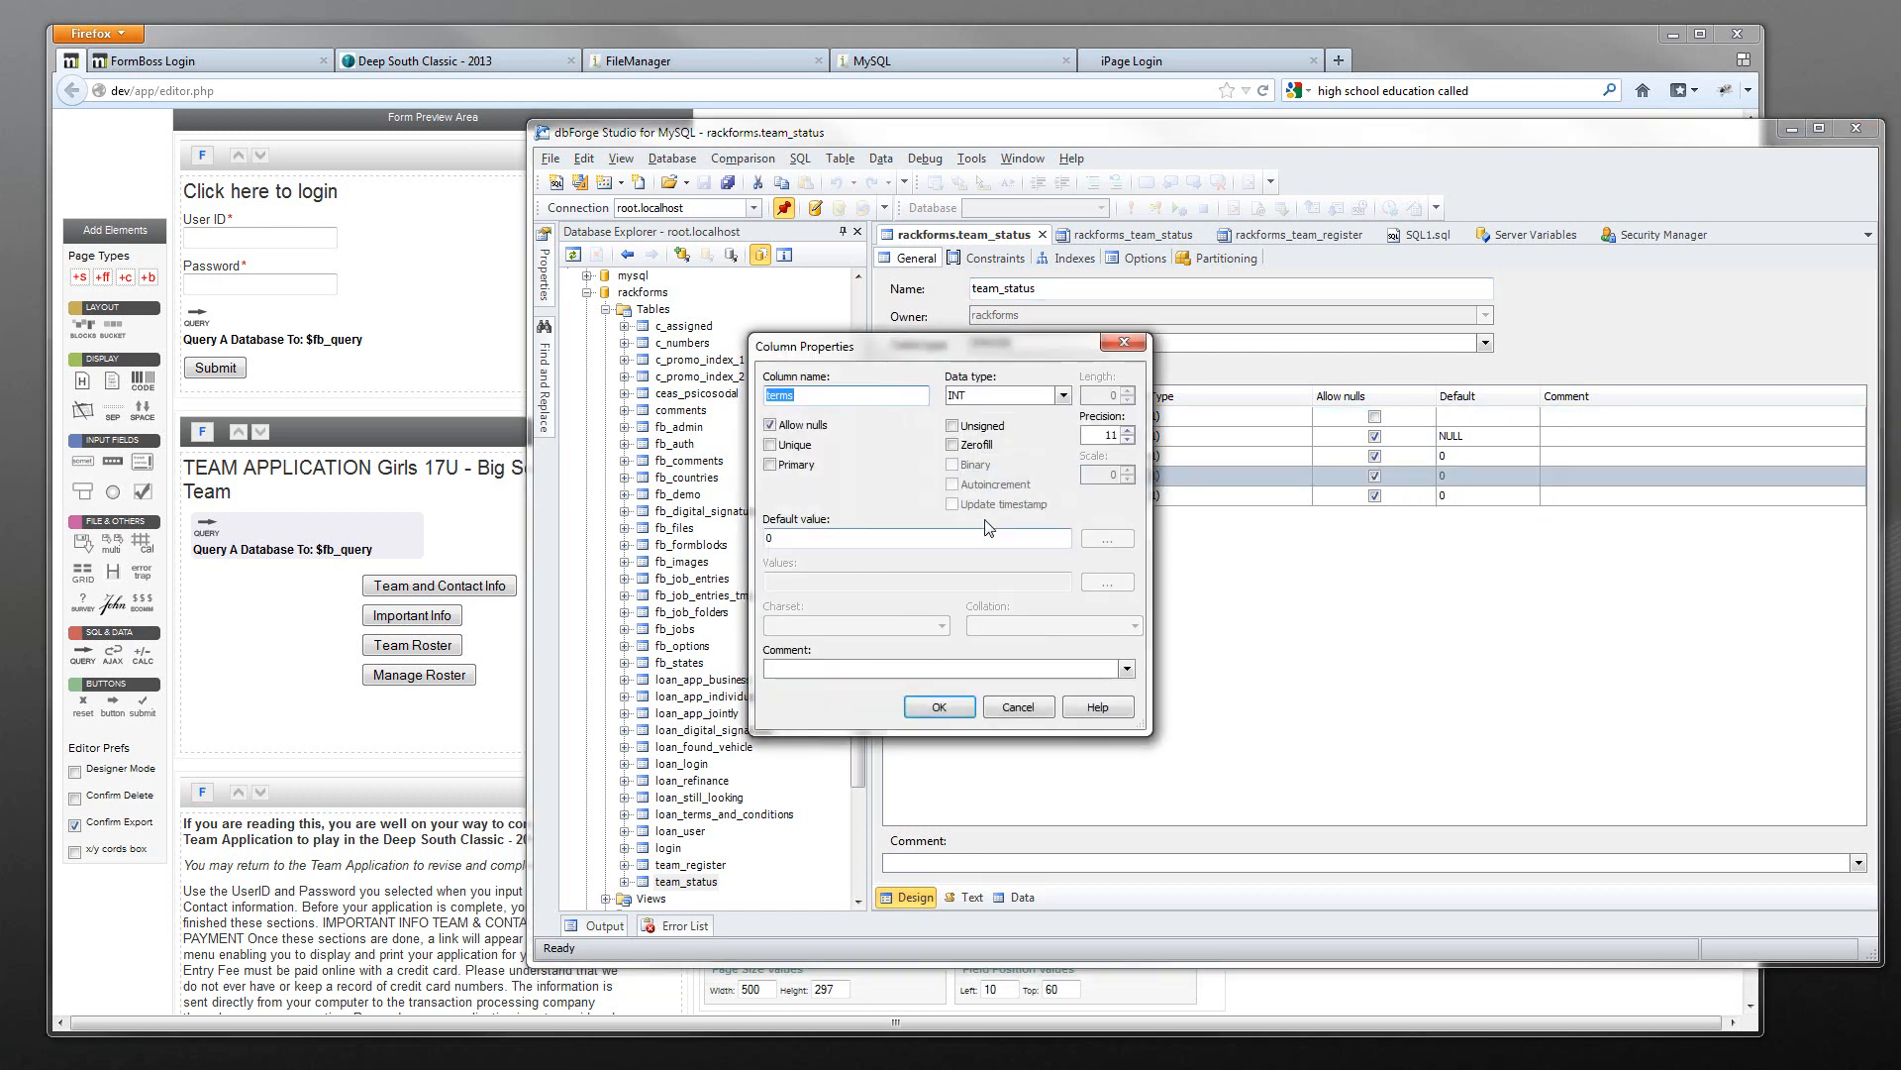
pyautogui.click(808, 426)
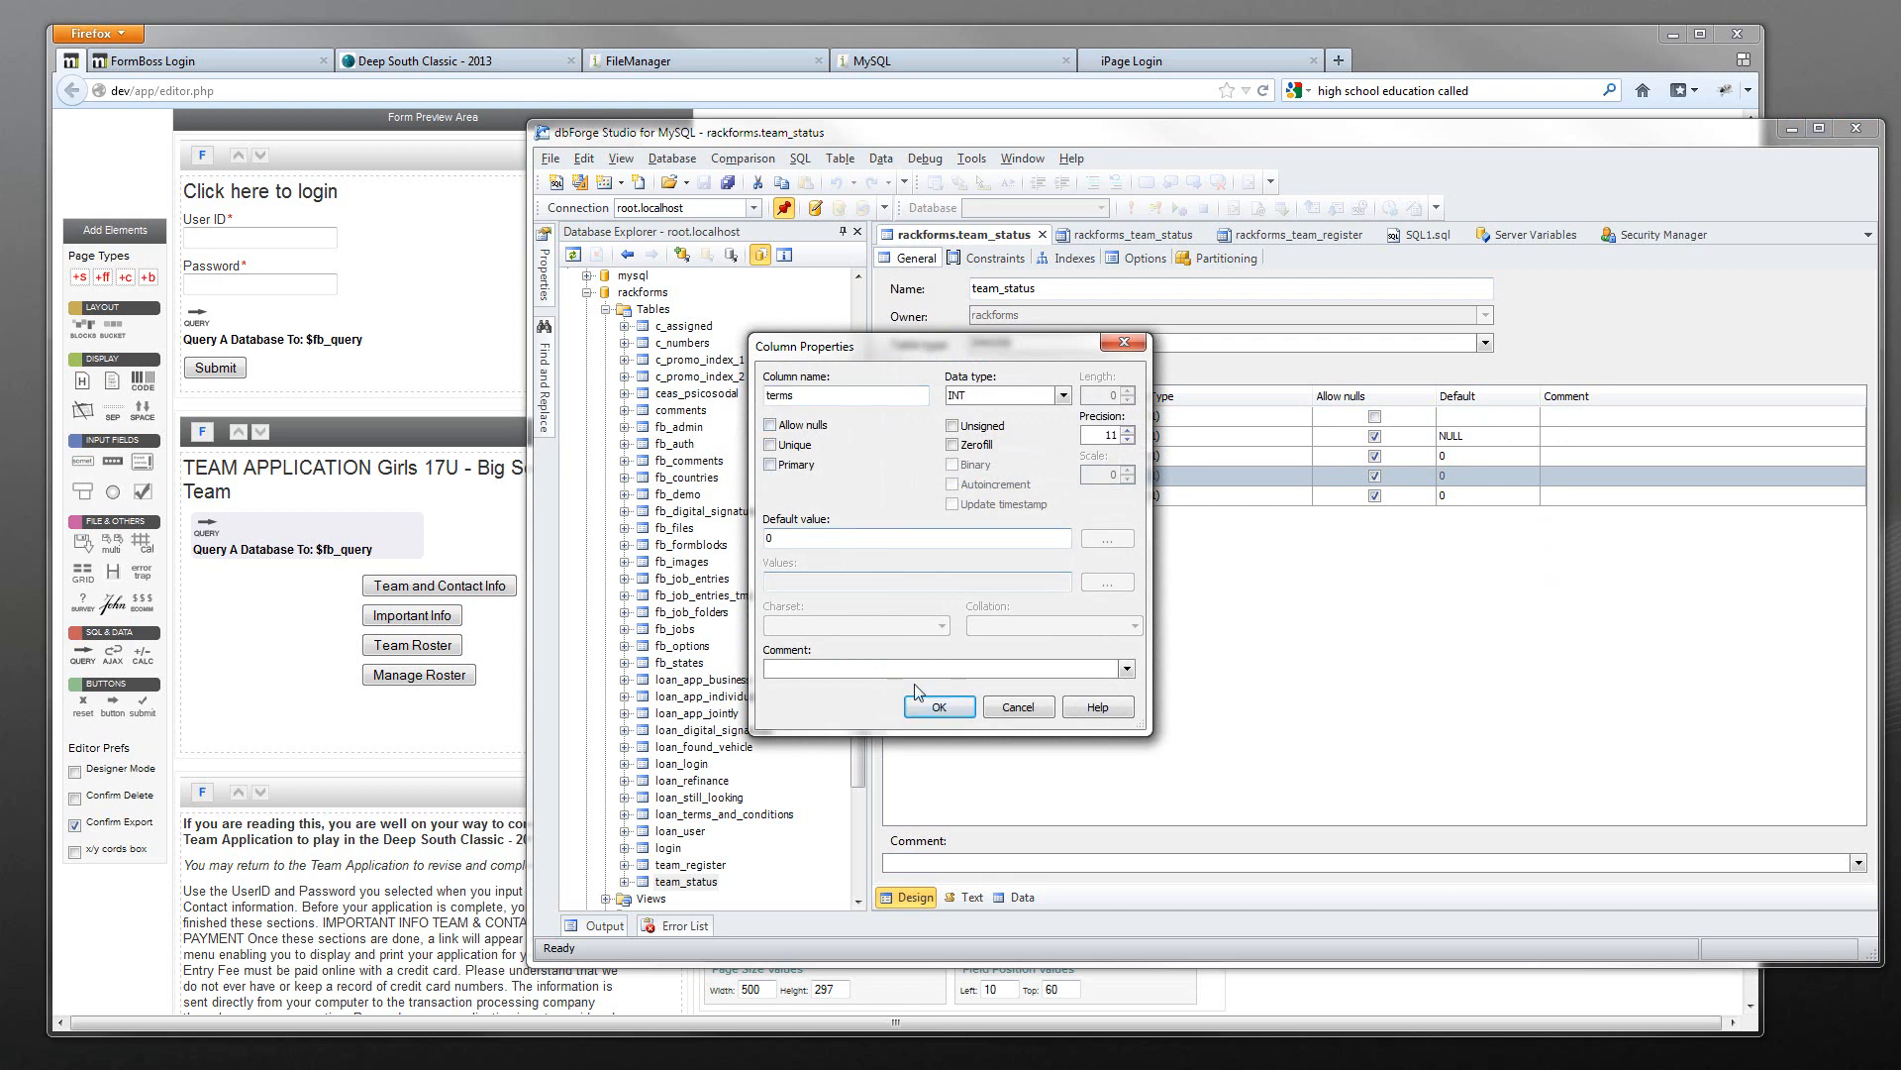
pyautogui.click(771, 426)
pyautogui.click(941, 707)
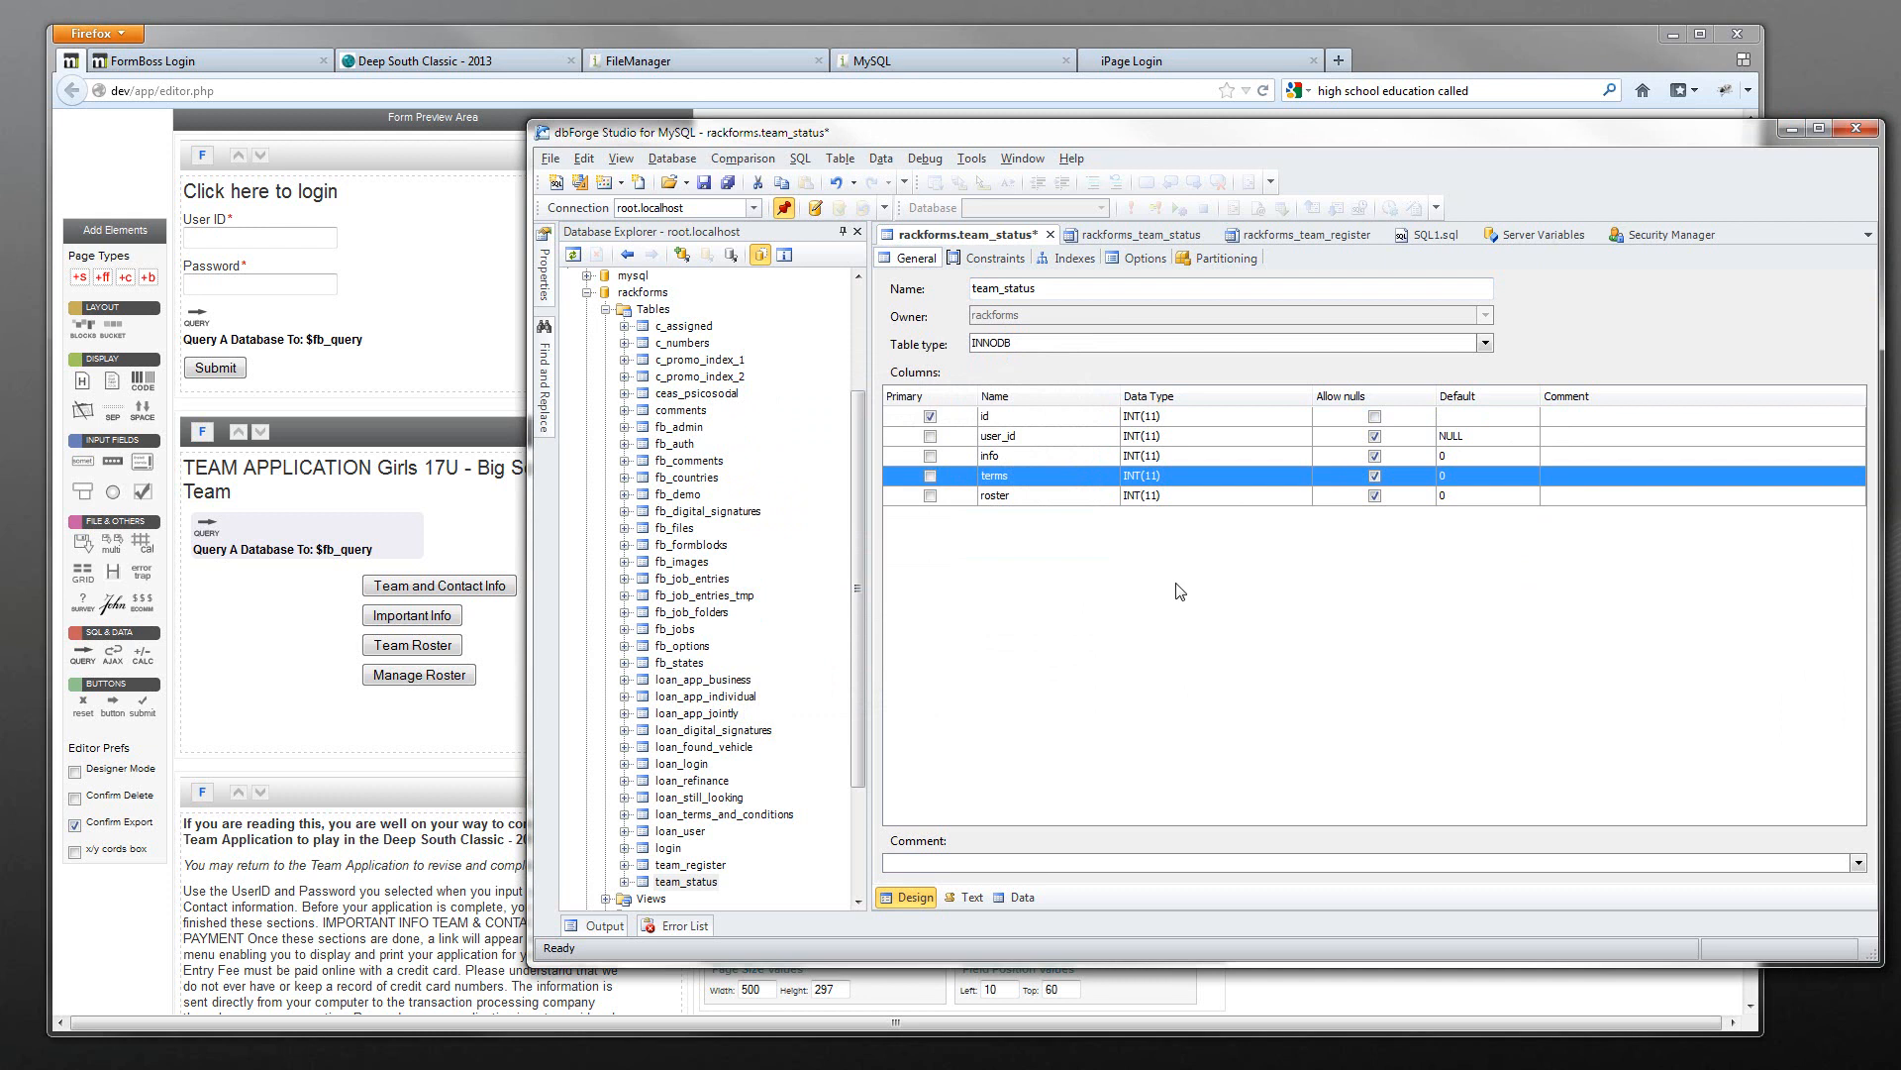
pyautogui.hotkey('ctrl', 's')
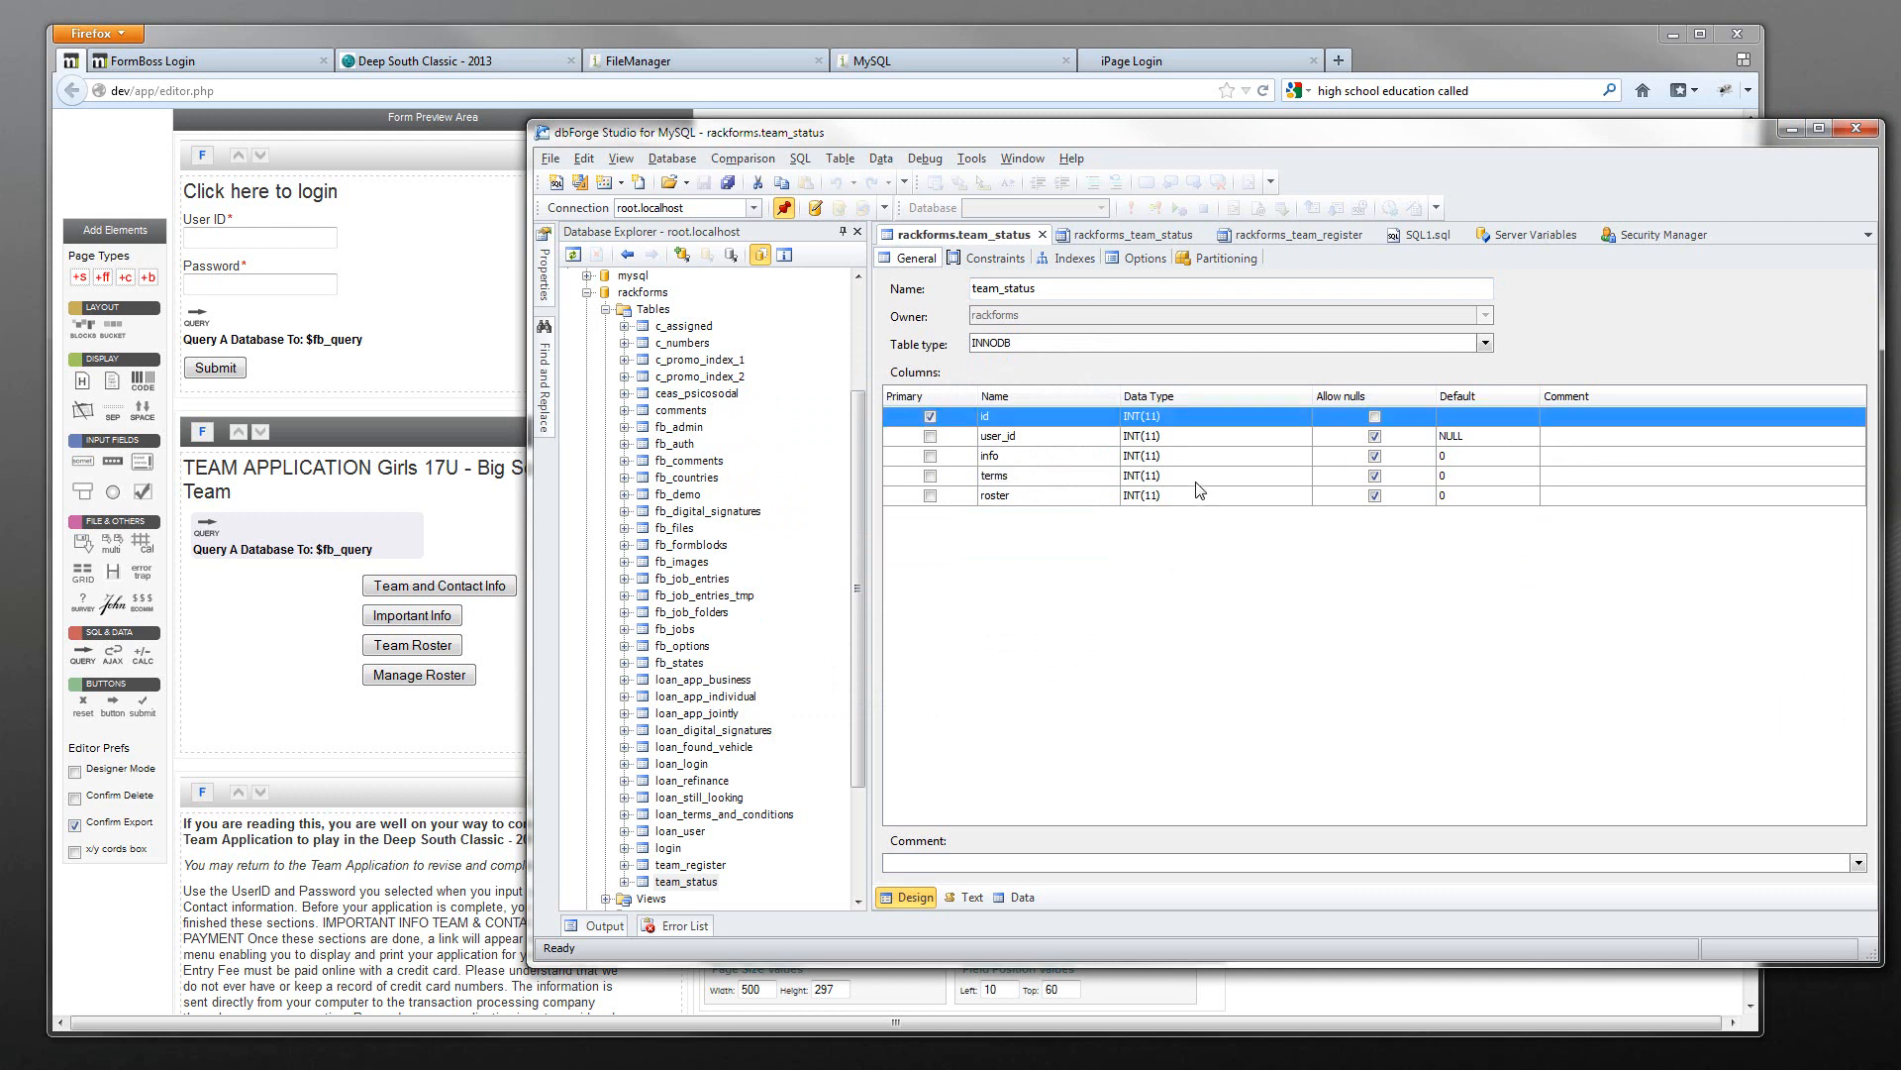
# - Fill record 2 with info 0, terms 0, roster 0 and user_id 1, and save it
pyautogui.click(1043, 235)
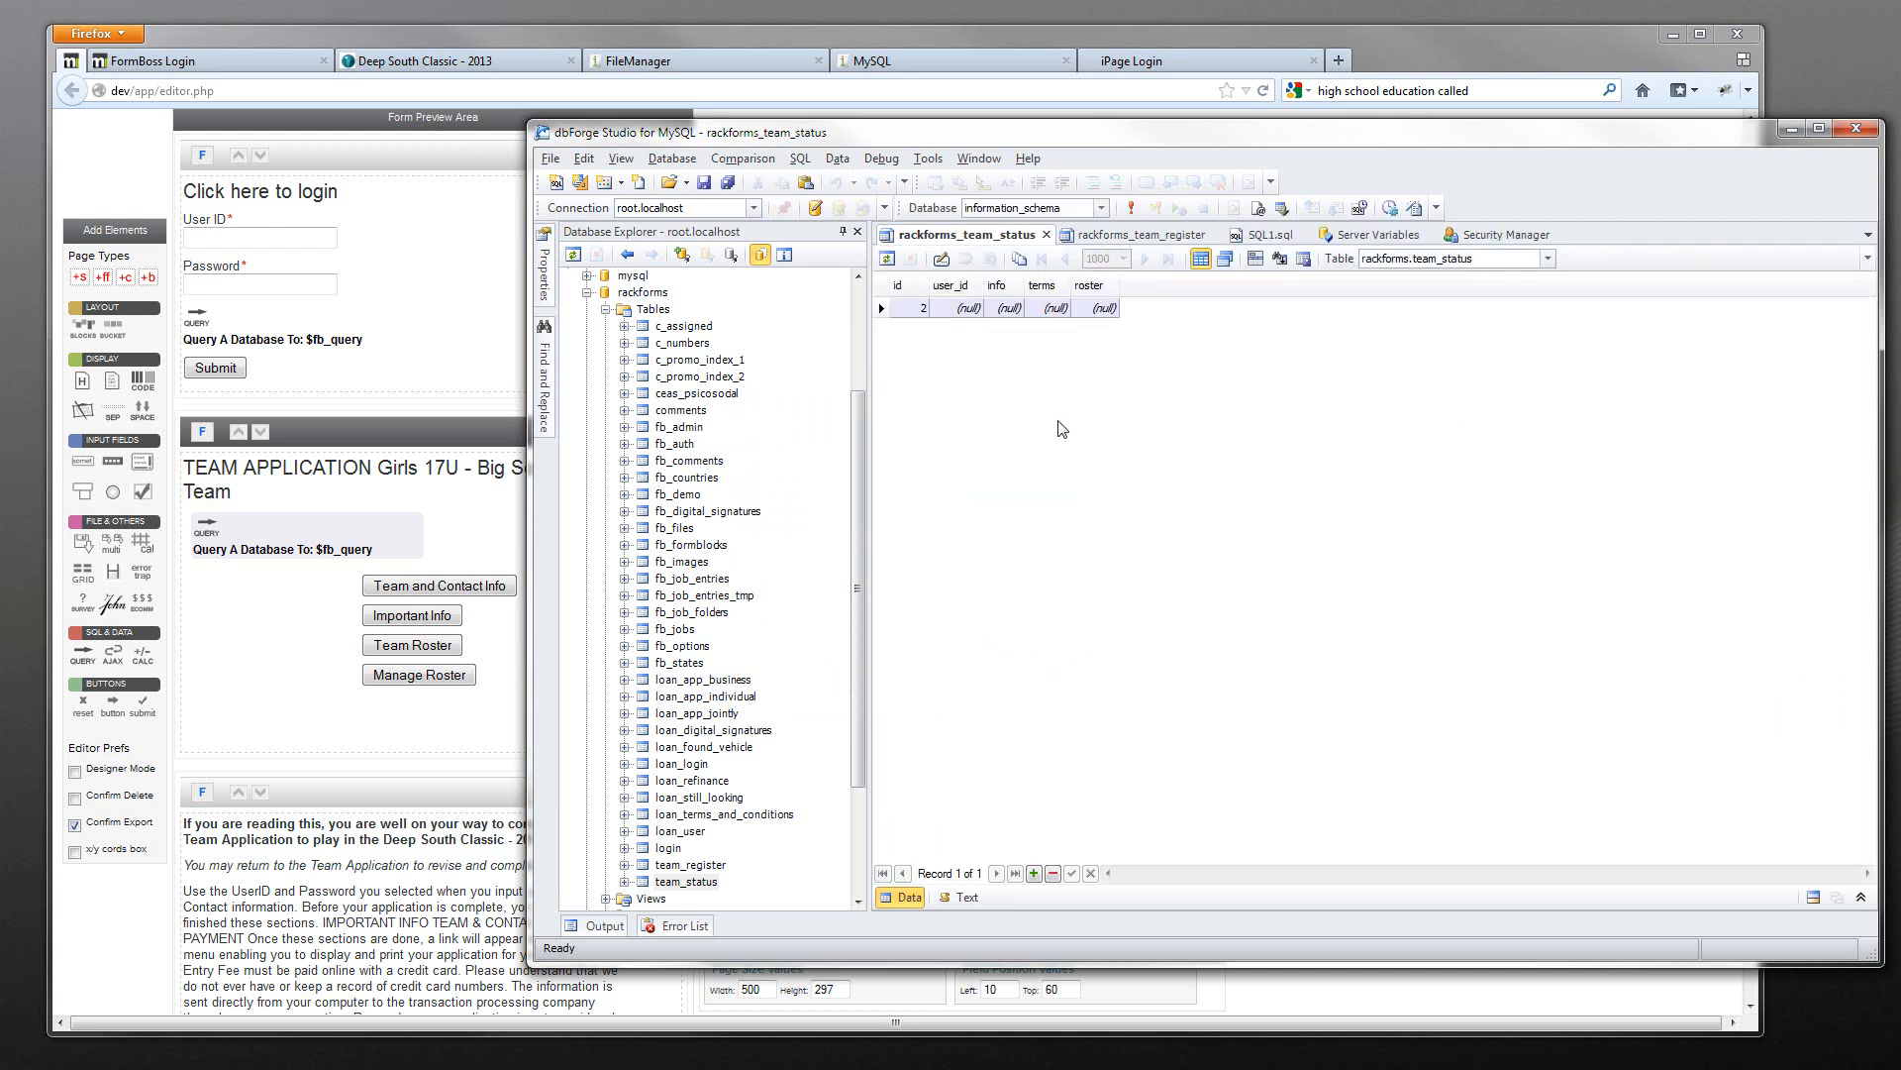
pyautogui.moveTo(412, 528)
pyautogui.click(1010, 397)
pyautogui.click(1012, 310)
pyautogui.write('0')
pyautogui.press('Tab')
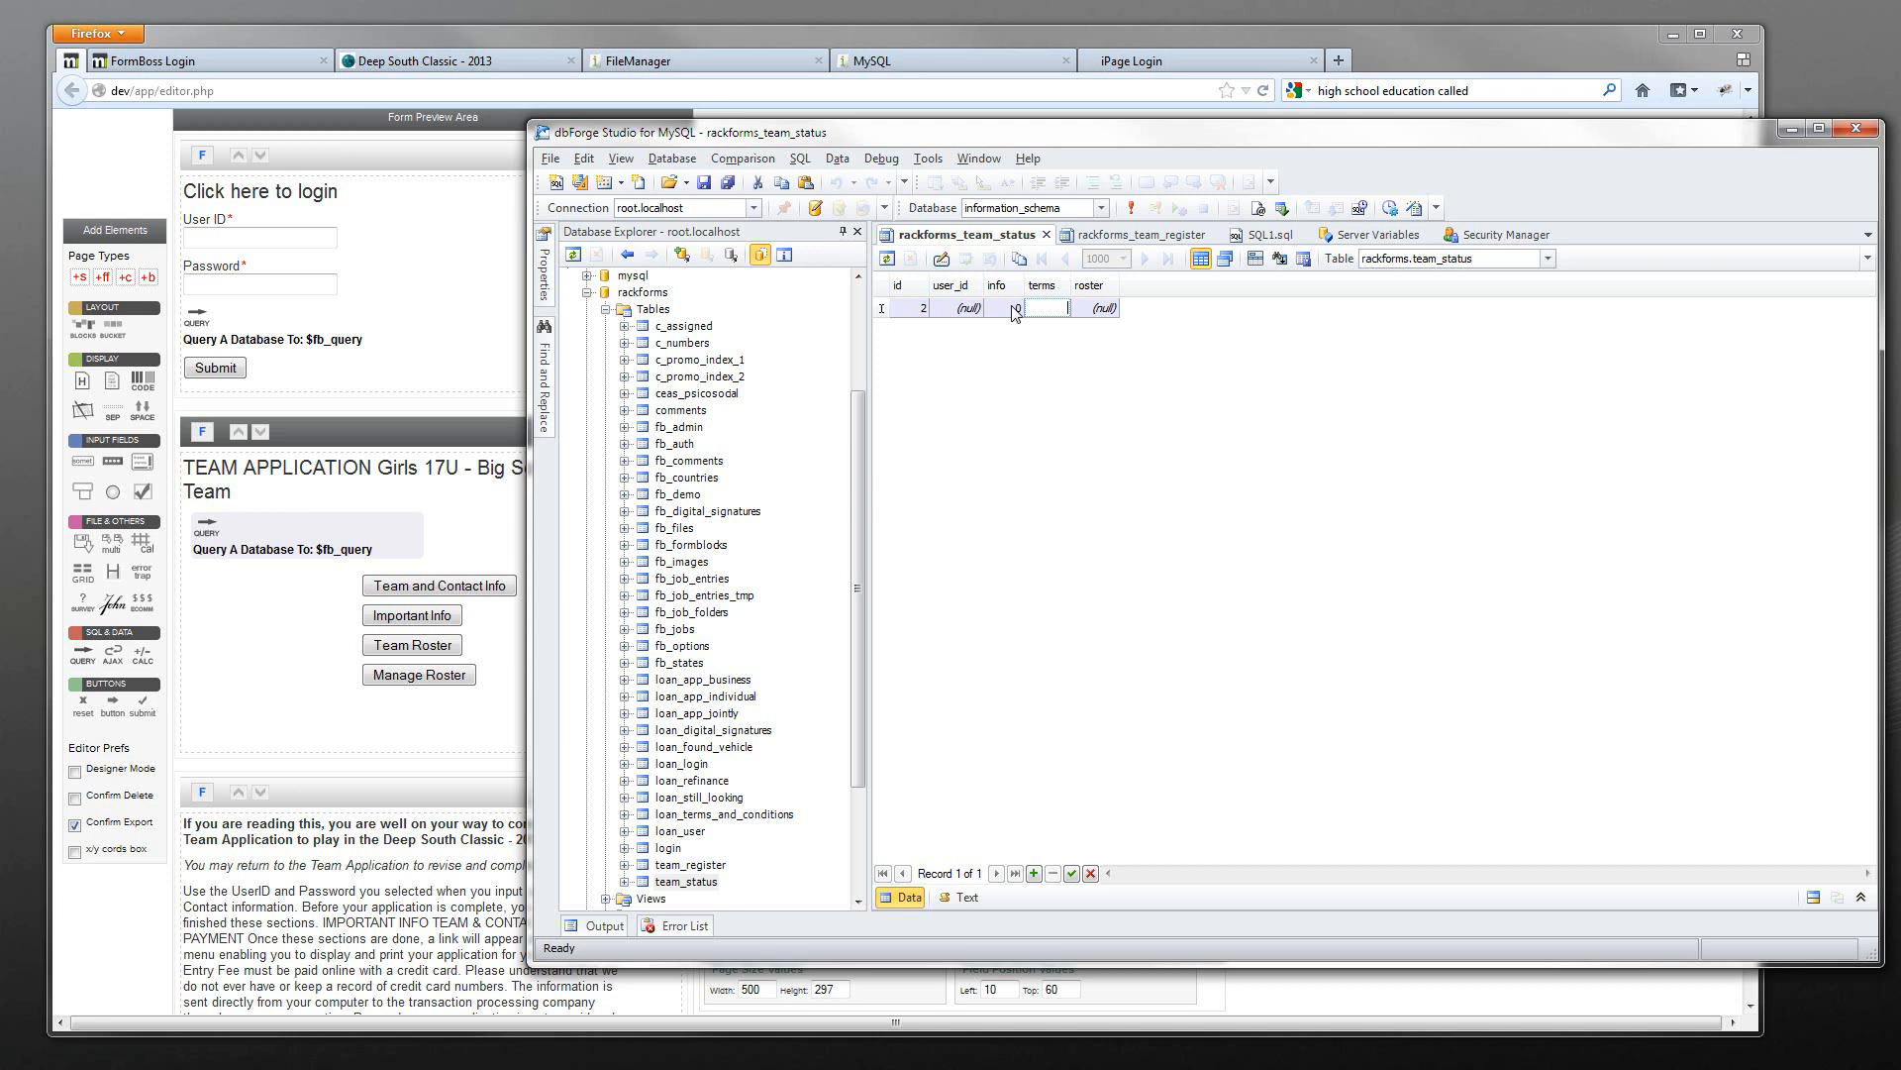
pyautogui.write('0')
pyautogui.press('Tab')
pyautogui.write('0')
pyautogui.click(961, 311)
pyautogui.write('1')
pyautogui.click(1071, 872)
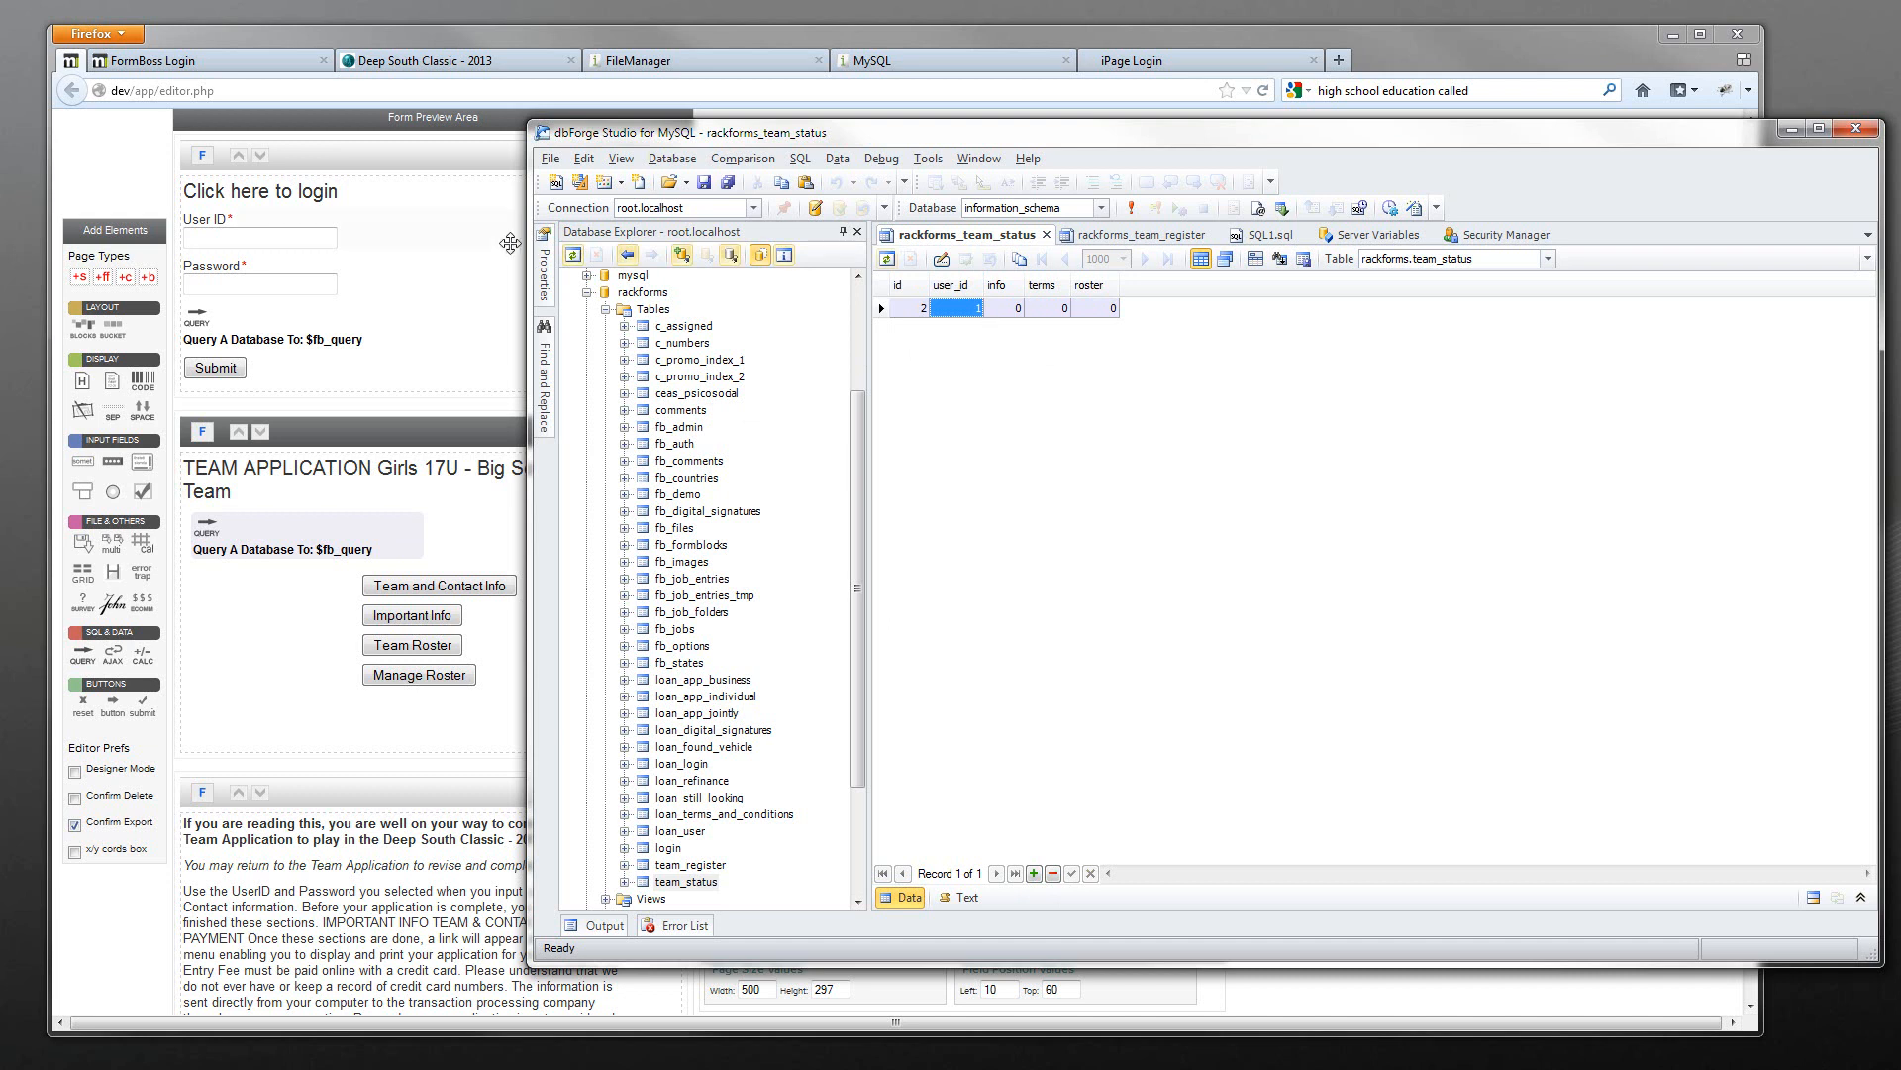
# - Return to the RackForms form editor and preview the login page
pyautogui.click(450, 292)
pyautogui.scroll(2, 449, 301)
pyautogui.click(640, 269)
# - Load the team-register job and inspect its external SQL actions inserting into team_status
pyautogui.click(970, 56)
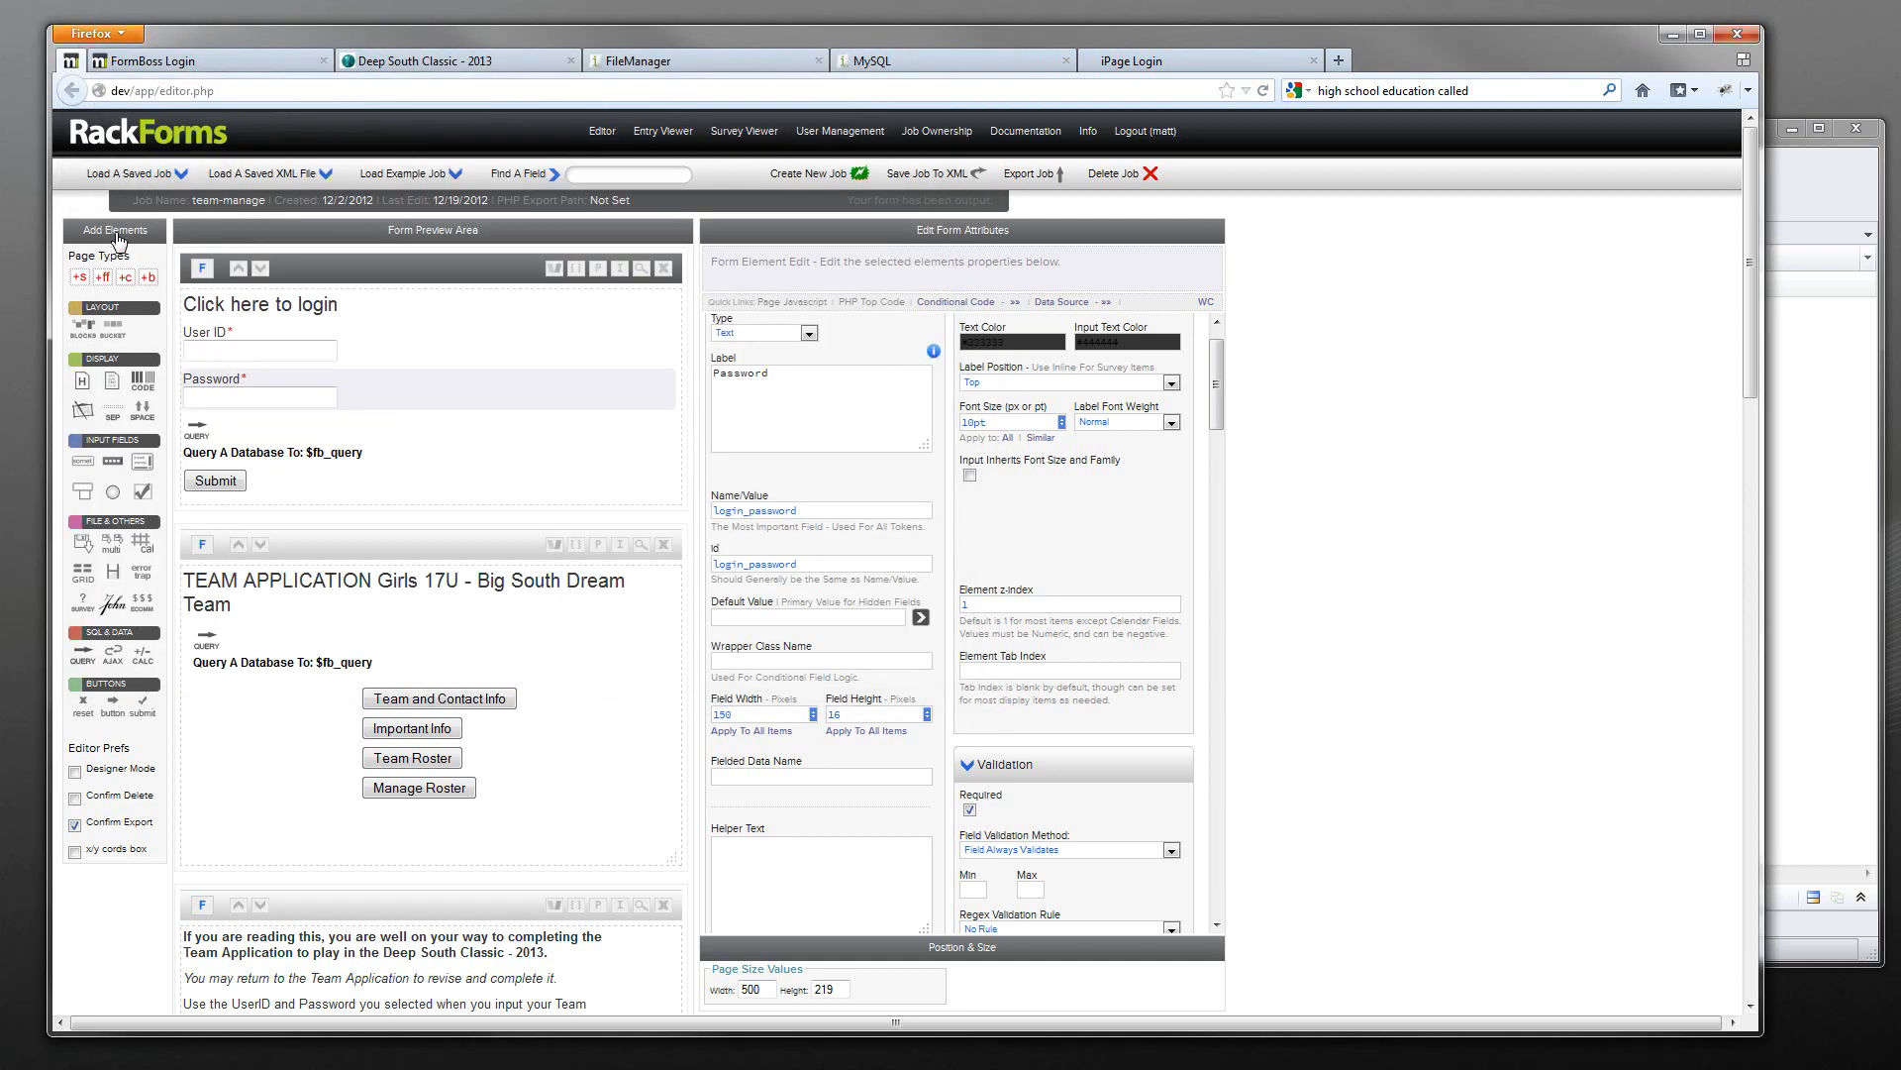
pyautogui.click(136, 178)
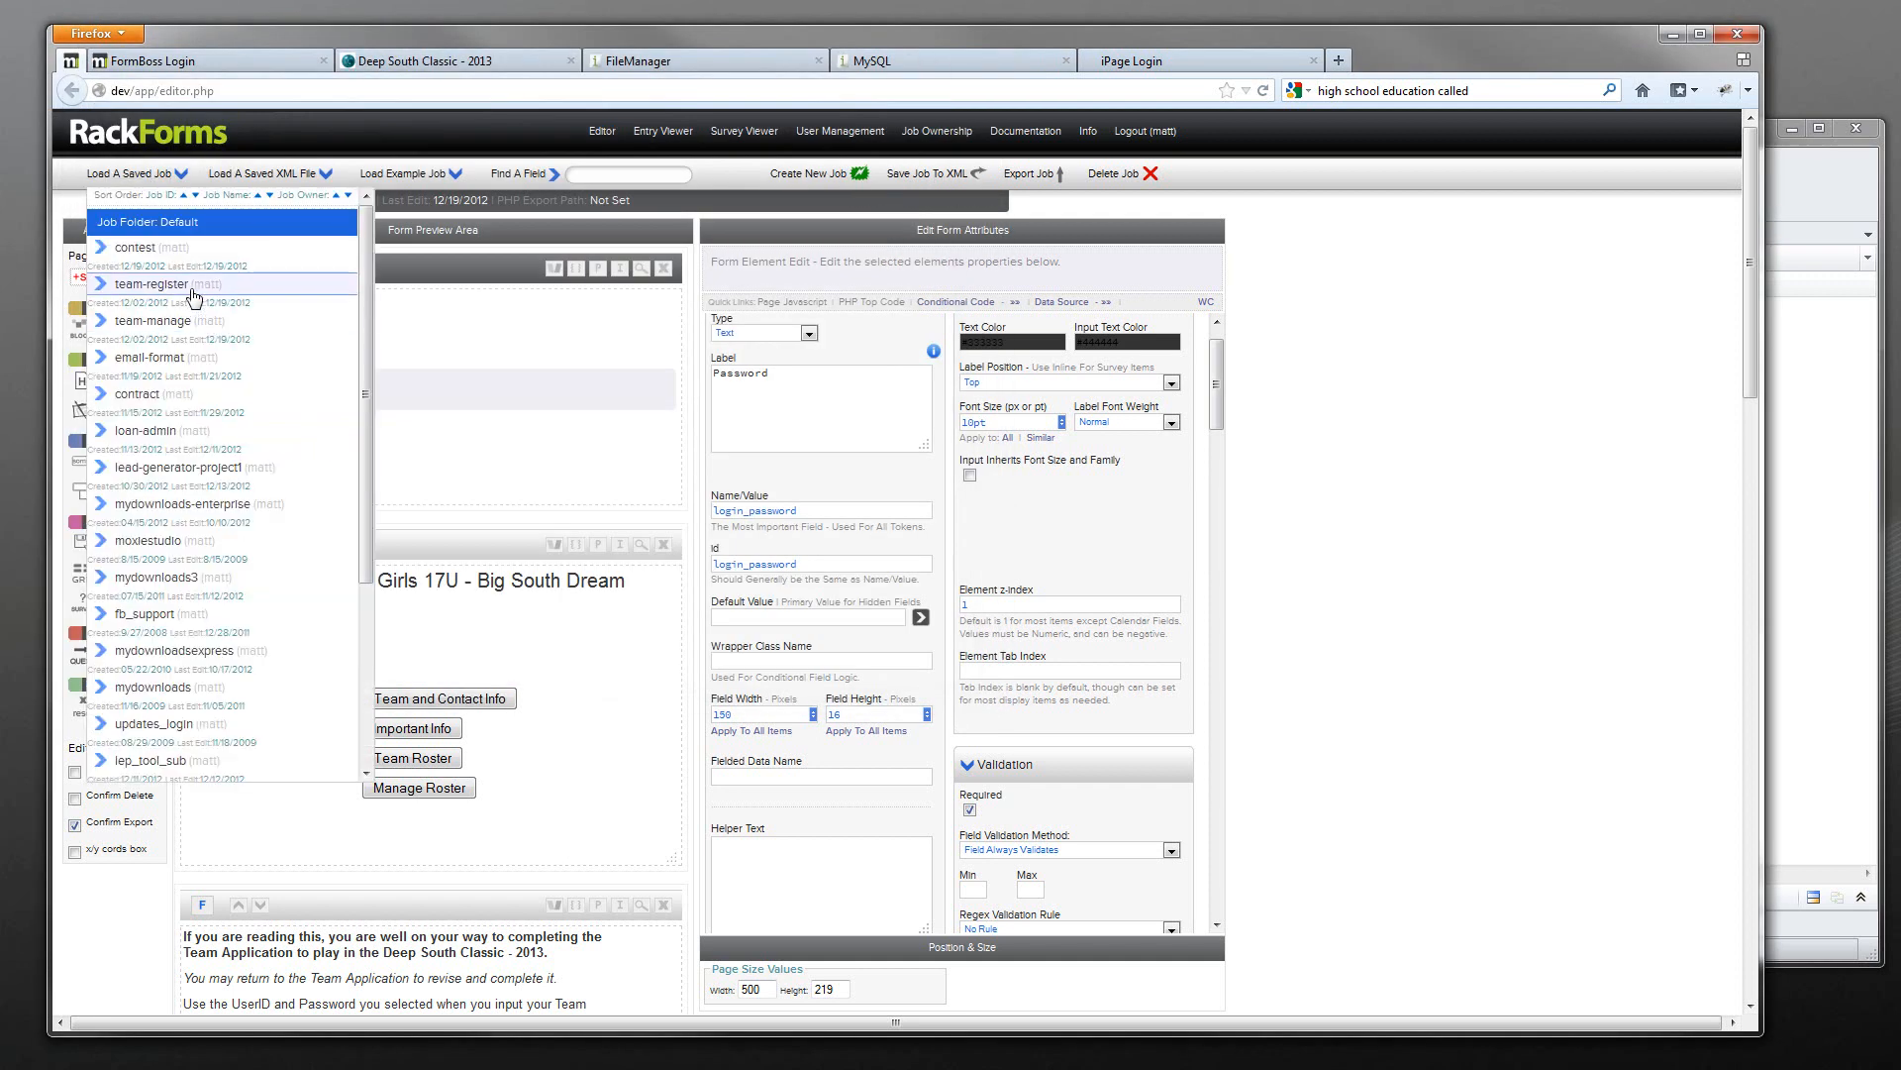
pyautogui.click(149, 283)
pyautogui.scroll(-10, 469, 475)
pyautogui.click(304, 559)
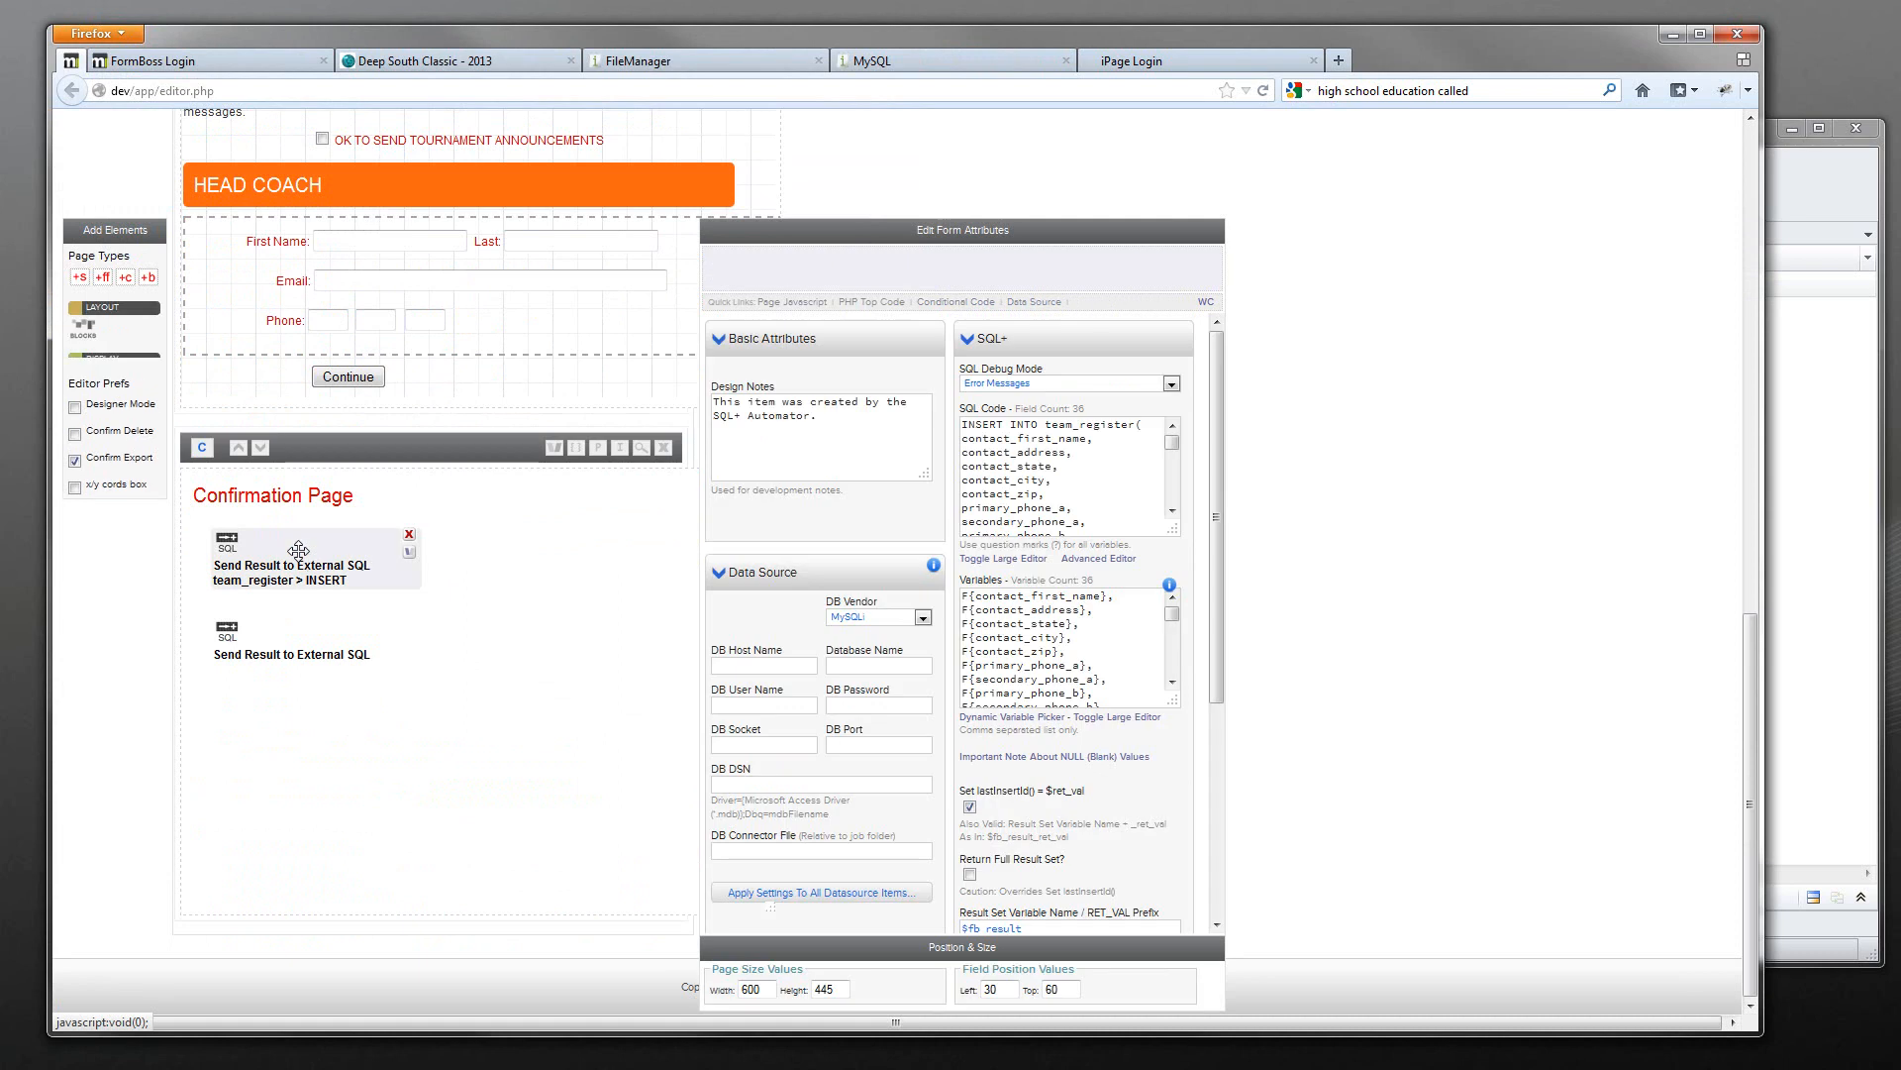
pyautogui.click(396, 649)
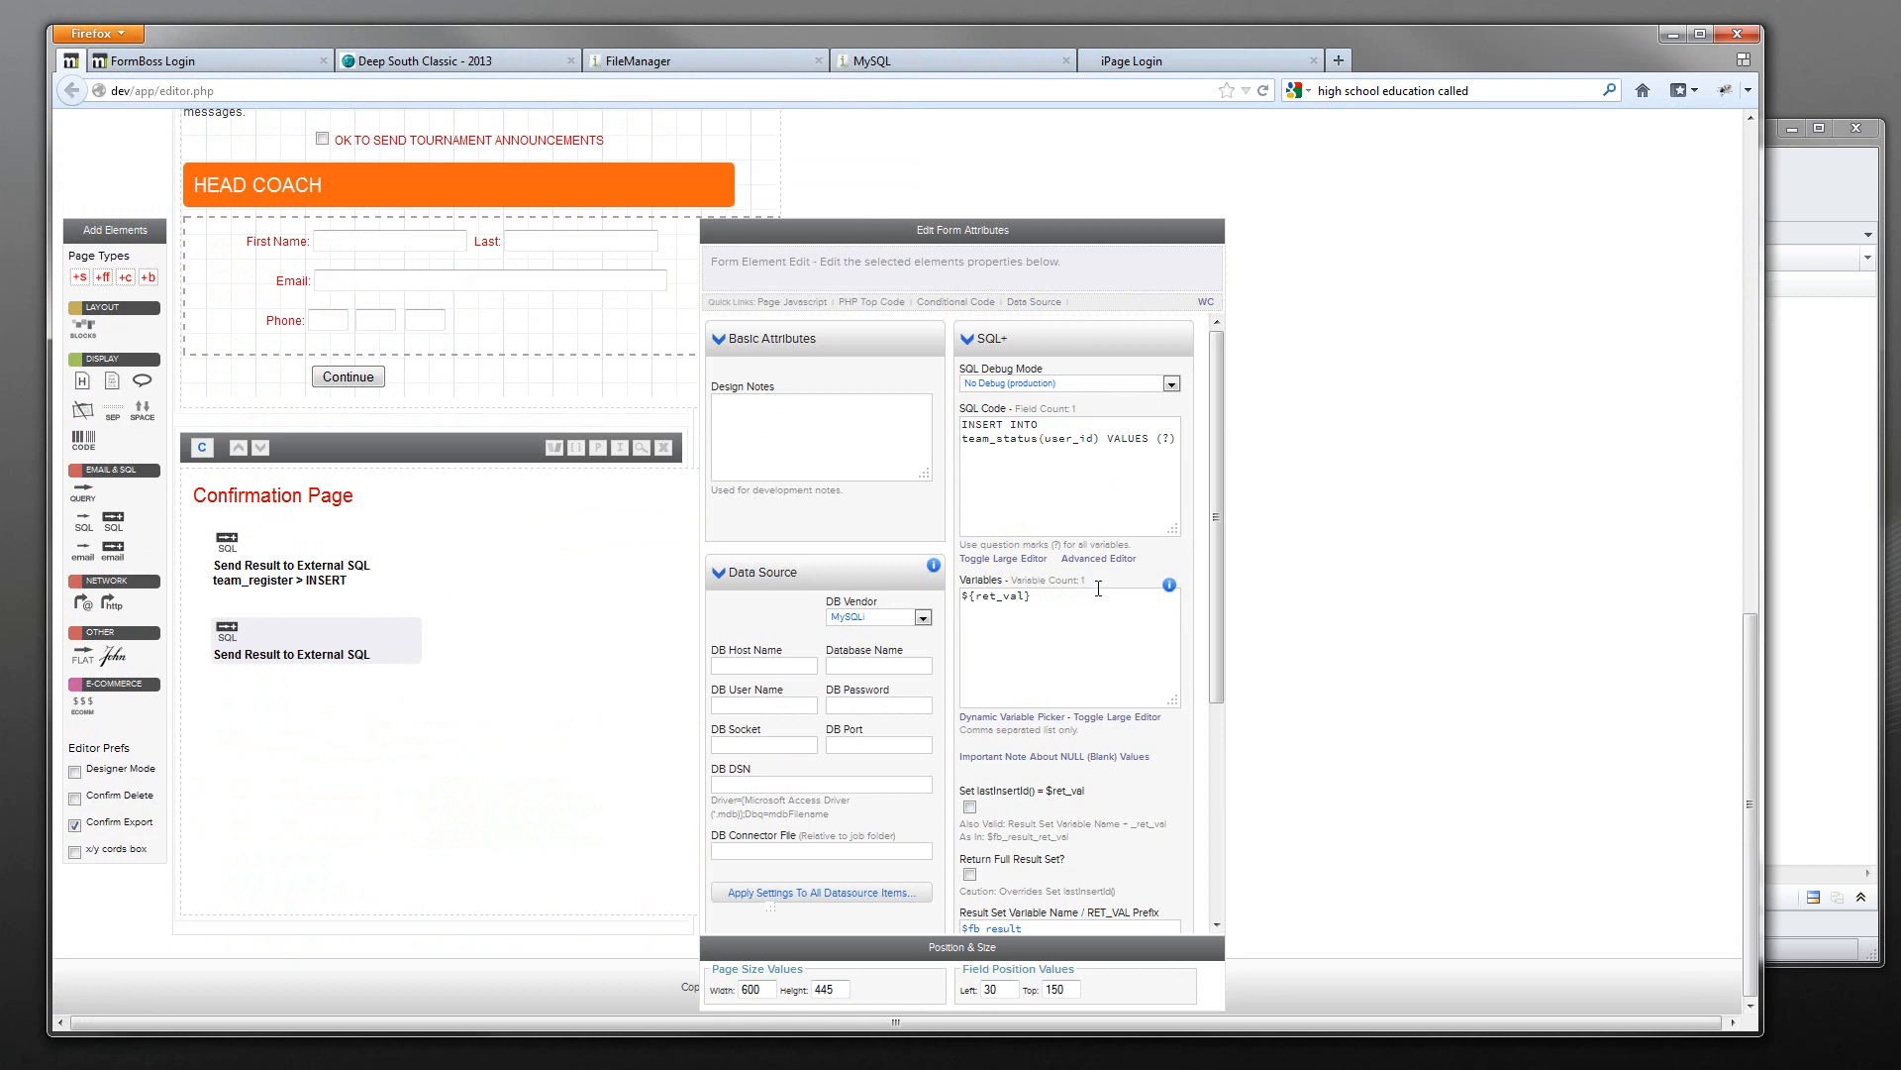
pyautogui.tripleClick(1011, 603)
pyautogui.scroll(-5, 1128, 679)
pyautogui.scroll(5, 1129, 679)
pyautogui.scroll(10, 327, 554)
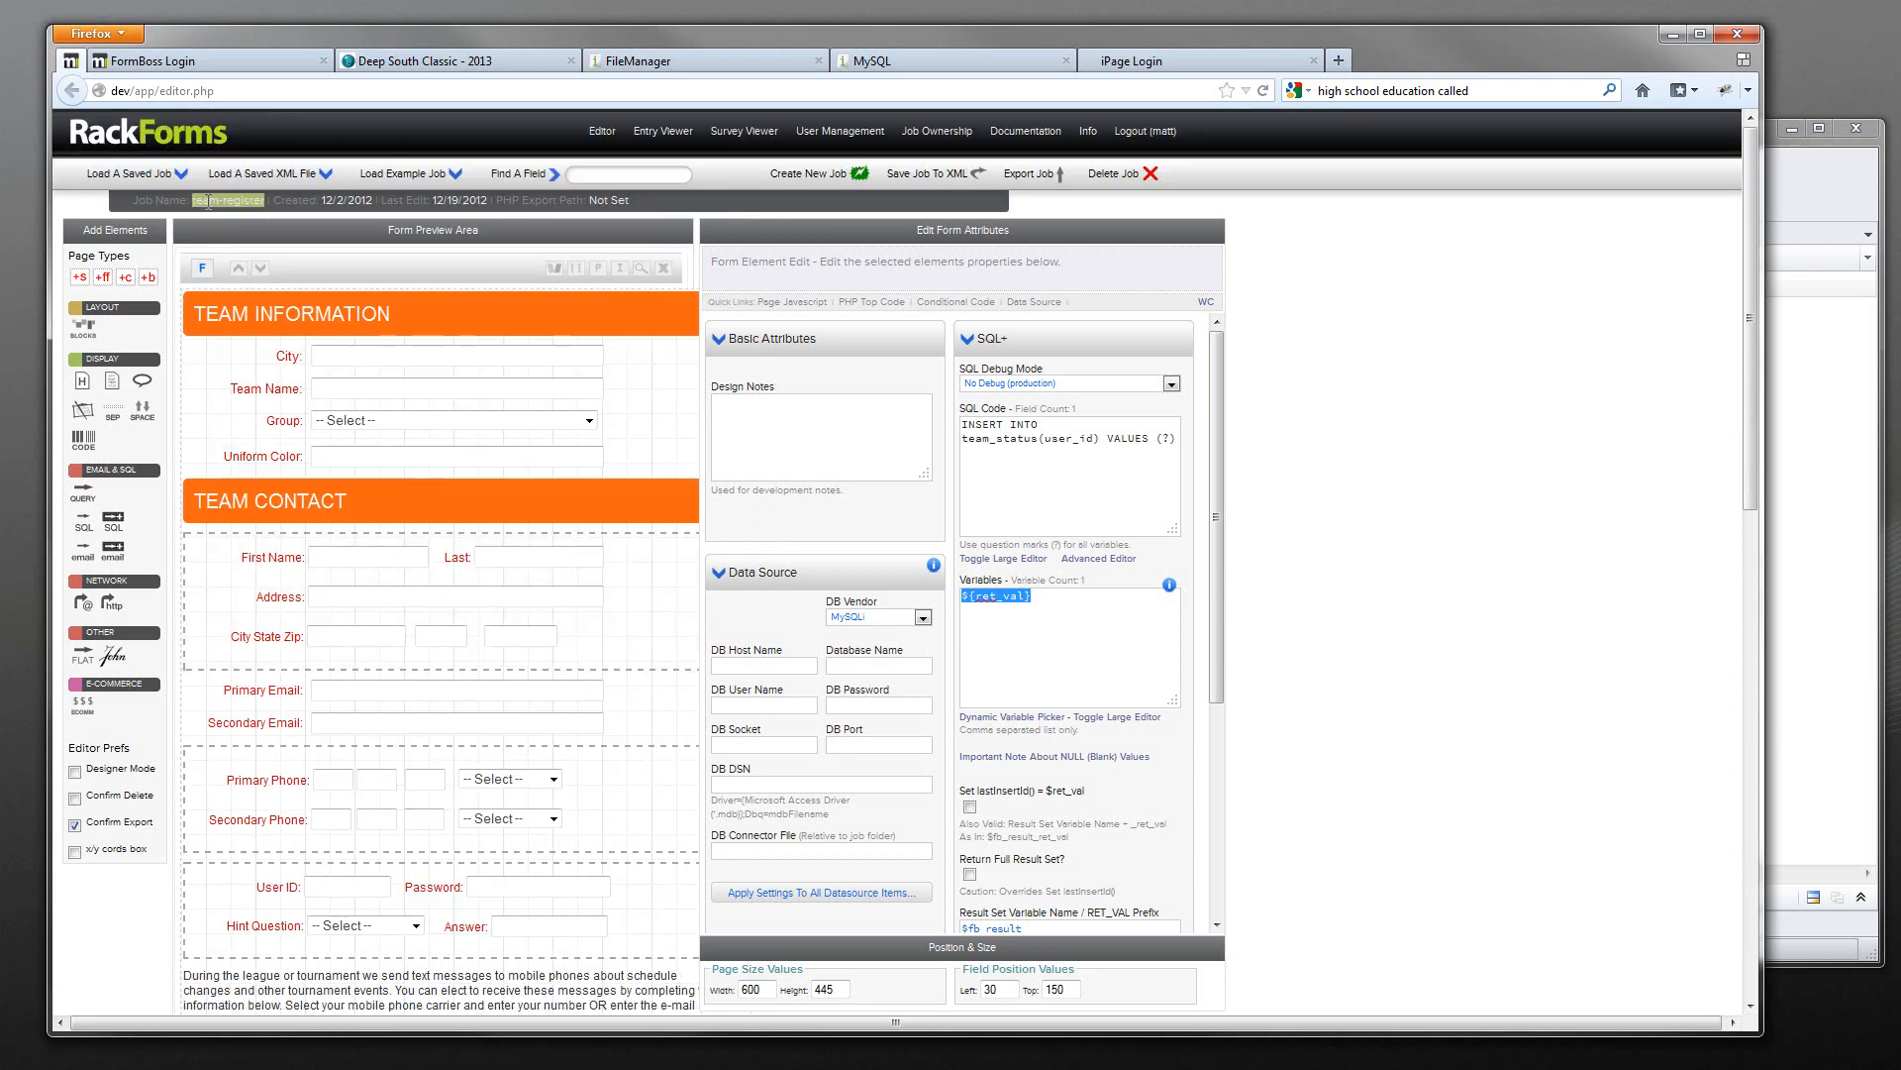
# - Load the team-manage job and inspect its Query element's team_status lookup by user_id
pyautogui.click(146, 178)
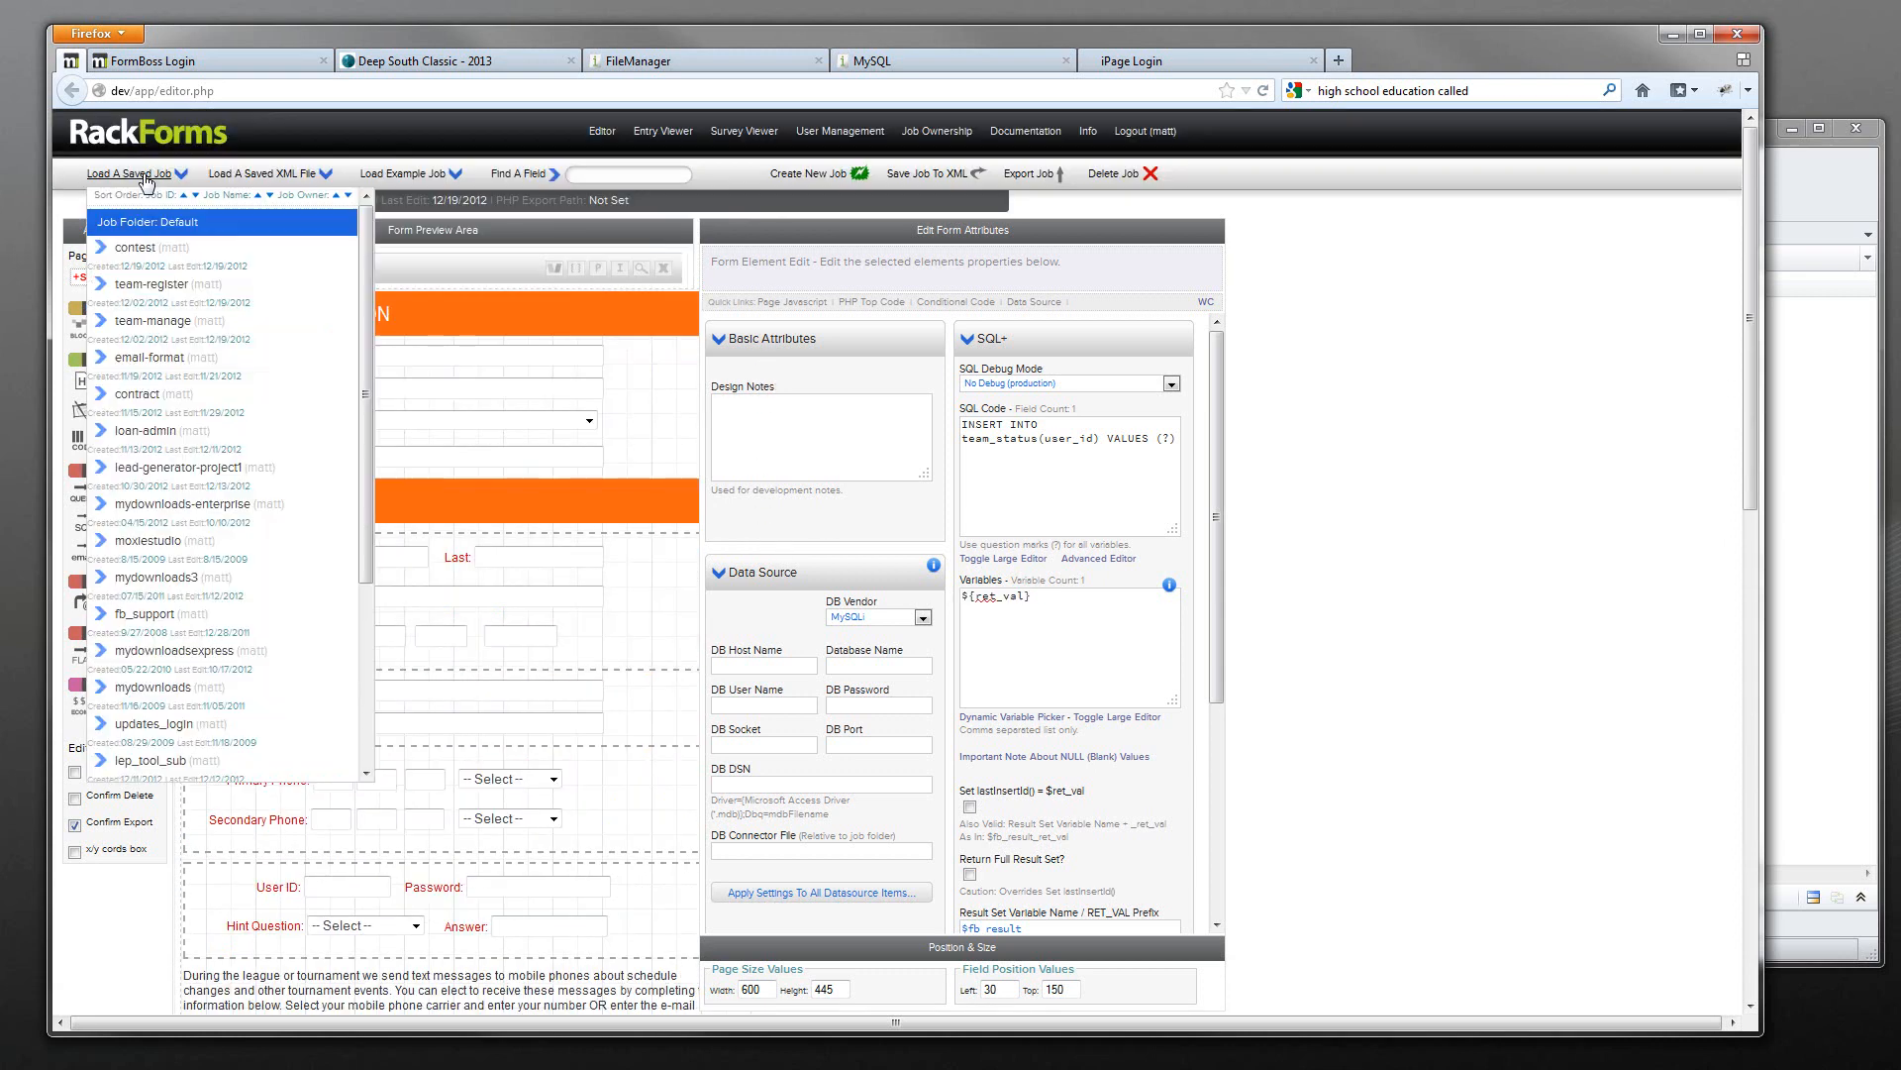
pyautogui.click(181, 322)
pyautogui.scroll(-5, 465, 629)
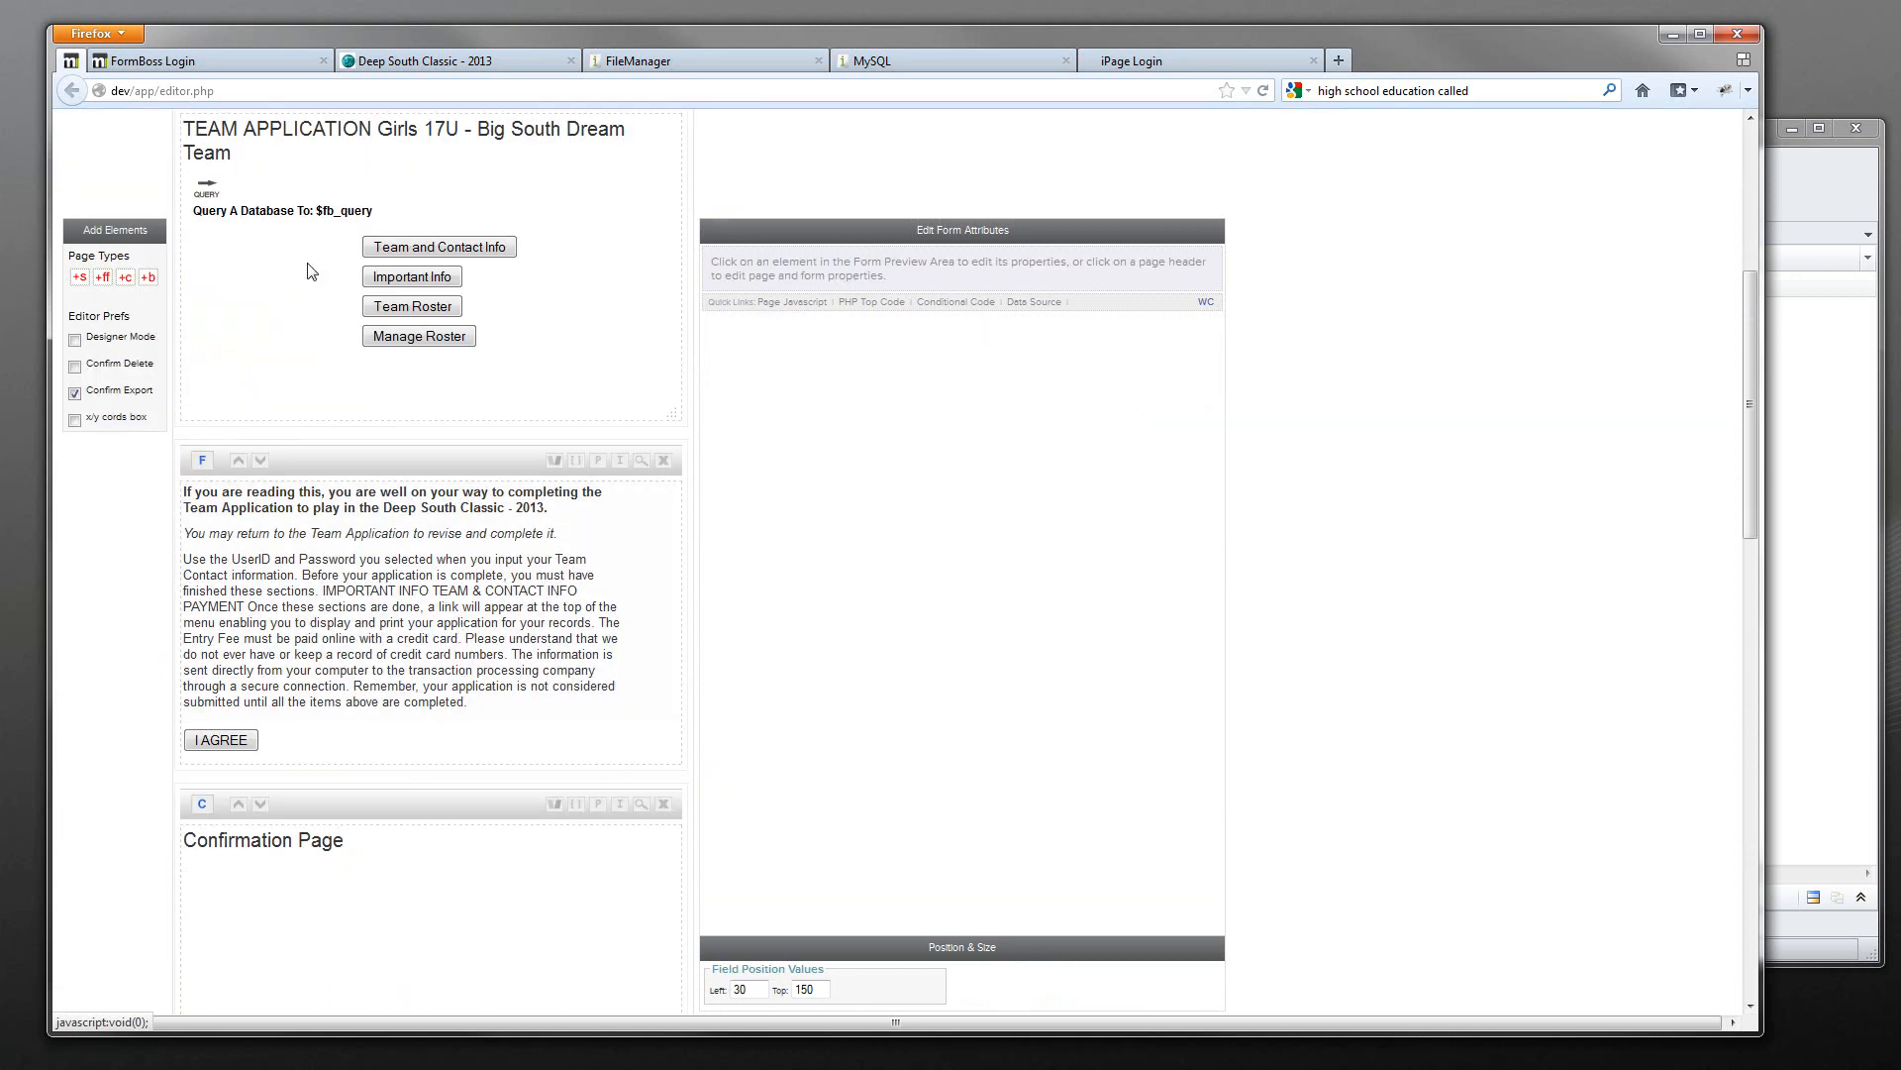
pyautogui.click(297, 203)
pyautogui.moveTo(1215, 370); pyautogui.dragTo(1216, 362)
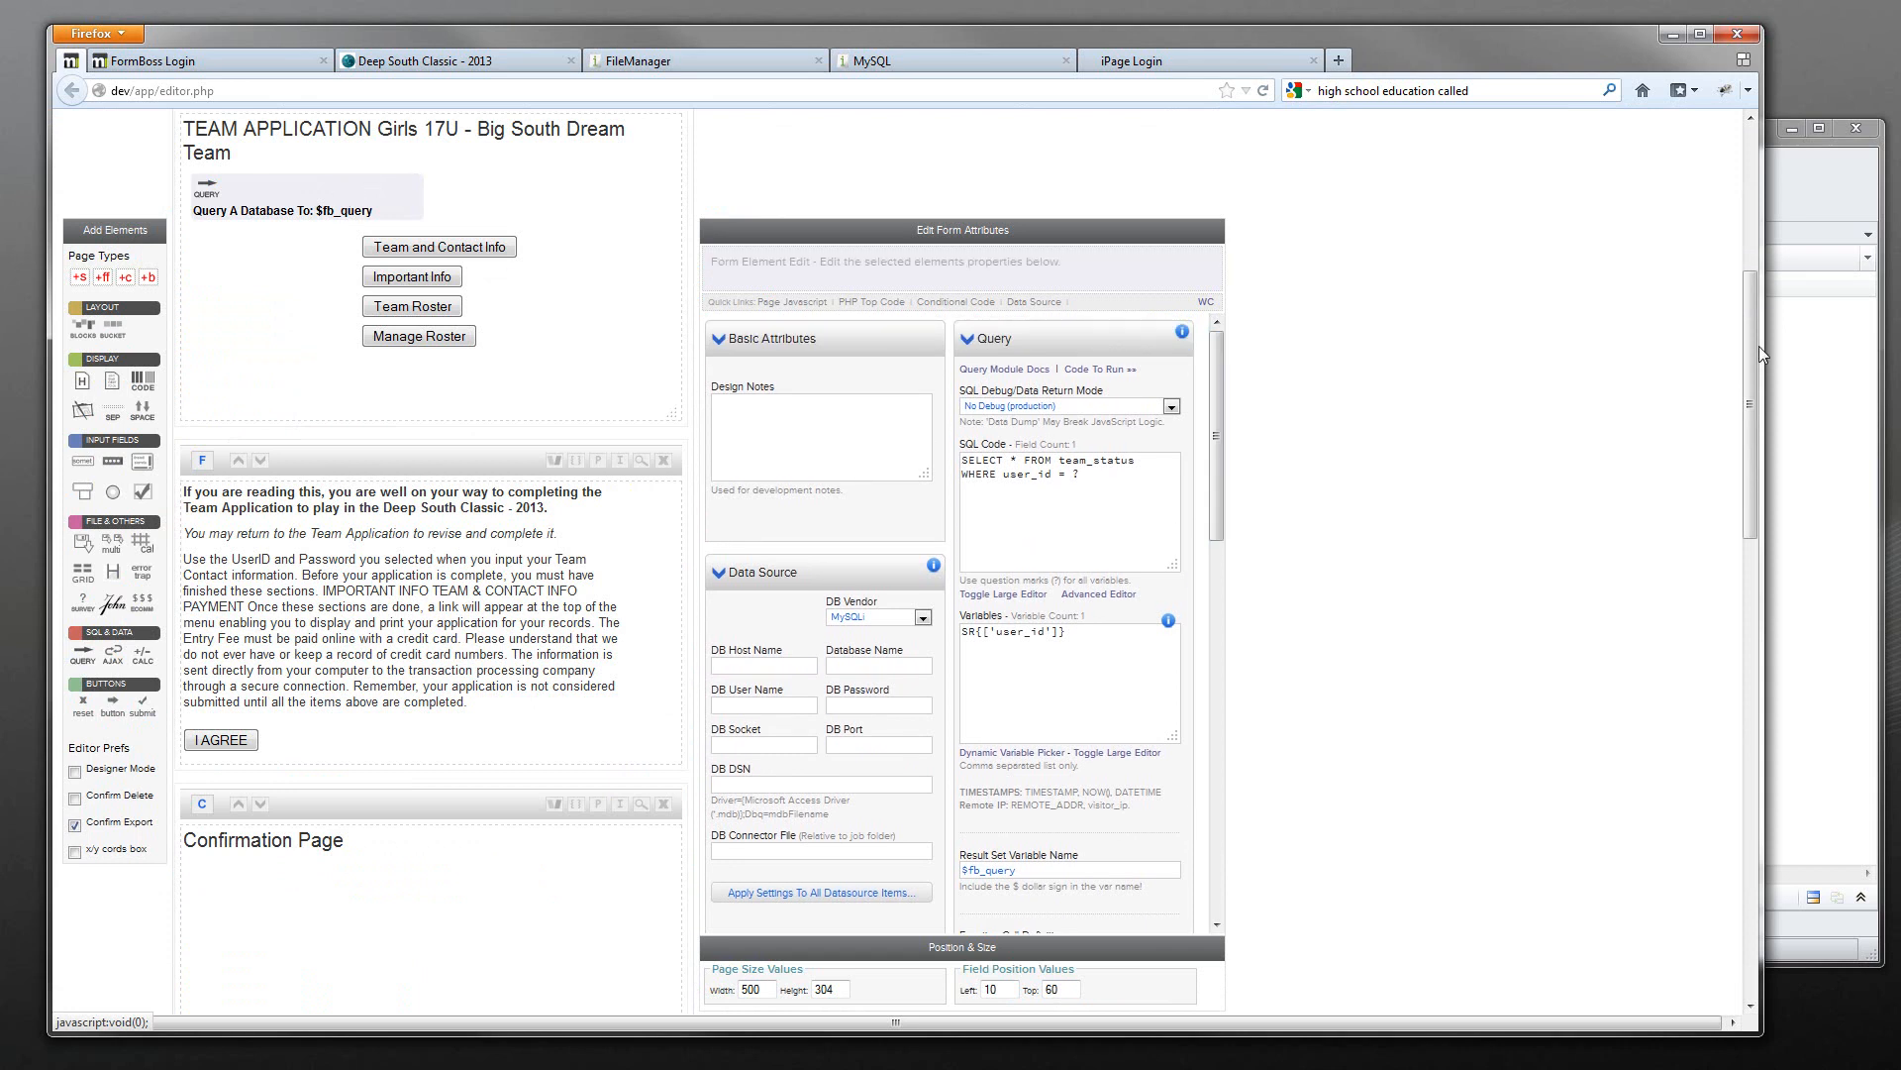
pyautogui.click(1804, 346)
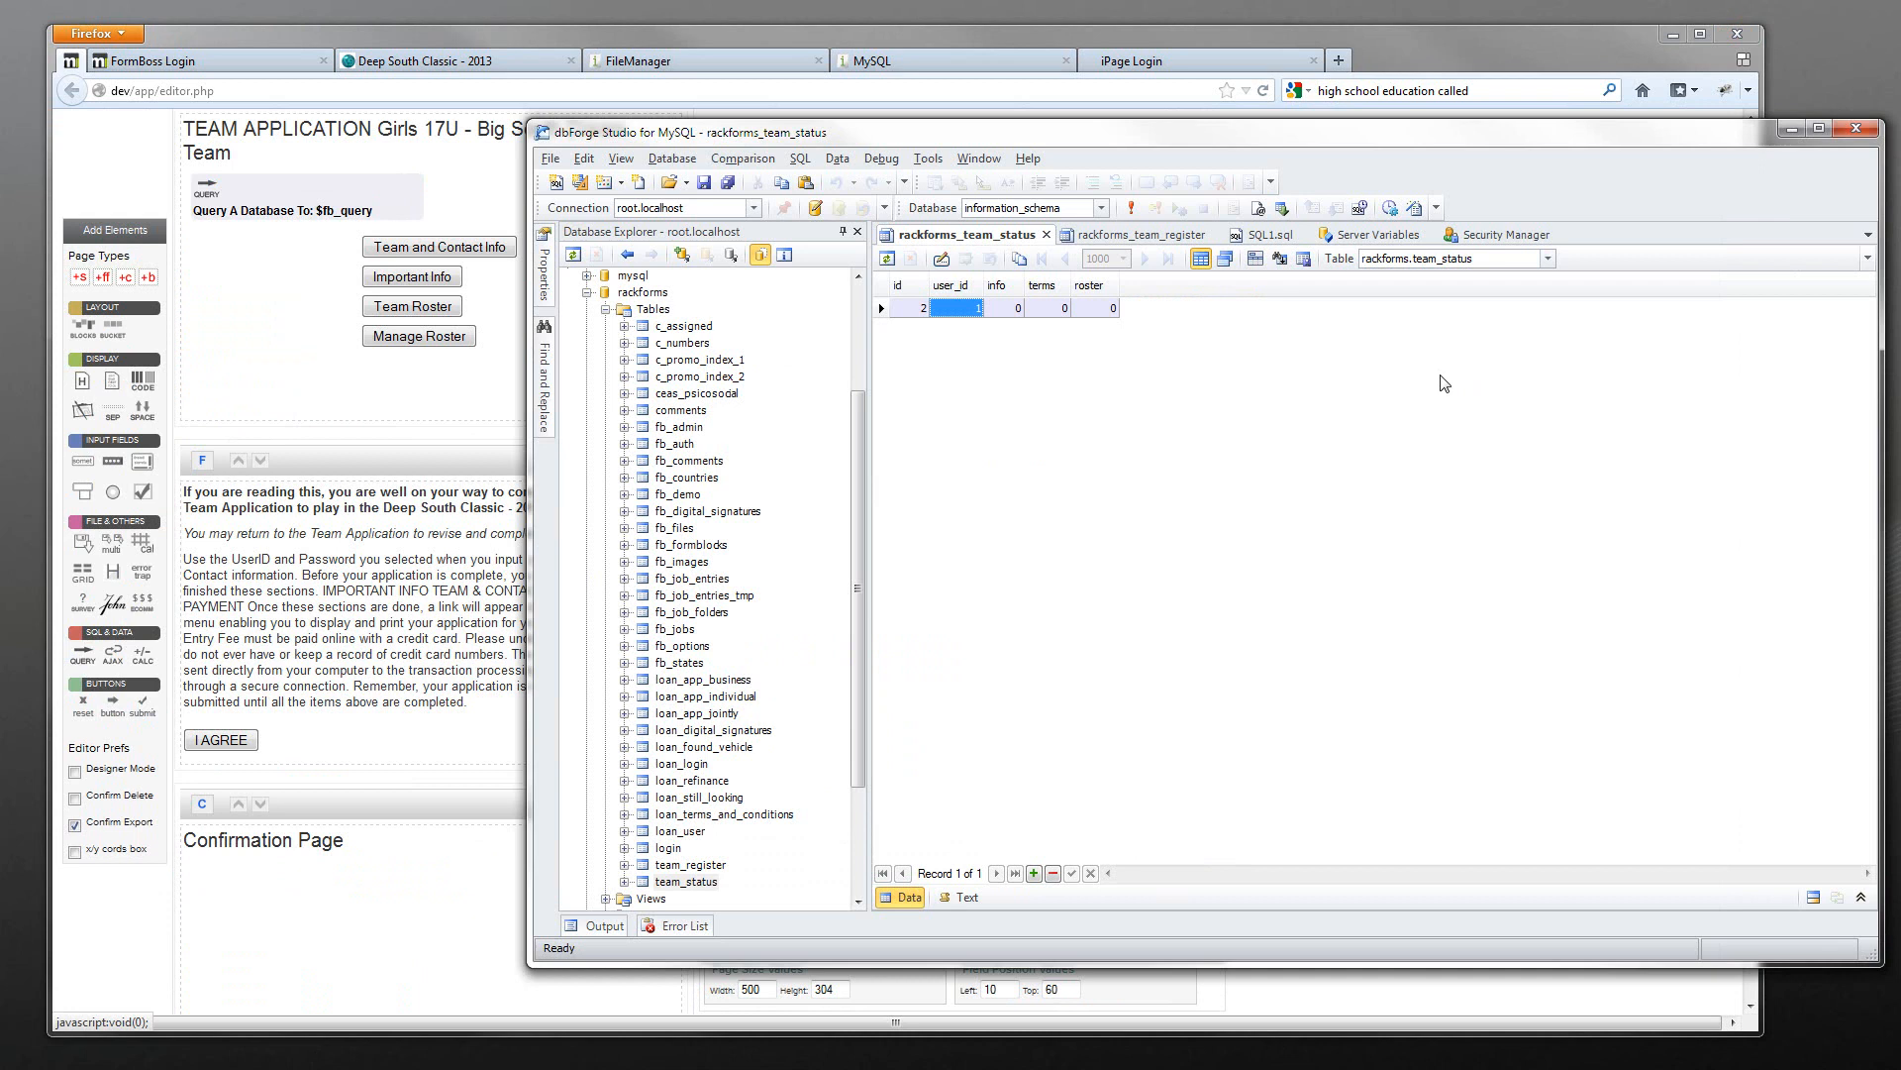
# - Reopen the team_status design, confirm the info column properties, and create a new SQL document
pyautogui.rightClick(693, 882)
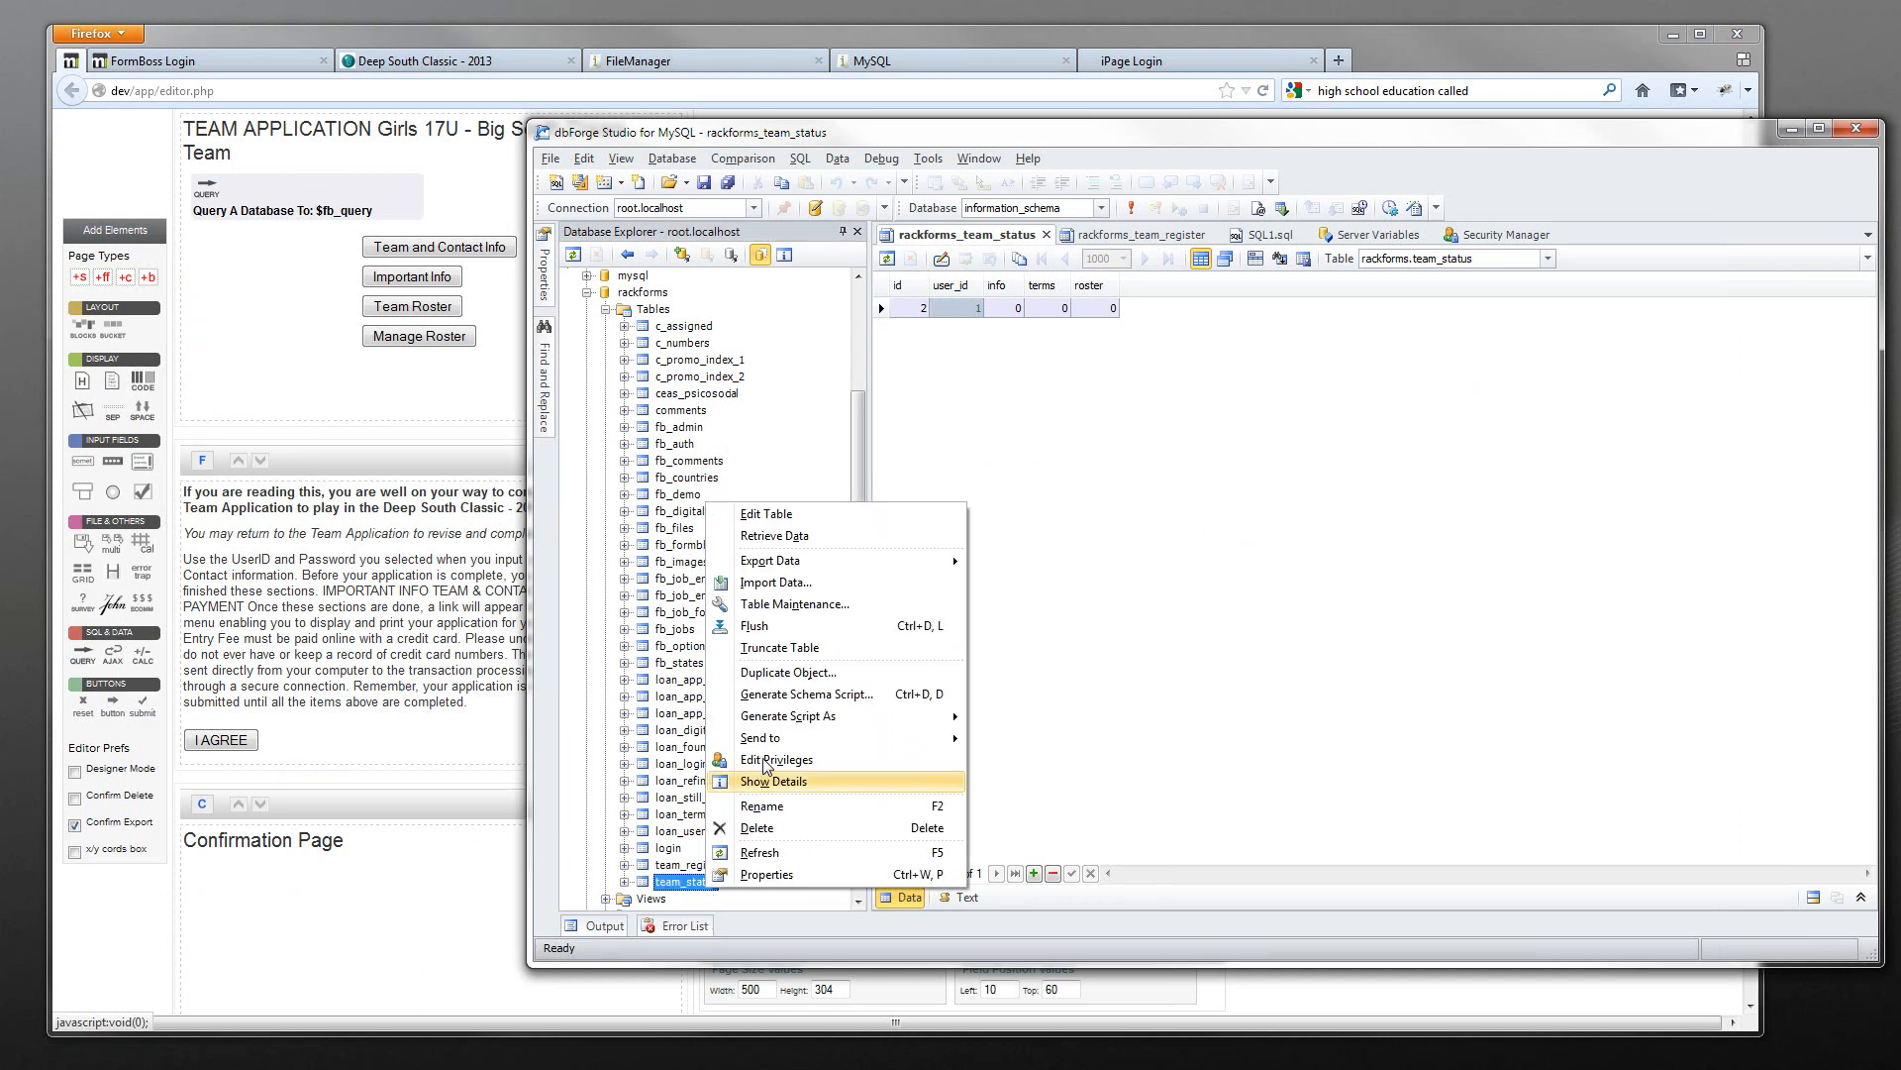
pyautogui.click(768, 514)
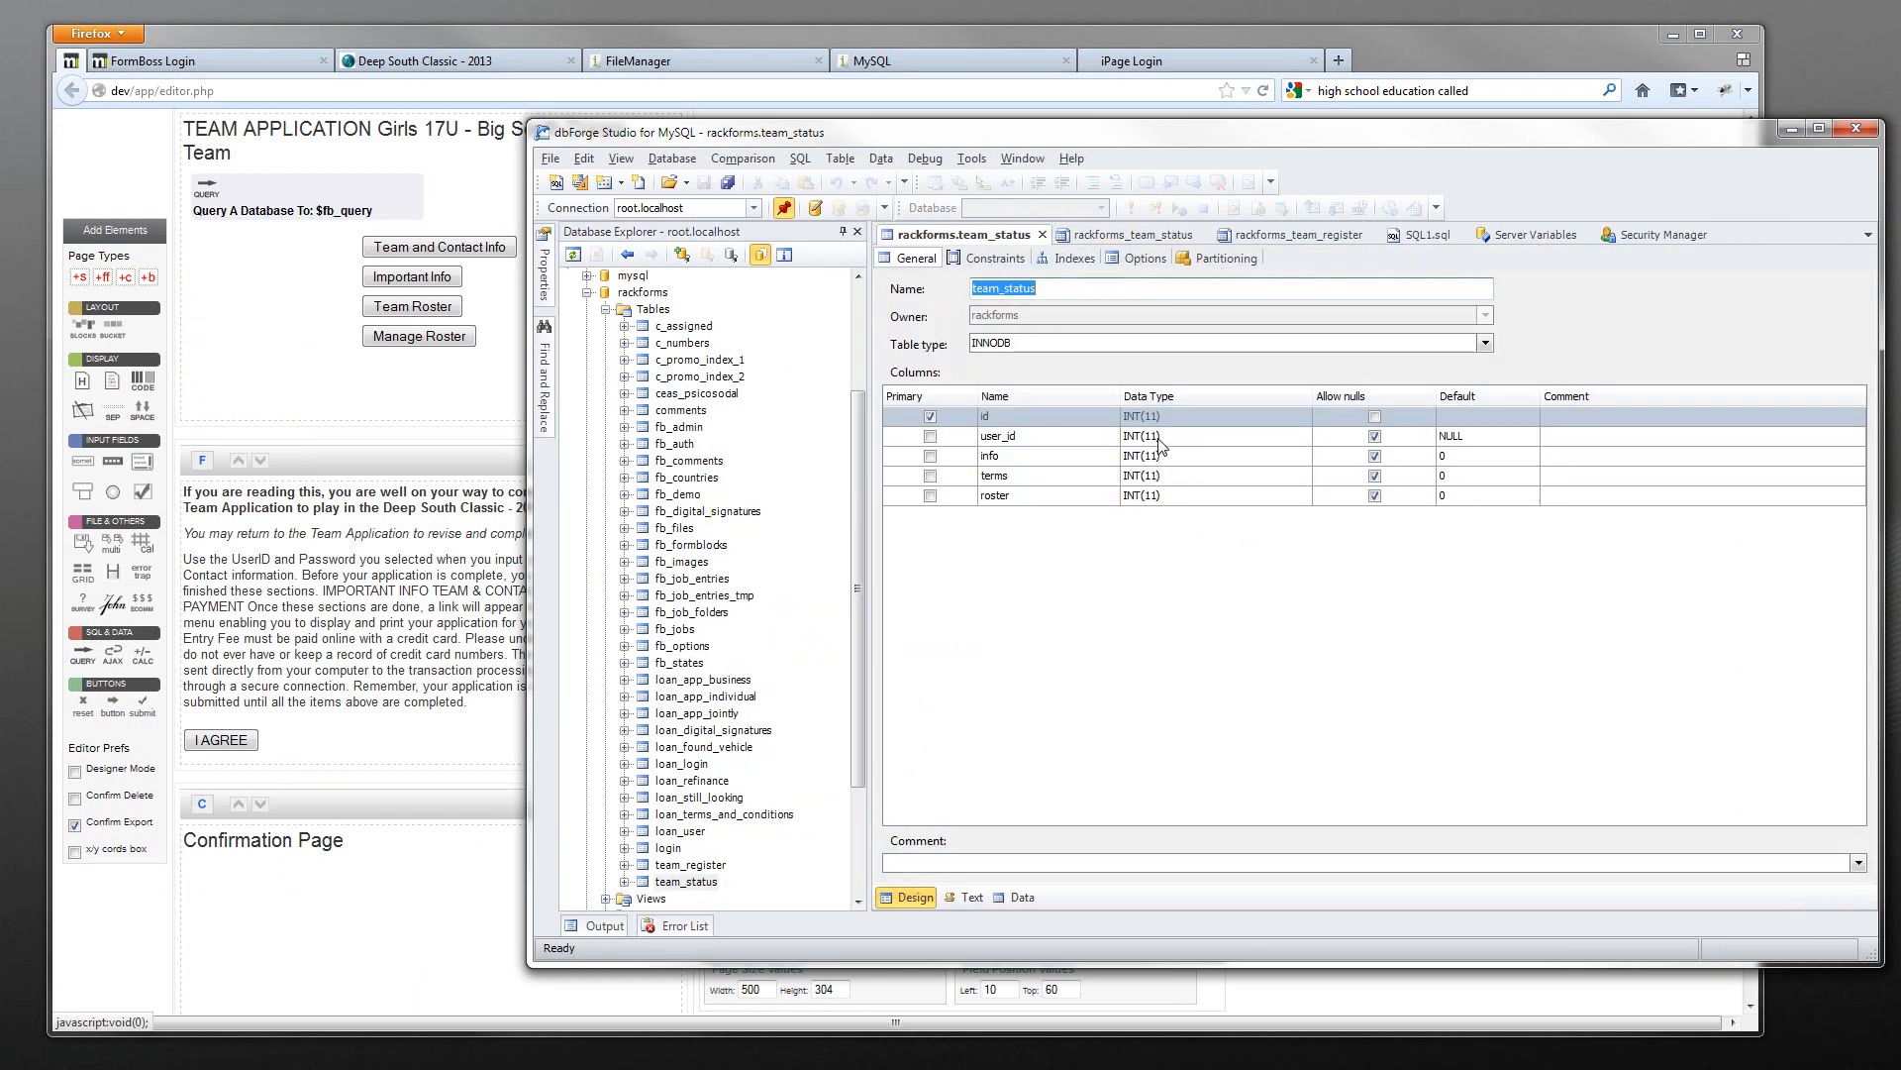
pyautogui.doubleClick(1020, 461)
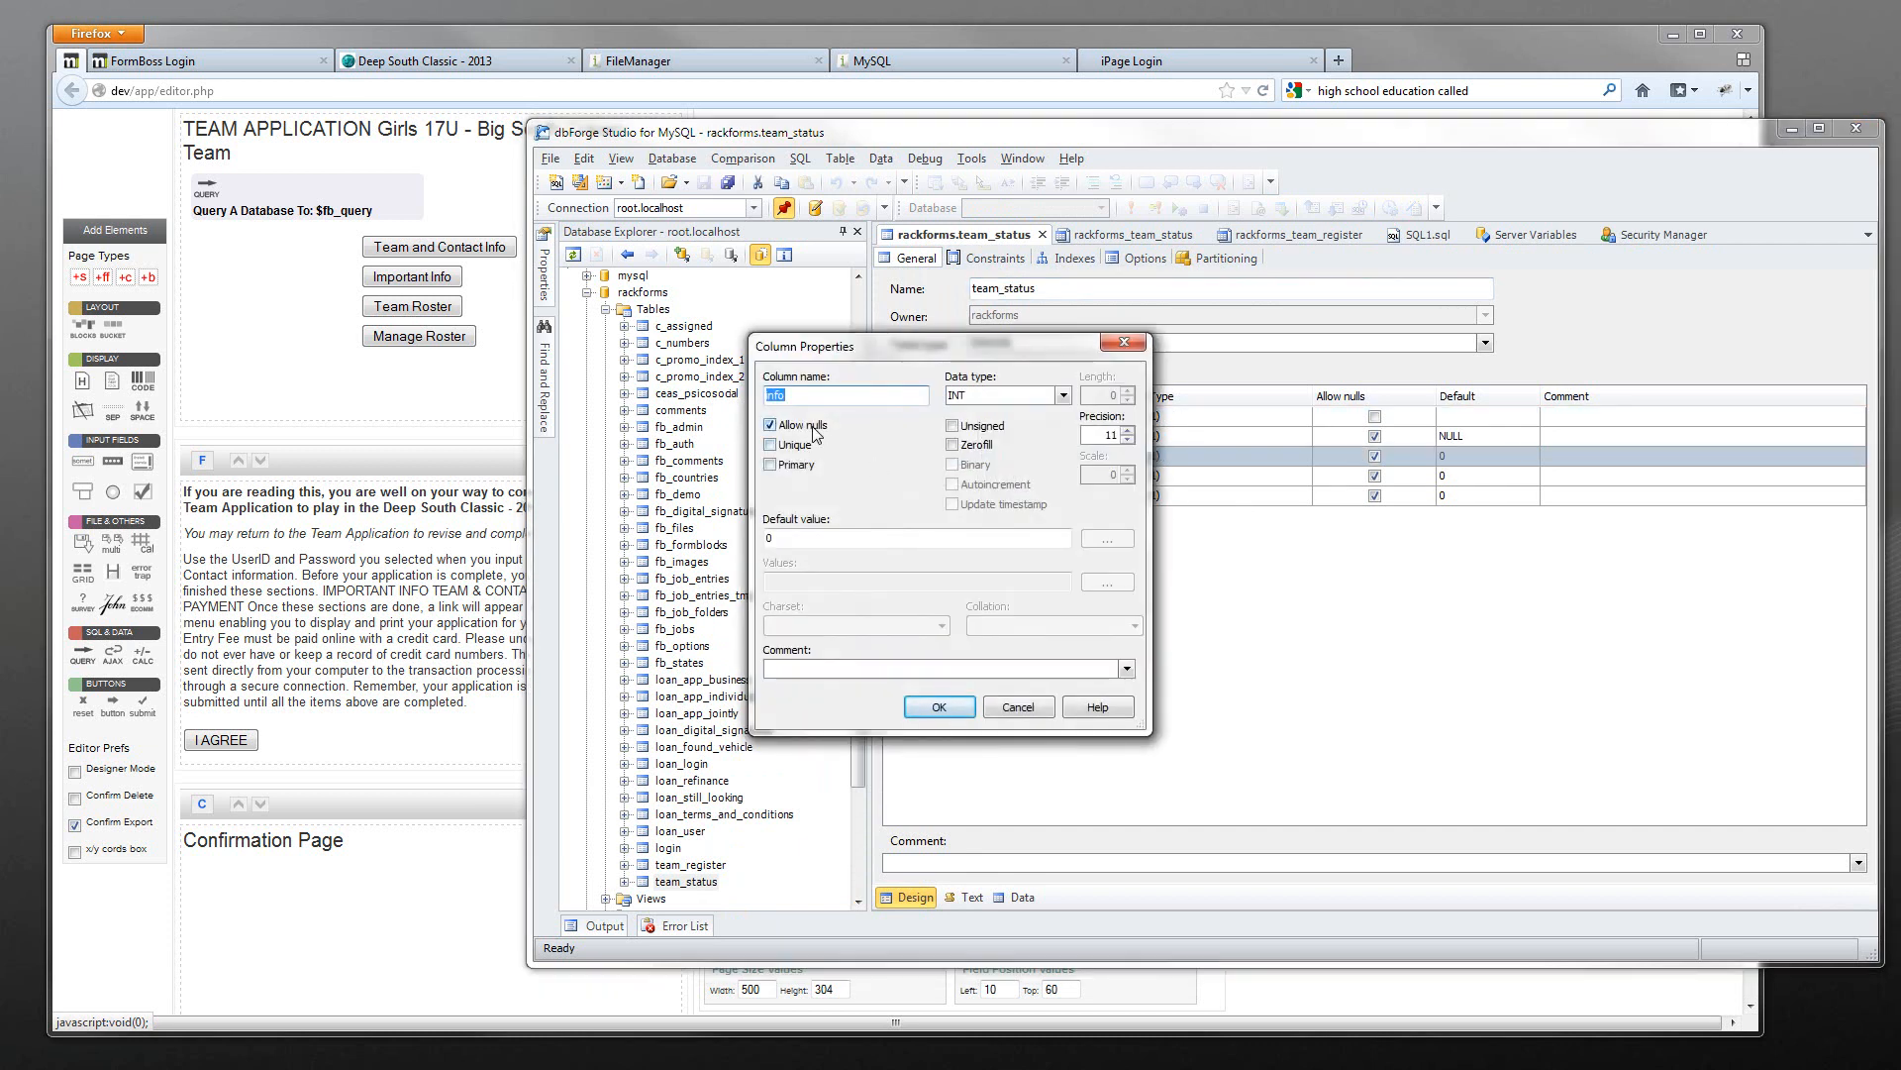
pyautogui.click(939, 706)
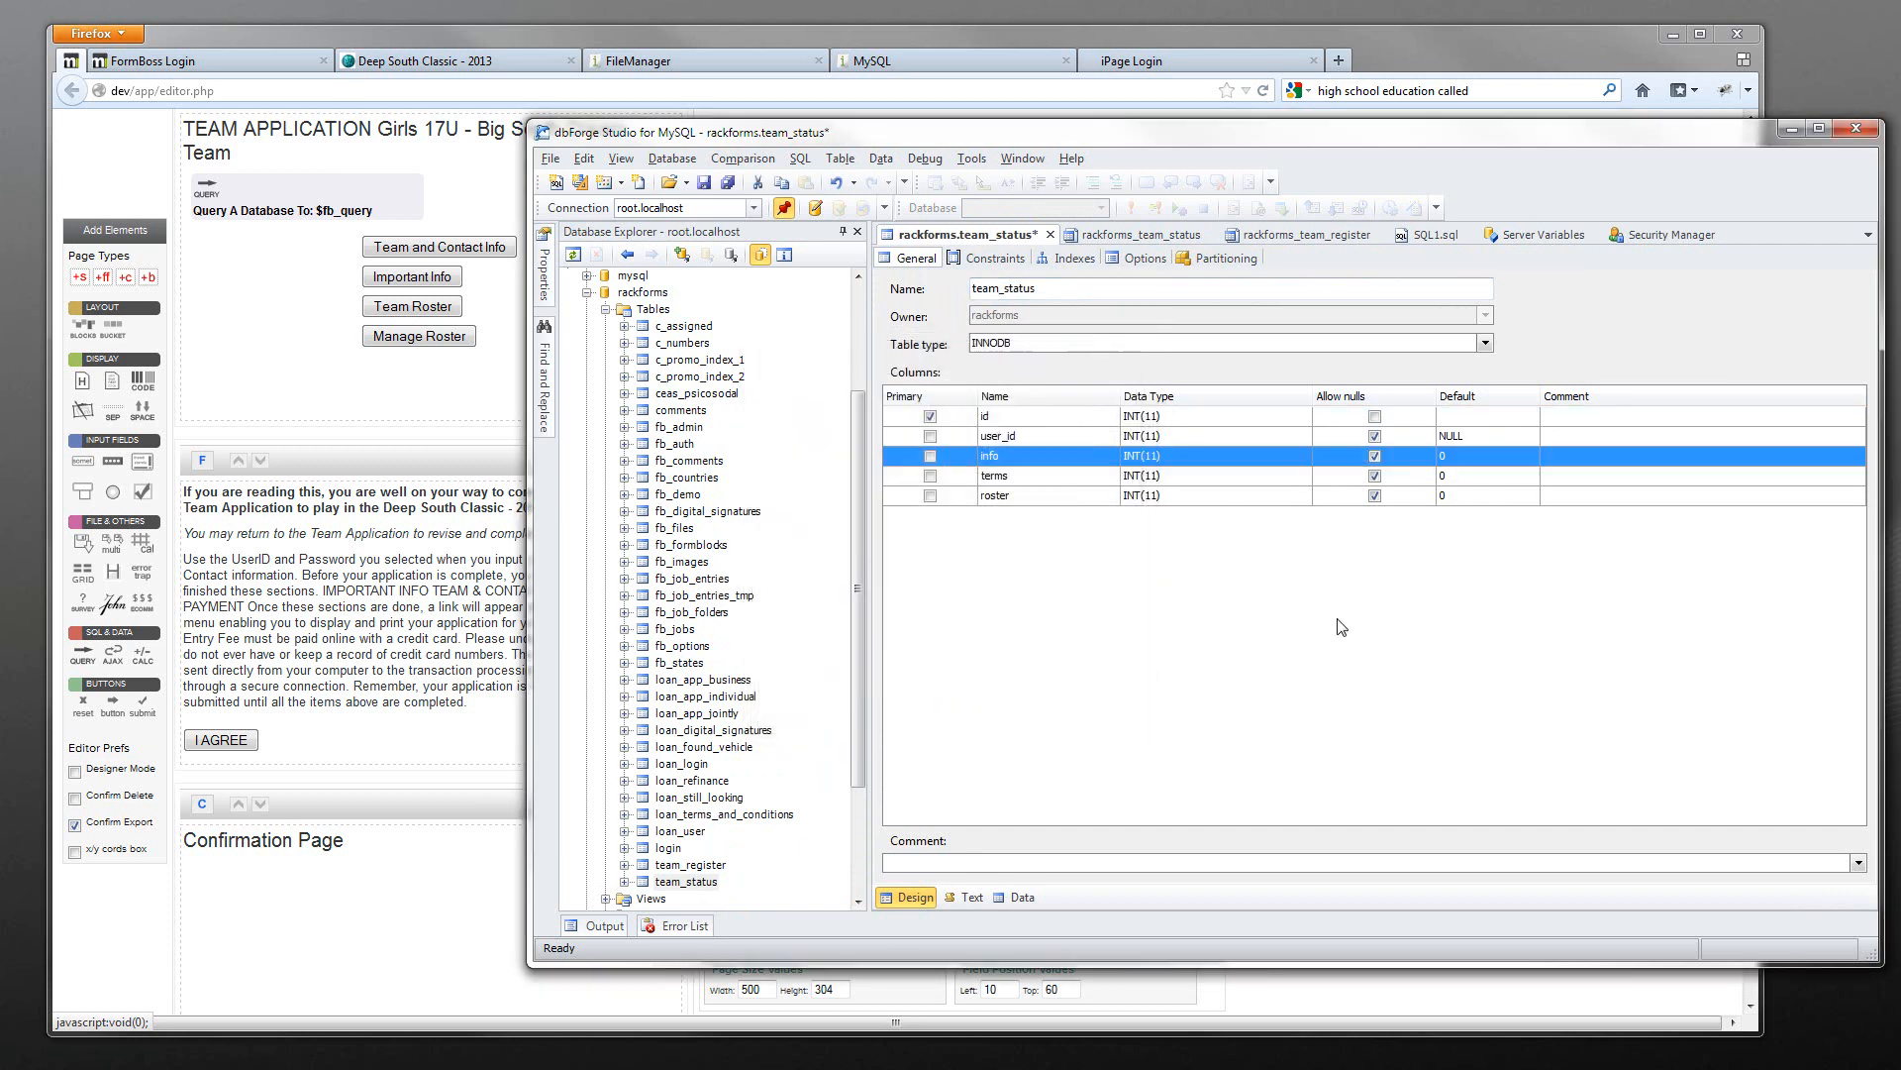
pyautogui.click(555, 184)
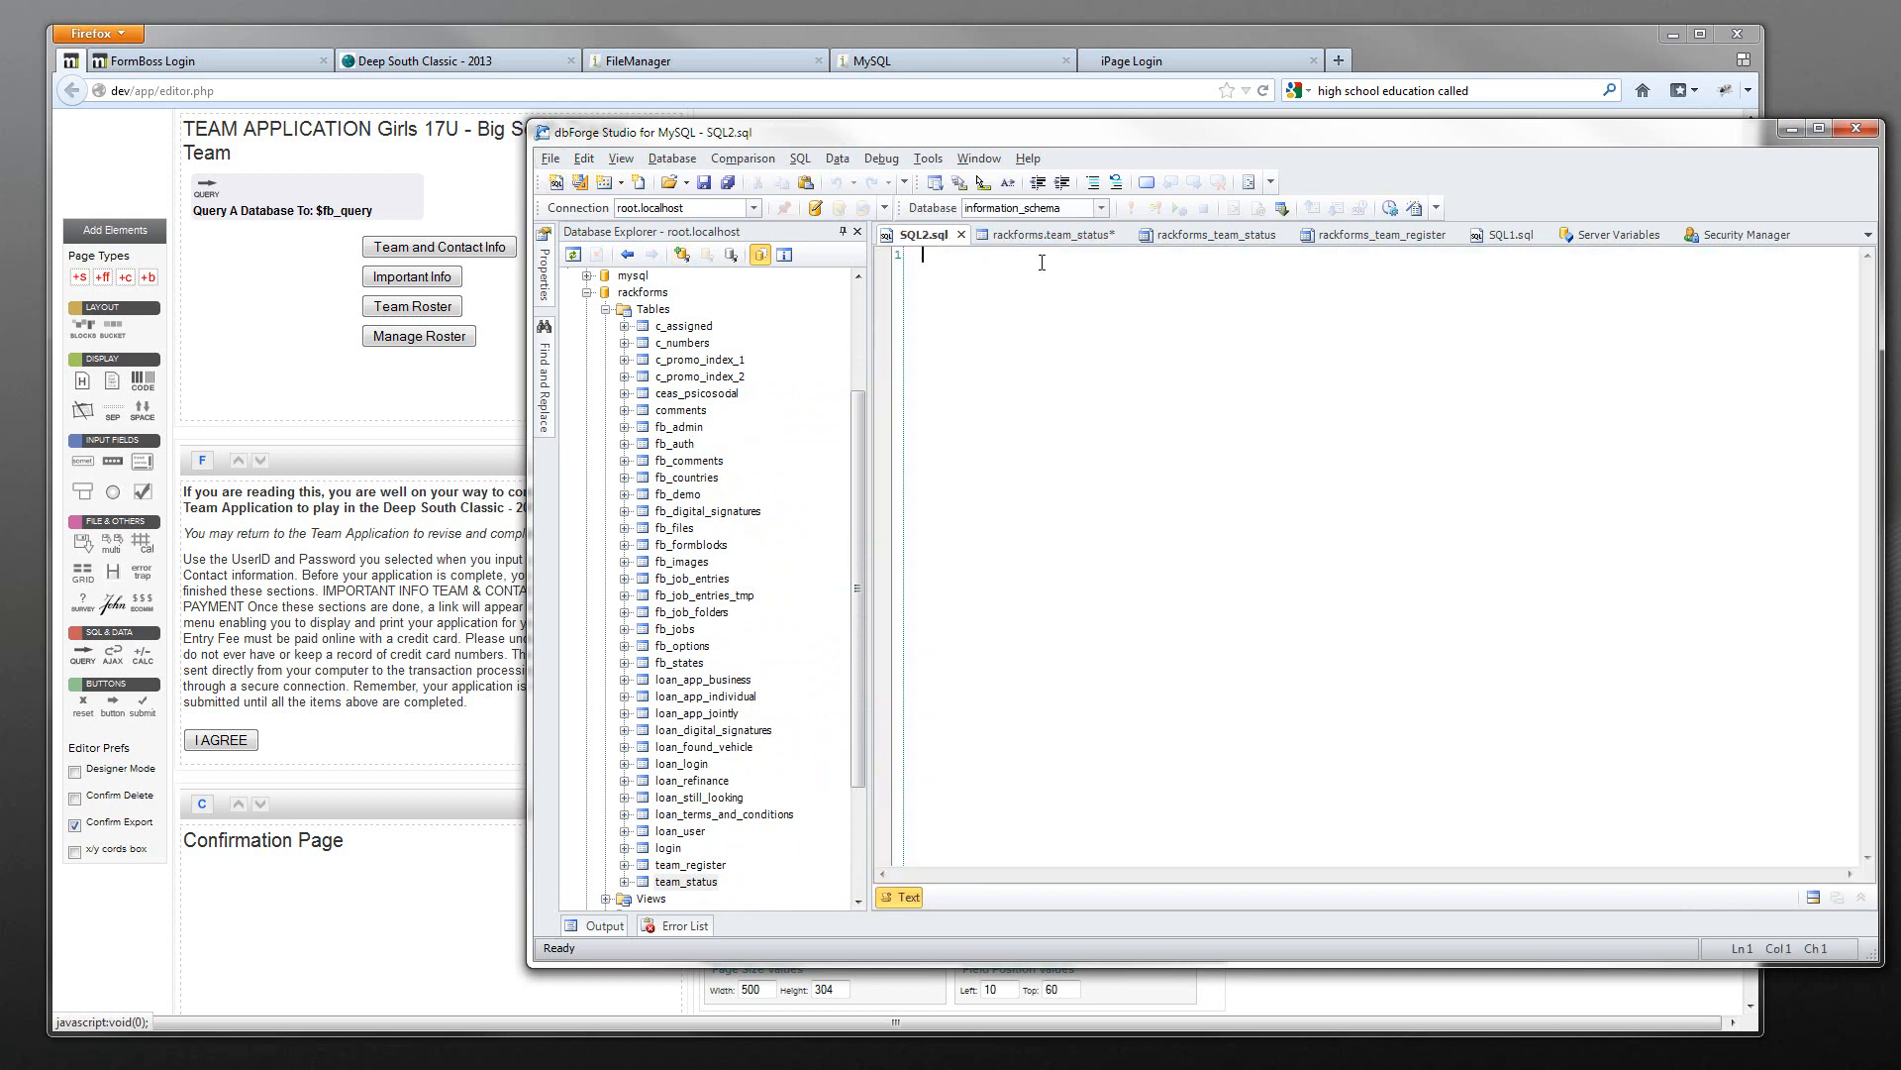
# - Run INSERT INTO team_status (user_id) VALUES (1); against rackforms and check the new row
pyautogui.write('INSERT I')
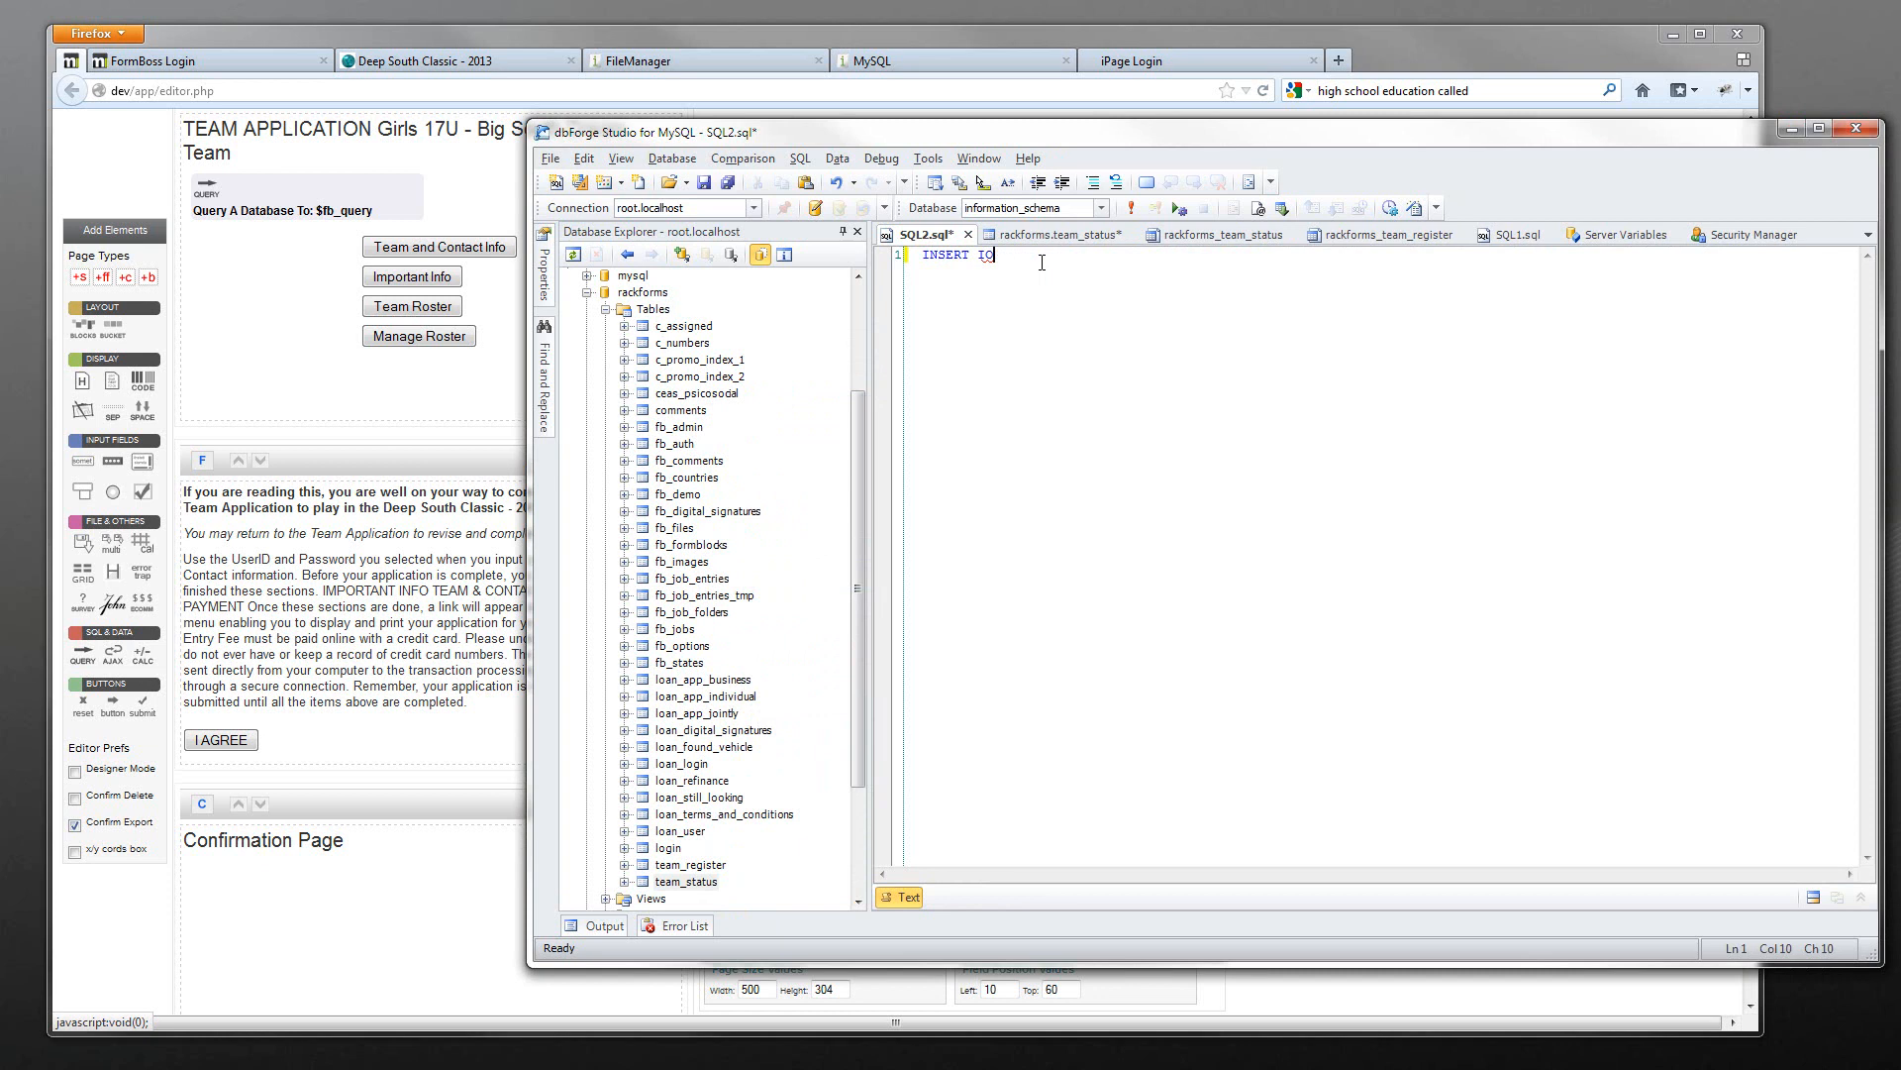
pyautogui.write('N')
pyautogui.press('BackSpace')
pyautogui.write('team')
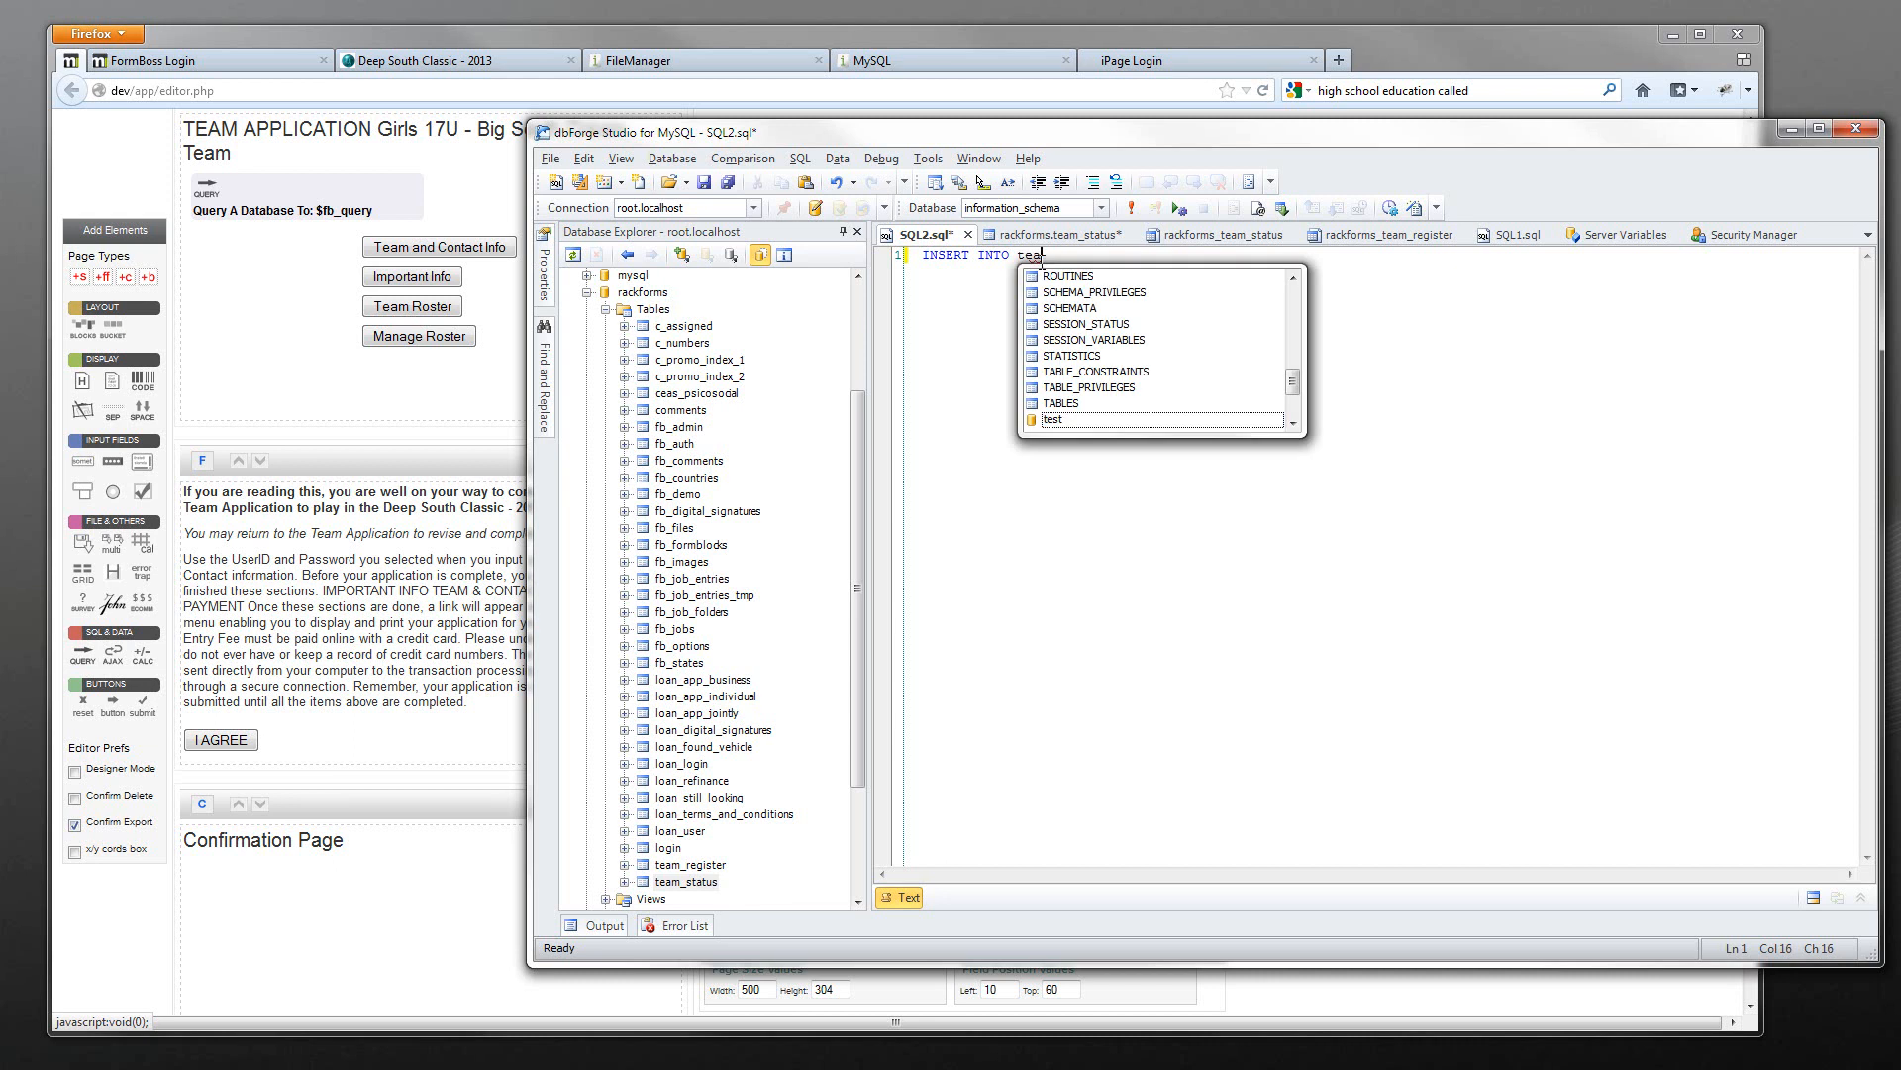
pyautogui.click(1081, 210)
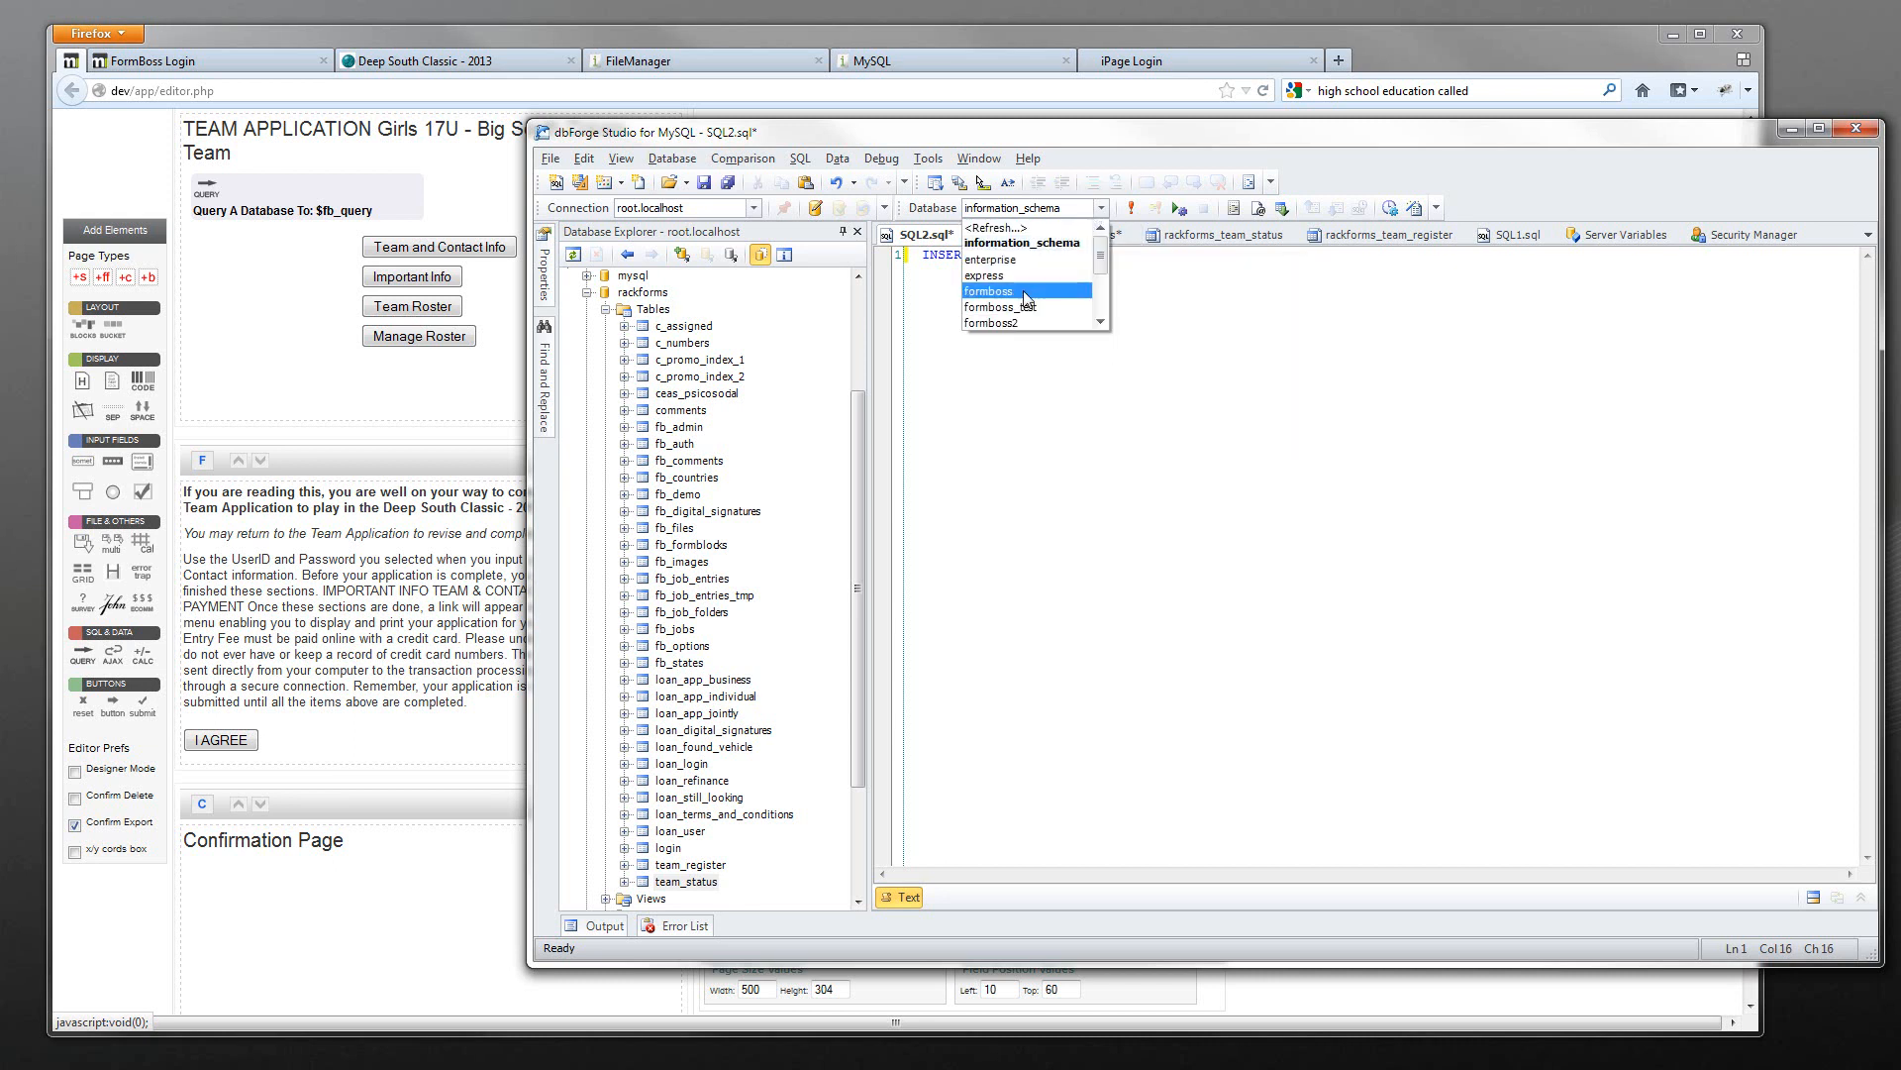
pyautogui.click(1087, 276)
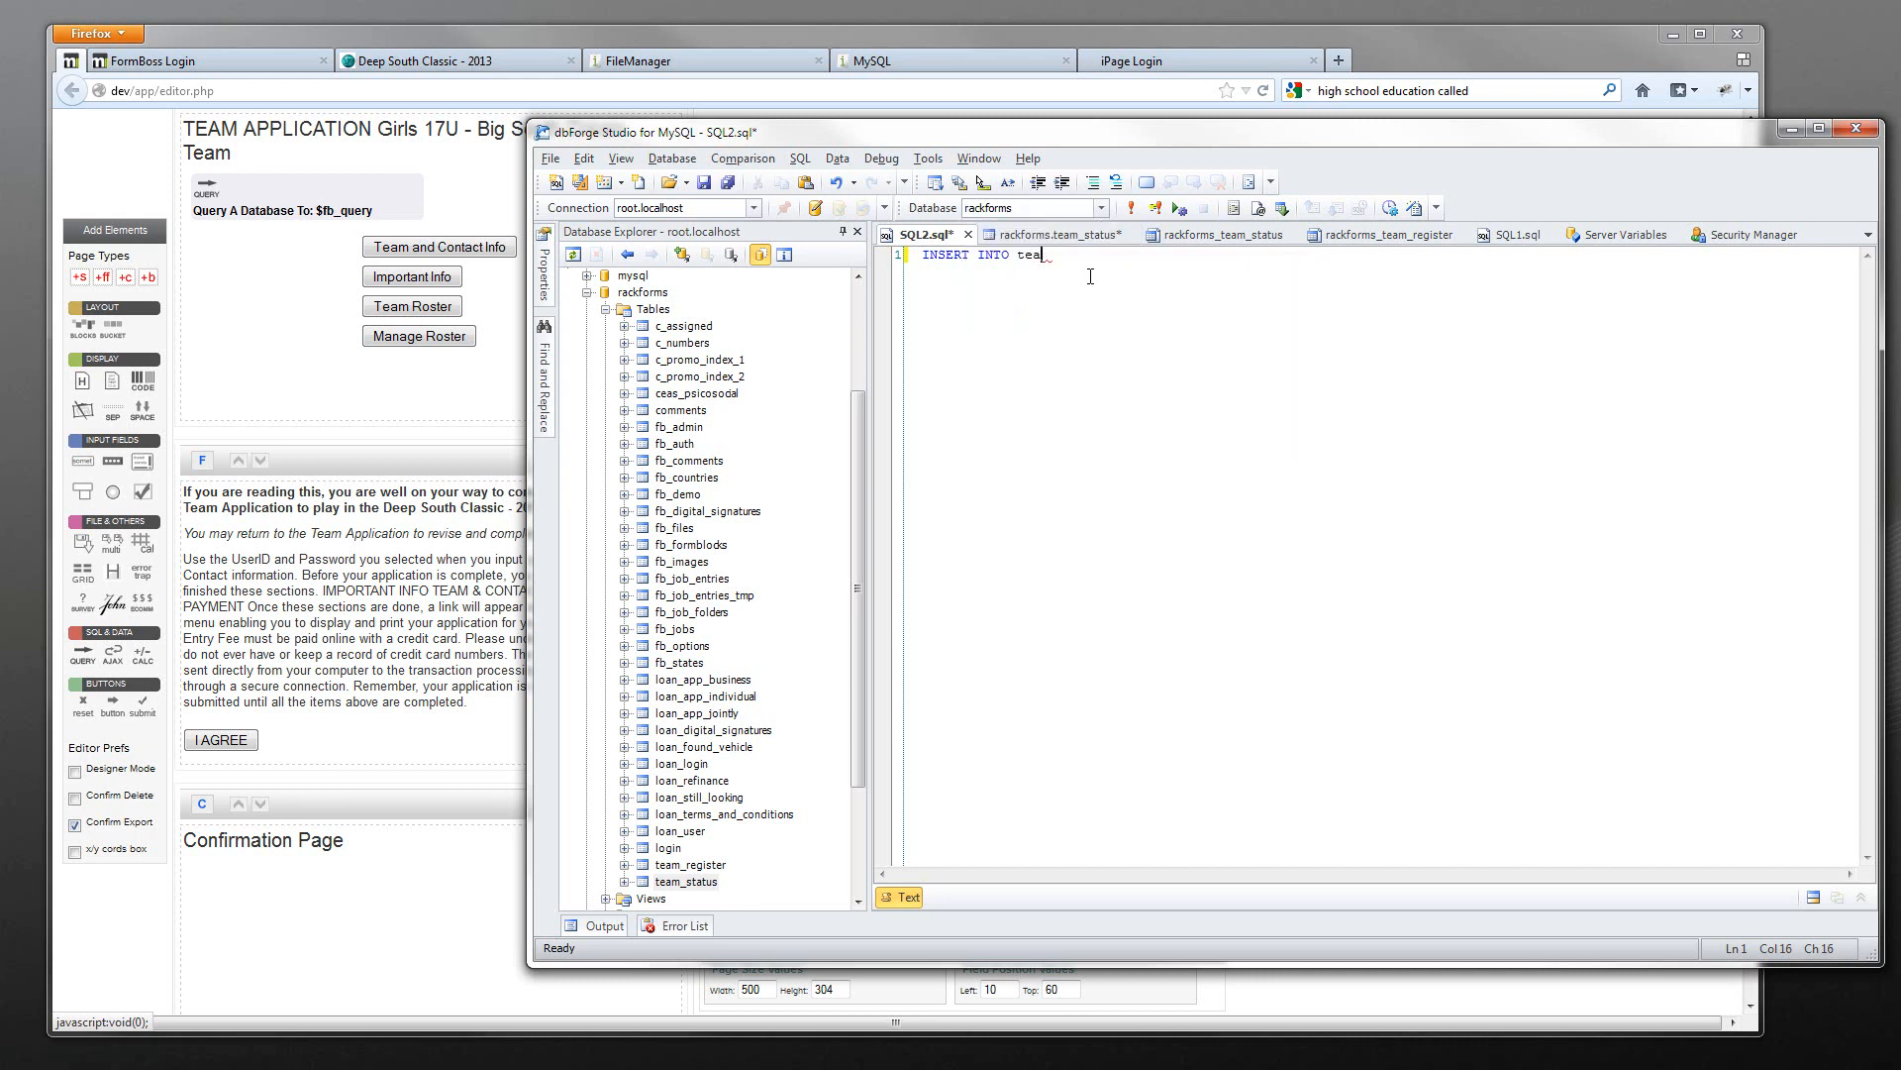
pyautogui.hotkey('ctrl', 'space')
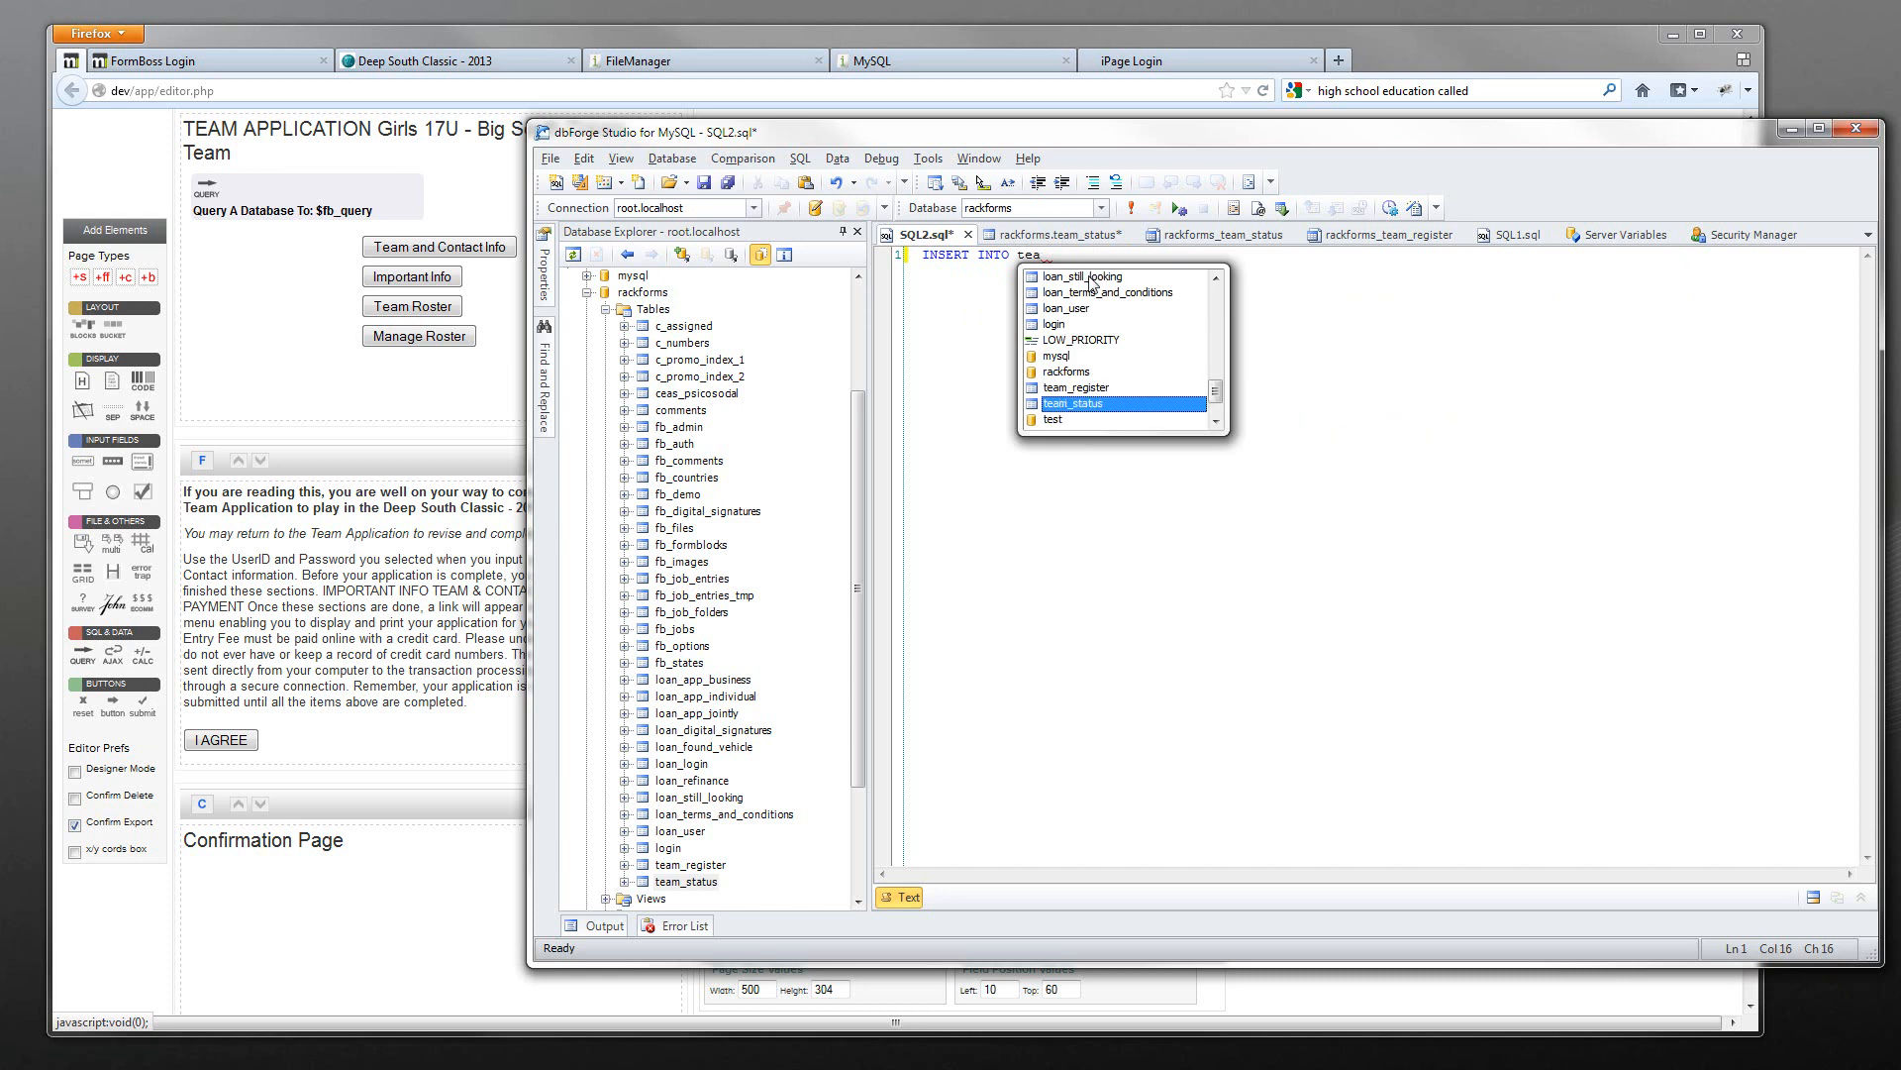
pyautogui.press('Return')
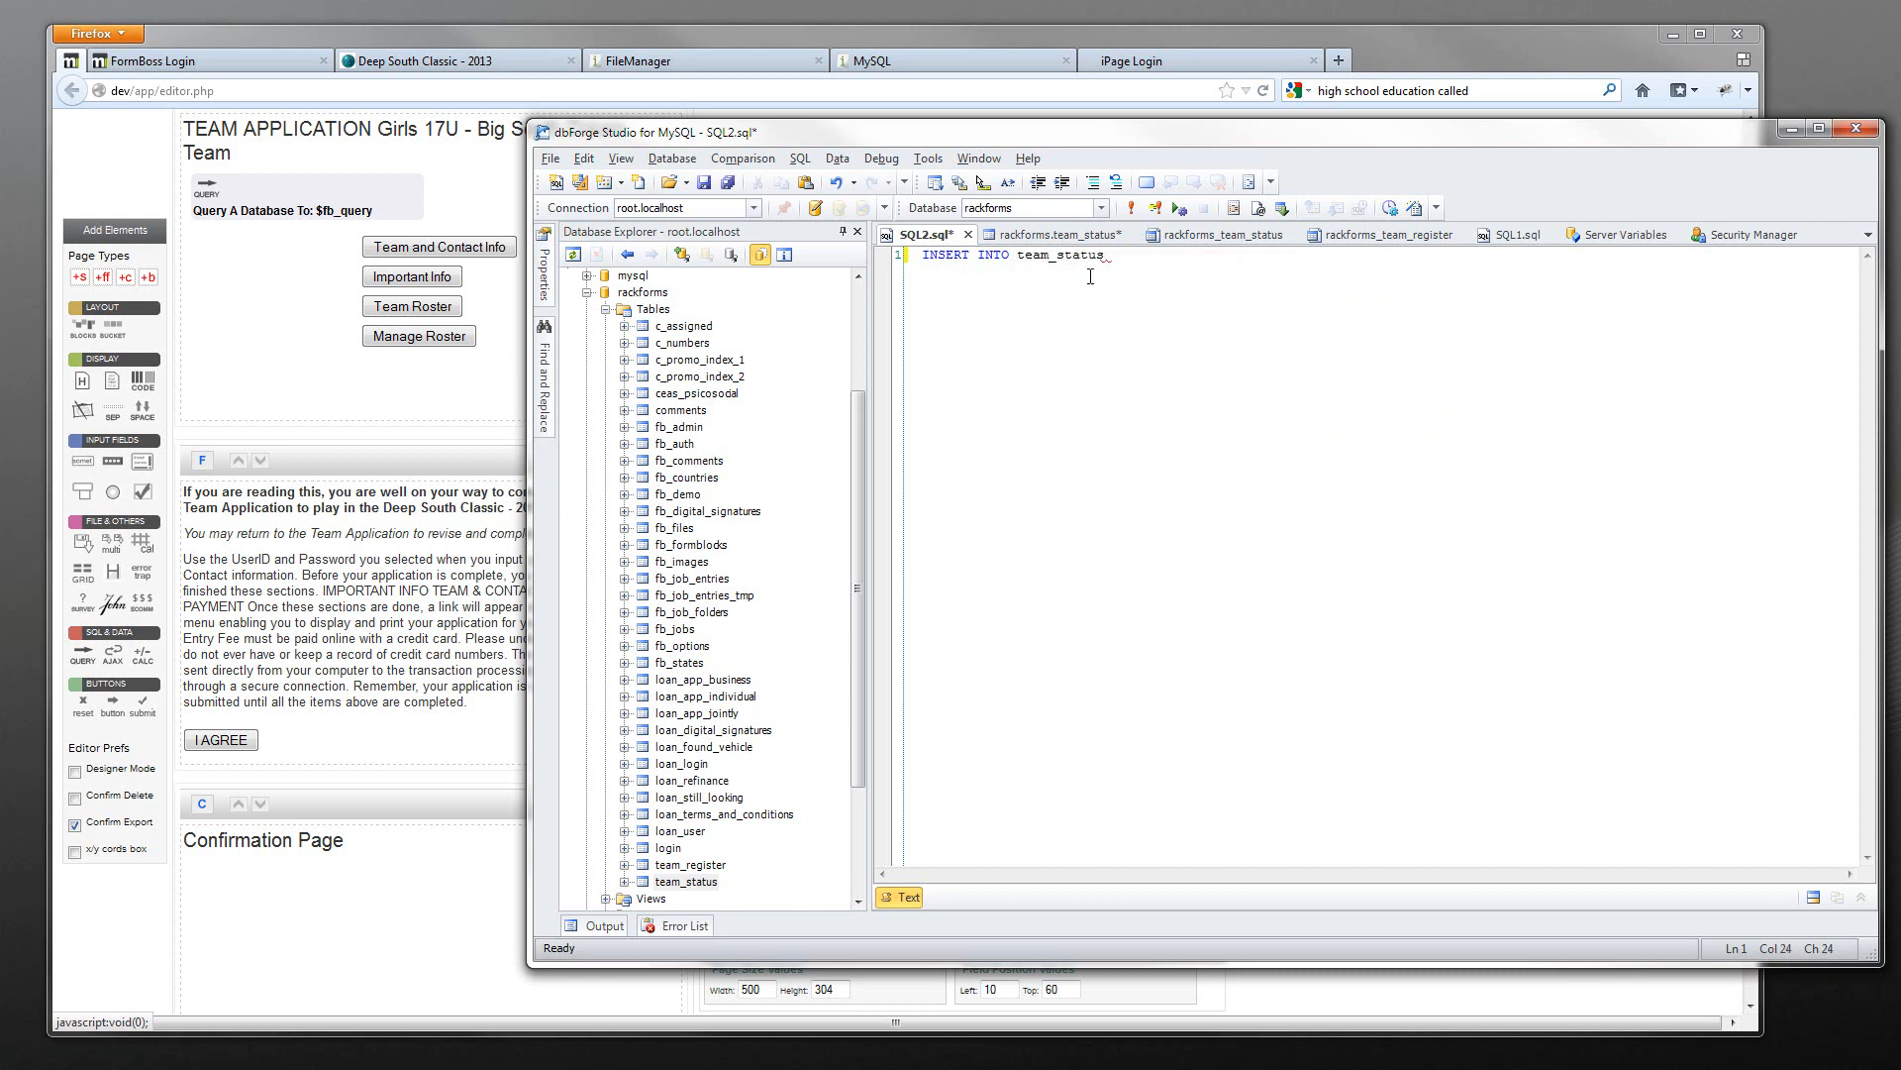
pyautogui.write('(user_id) VA')
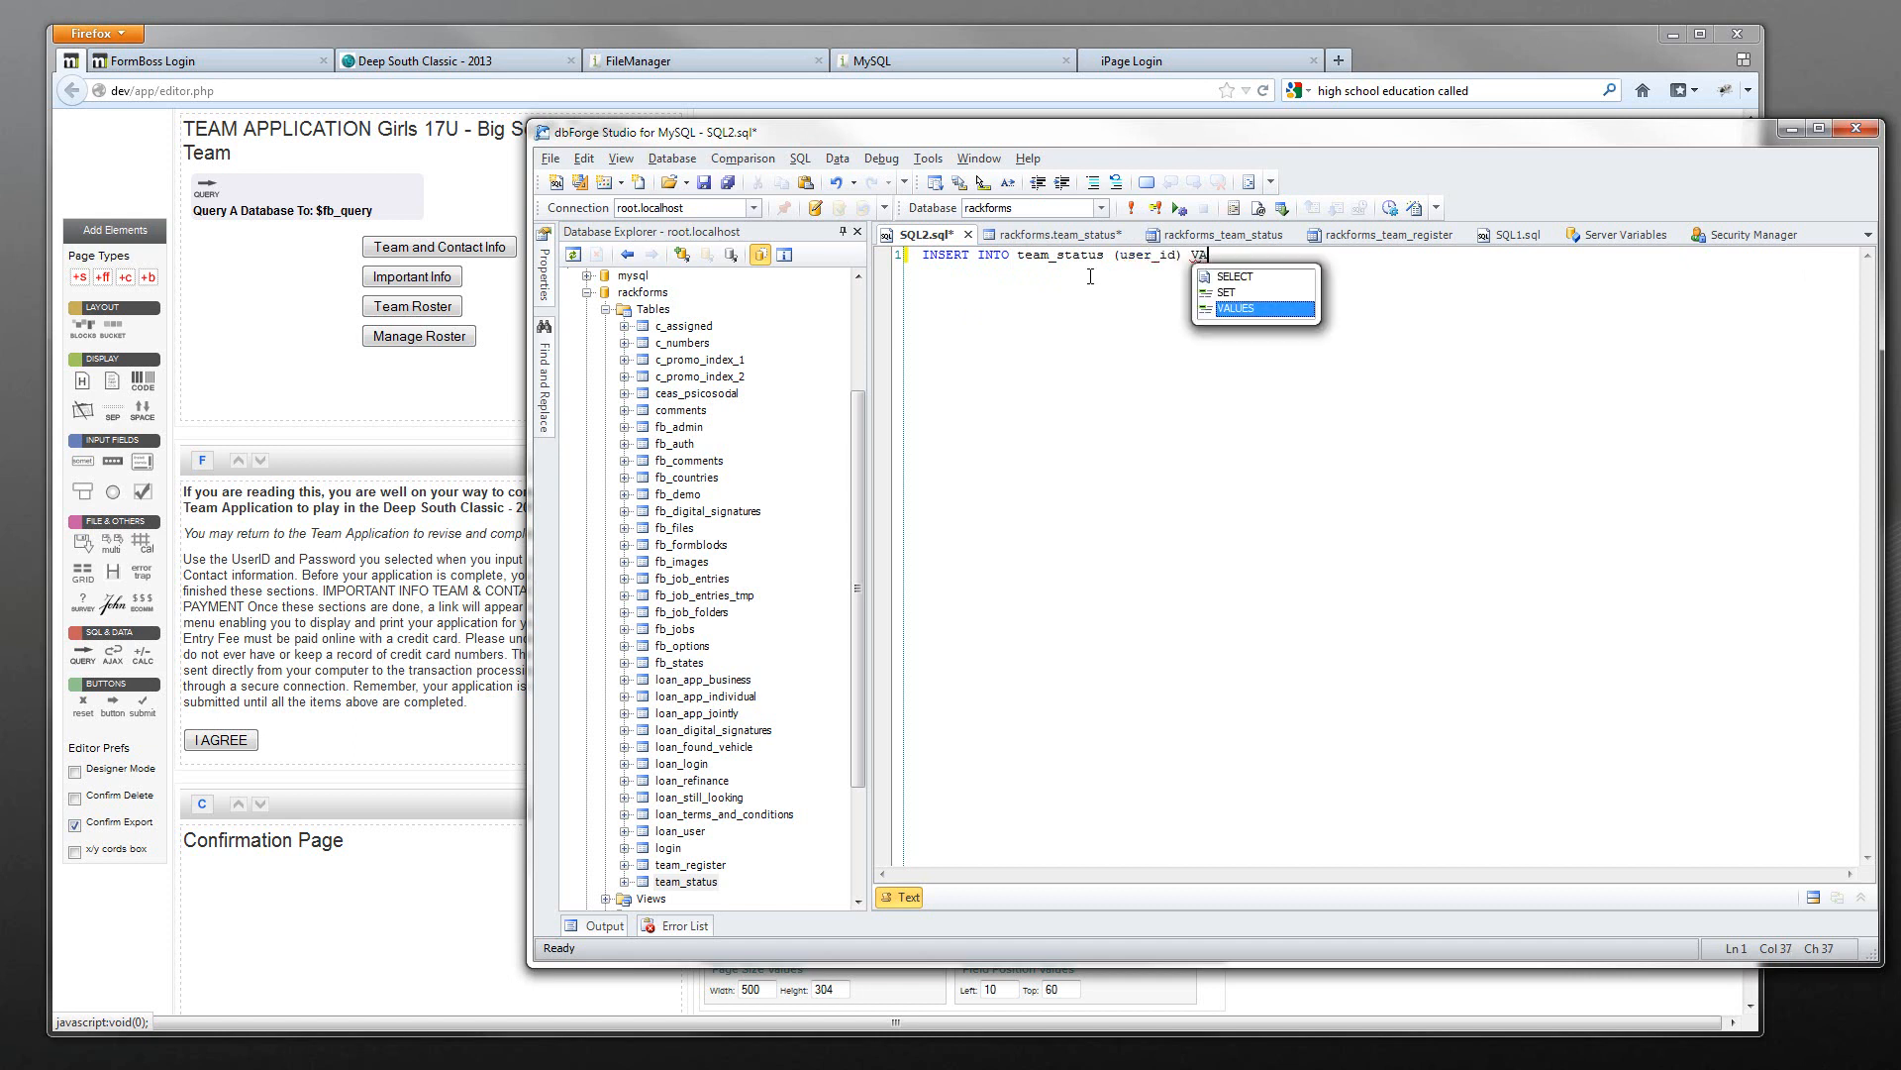
pyautogui.write('LUES (1);')
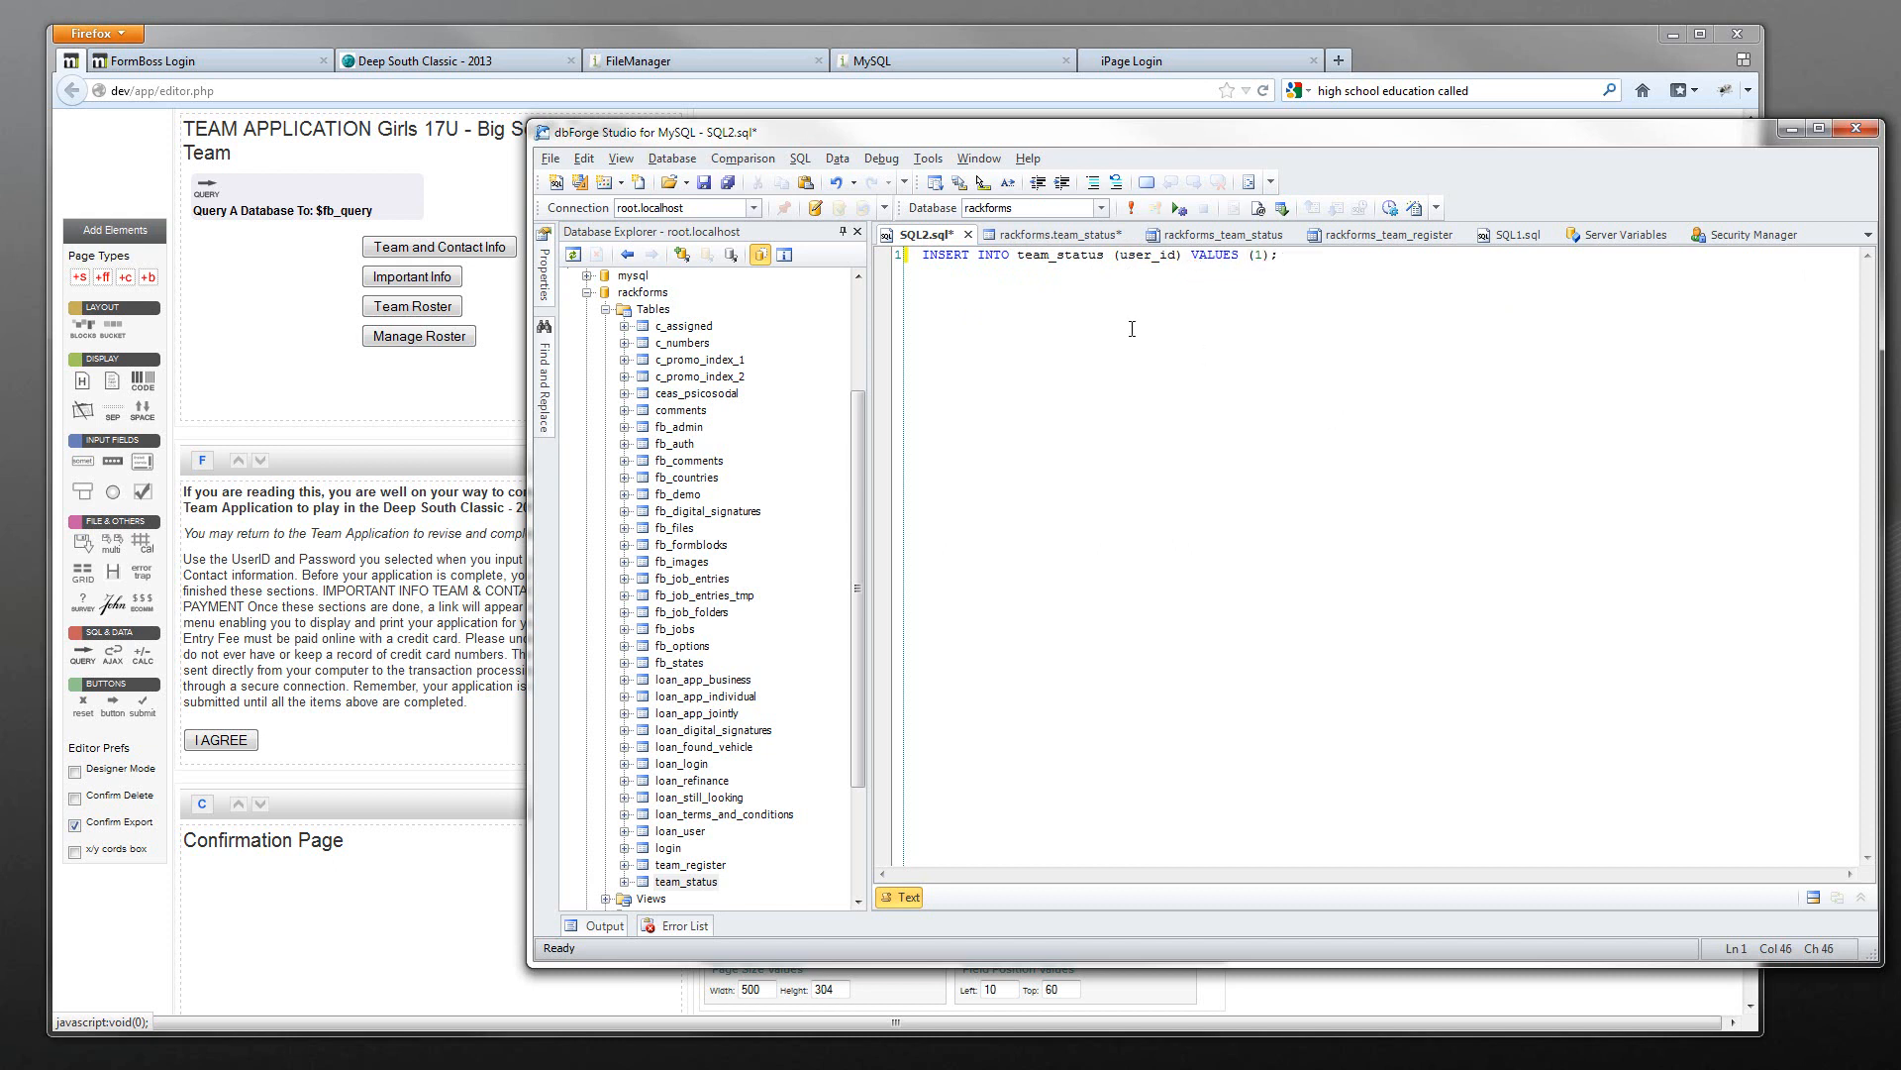
pyautogui.click(1130, 208)
pyautogui.doubleClick(686, 881)
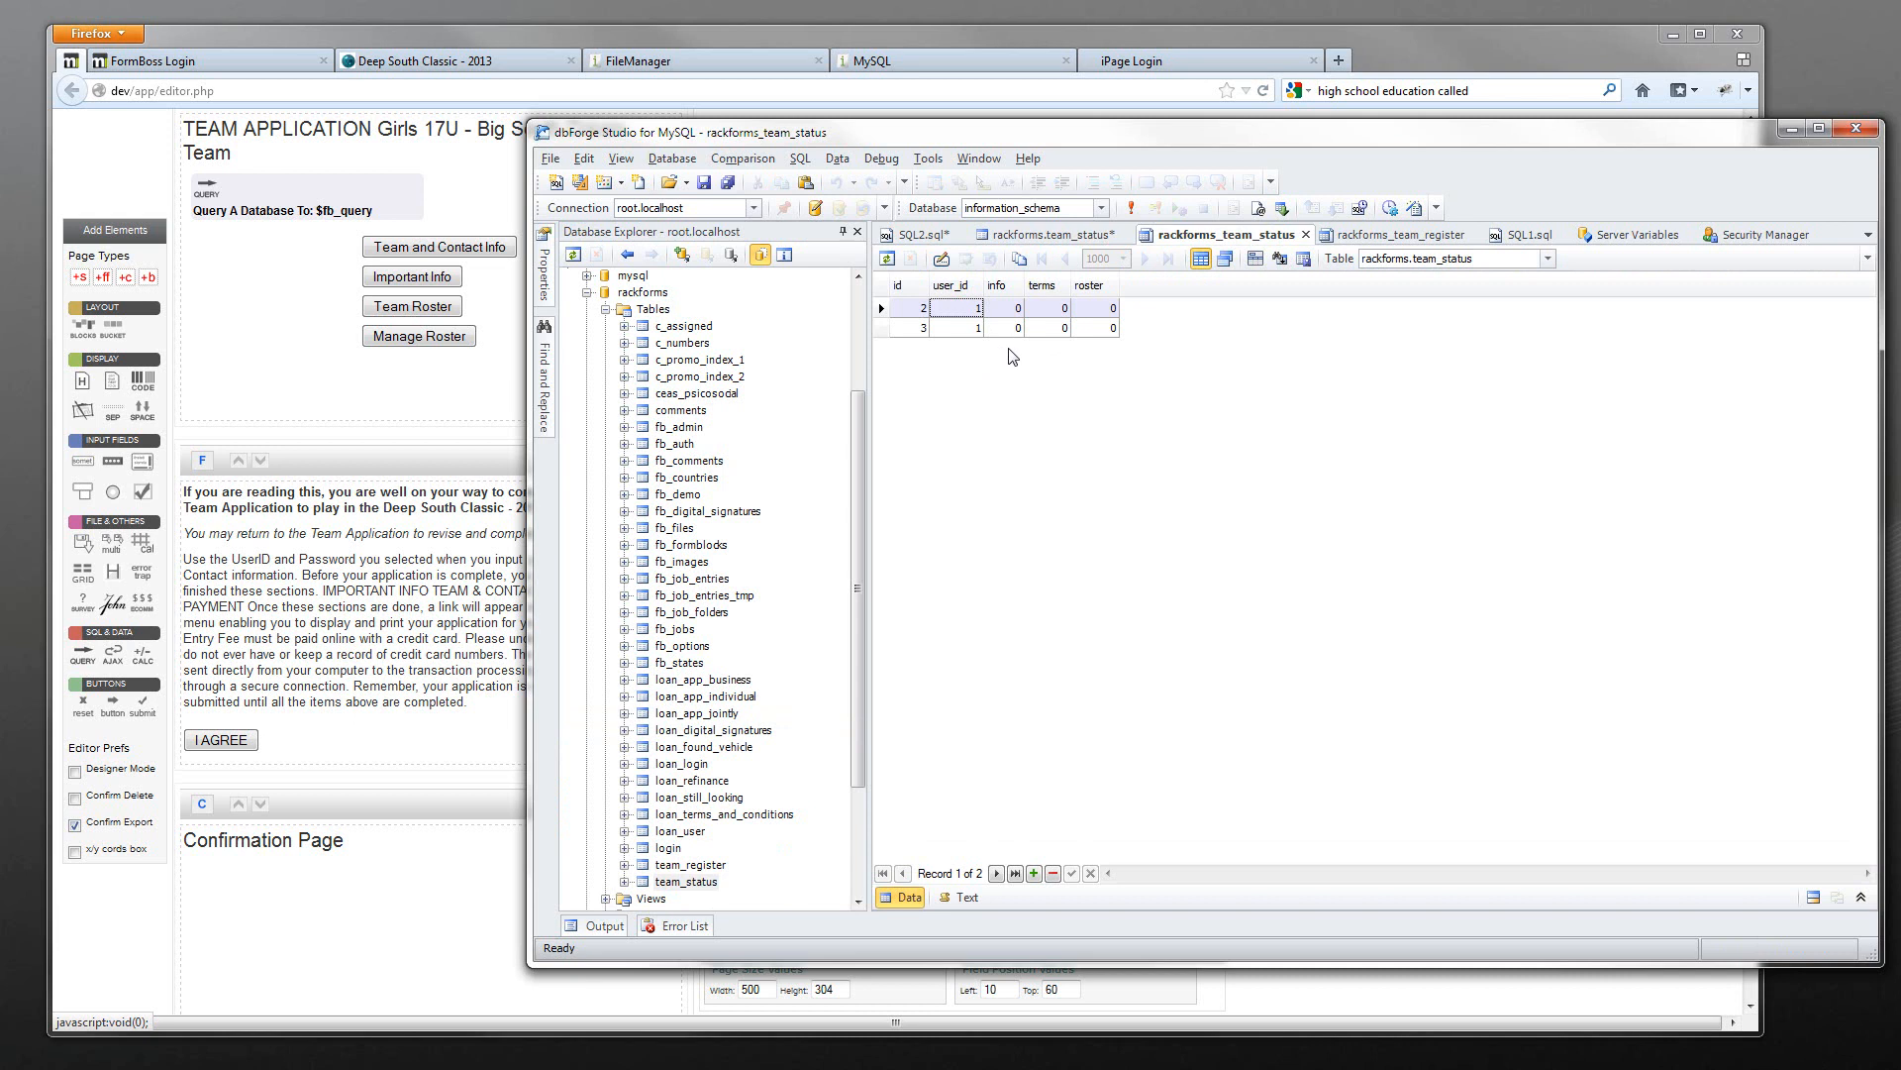
pyautogui.click(945, 235)
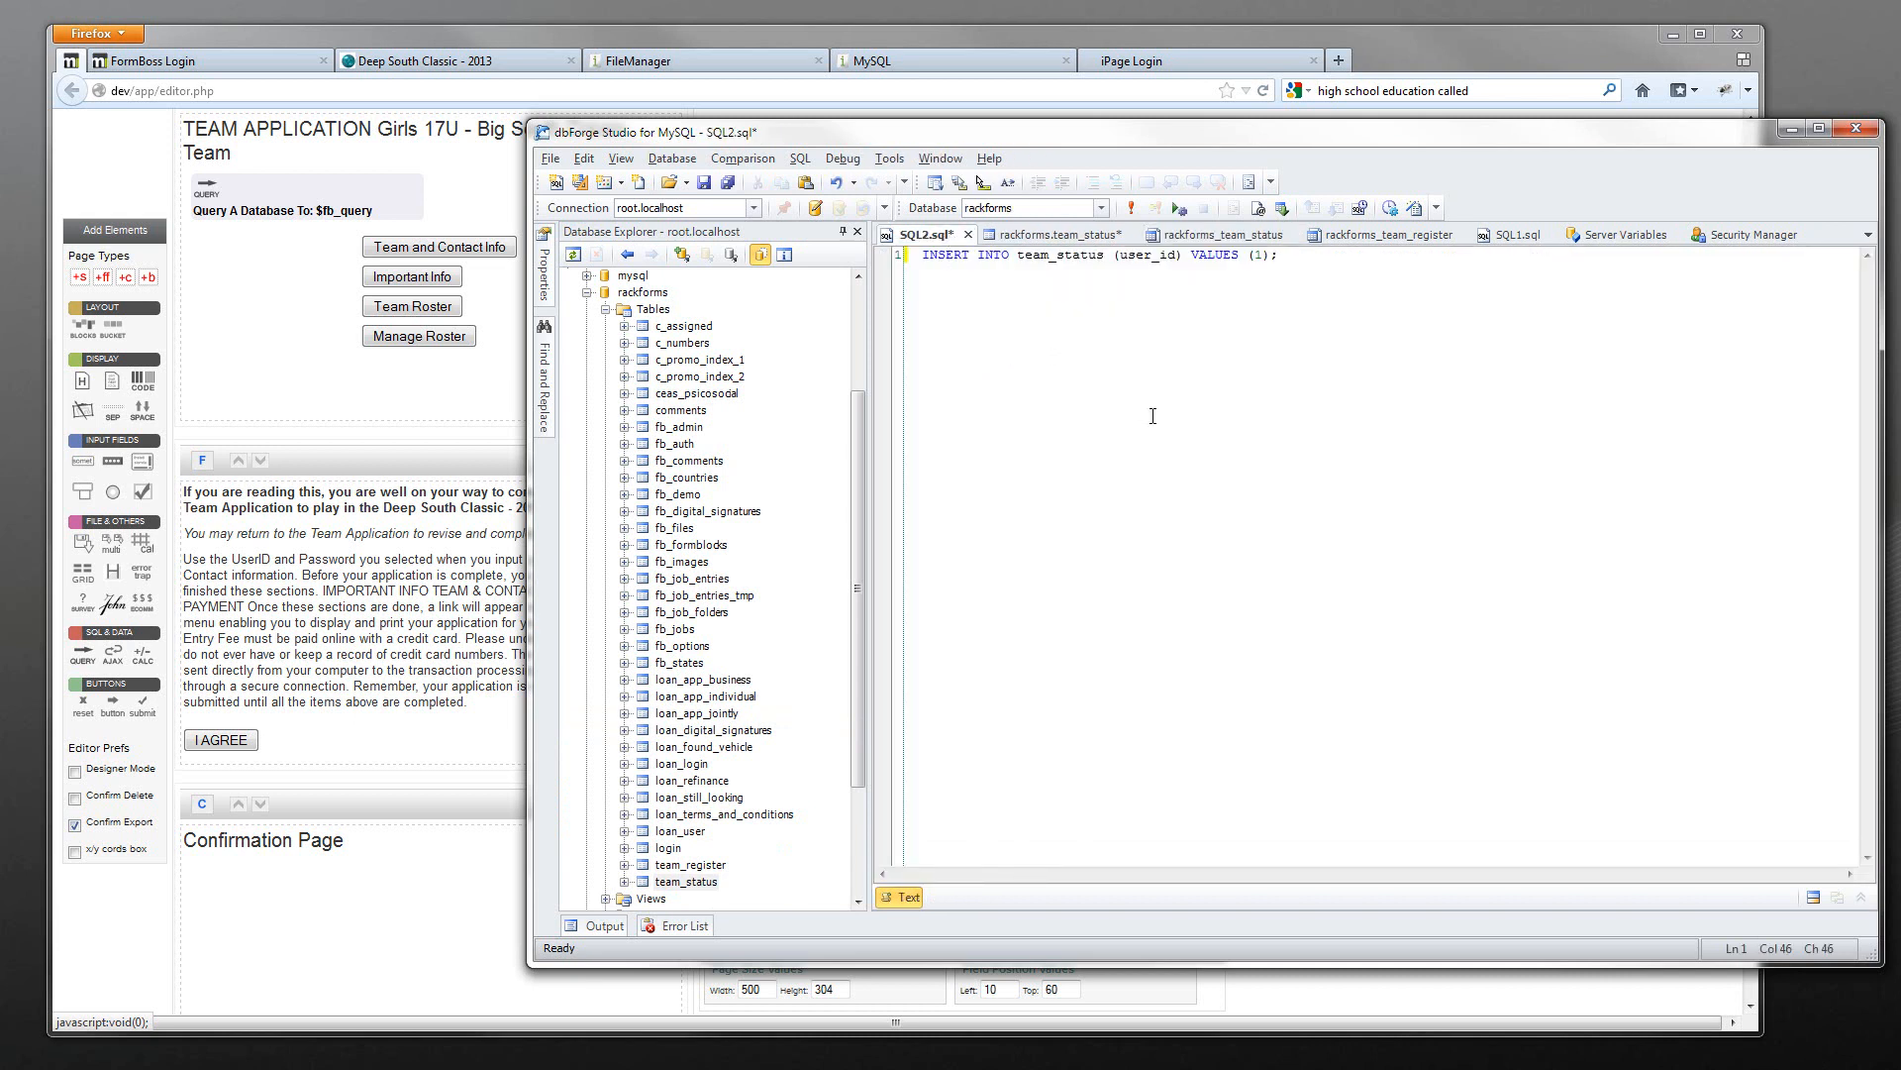
# - Change the inserted value to 34 and execute the INSERT again
pyautogui.moveTo(1279, 255); pyautogui.dragTo(1099, 287)
pyautogui.click(1099, 287)
pyautogui.click(1093, 315)
pyautogui.write('4')
pyautogui.click(1128, 209)
# - Add a team_status row with user_id 4 in the data grid and reopen the table
pyautogui.doubleClick(693, 882)
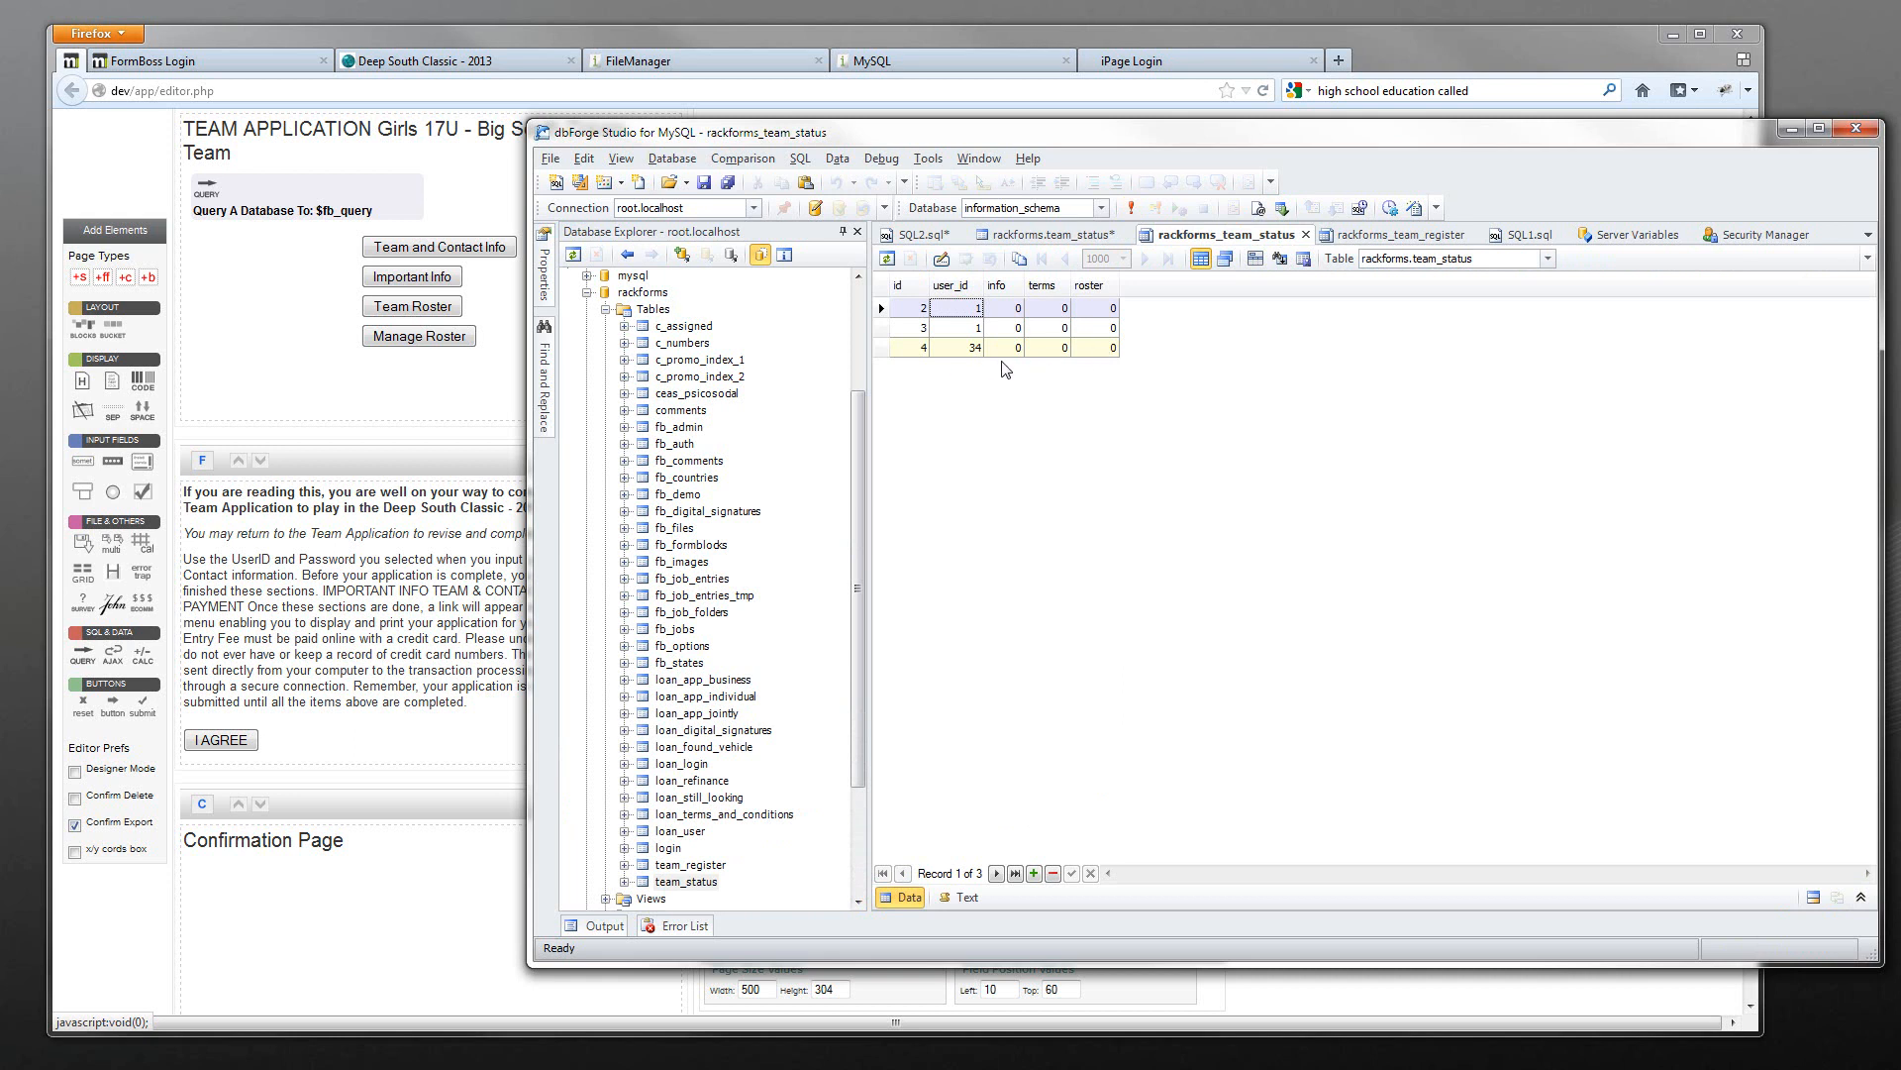
pyautogui.click(1034, 873)
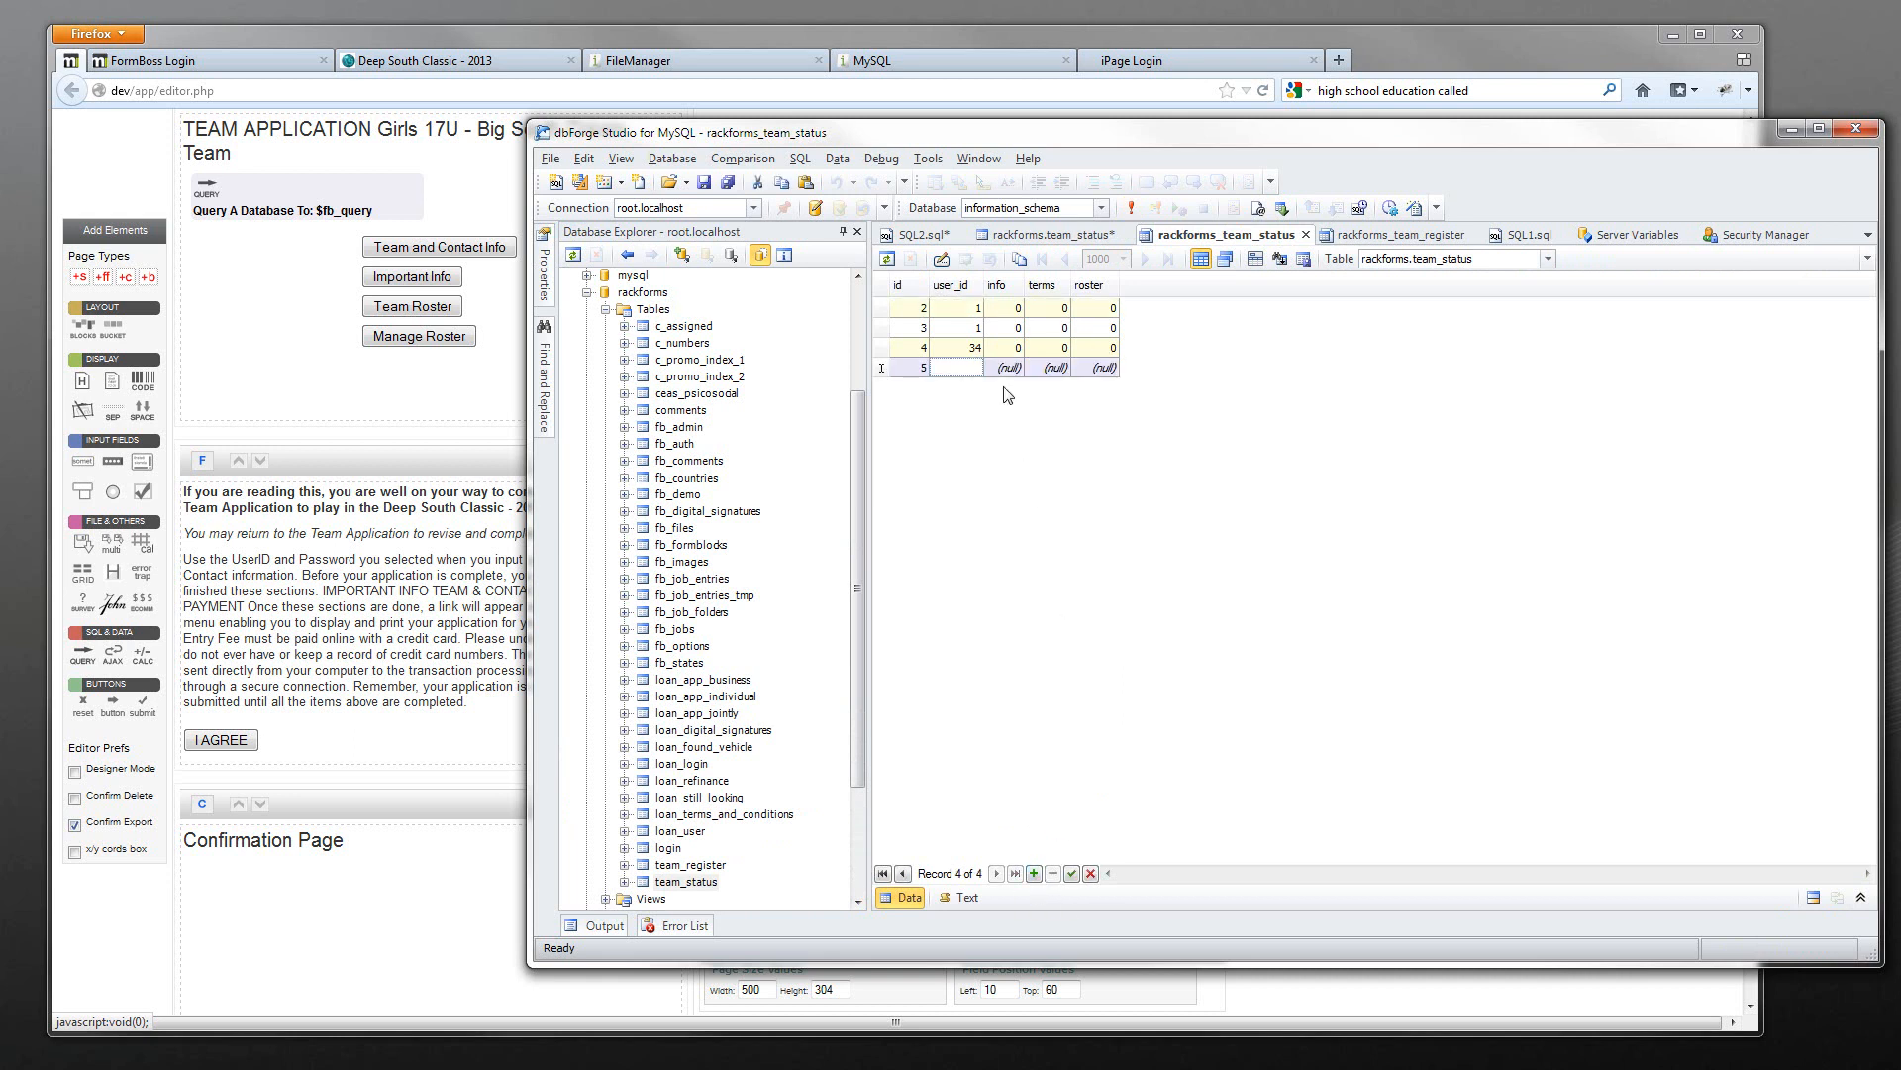
pyautogui.write('4')
pyautogui.click(970, 349)
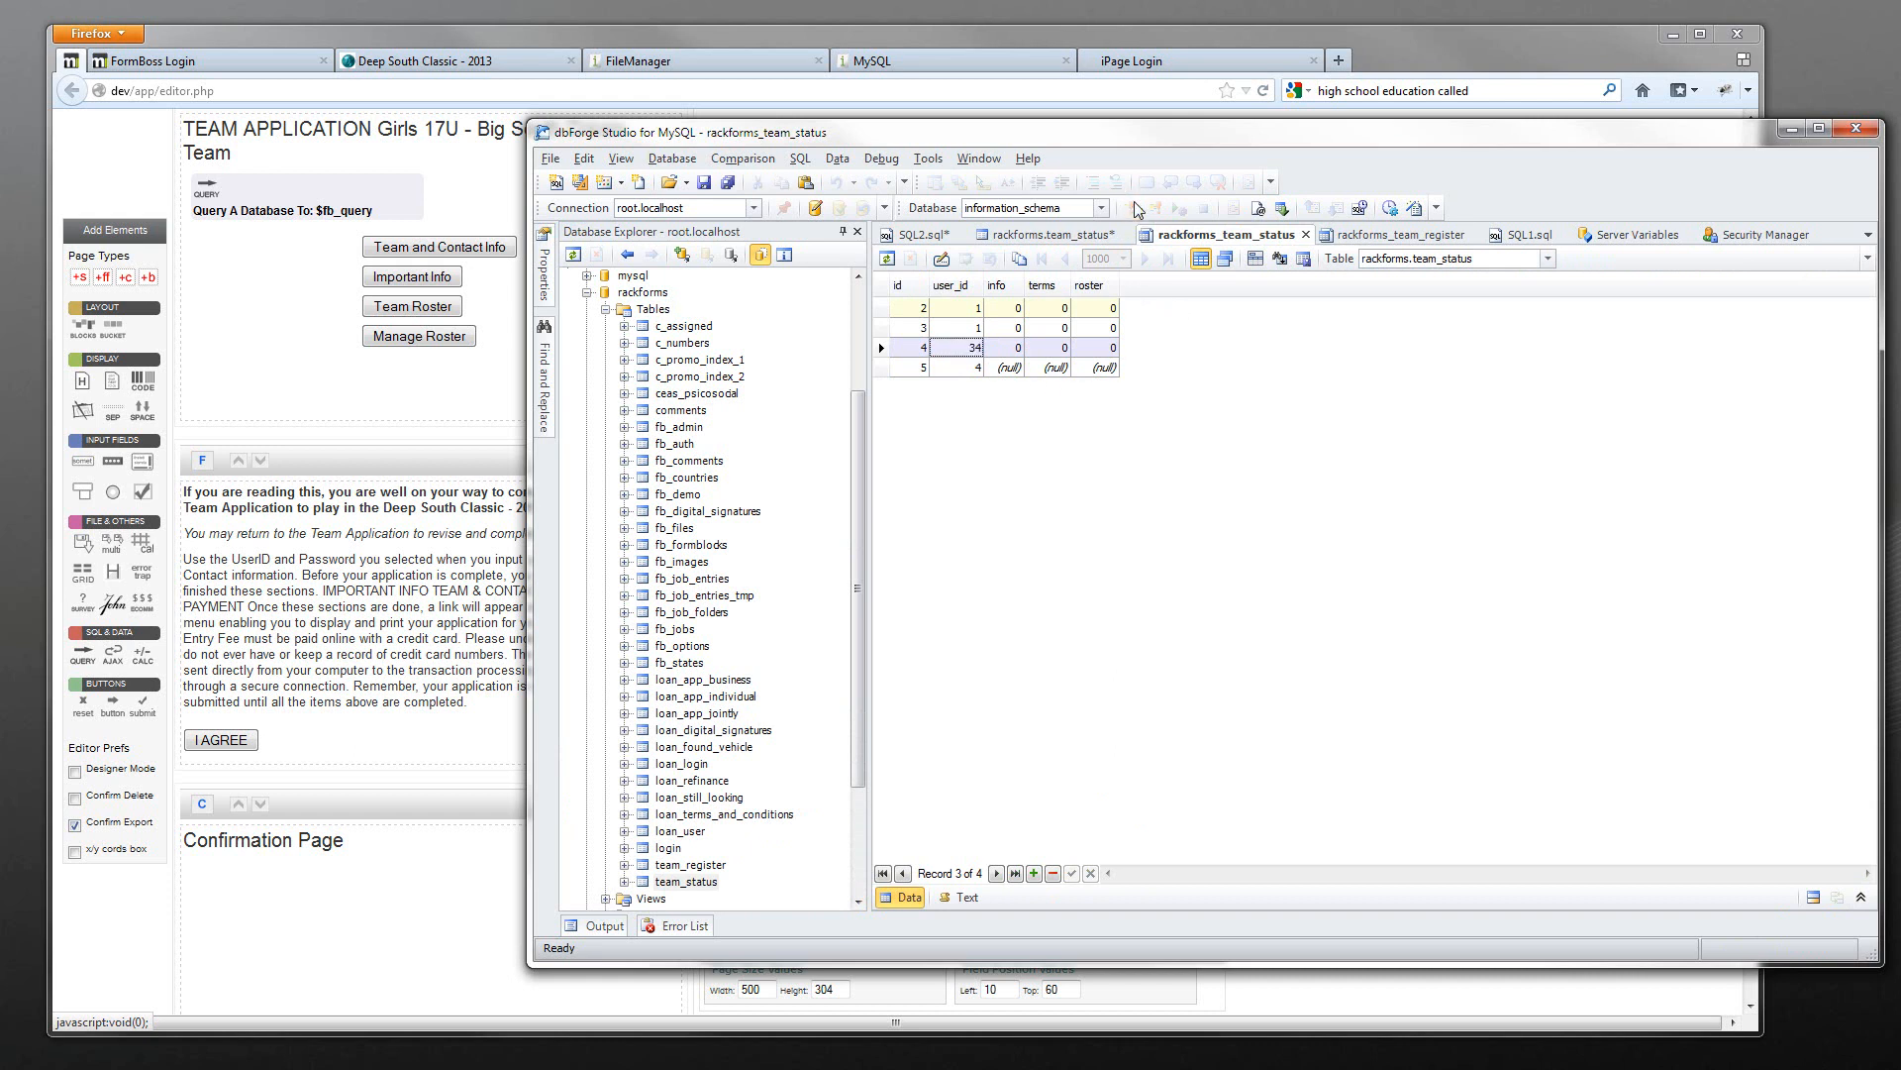
pyautogui.click(1306, 234)
pyautogui.doubleClick(687, 880)
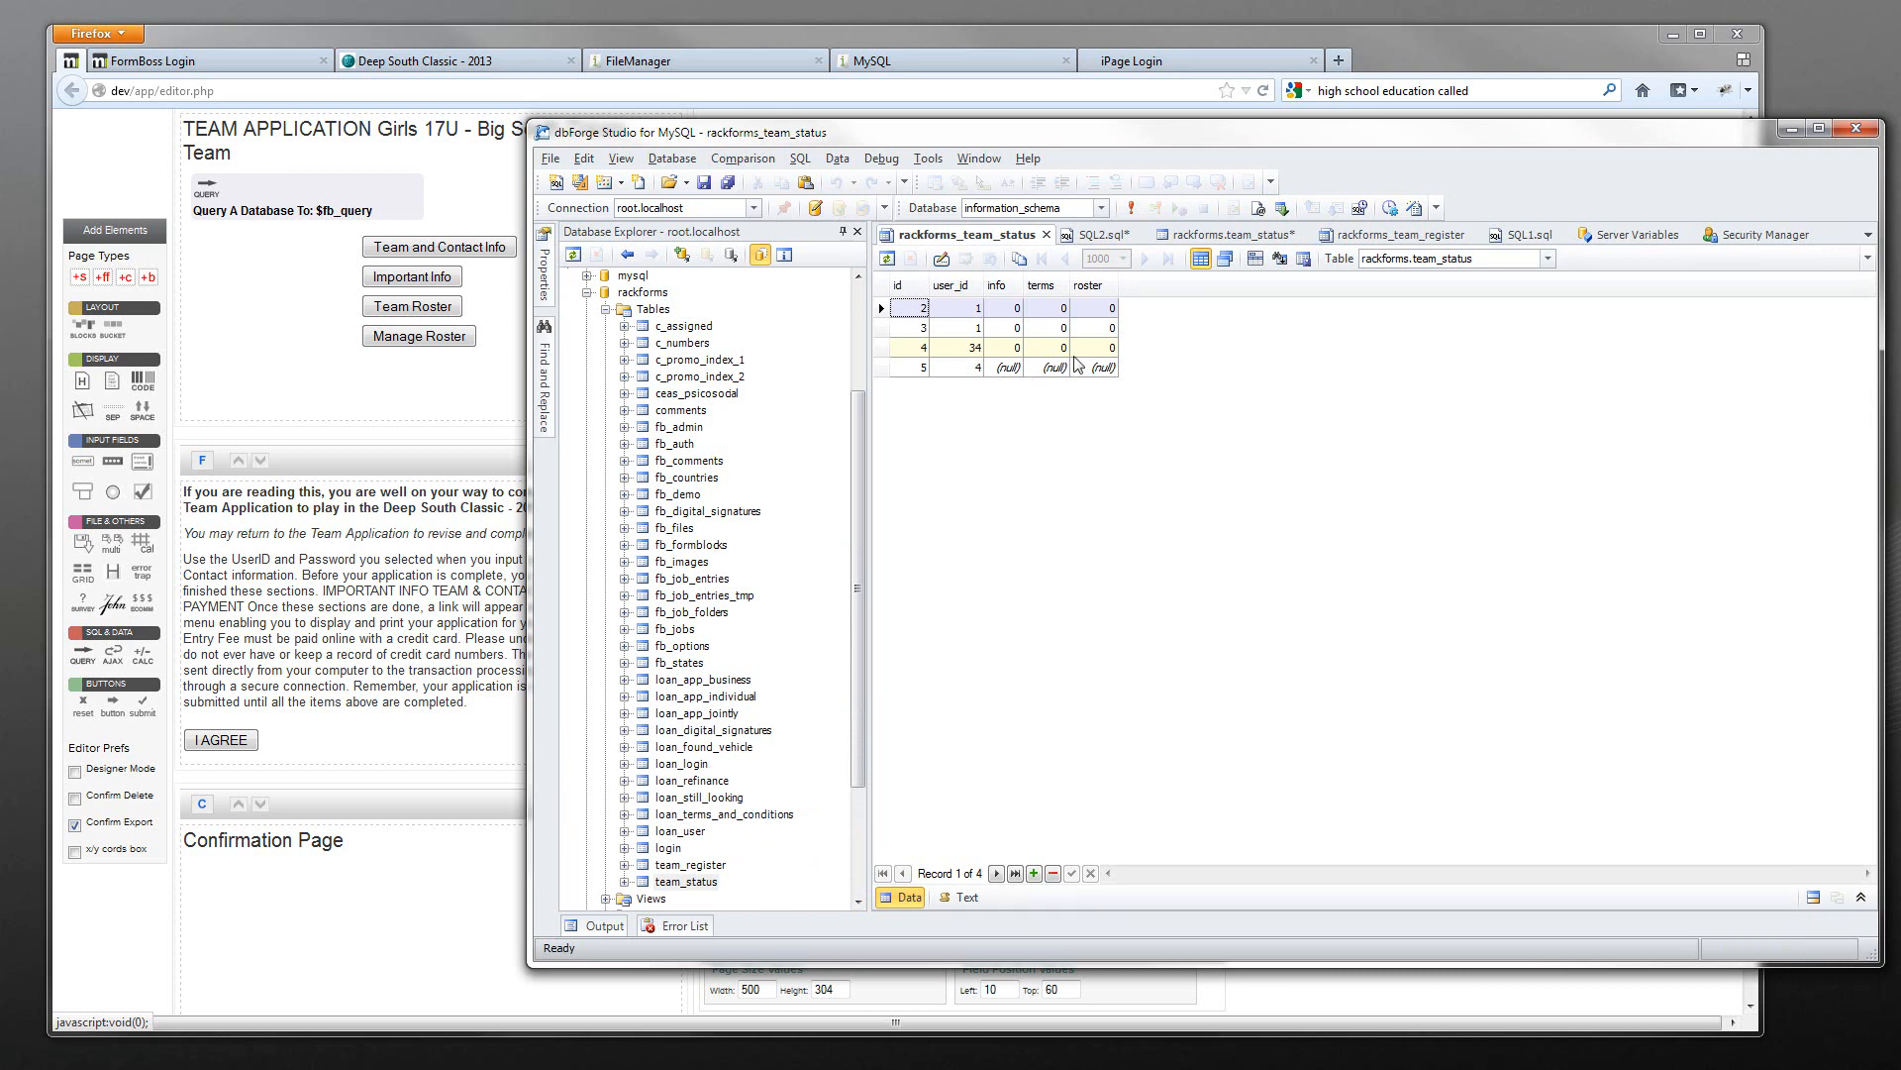
# - Delete team_status rows 3 through 5, leaving only record id 2
pyautogui.moveTo(880, 367); pyautogui.dragTo(887, 327)
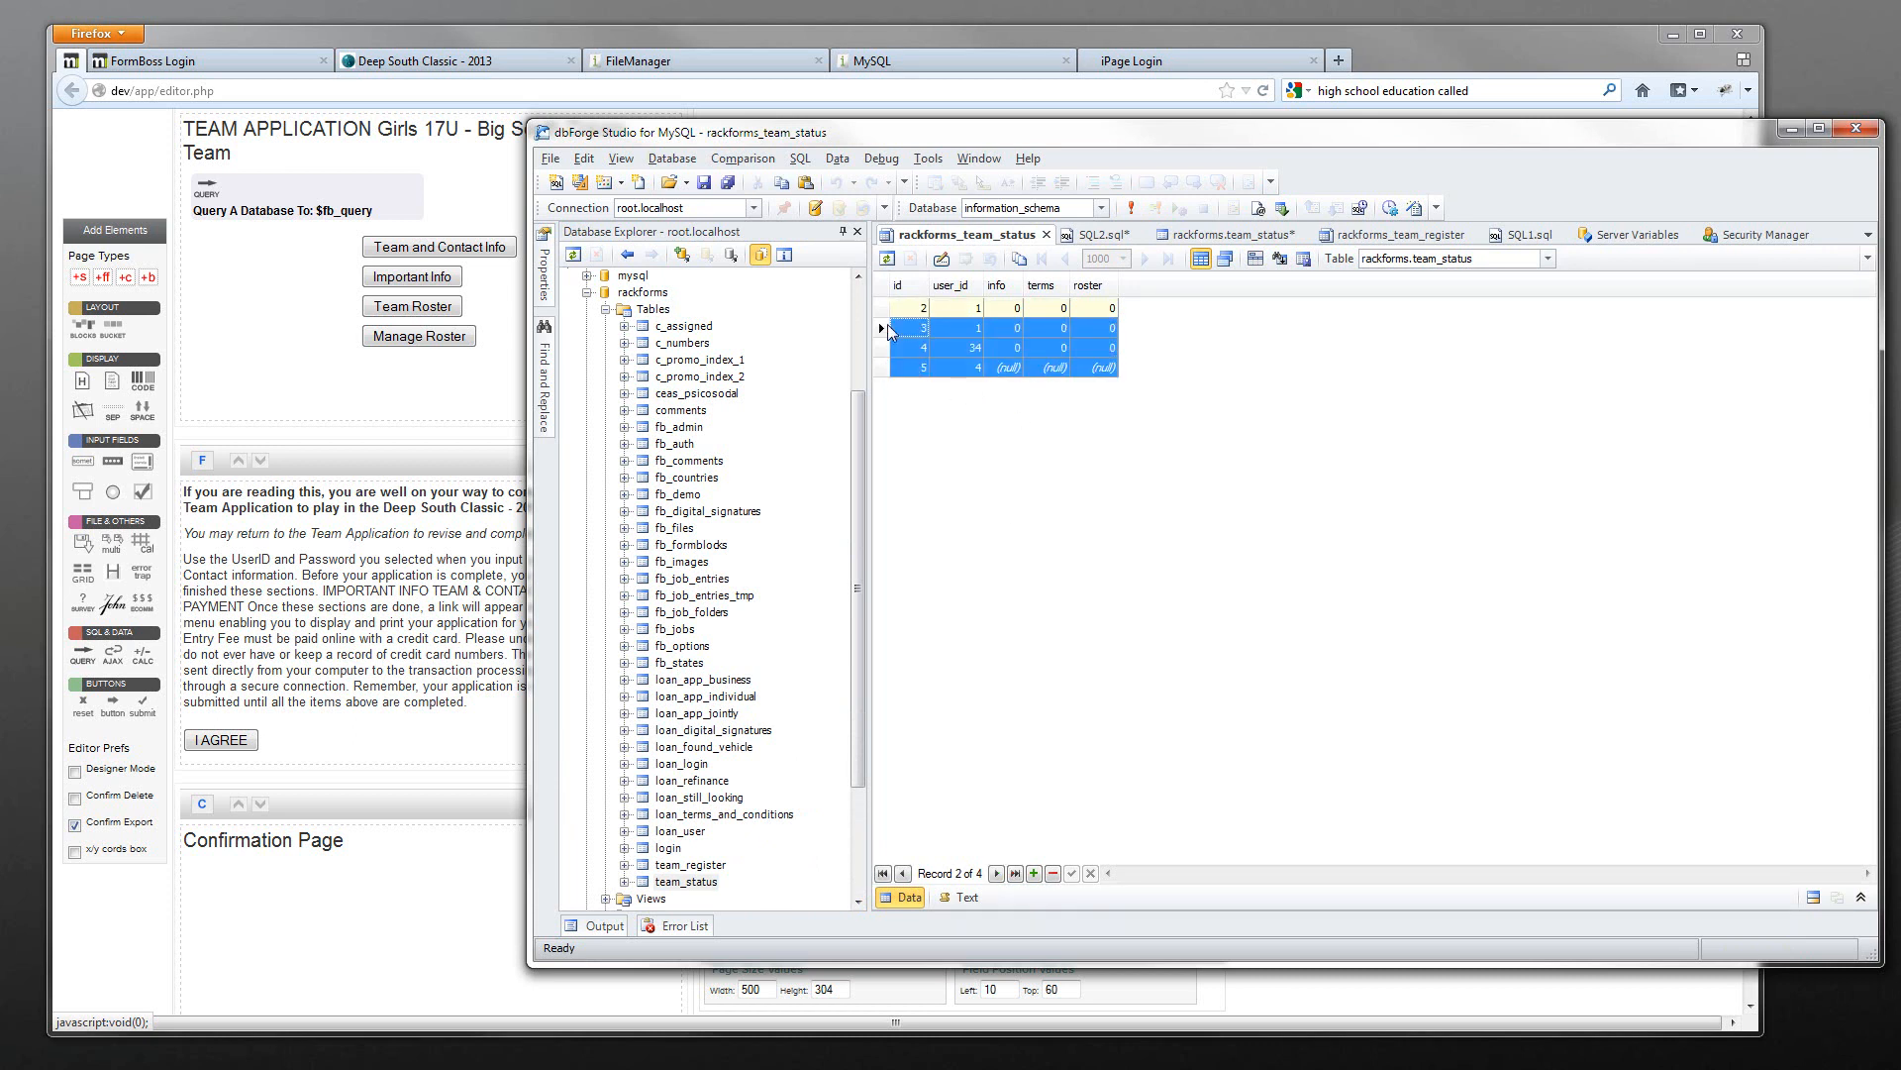
pyautogui.press('Delete')
pyautogui.press('Return')
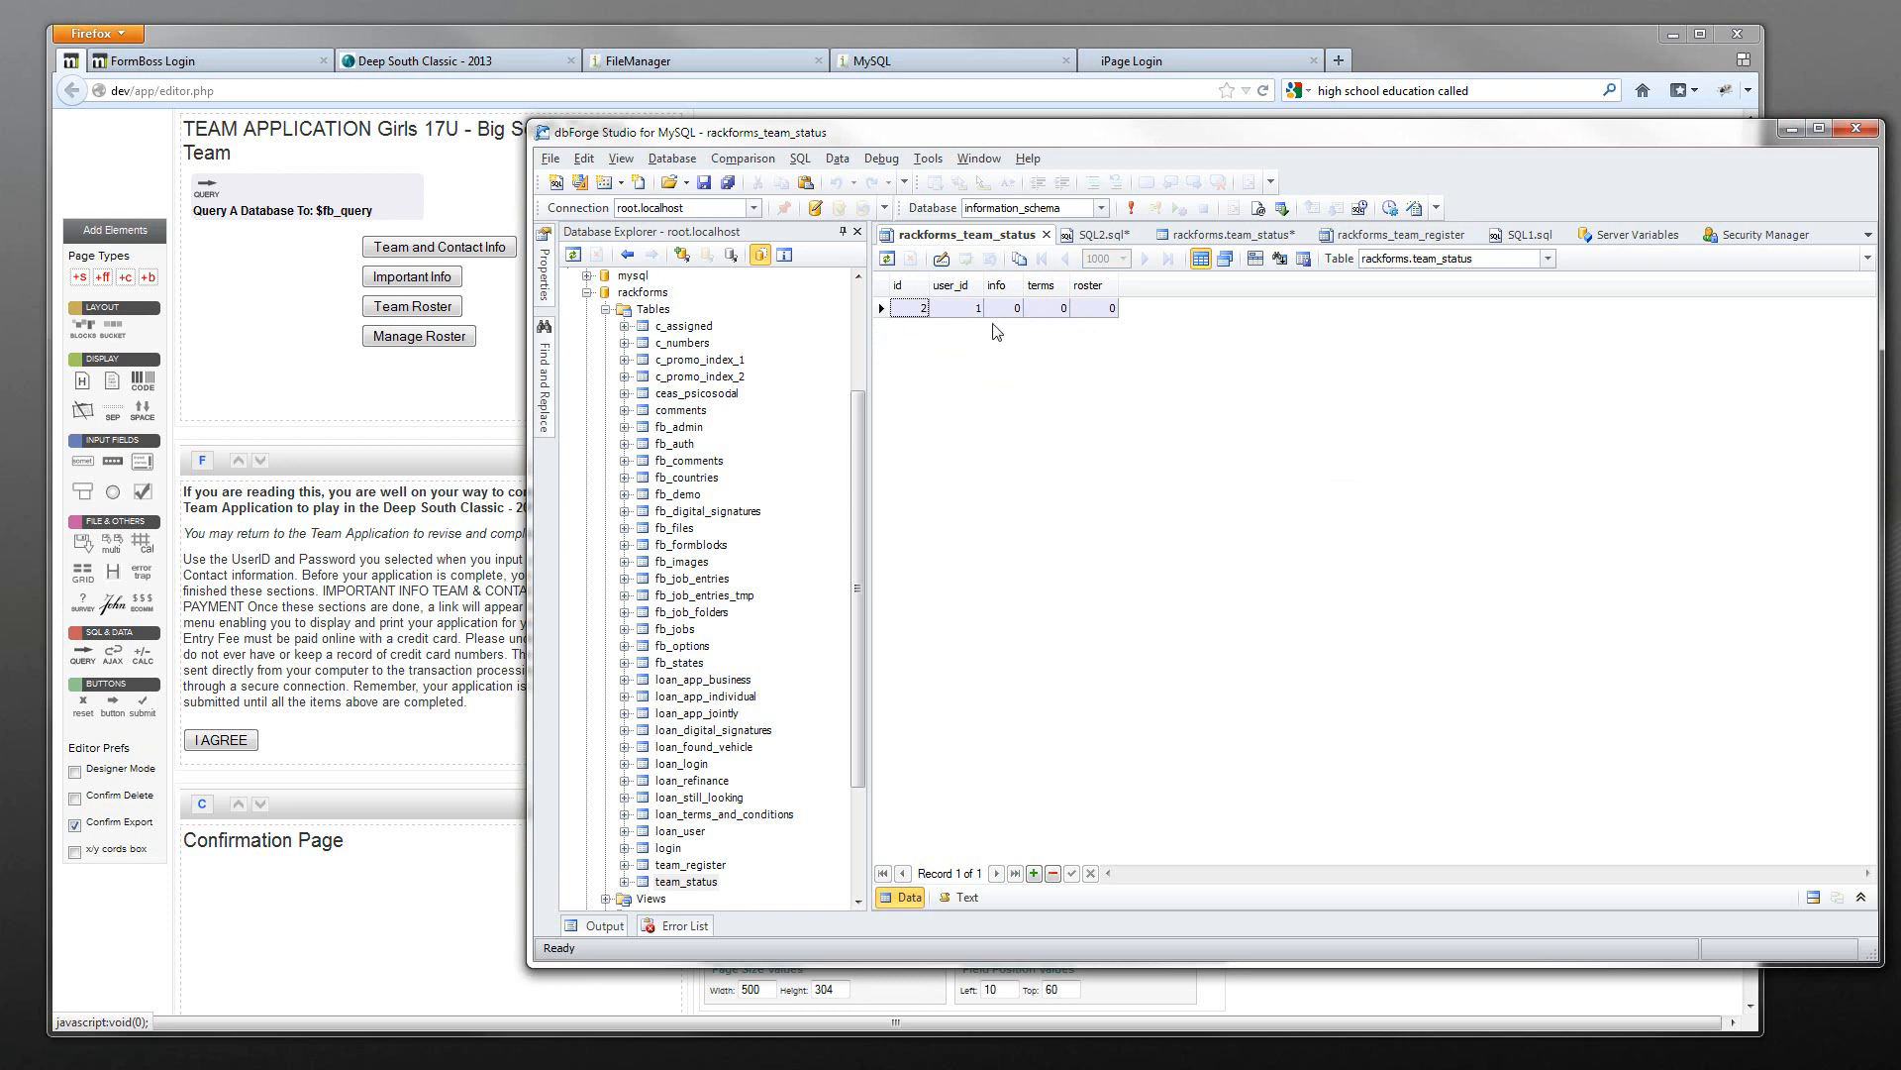
# - Cycle through the dbForge query, design and data tabs, then return to RackForms
pyautogui.click(1099, 235)
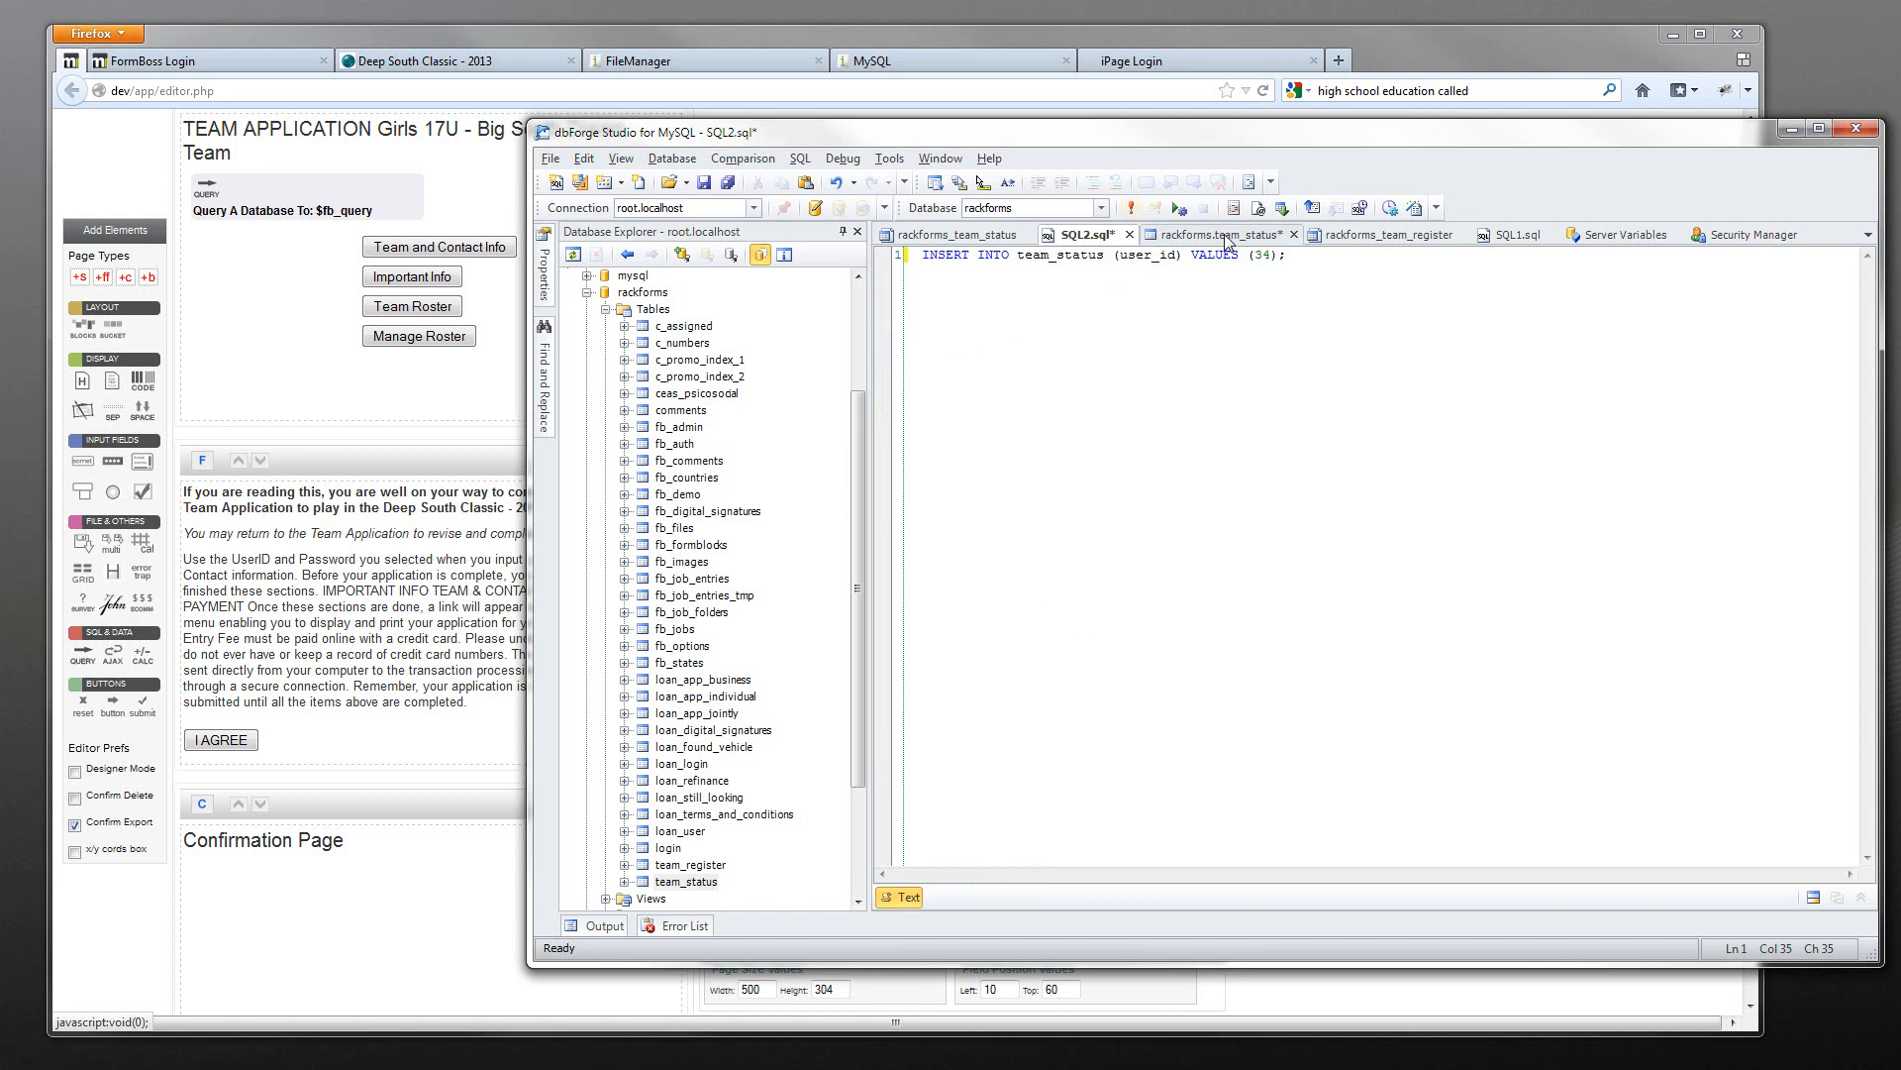
pyautogui.click(1189, 235)
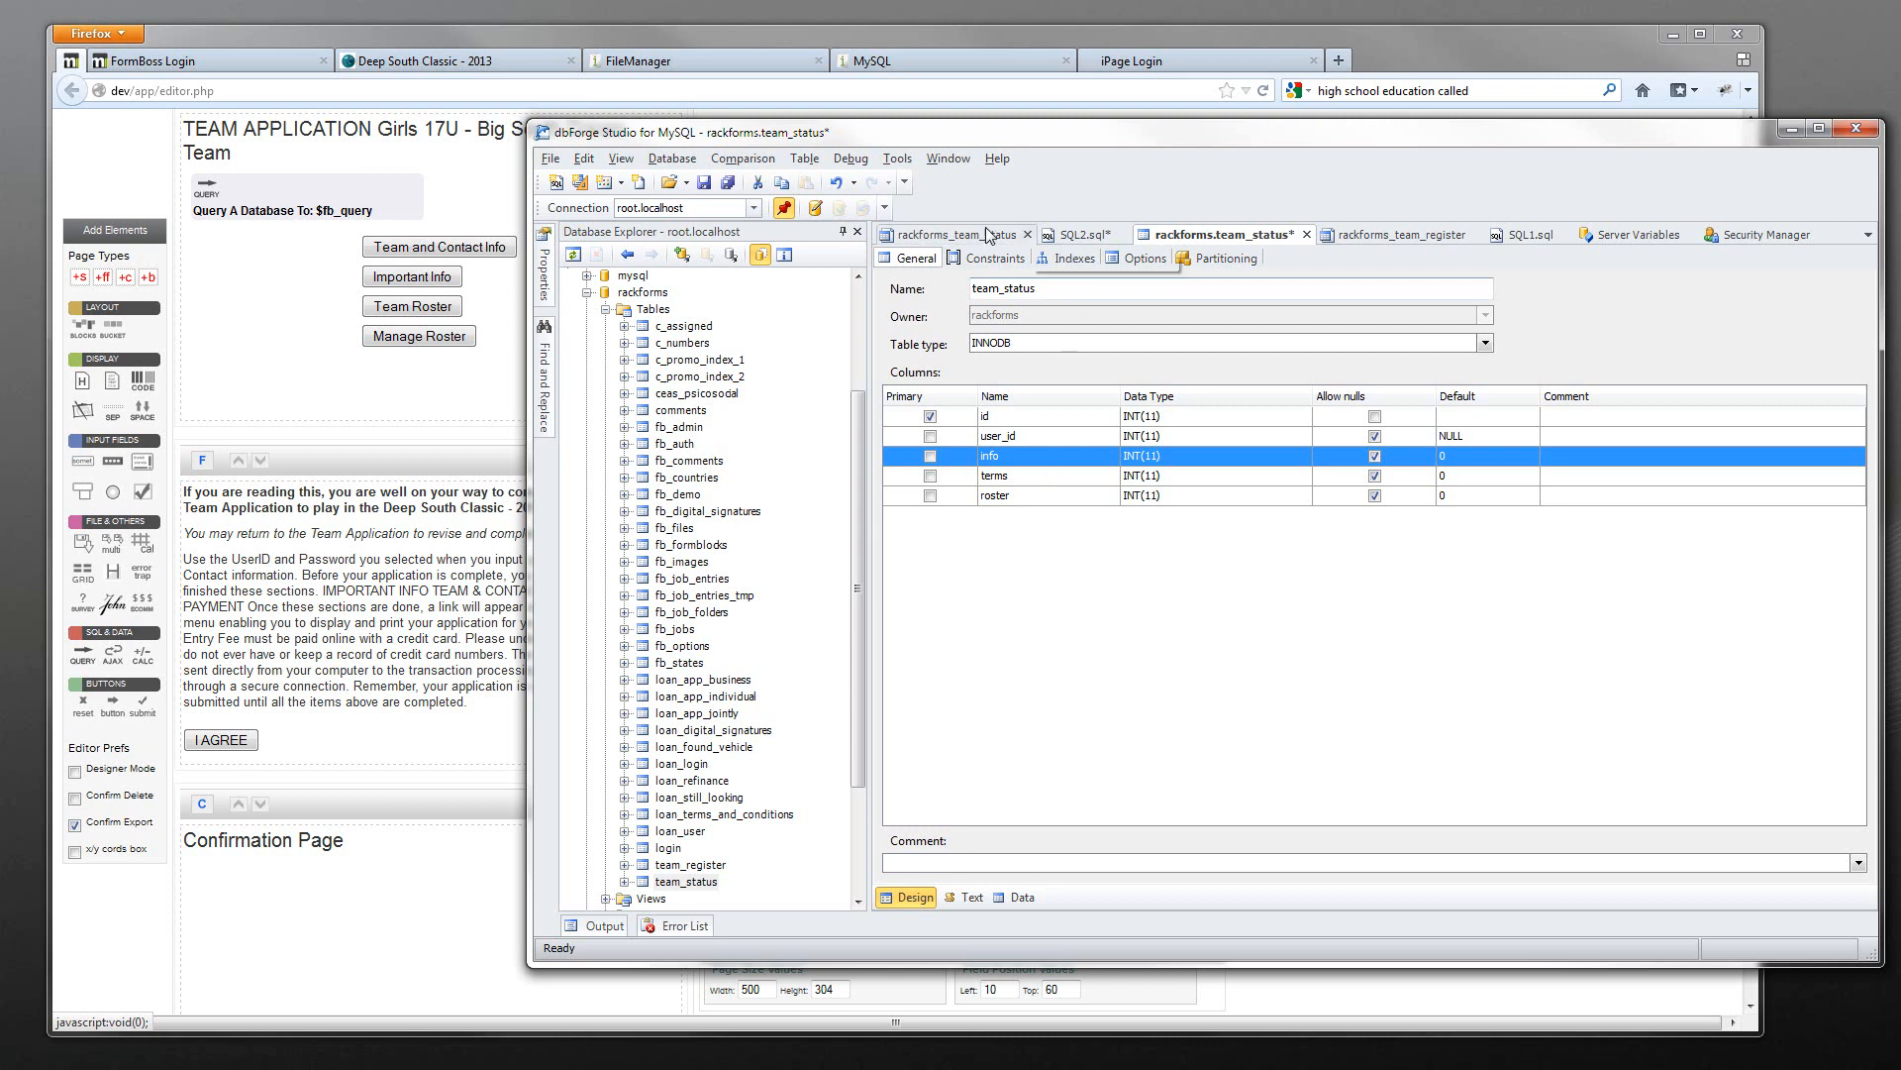
pyautogui.click(951, 234)
pyautogui.click(246, 301)
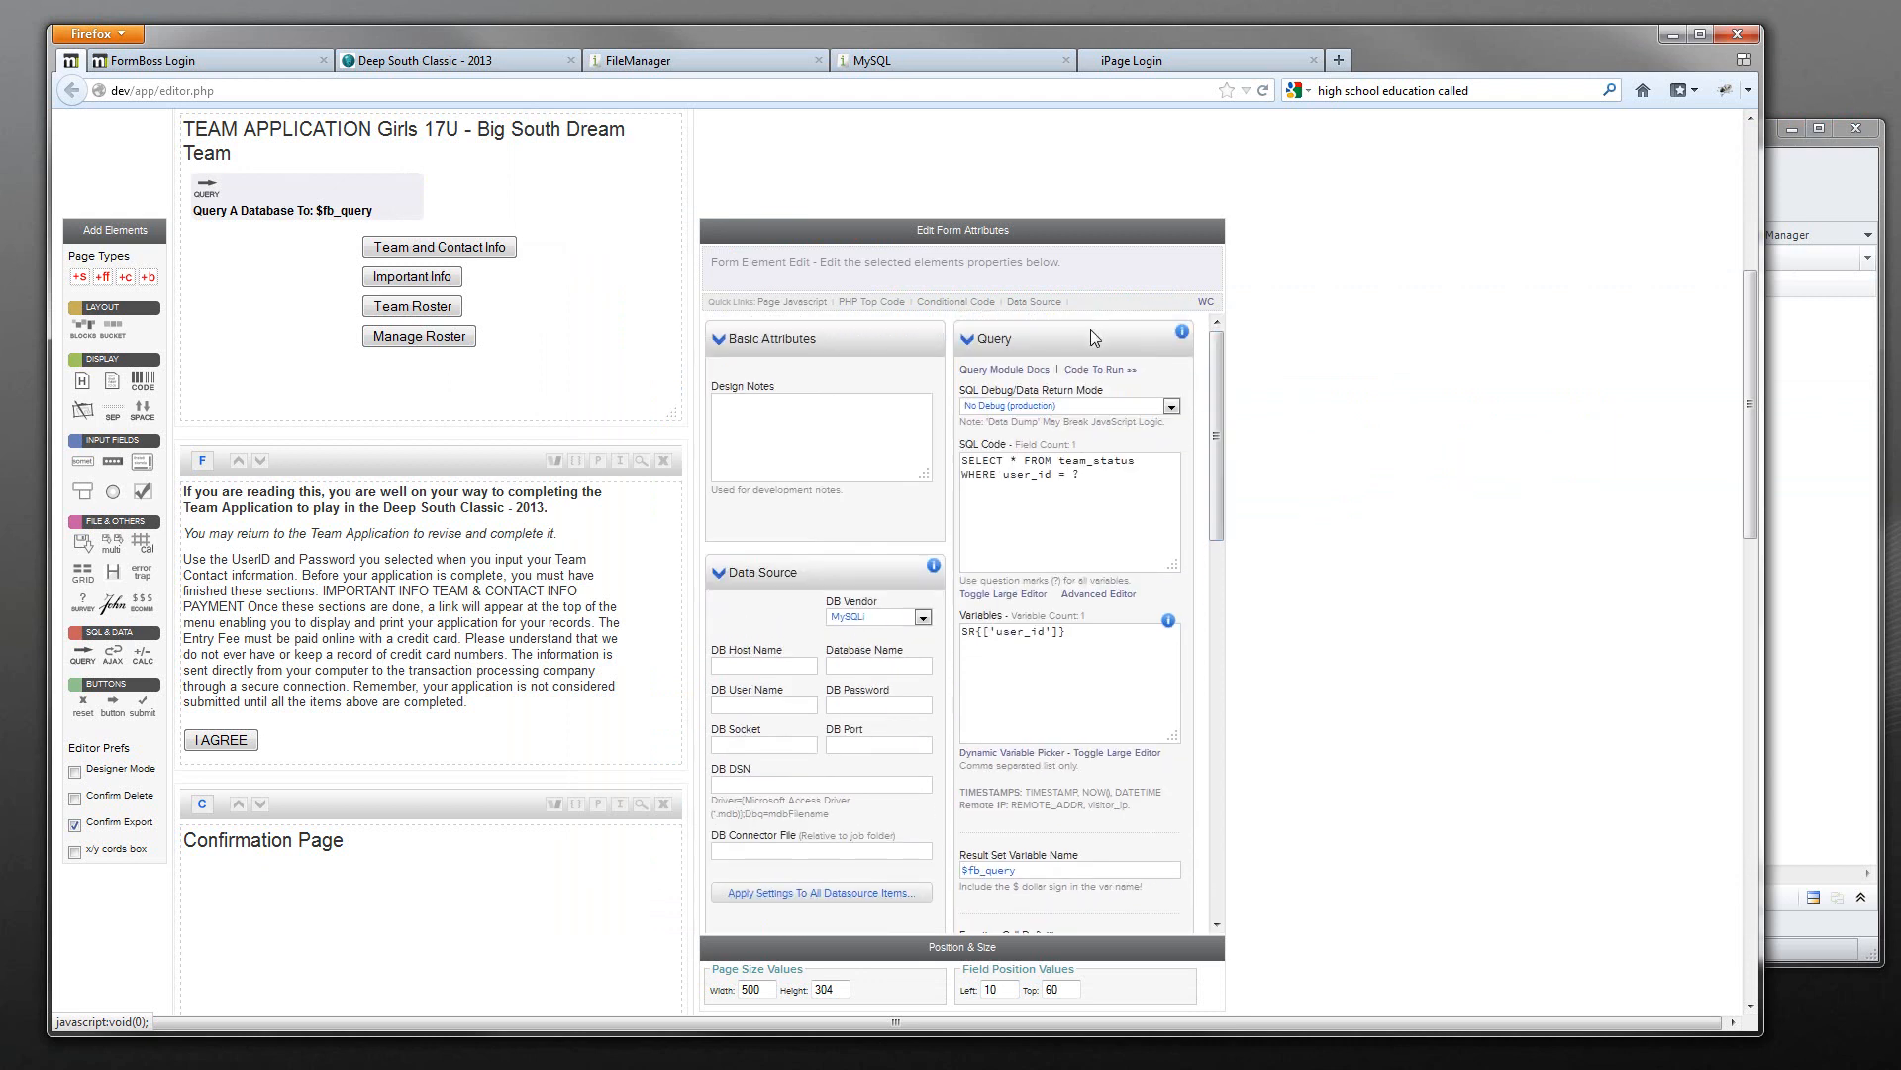
# - Set the team_status query's SQL Debug/Data Return Mode to Data Dump and preview the form
pyautogui.moveTo(361, 195)
pyautogui.moveTo(1220, 410)
pyautogui.mouseDown()
pyautogui.moveTo(1224, 485)
pyautogui.moveTo(1220, 397)
pyautogui.mouseUp()
pyautogui.click(1127, 515)
pyautogui.hotkey('ctrl', 'a')
pyautogui.click(1136, 513)
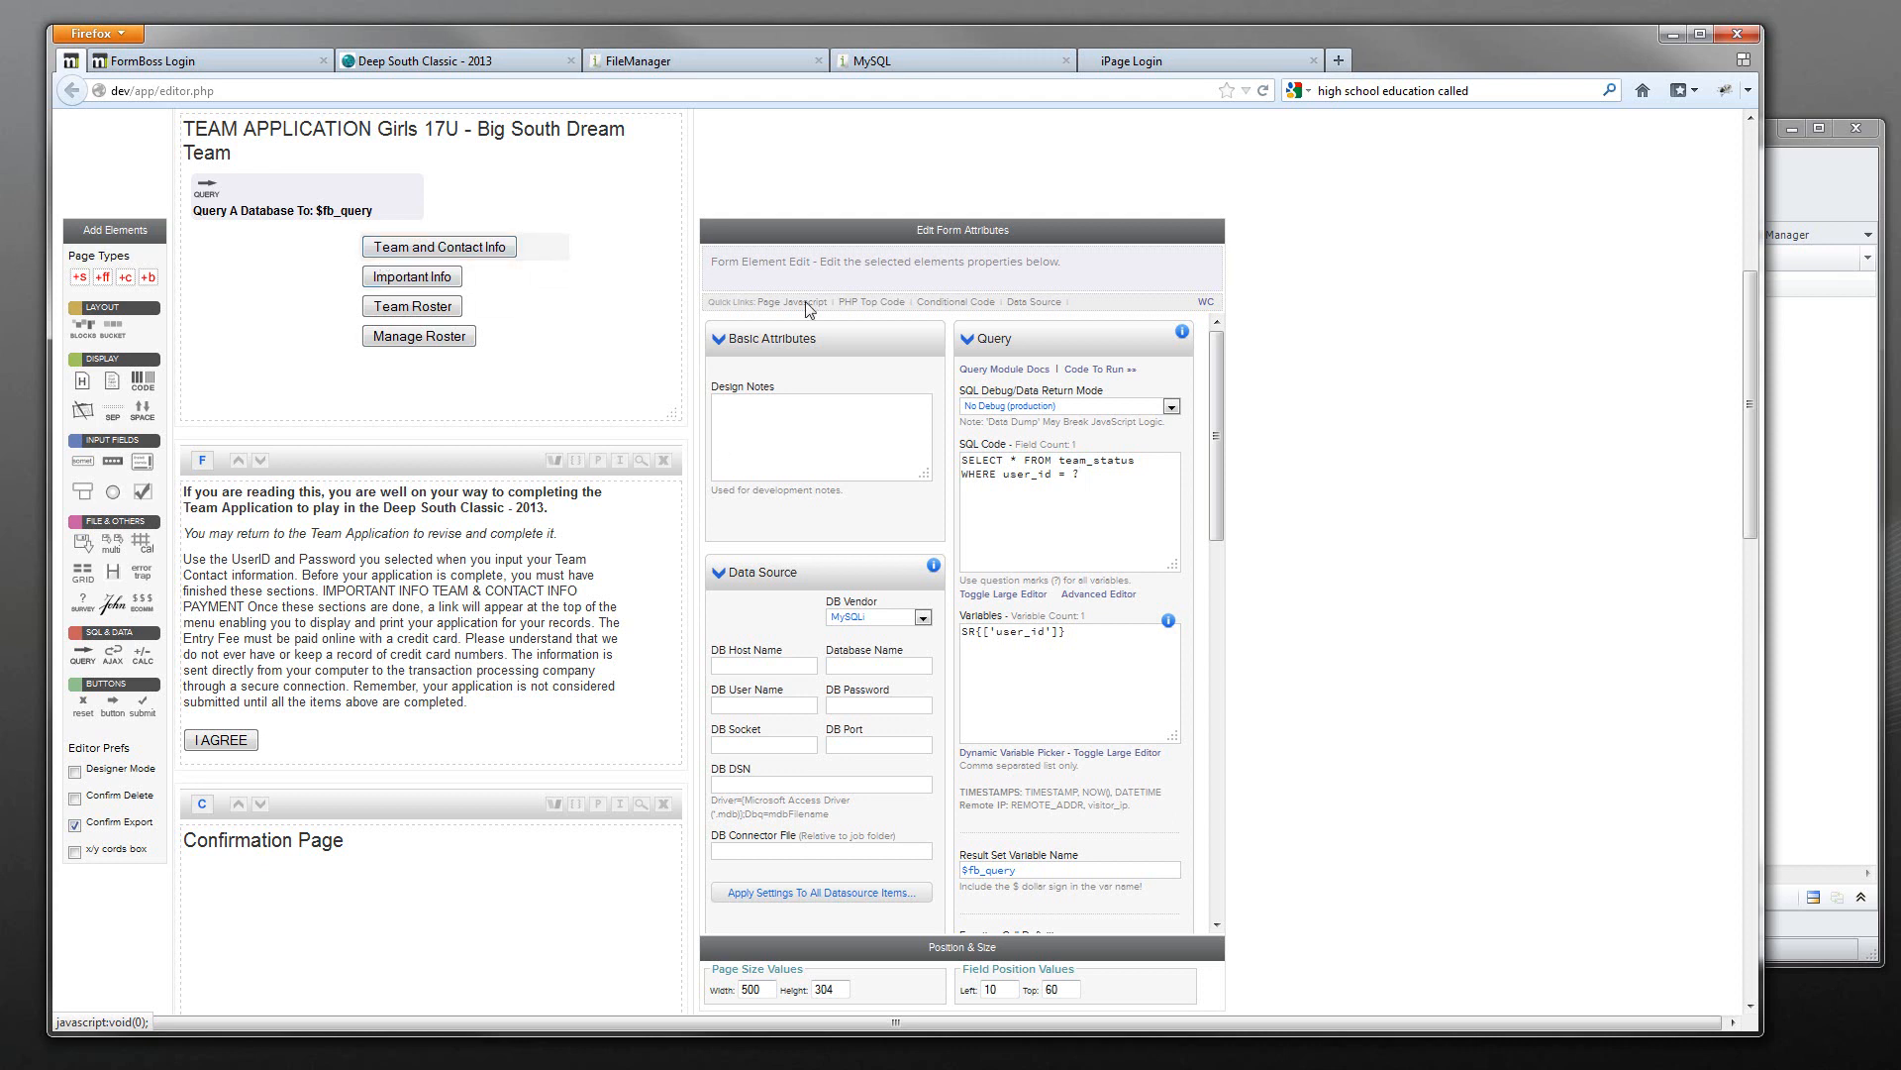
pyautogui.click(1048, 406)
pyautogui.click(1030, 446)
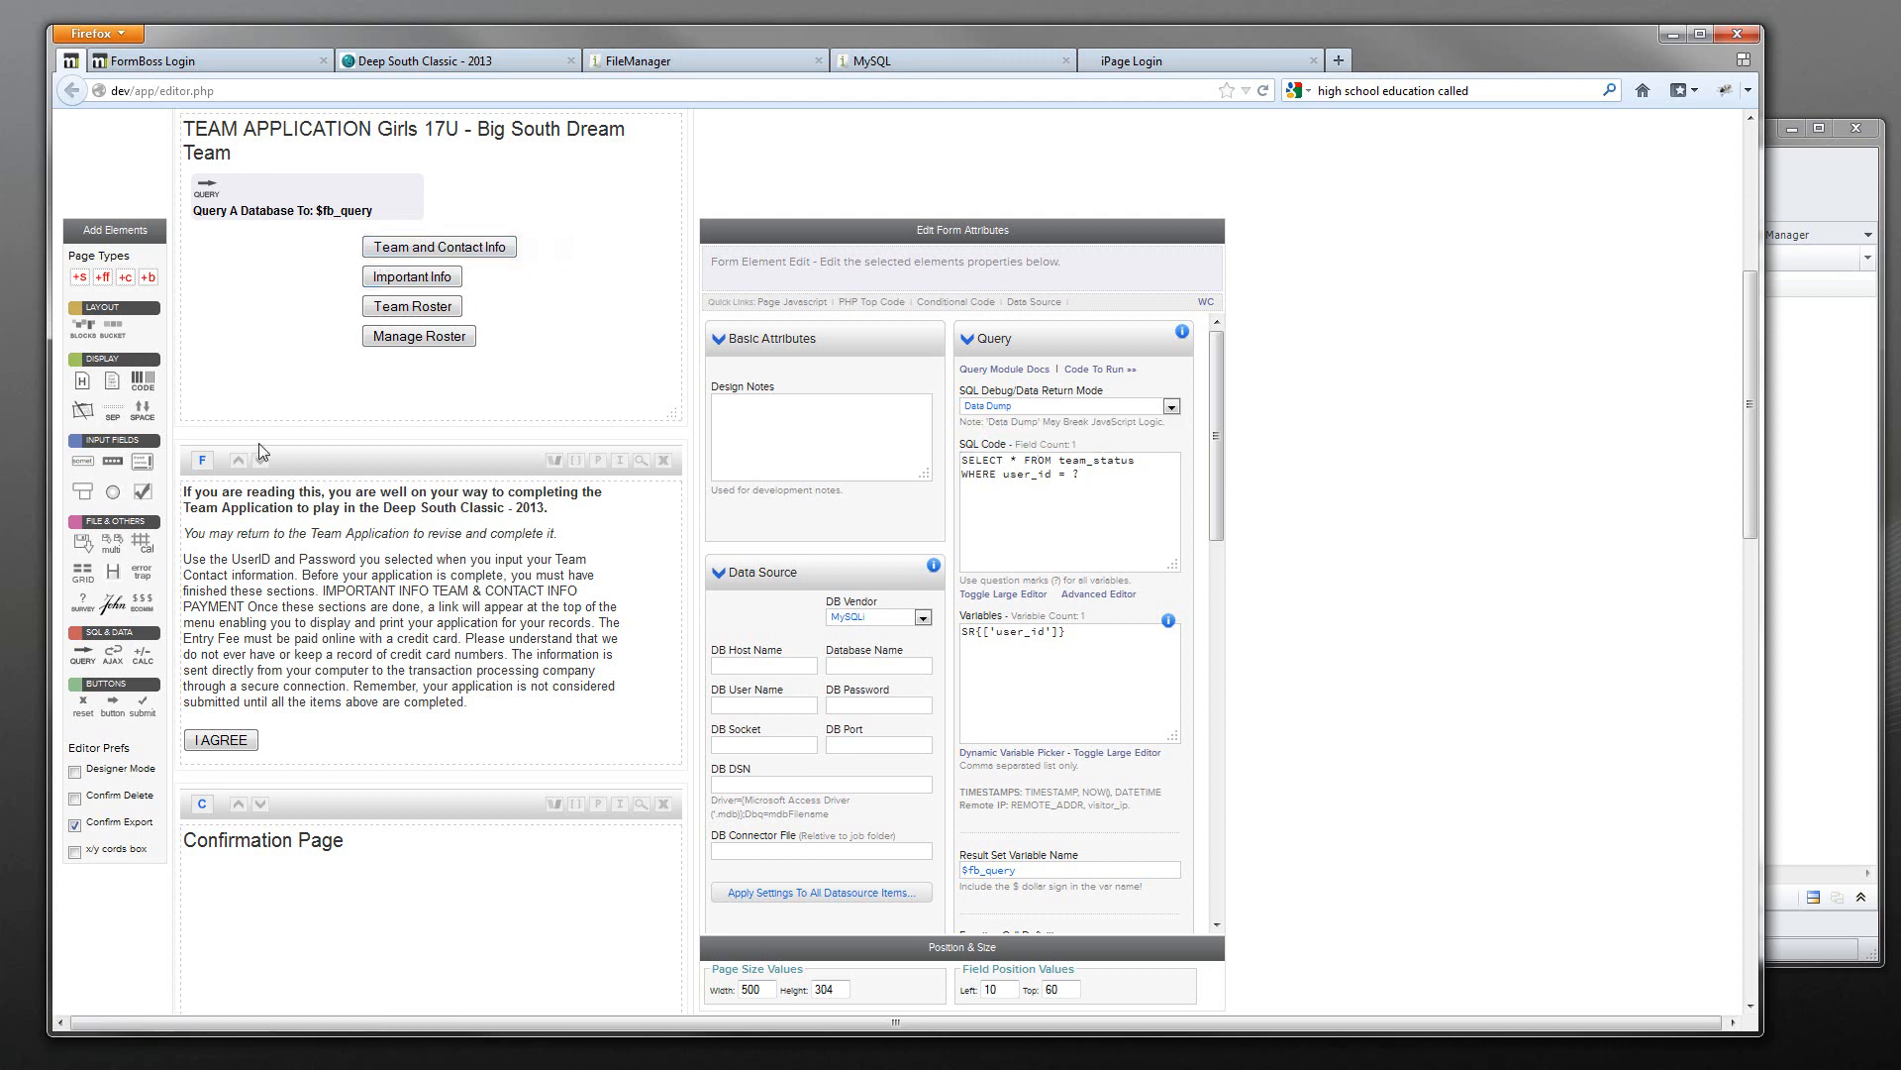
pyautogui.scroll(5, 235, 443)
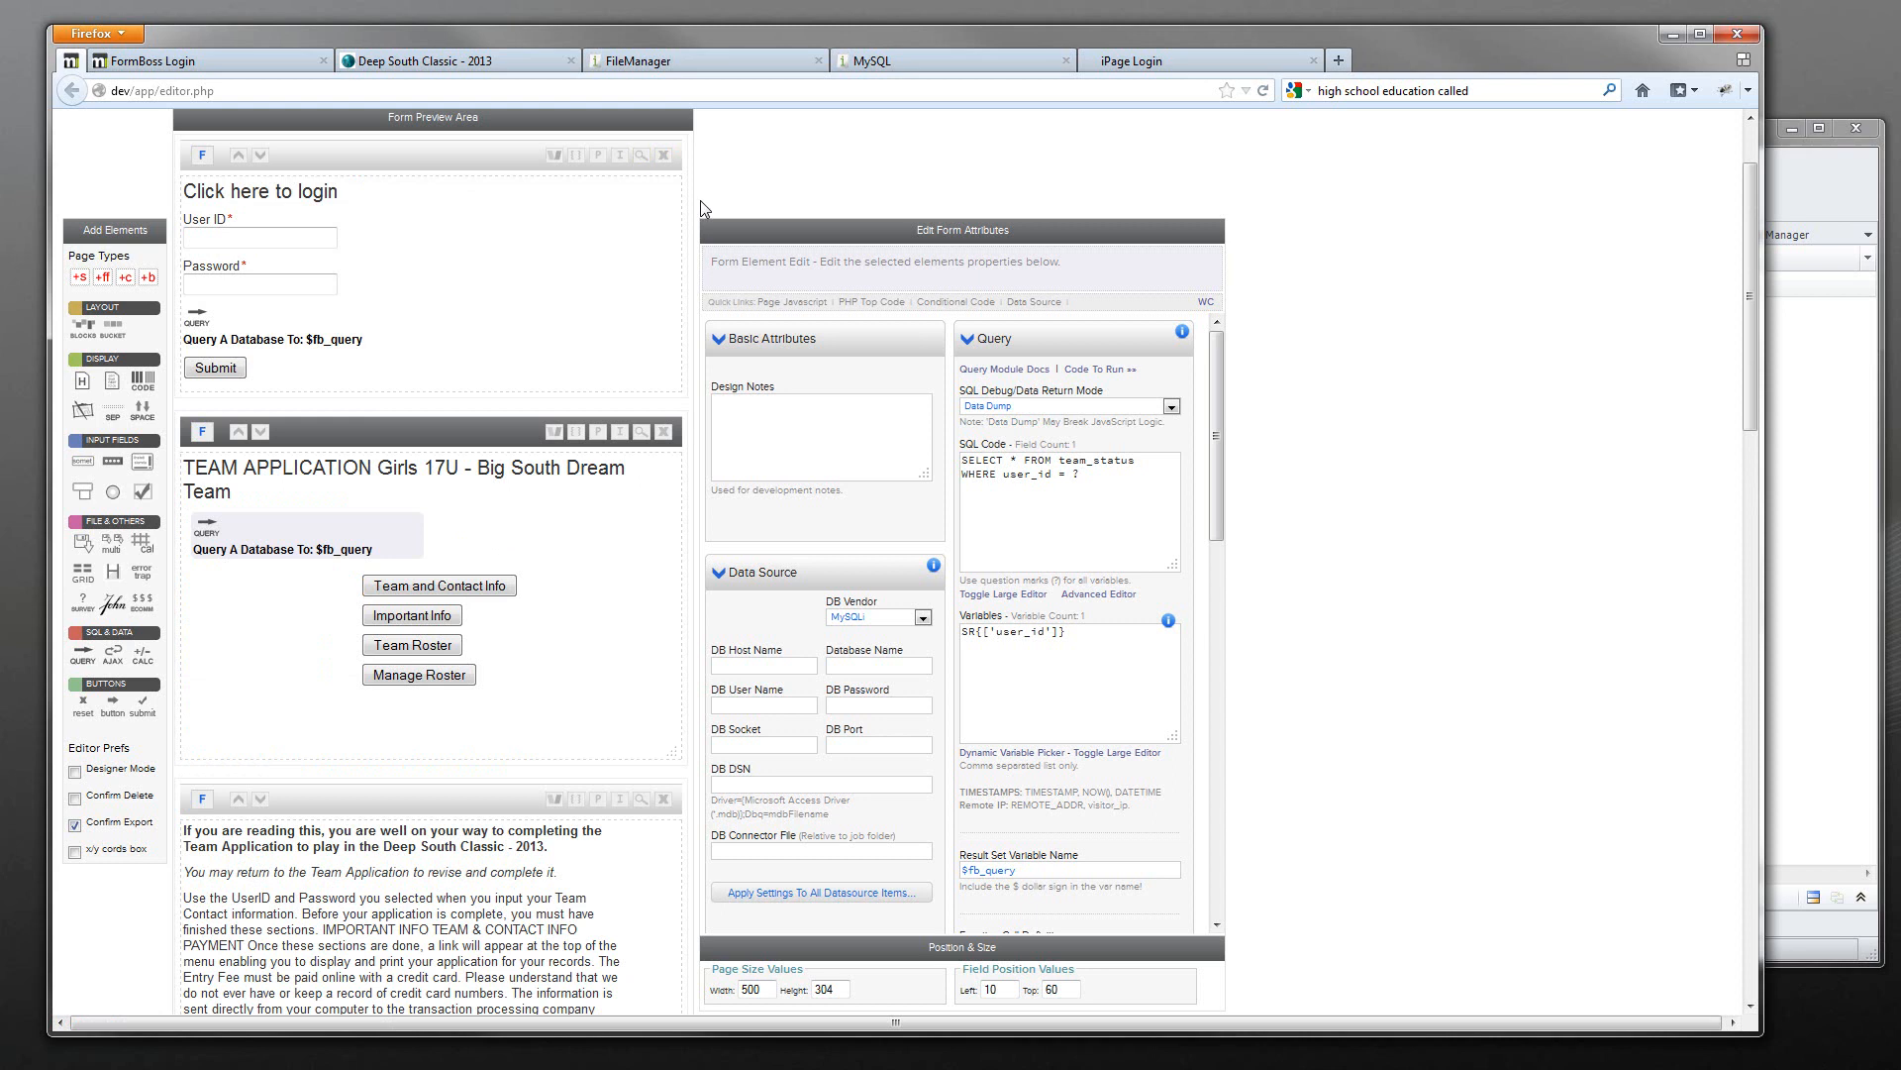
pyautogui.click(645, 157)
# - Log in to the preview as user 'test' with its password and submit
pyautogui.click(145, 191)
pyautogui.write('test')
pyautogui.press('Tab')
pyautogui.write('test')
pyautogui.click(138, 275)
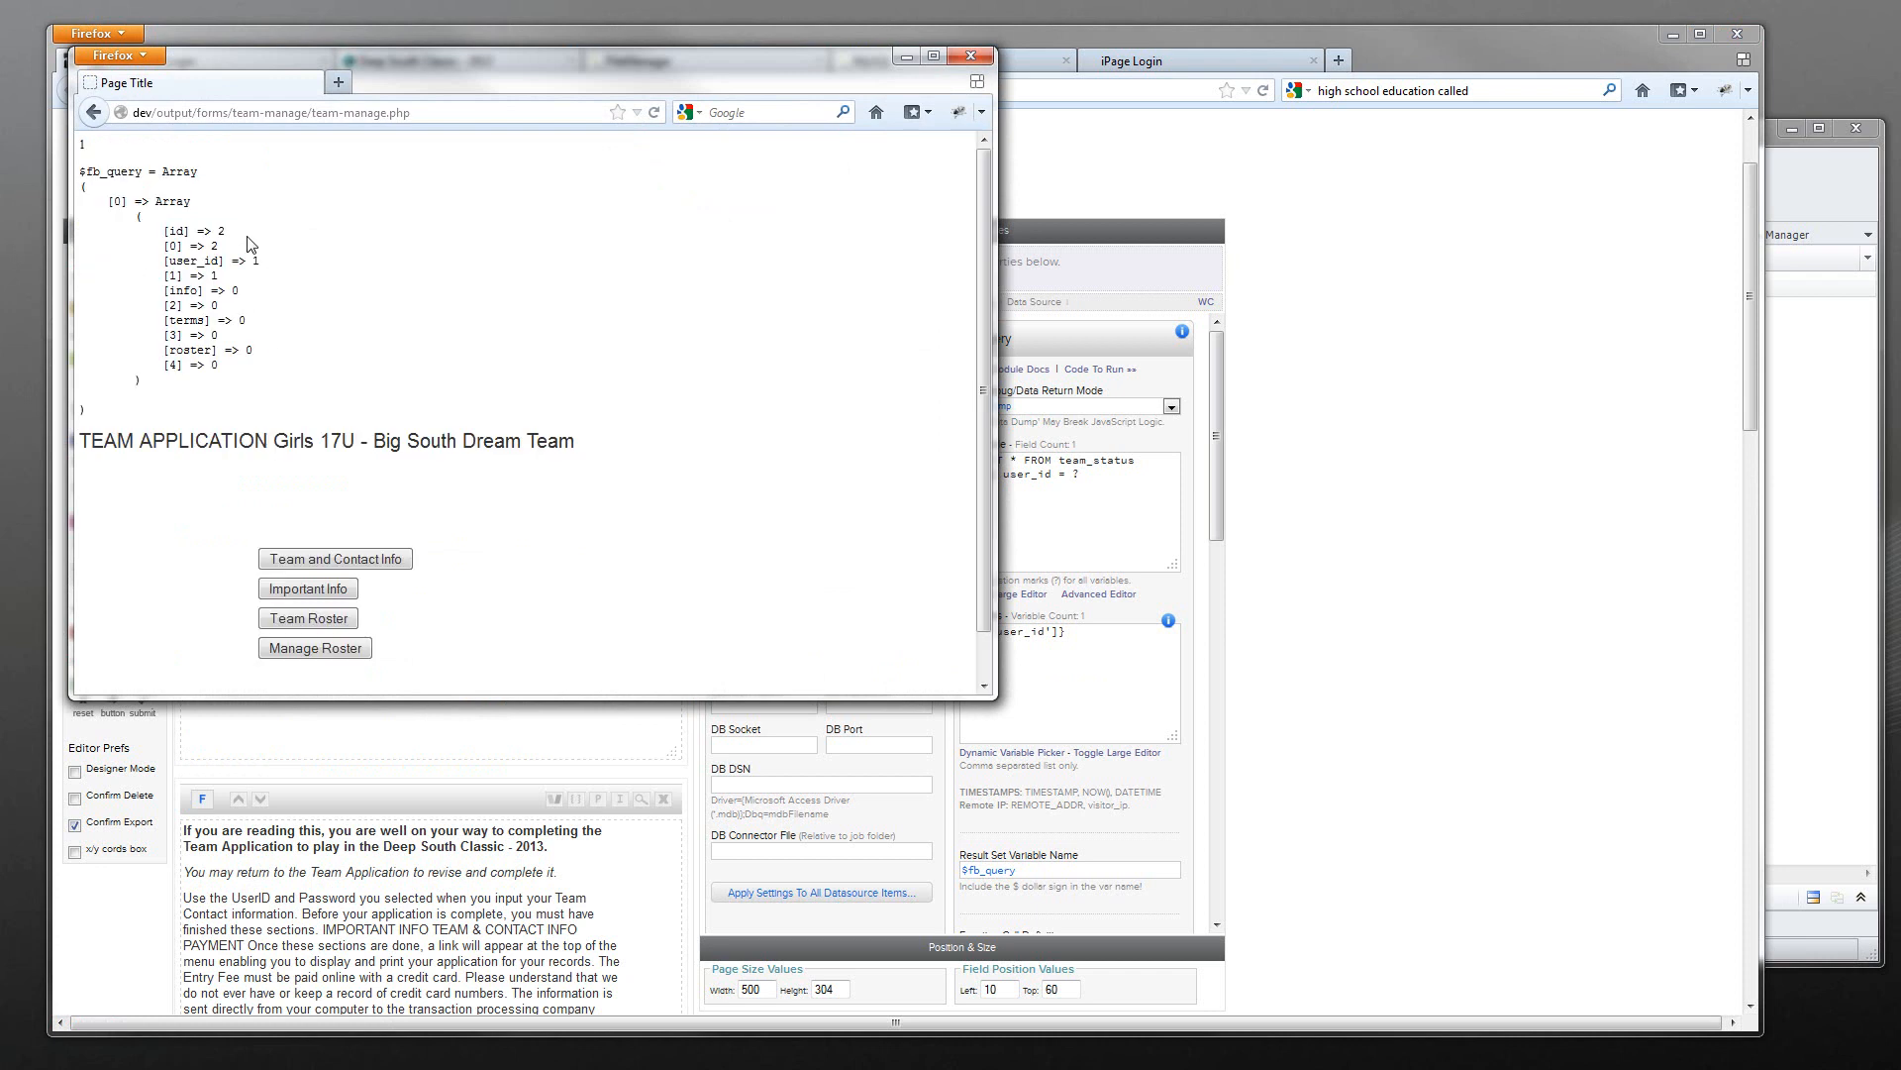
# - Inspect the dumped team_status row's id and user_id values, then close the preview
pyautogui.moveTo(117, 428); pyautogui.dragTo(83, 167)
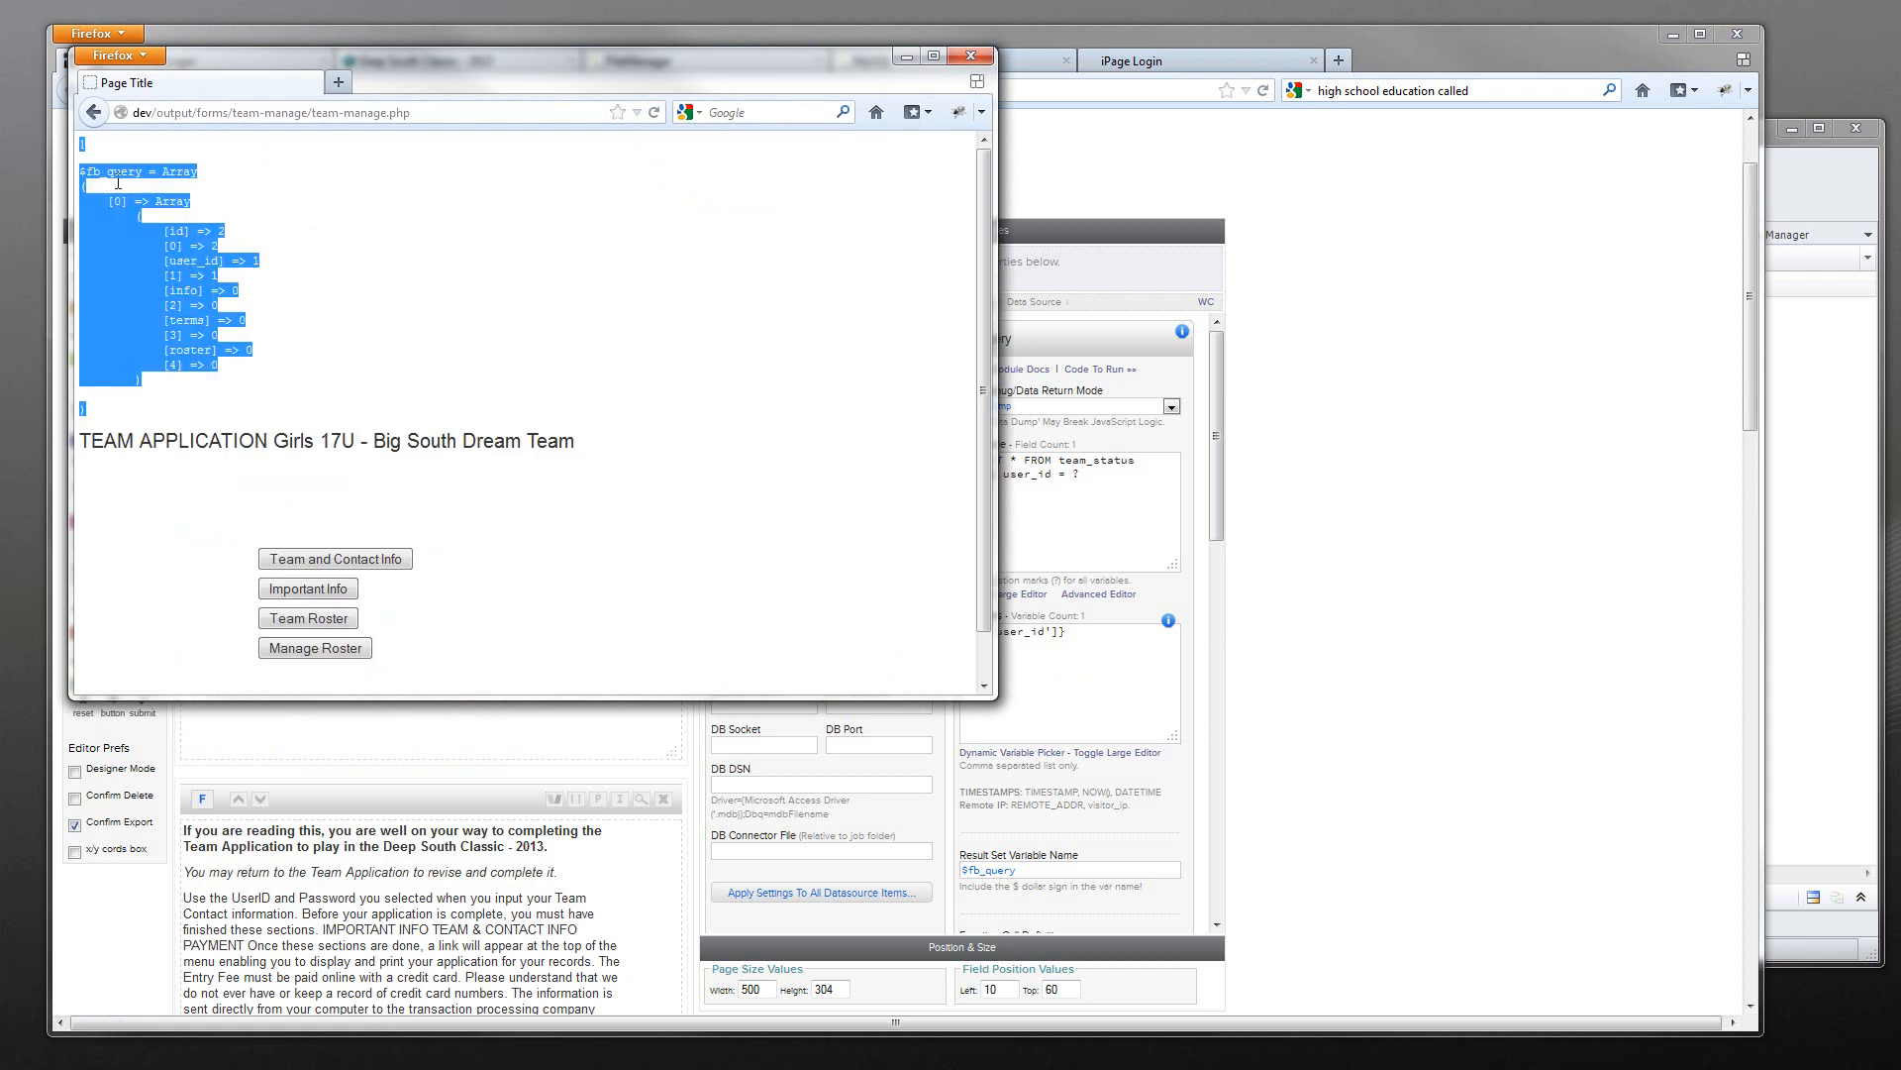
pyautogui.click(241, 248)
pyautogui.moveTo(274, 263); pyautogui.dragTo(163, 246)
pyautogui.click(268, 257)
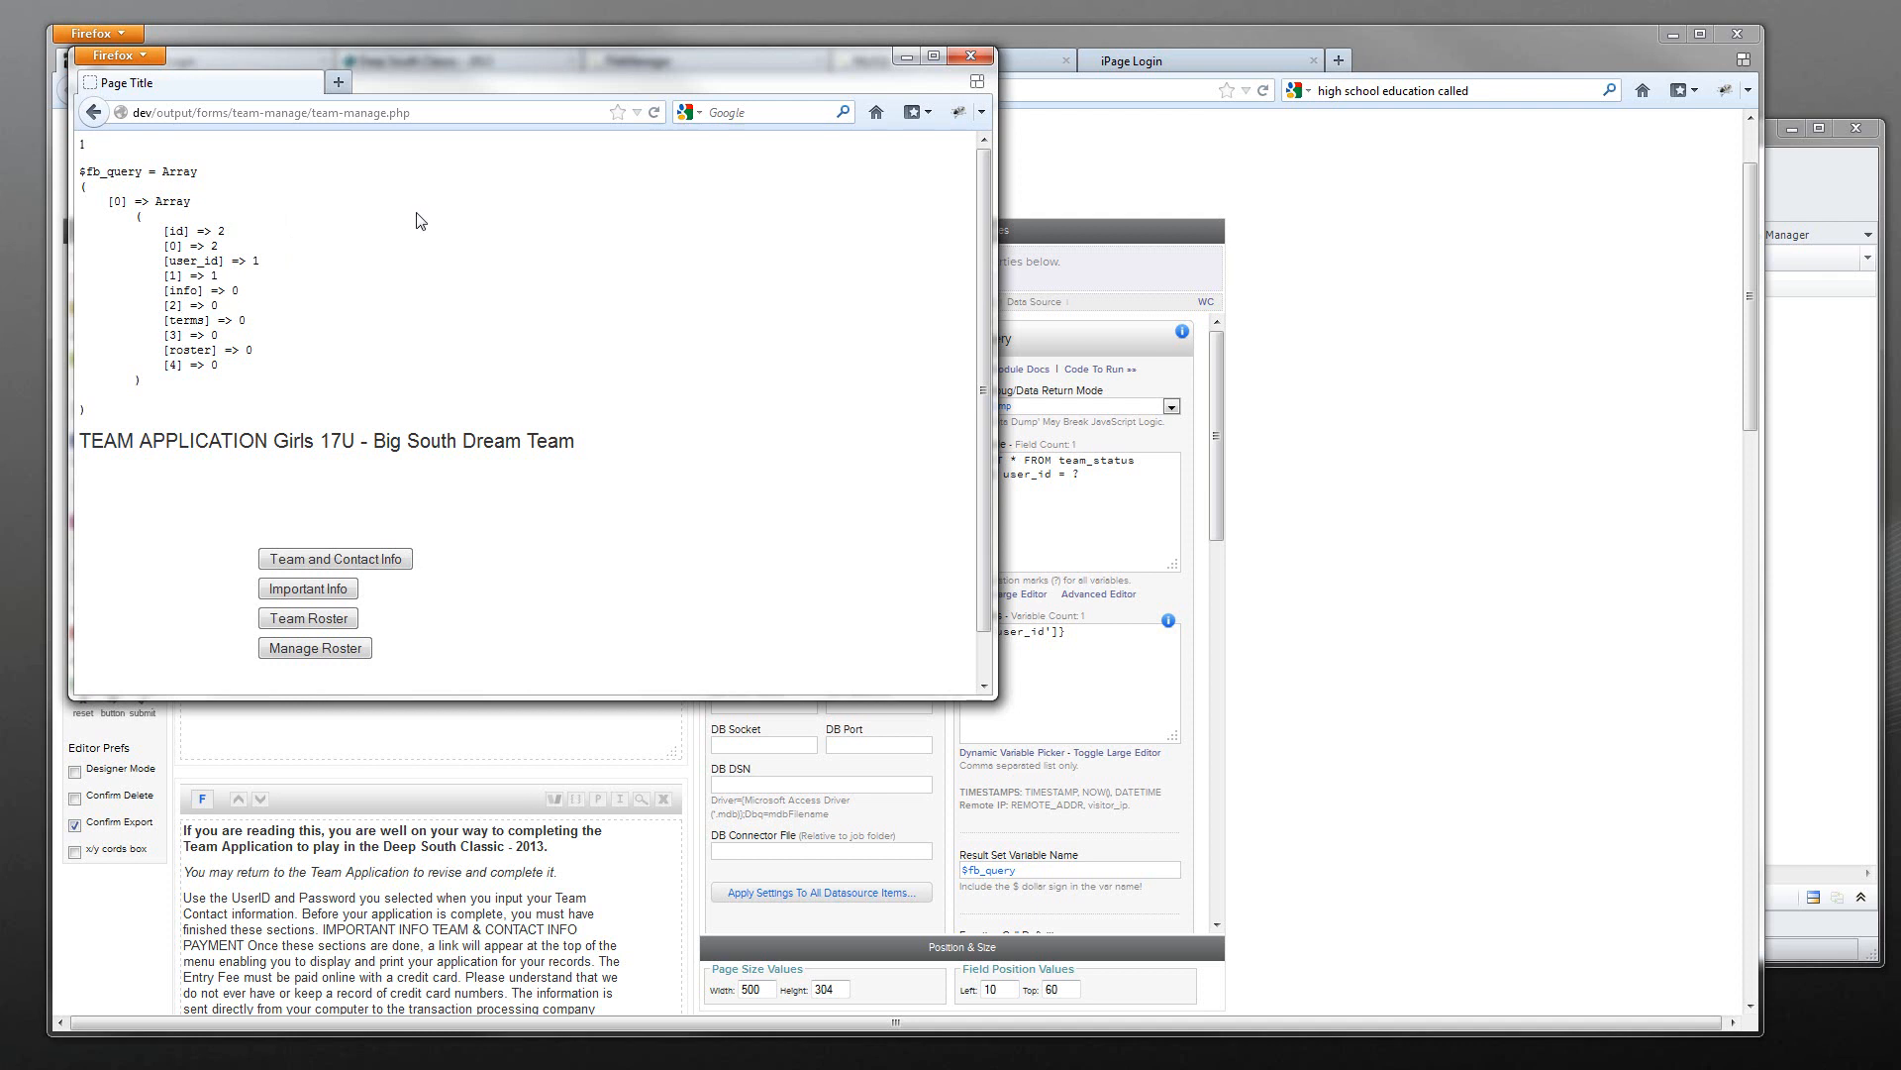
pyautogui.click(968, 56)
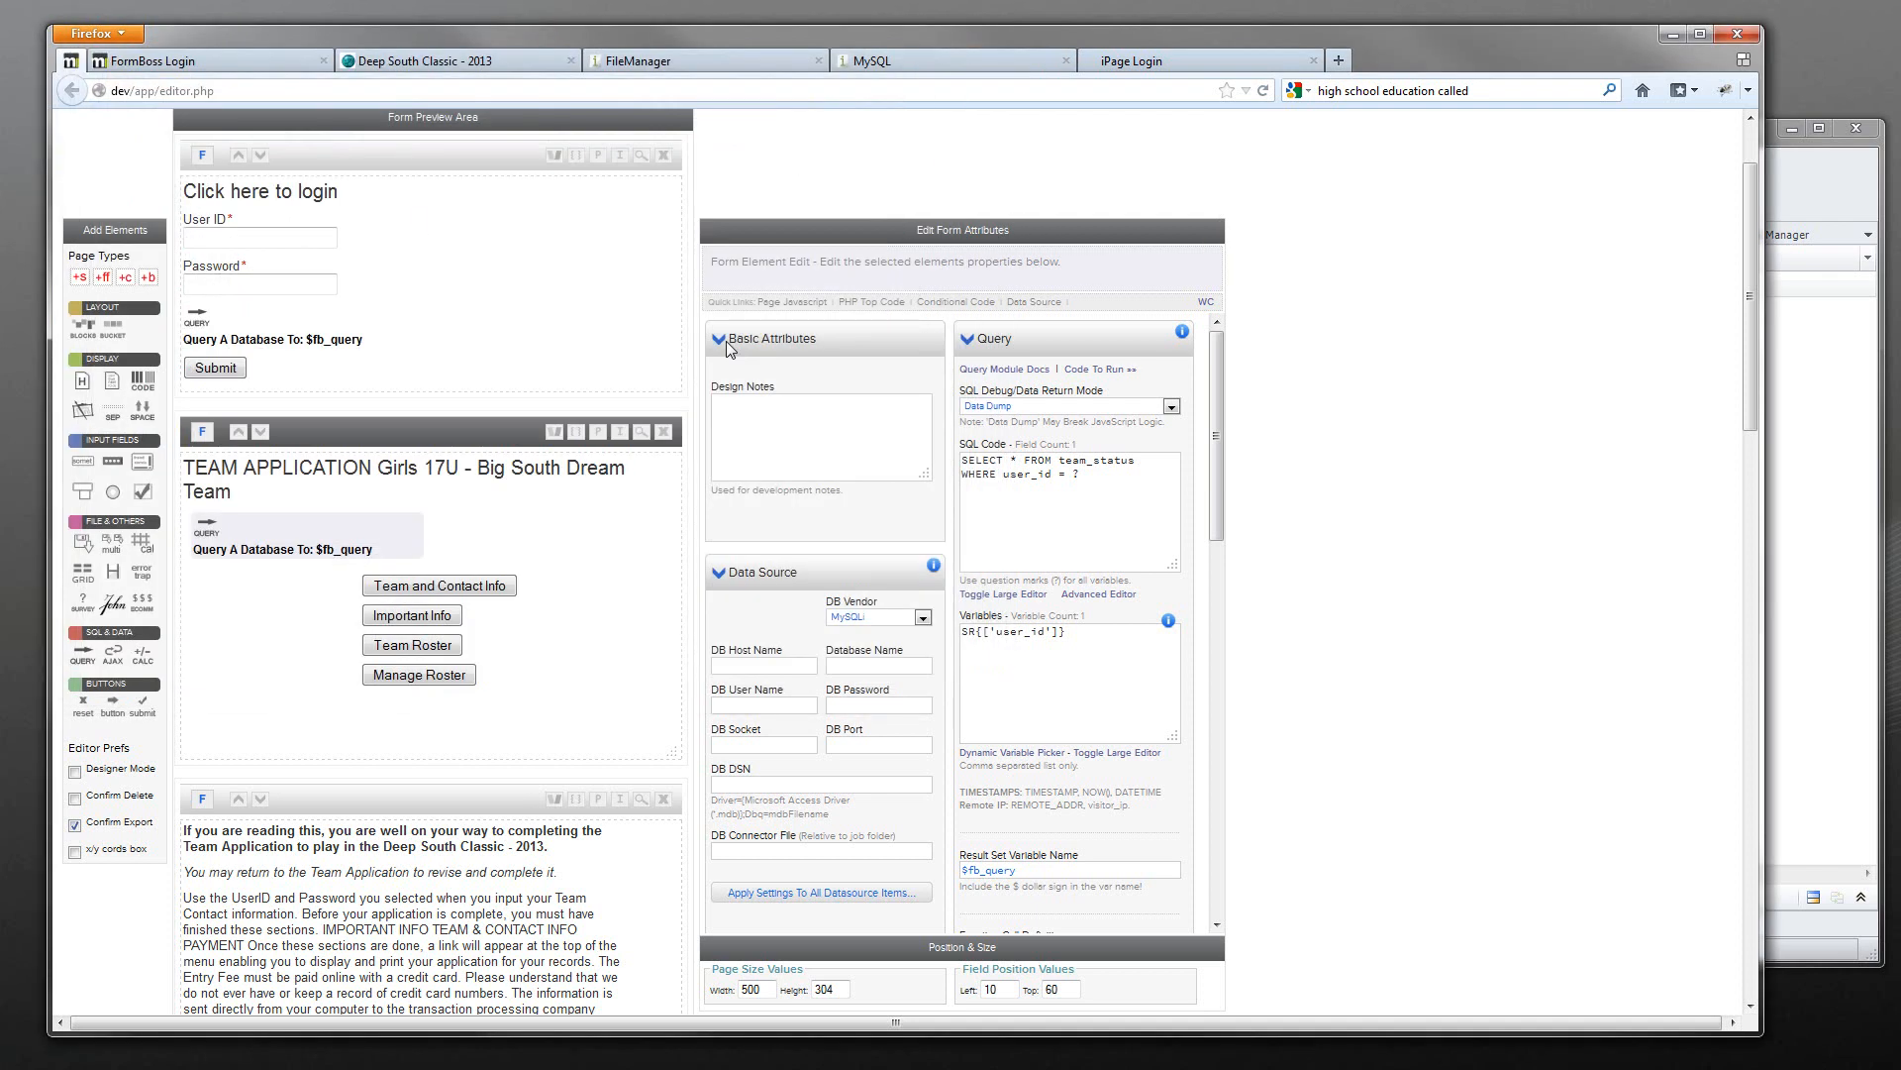